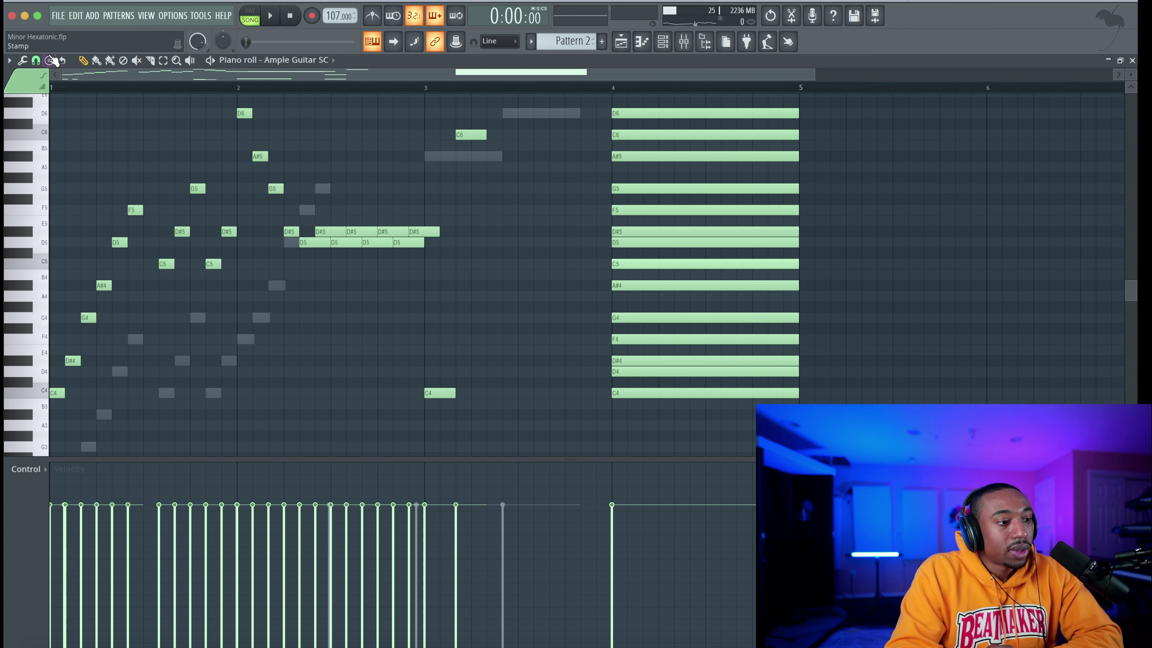
# Stamp the Minor Natural (Aeolian) scale from C4 into bar 5 of Pattern 2
pyautogui.click(50, 59)
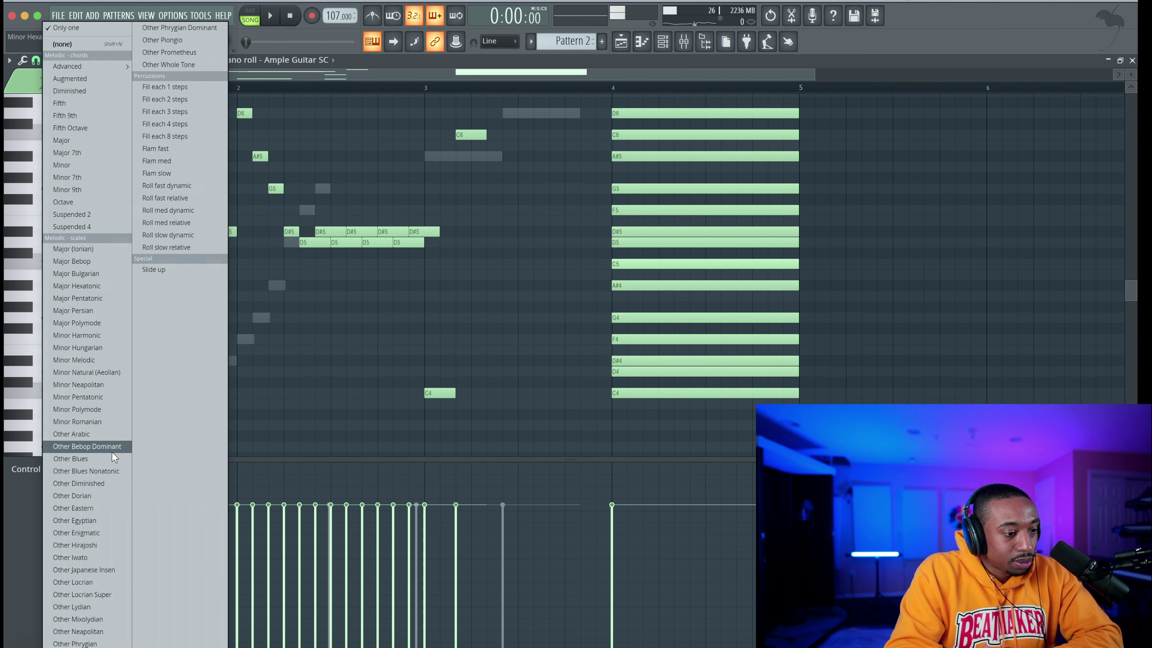
pyautogui.click(107, 372)
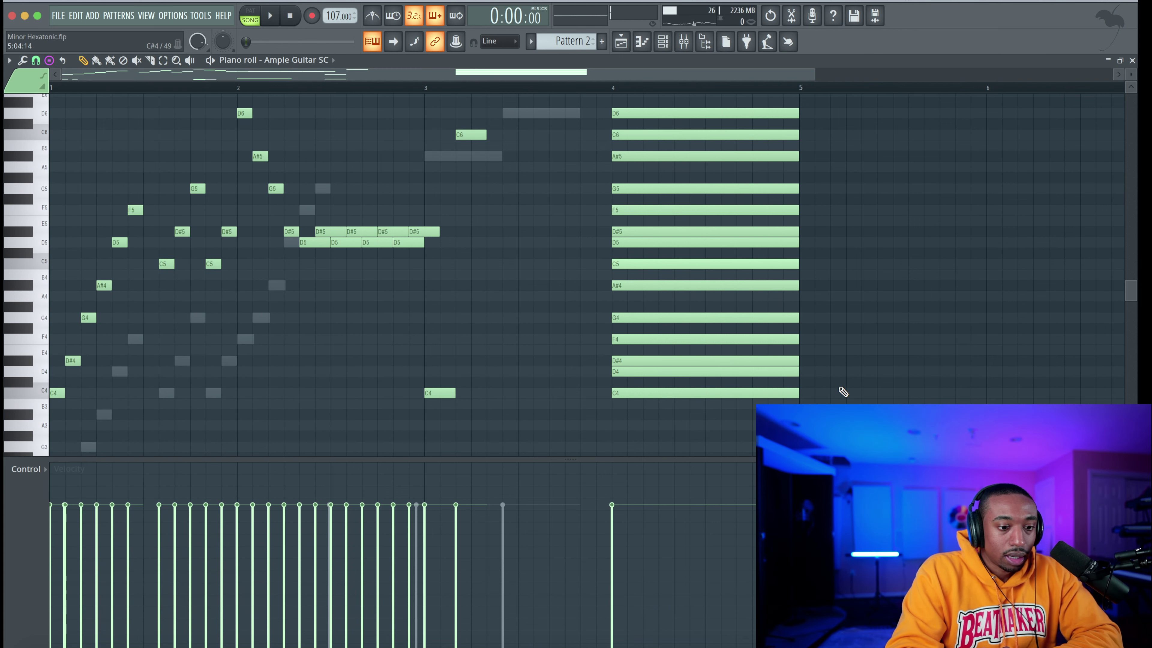
pyautogui.click(812, 393)
pyautogui.moveTo(819, 394); pyautogui.dragTo(978, 393)
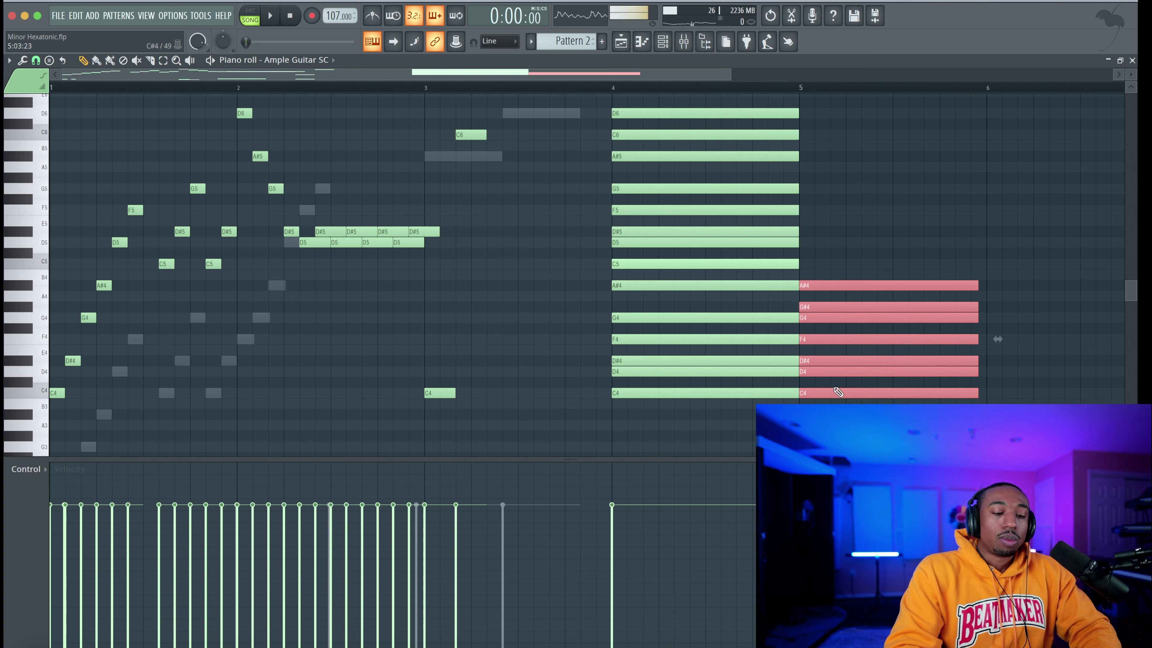
# Ungroup the stamped scale at bar 5 and pick out its individual notes from C4 up to G#4
pyautogui.keyDown('super'); pyautogui.click(817, 415); pyautogui.keyUp('super')
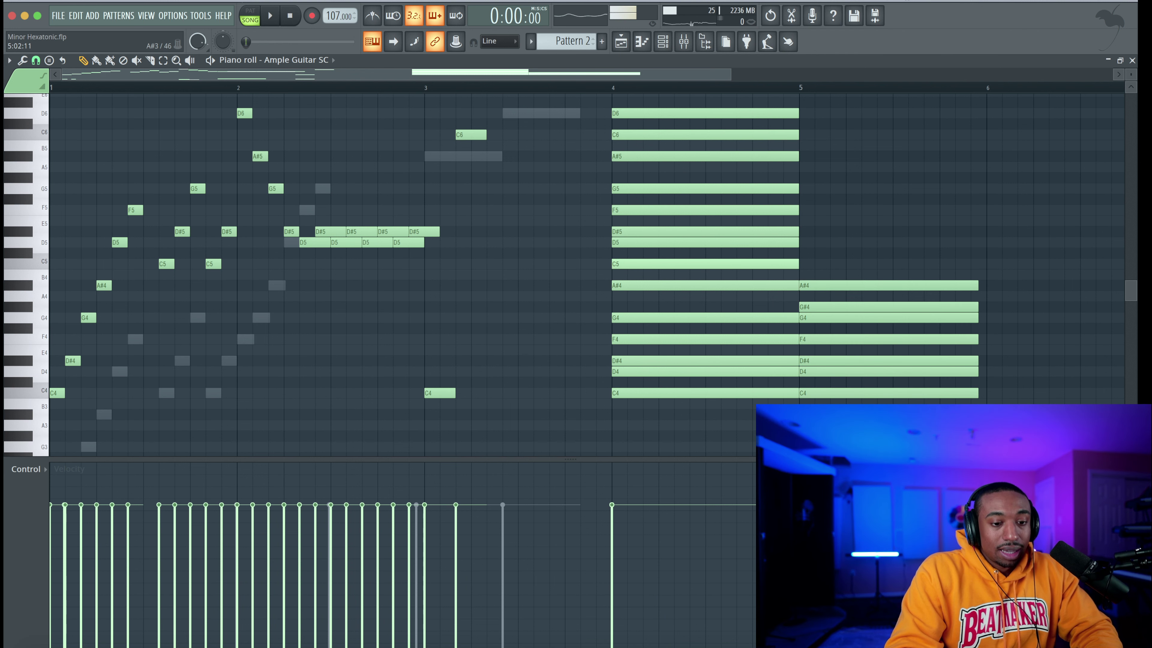
pyautogui.keyDown('super'); pyautogui.click(814, 393); pyautogui.keyUp('super')
pyautogui.hotkey('alt', 'g')
pyautogui.keyDown('super'); pyautogui.click(819, 393); pyautogui.keyUp('super')
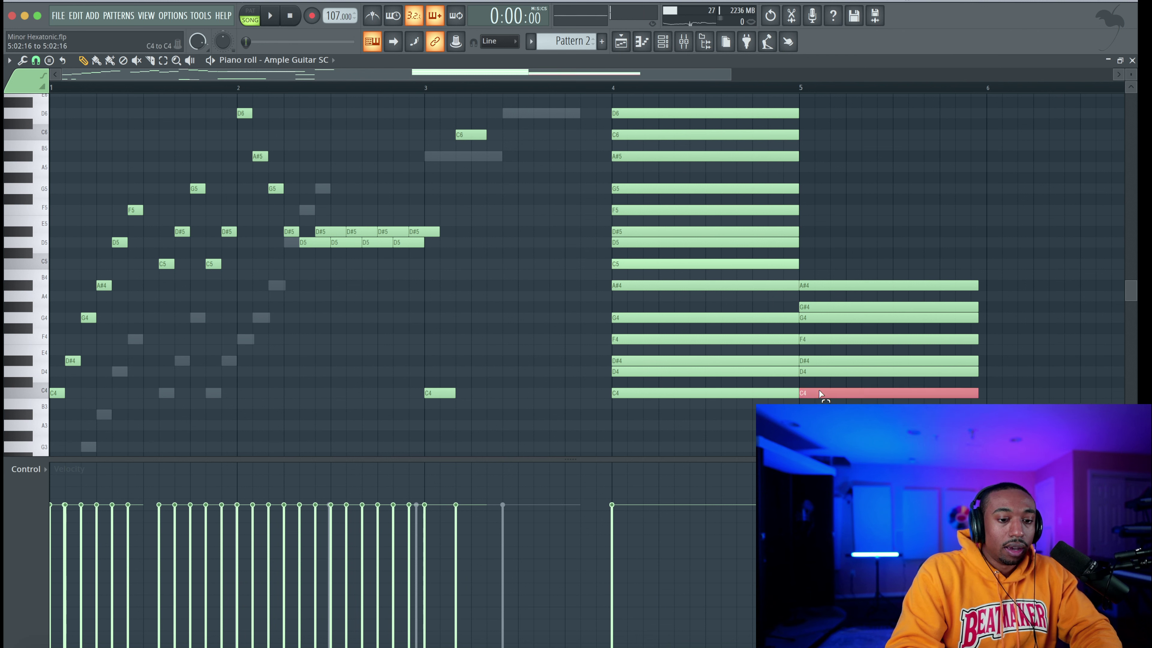
pyautogui.keyDown('super'); pyautogui.click(815, 371); pyautogui.keyUp('super')
pyautogui.keyDown('super'); pyautogui.click(815, 361); pyautogui.keyUp('super')
pyautogui.keyDown('super'); pyautogui.click(815, 337); pyautogui.keyUp('super')
pyautogui.keyDown('super'); pyautogui.click(817, 307); pyautogui.keyUp('super')
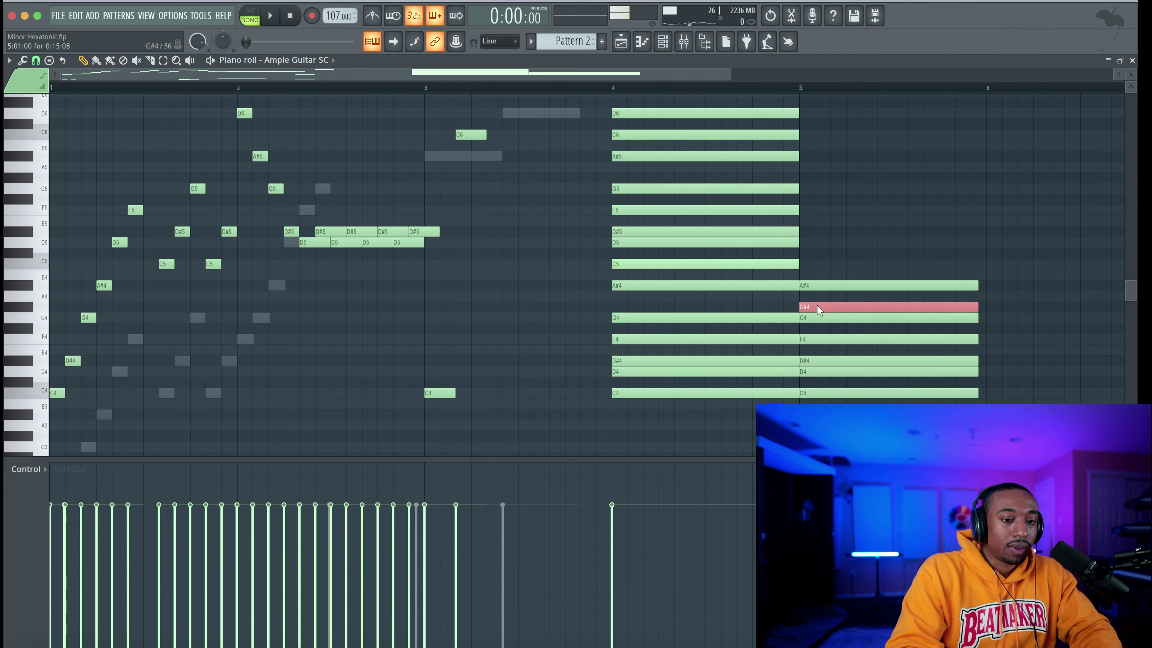
pyautogui.keyDown('super'); pyautogui.click(815, 317); pyautogui.keyUp('super')
pyautogui.keyDown('super'); pyautogui.click(812, 307); pyautogui.keyUp('super')
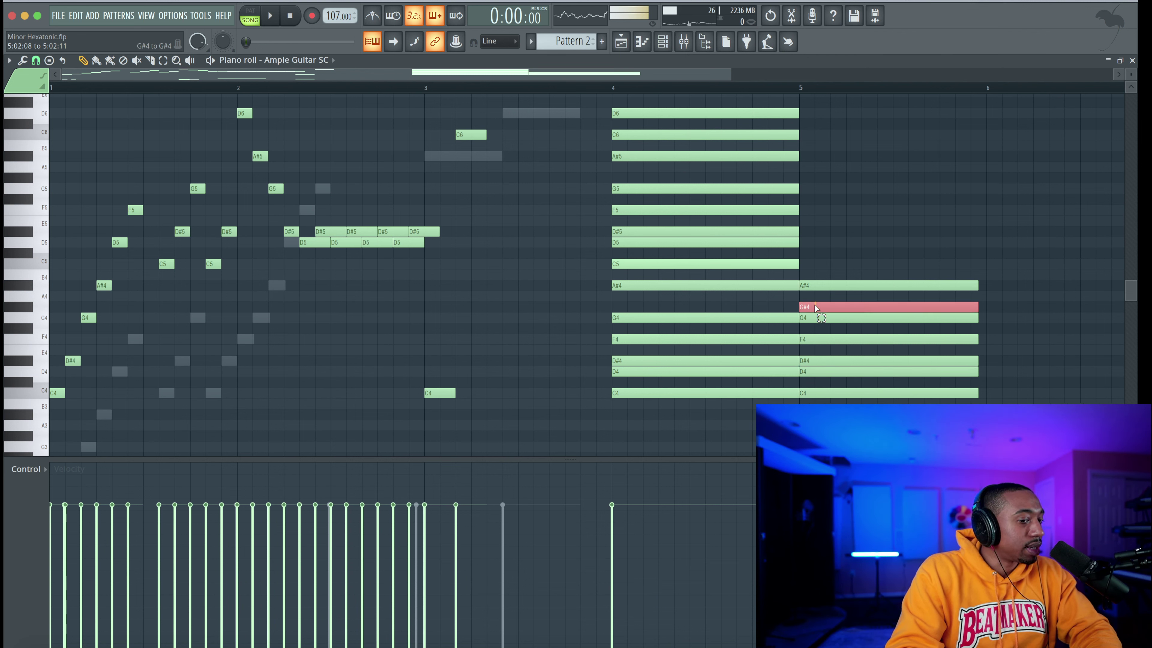
# Select all the stamped scale notes at bar 5 and delete them
pyautogui.moveTo(822, 292)
pyautogui.mouseDown()
pyautogui.moveTo(815, 406)
pyautogui.moveTo(815, 285)
pyautogui.mouseUp()
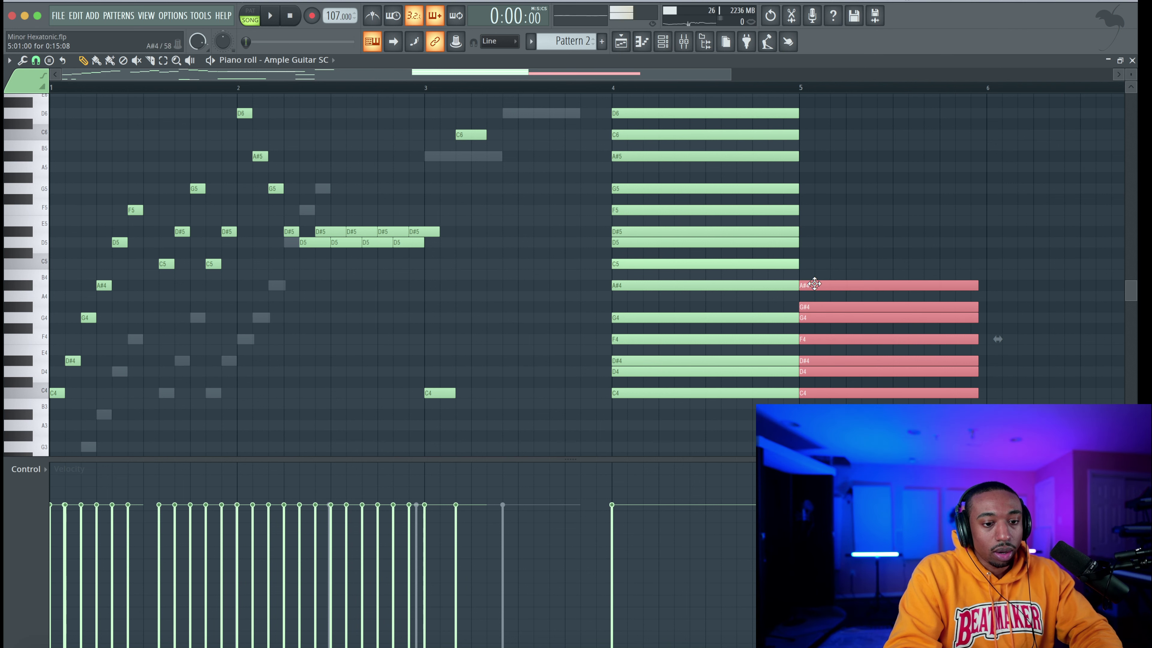
pyautogui.press('Delete')
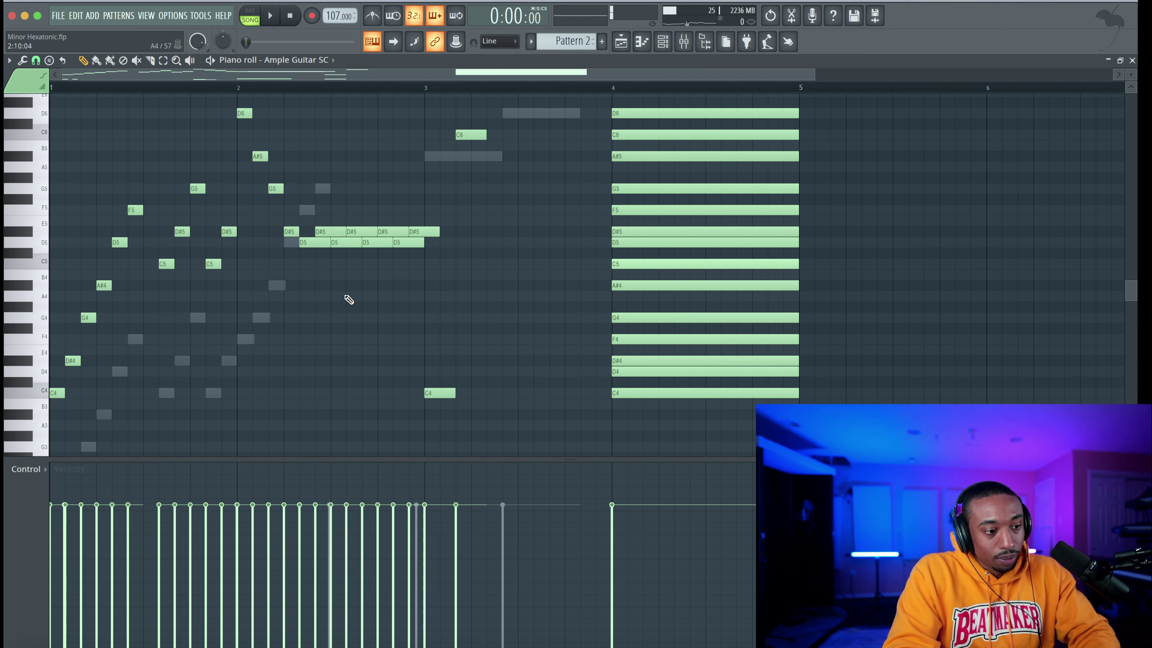
# Play back the Ample Guitar SC melody in Pattern 2 and stop playback
pyautogui.scroll(-1, 354, 273)
pyautogui.press('space')
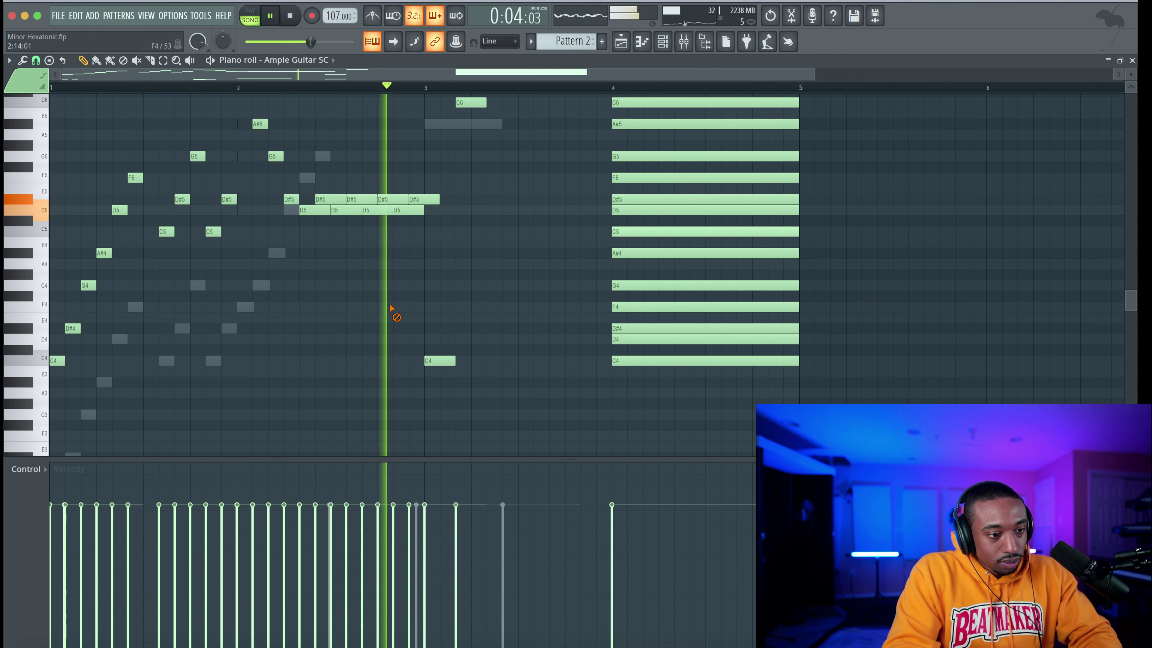
pyautogui.press('space')
pyautogui.press('space')
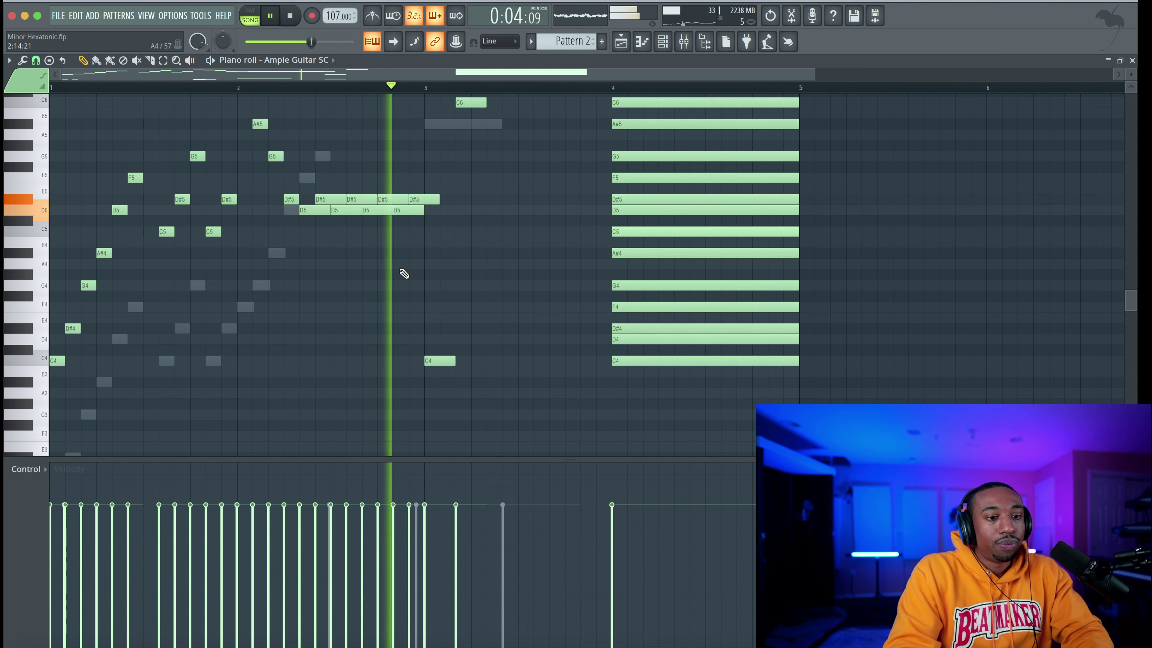
pyautogui.scroll(1, 401, 271)
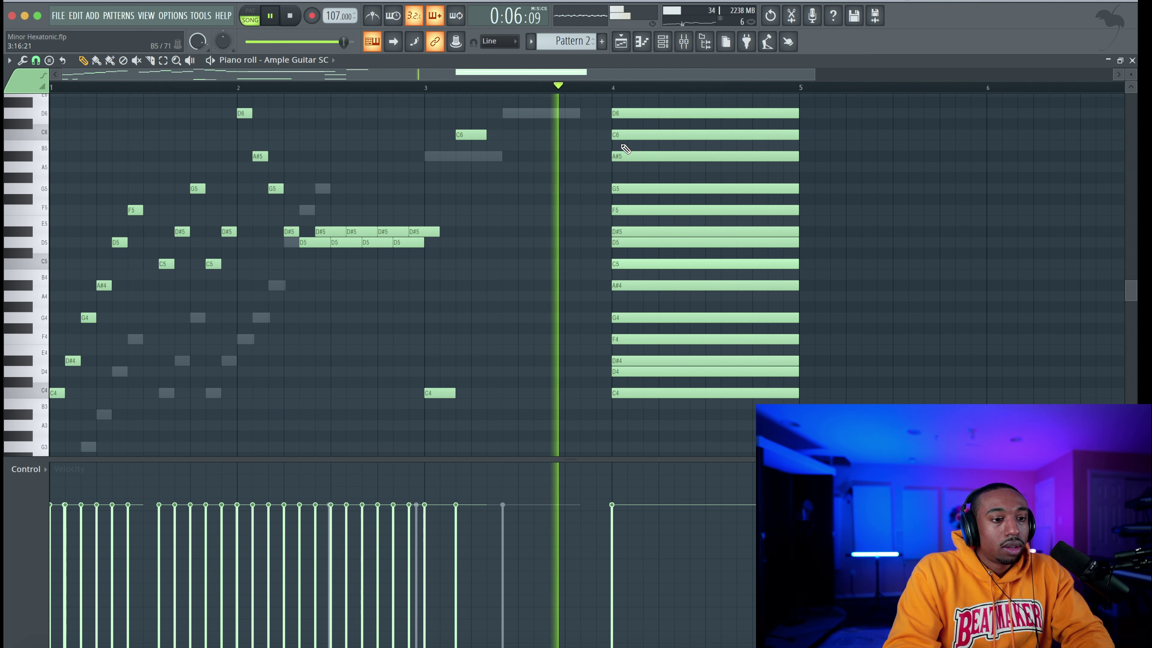
pyautogui.press('space')
# Check the audio device and buffer length settings and close the settings window
pyautogui.click(171, 16)
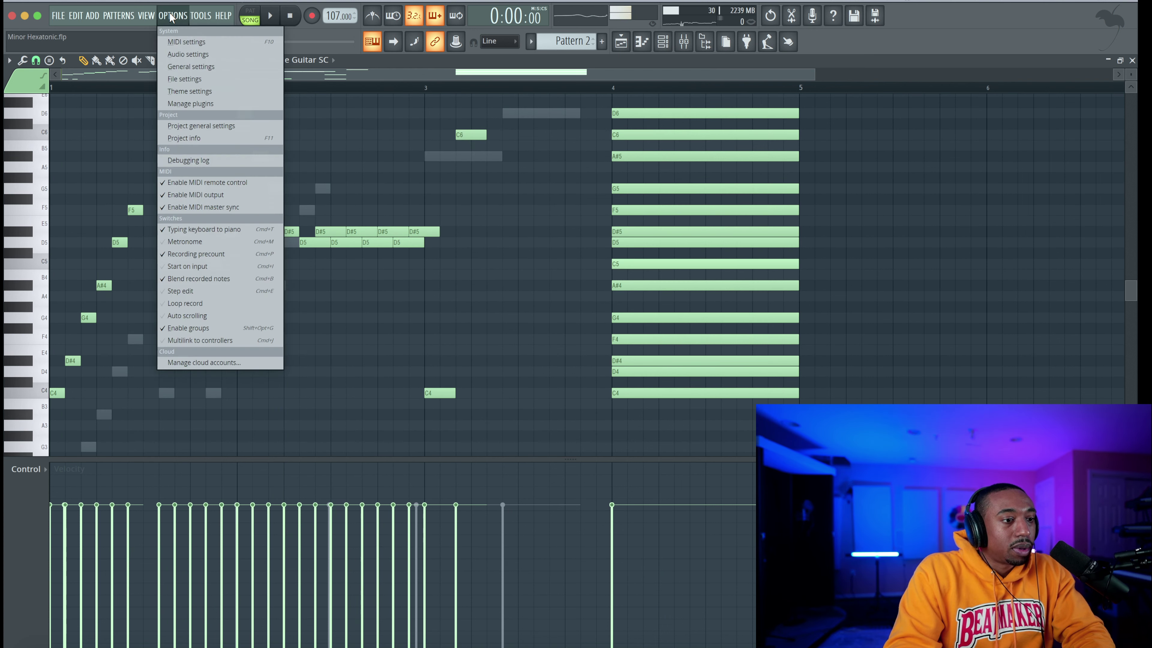
pyautogui.click(195, 52)
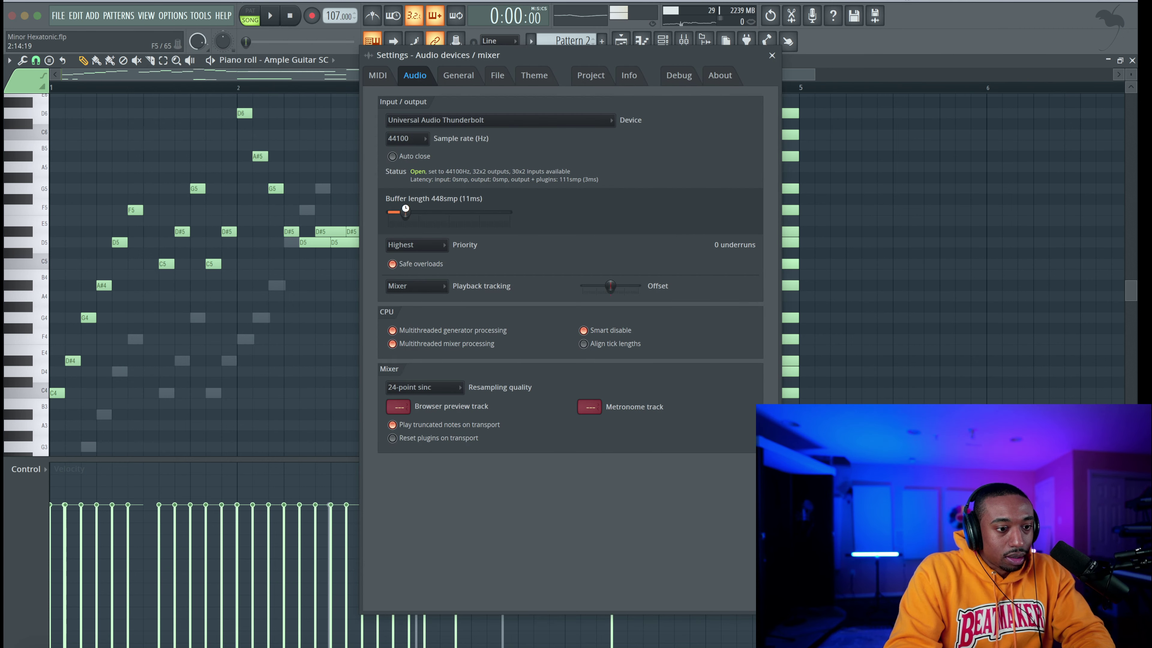
pyautogui.click(771, 56)
# Create new empty Pattern 3 and open the Ample Guitar SC channel's piano roll in it
pyautogui.click(664, 41)
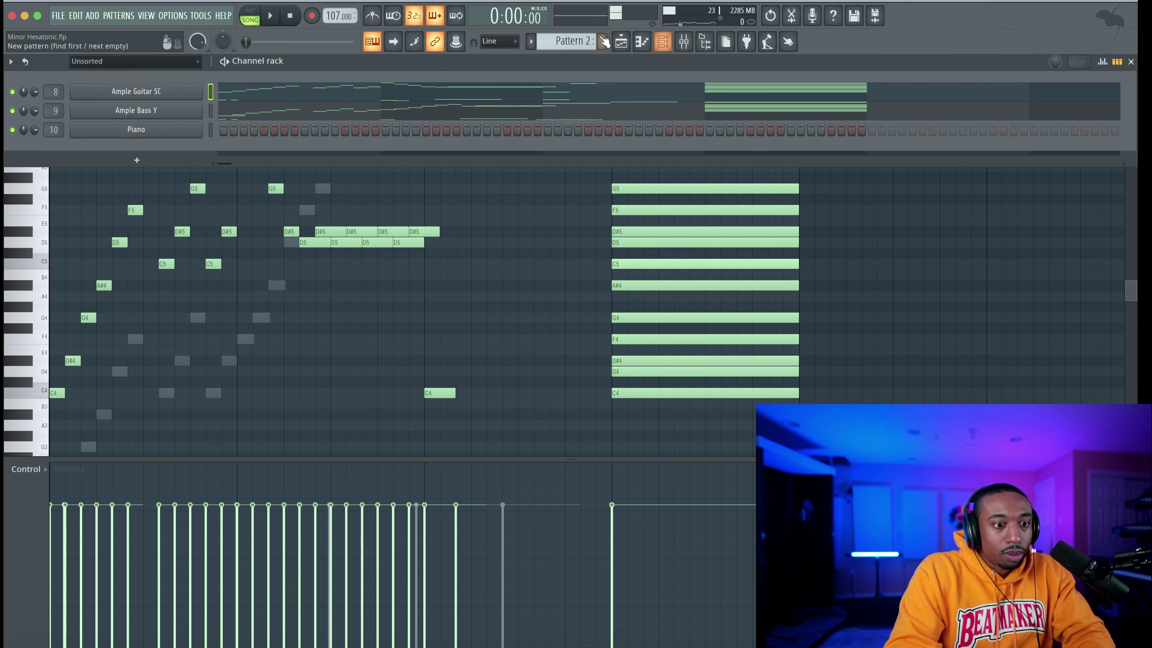
pyautogui.click(601, 41)
pyautogui.rightClick(180, 96)
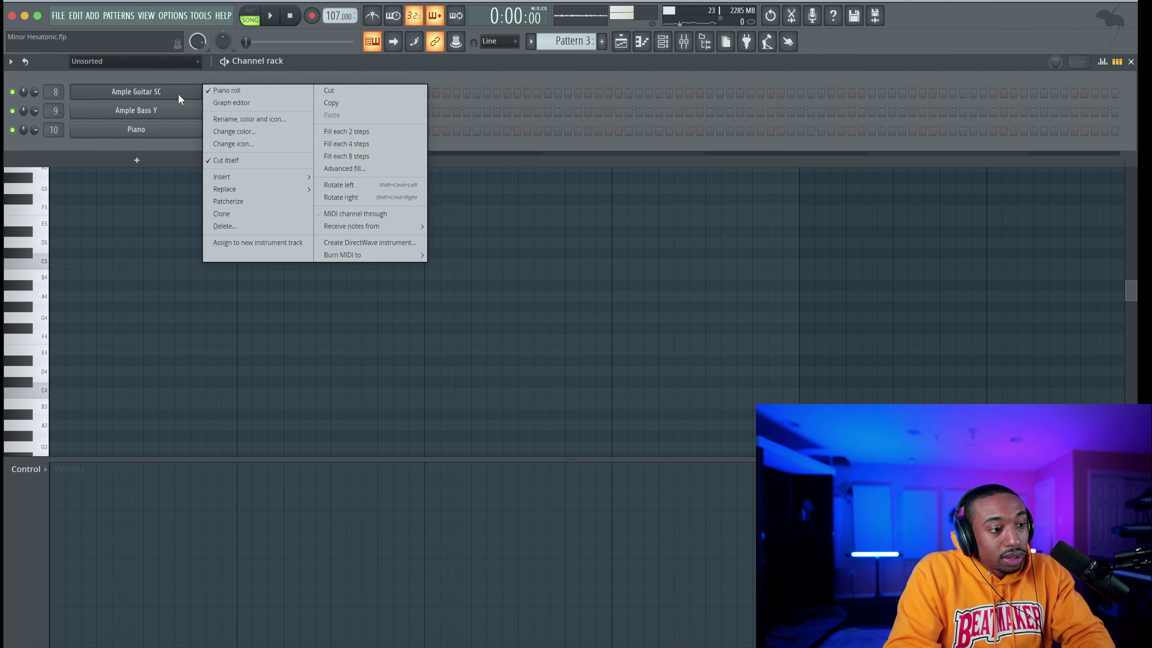
pyautogui.click(225, 93)
pyautogui.rightClick(181, 89)
pyautogui.click(222, 91)
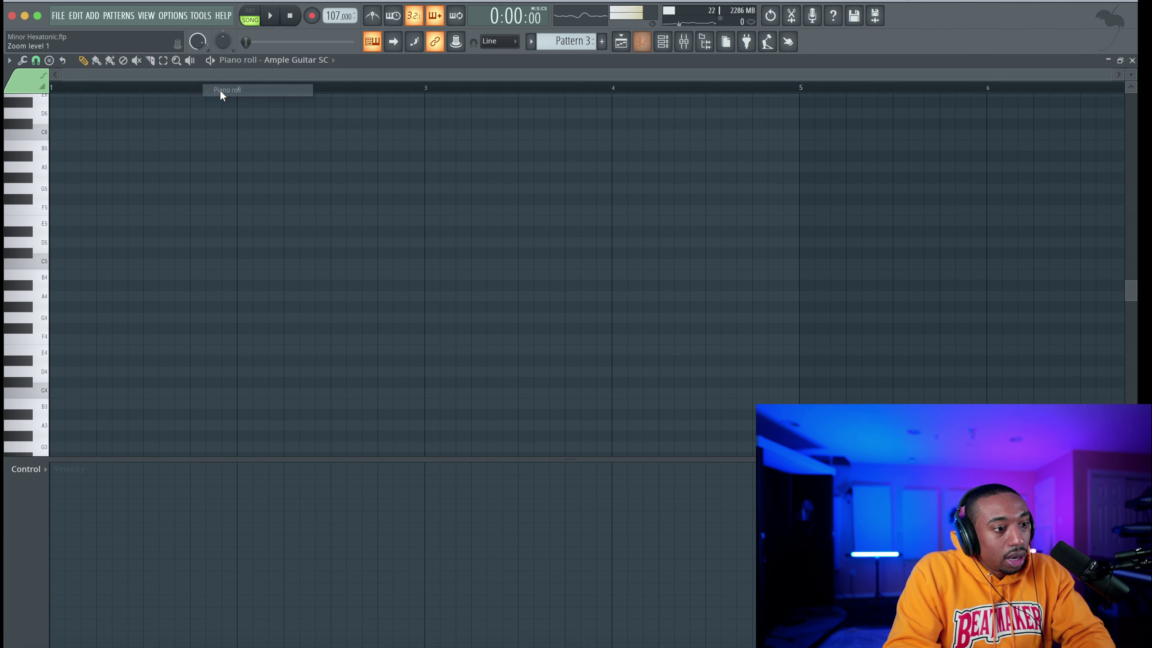
# Stamp the Minor Natural (Aeolian) scale from C4 at bar 3 of Pattern 3
pyautogui.click(50, 61)
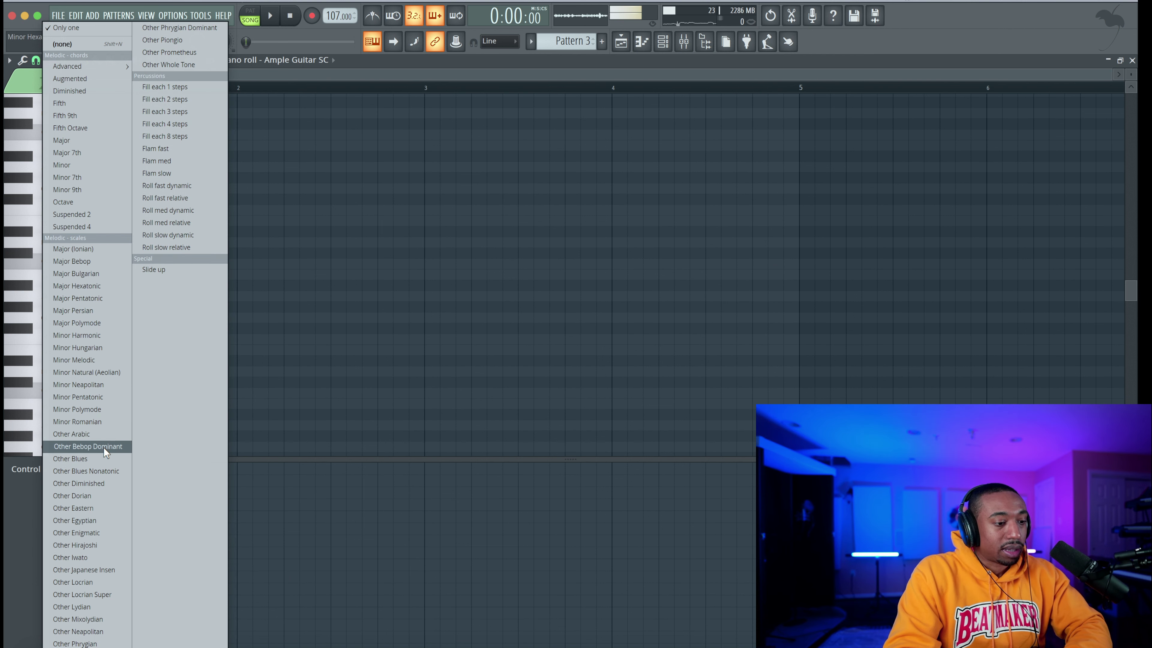
pyautogui.click(104, 377)
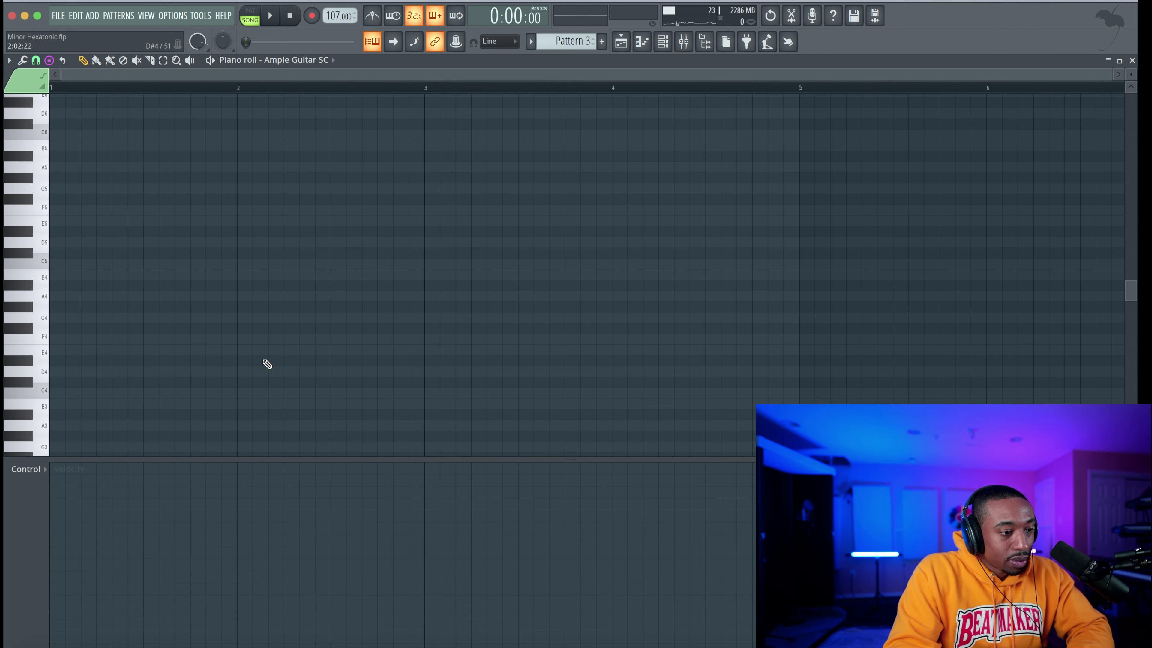
pyautogui.click(425, 394)
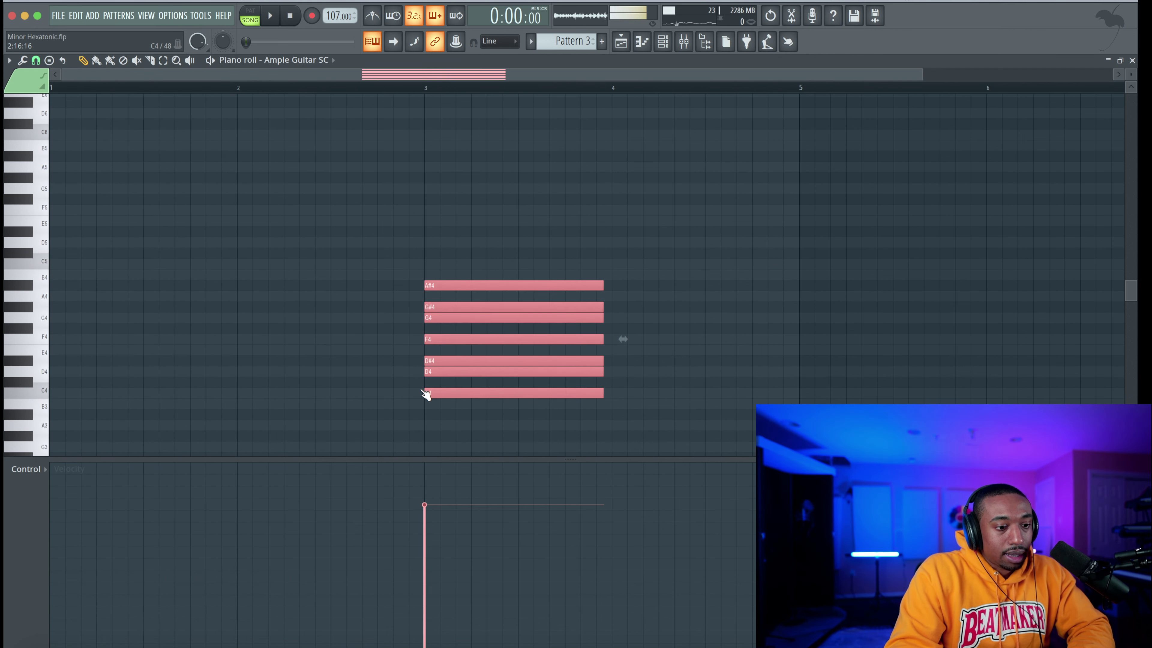
# Delete the G#4 note from the scale at bar 3 and add a C5 note above A#4
pyautogui.click(446, 297)
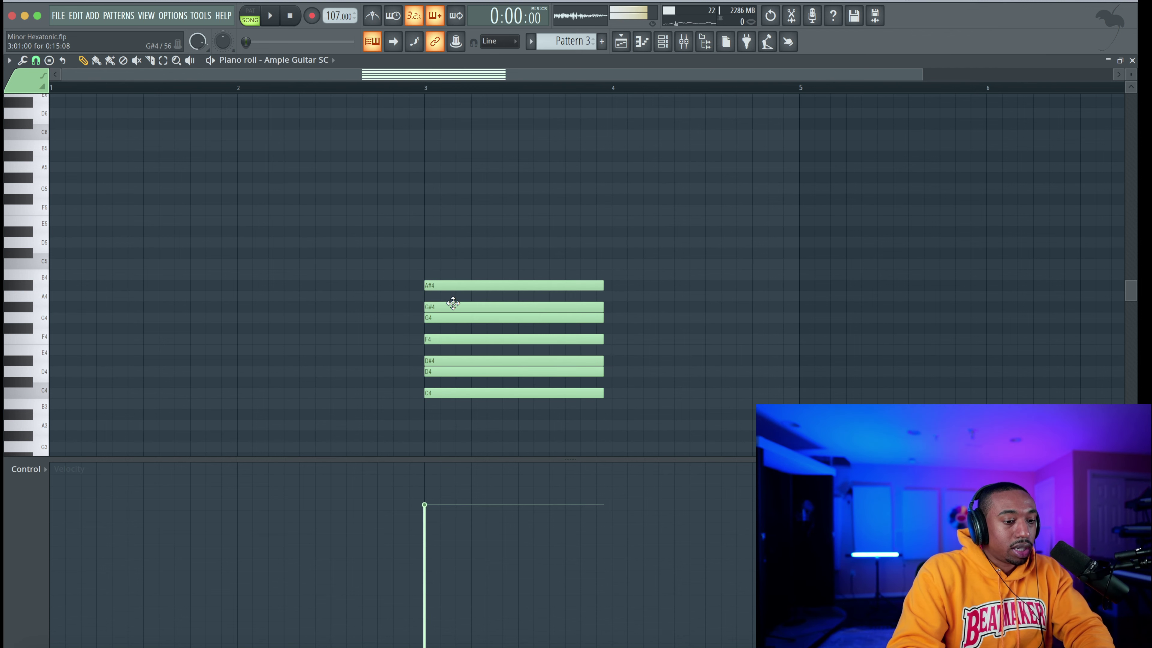
pyautogui.click(453, 308)
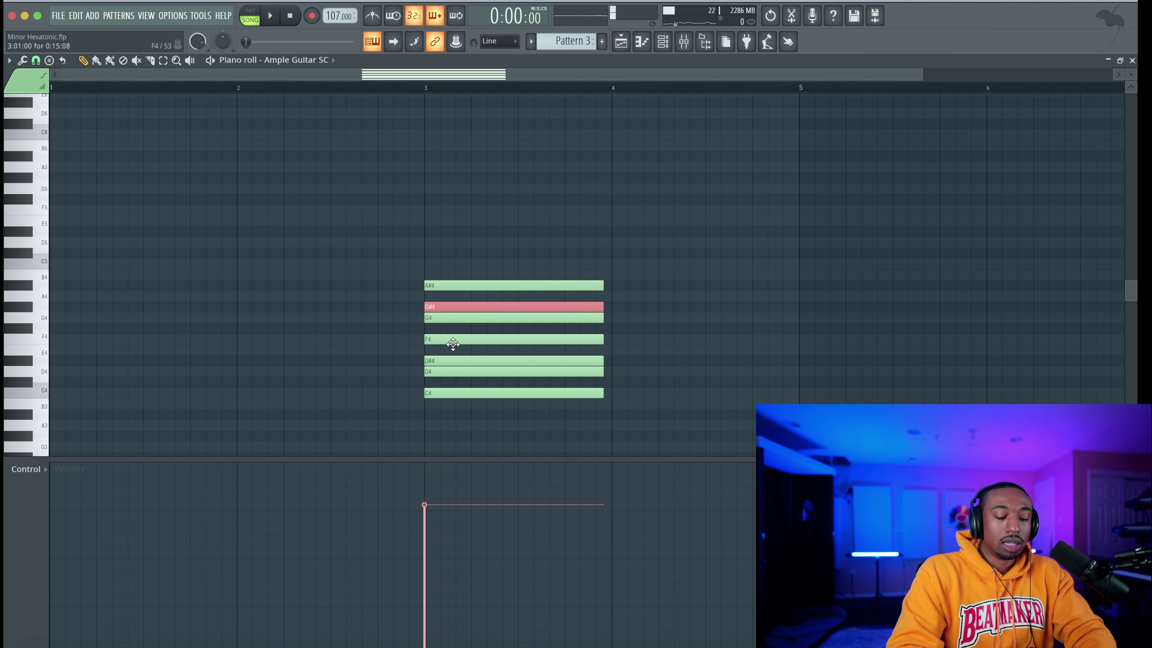
pyautogui.press('Delete')
pyautogui.hotkey('ctrl', 'a')
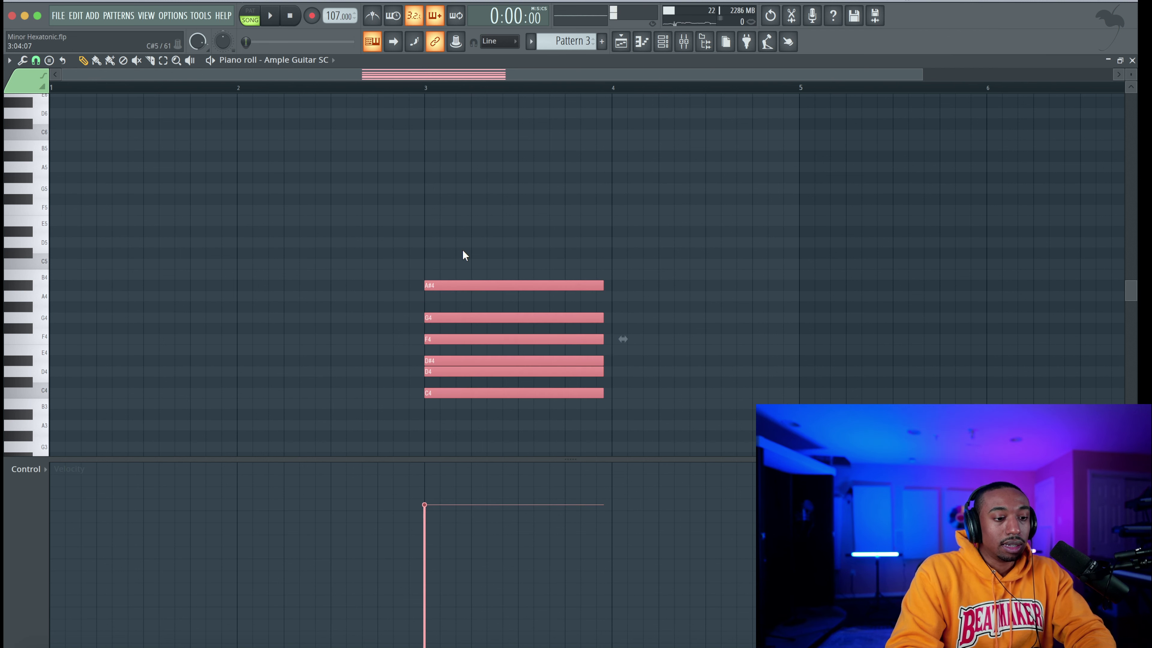
pyautogui.click(444, 275)
pyautogui.click(426, 264)
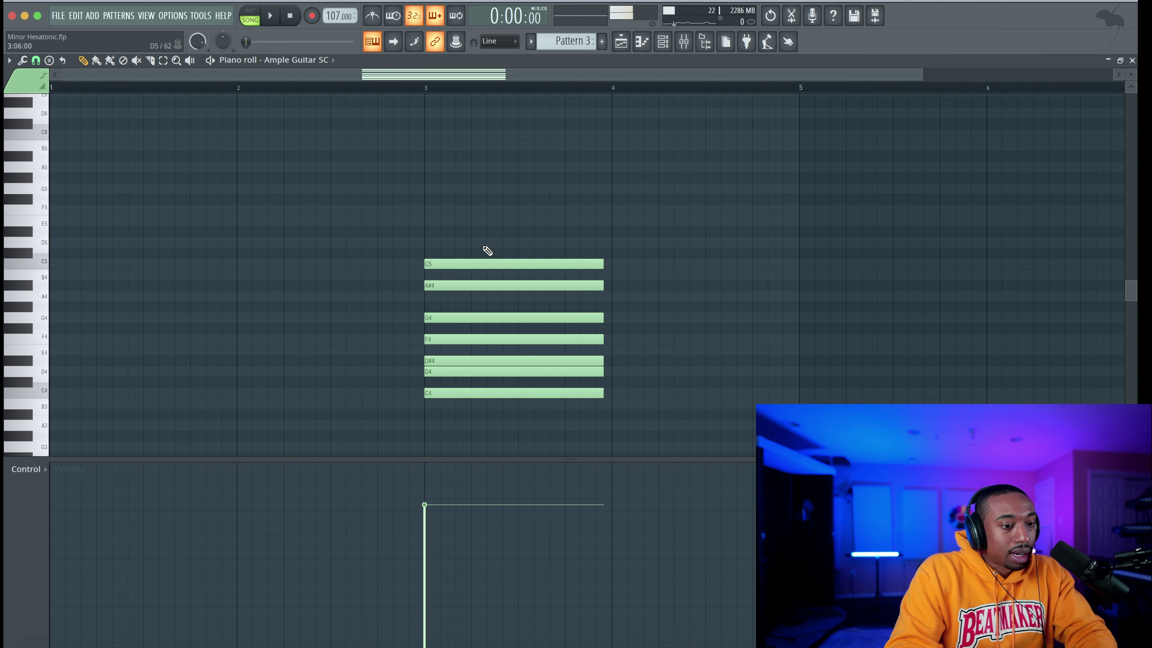
# Select and mute all the scale notes from C4 to C5 at bar 3
pyautogui.moveTo(484, 238); pyautogui.dragTo(430, 455)
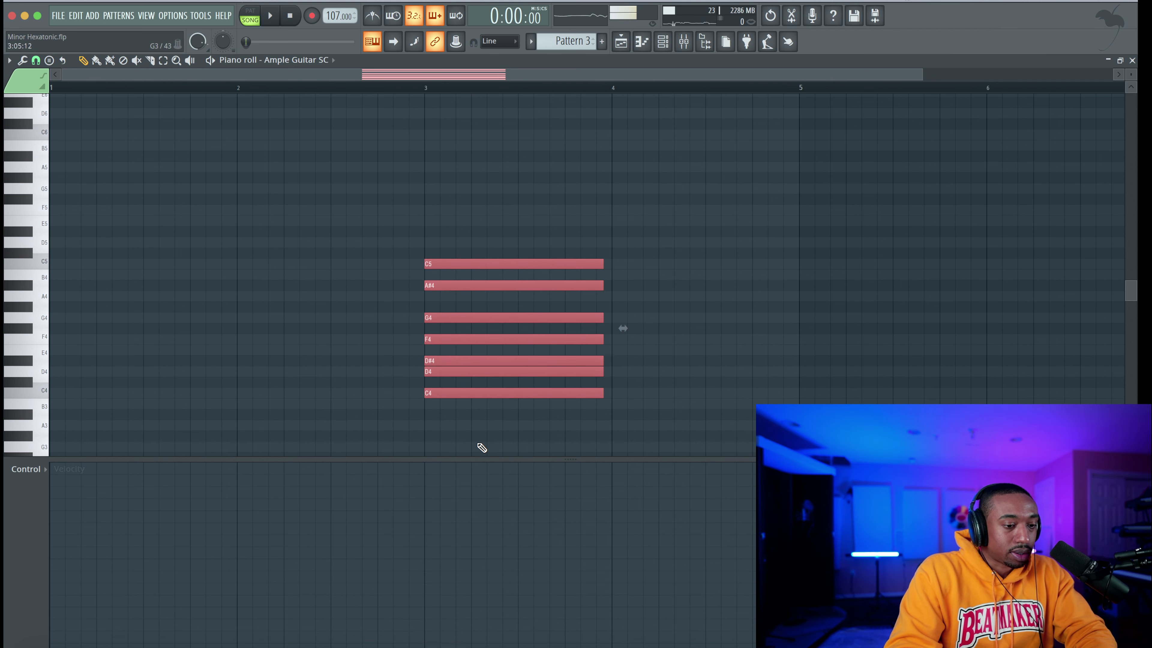
pyautogui.click(488, 431)
pyautogui.moveTo(488, 431); pyautogui.dragTo(475, 241)
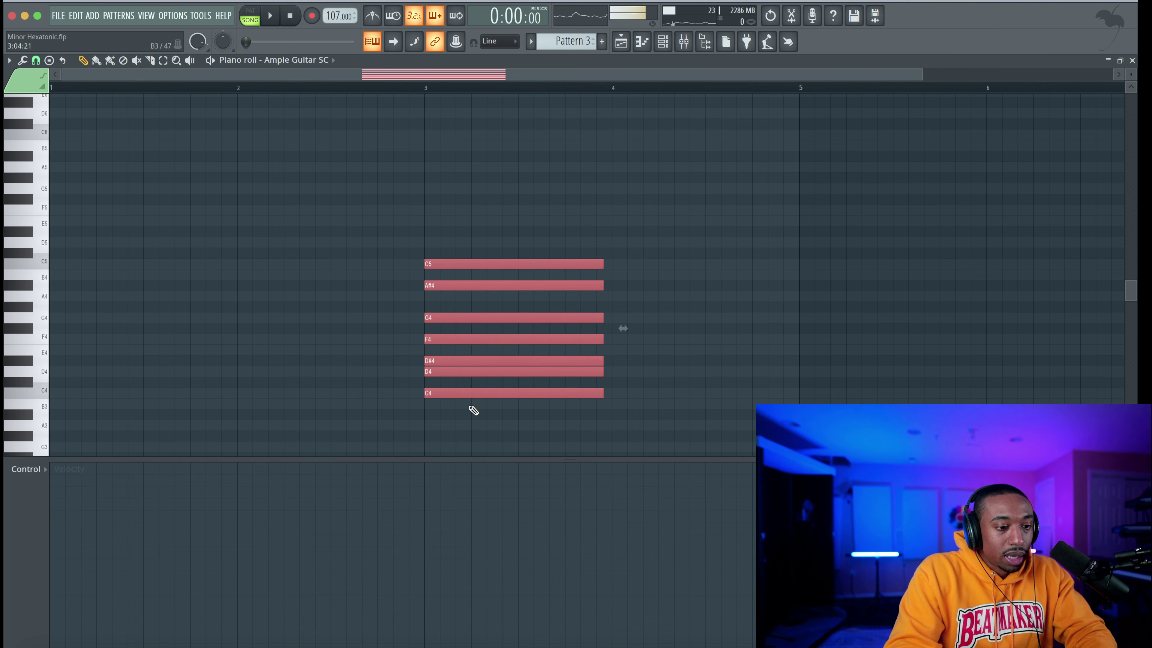
# Duplicate the muted scale notes one octave up to C6 and clear the selection
pyautogui.moveTo(445, 396); pyautogui.dragTo(446, 243)
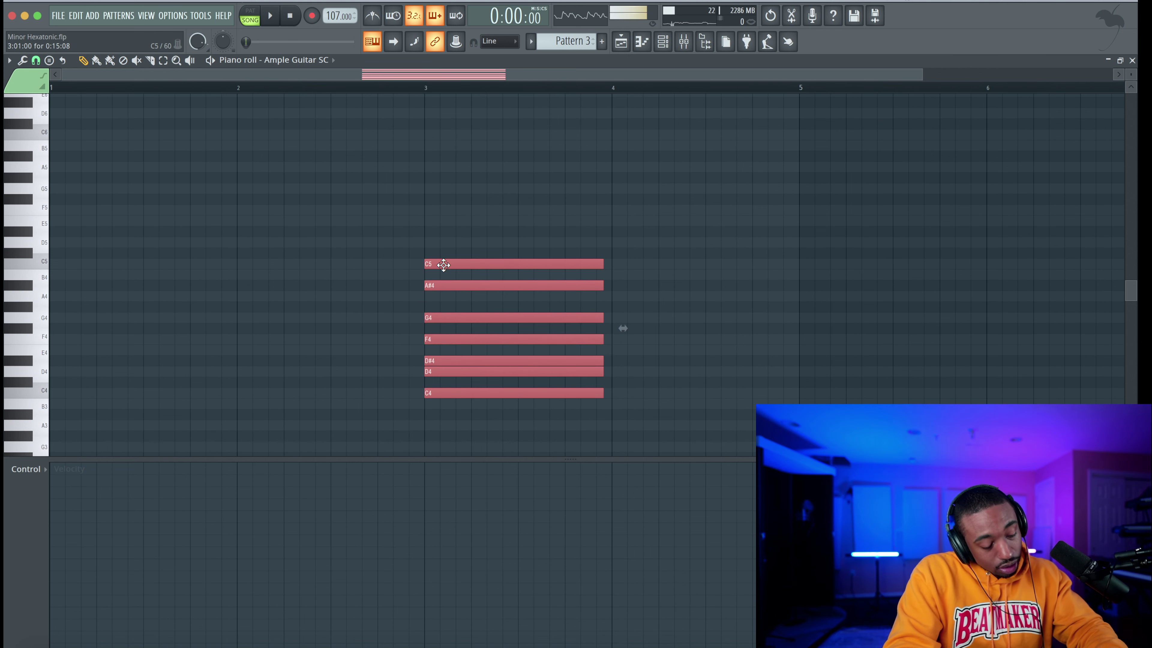
pyautogui.moveTo(455, 388); pyautogui.dragTo(451, 265)
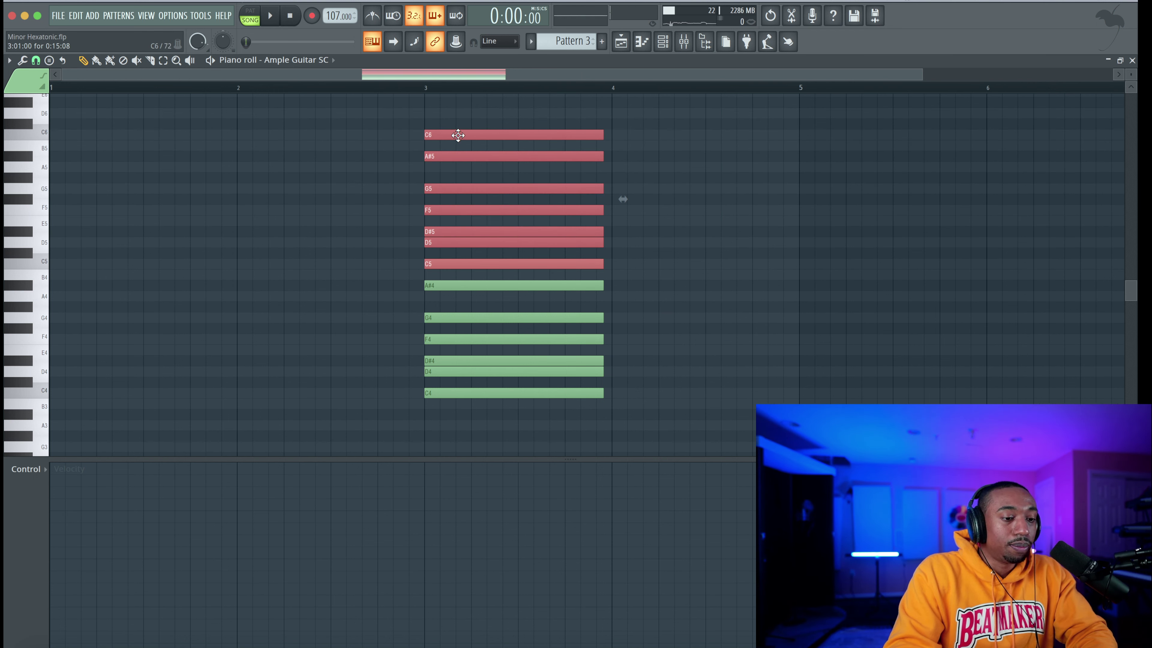
pyautogui.moveTo(458, 135); pyautogui.dragTo(429, 426)
pyautogui.keyDown('super'); pyautogui.click(372, 385); pyautogui.keyUp('super')
pyautogui.moveTo(492, 133); pyautogui.dragTo(487, 396)
pyautogui.keyDown('super'); pyautogui.click(370, 375); pyautogui.keyUp('super')
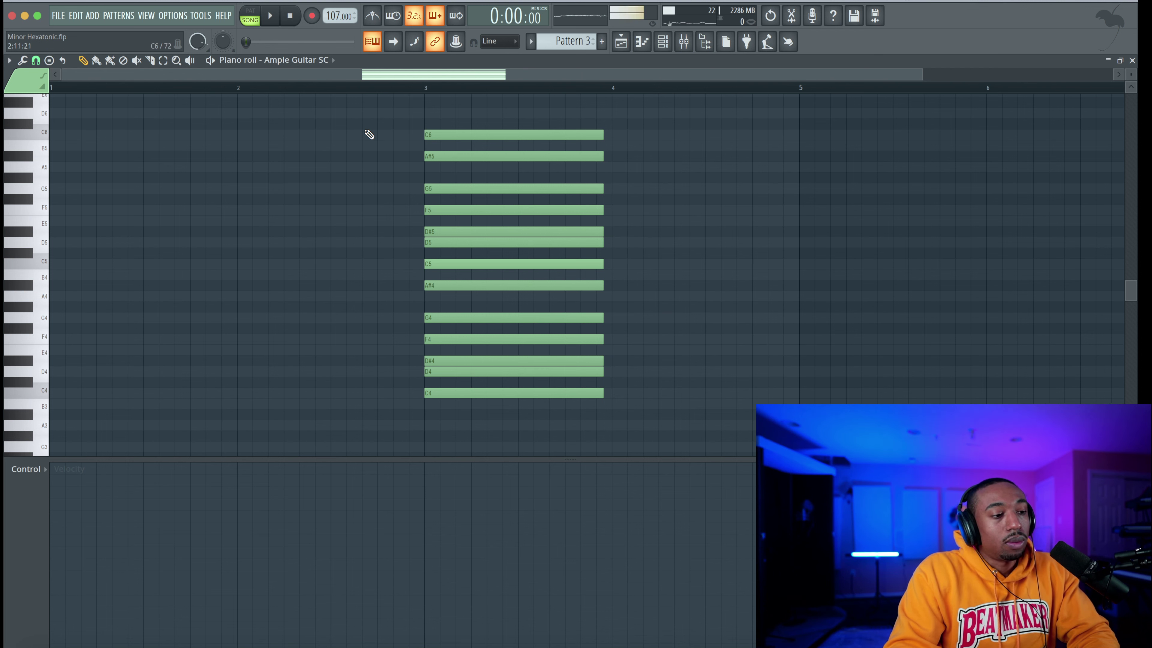
# Keep the piano roll snap at 1/3 beat and place a C4 note at the start of bar 1, shortened to 0:00:16
pyautogui.click(37, 61)
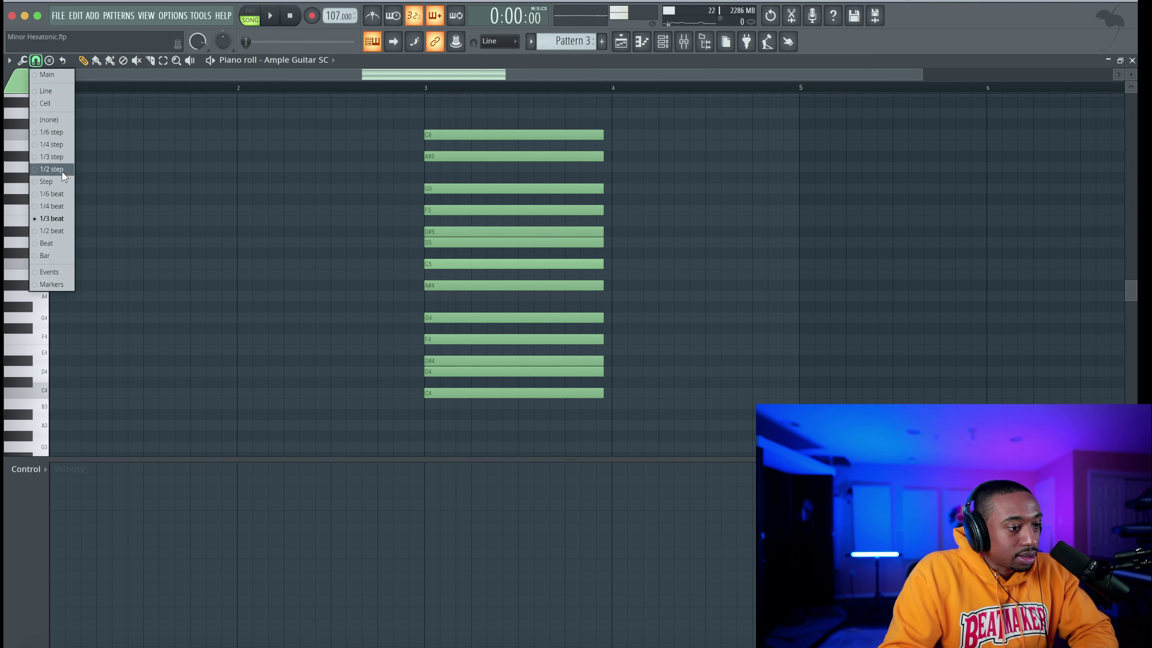
pyautogui.click(60, 219)
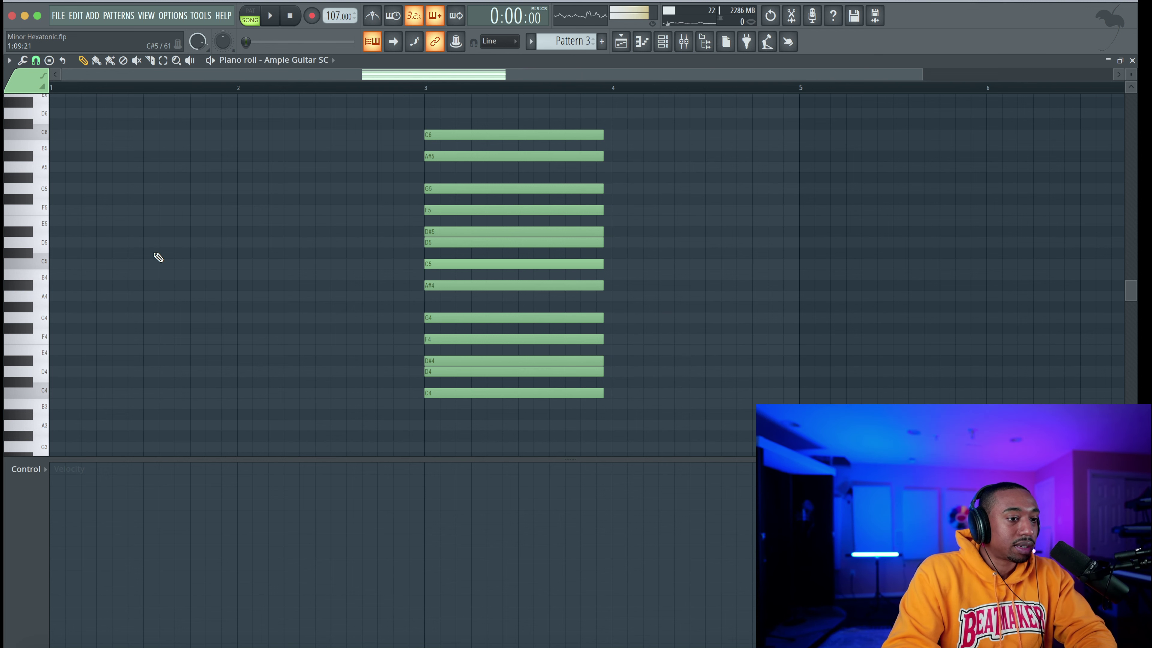
pyautogui.click(66, 395)
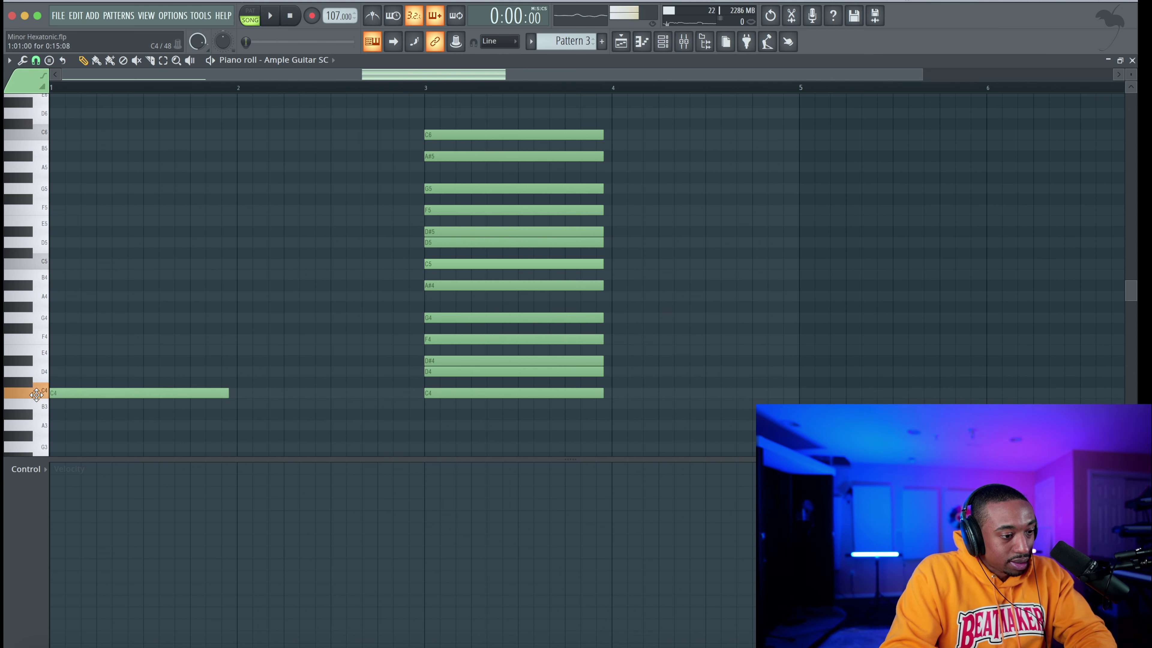
pyautogui.click(49, 505)
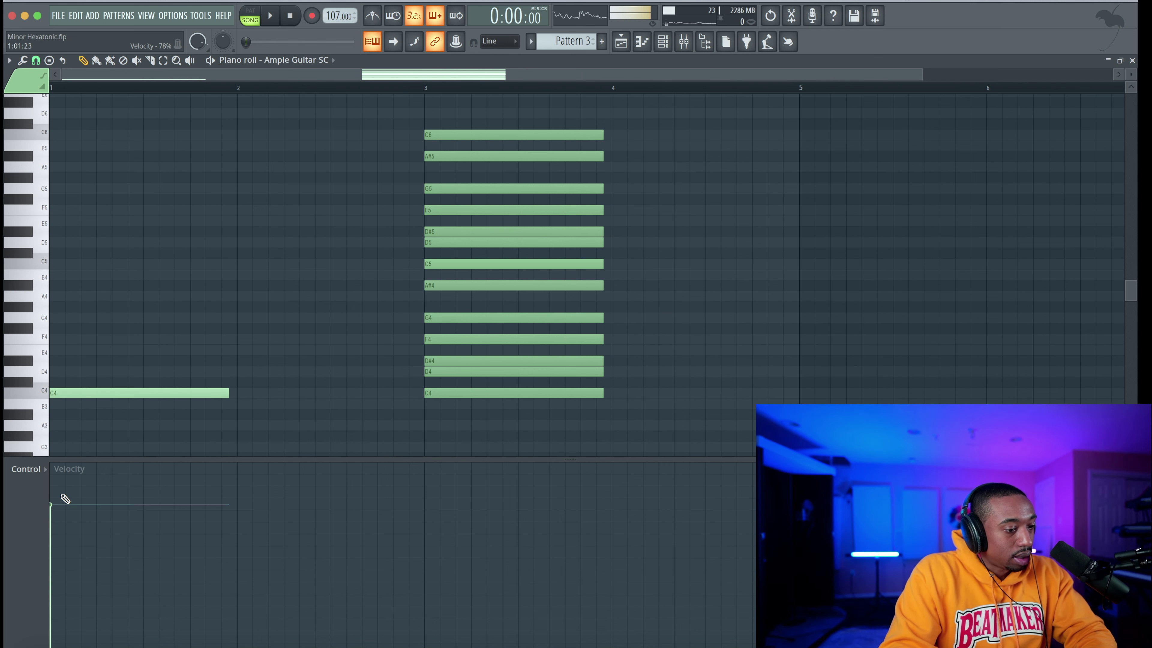
pyautogui.moveTo(231, 392); pyautogui.dragTo(56, 398)
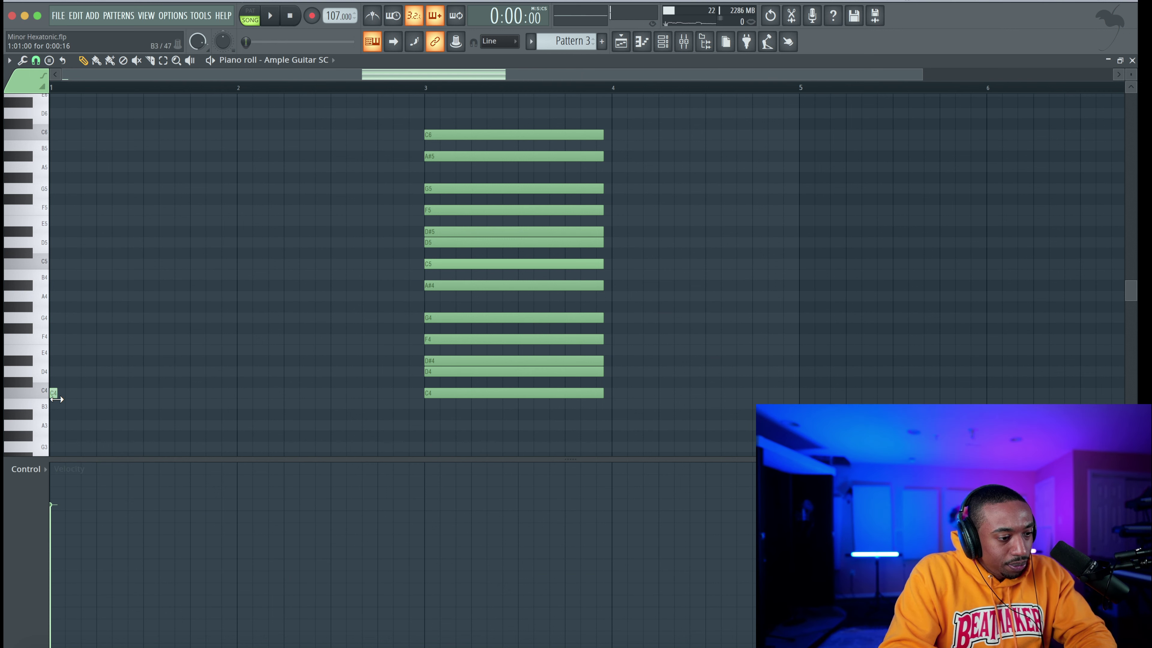
pyautogui.keyDown('ctrl'); pyautogui.scroll(3, 68, 356); pyautogui.keyUp('ctrl')
pyautogui.scroll(-1, 204, 247)
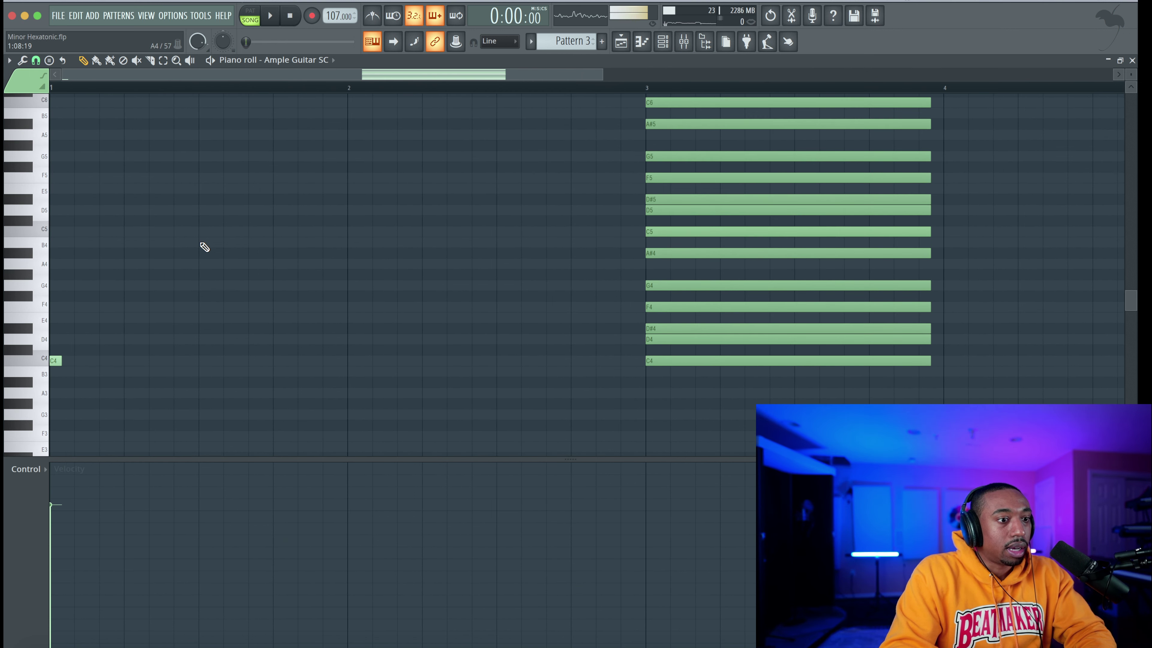
# Switch playback to pattern mode and briefly select the C4 scale note at bar 3 to identify the root
pyautogui.click(261, 13)
pyautogui.keyDown('ctrl'); pyautogui.scroll(-1, 113, 275); pyautogui.keyUp('ctrl')
pyautogui.scroll(1, 115, 279)
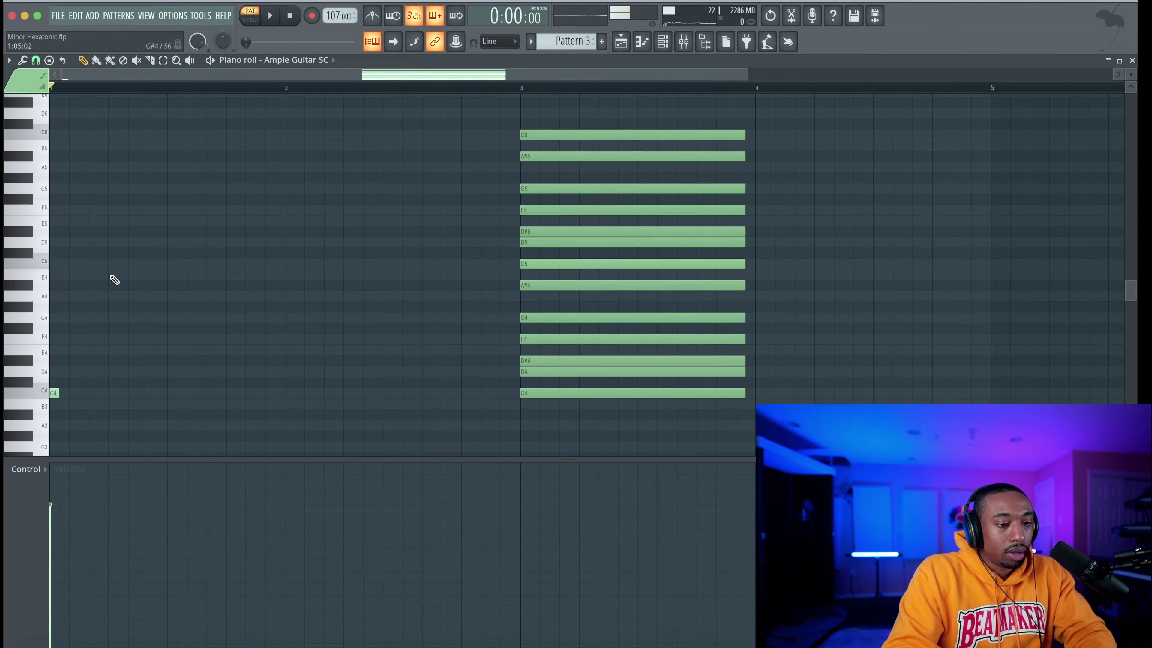
pyautogui.keyDown('ctrl'); pyautogui.click(537, 395); pyautogui.keyUp('ctrl')
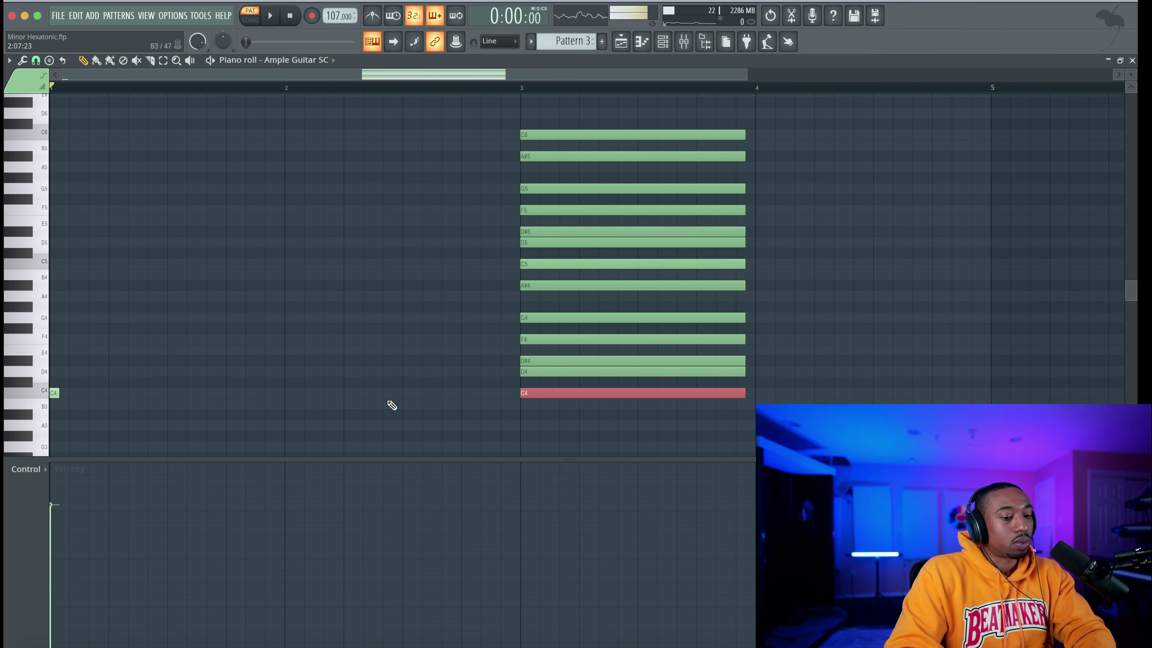
pyautogui.hotkey('ctrl', 'd')
pyautogui.click(53, 394)
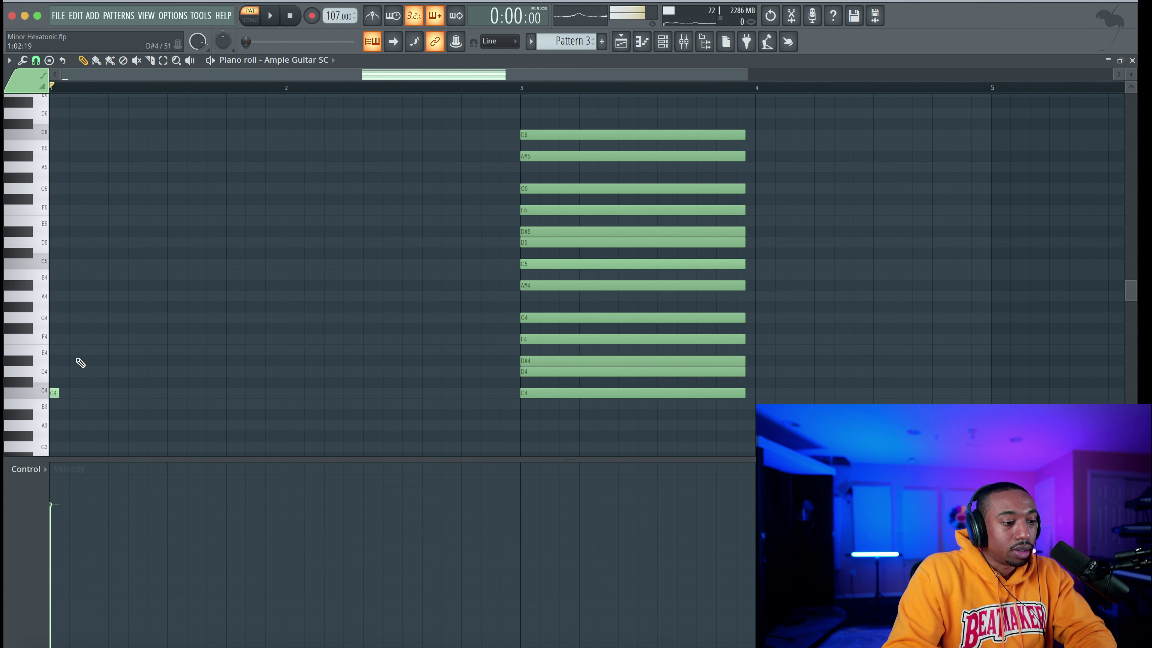
# Place an F4 and a C5 note on the next two 1/3-beat positions after the opening C4 in bar 1
pyautogui.click(72, 339)
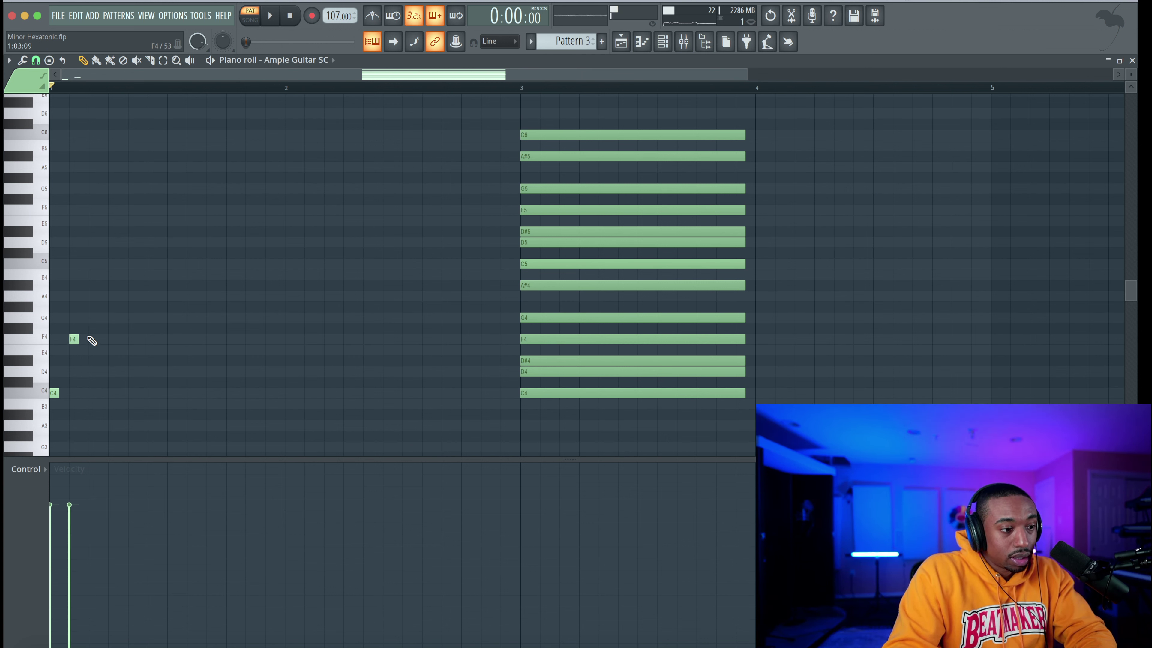
pyautogui.moveTo(84, 328); pyautogui.dragTo(63, 400)
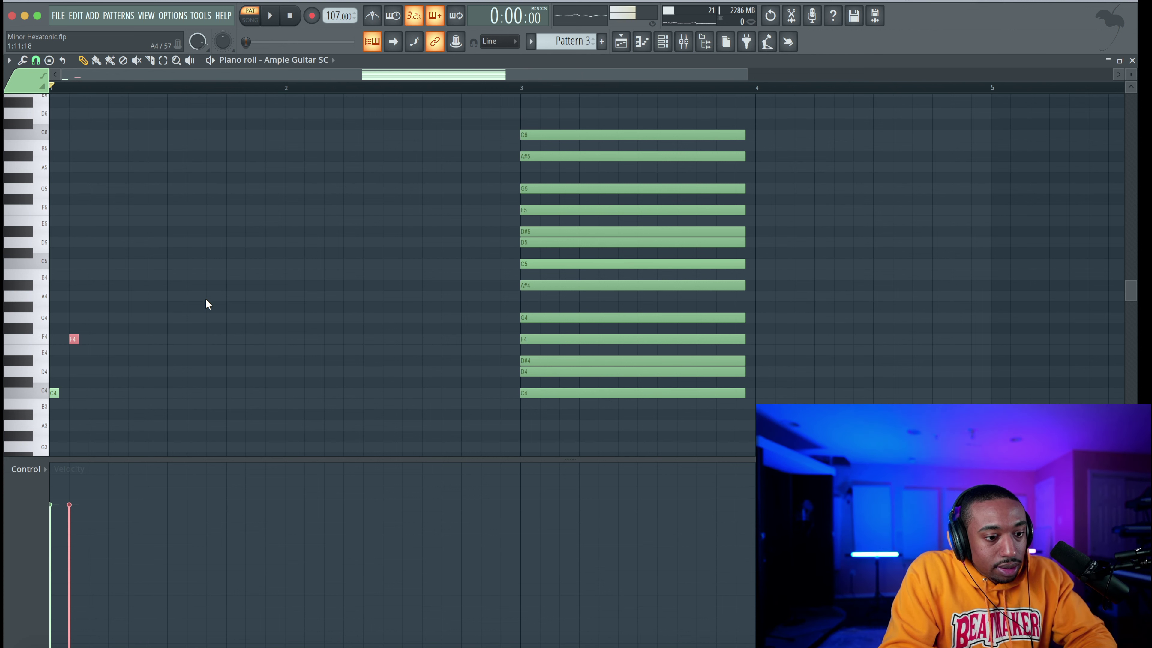
pyautogui.click(88, 264)
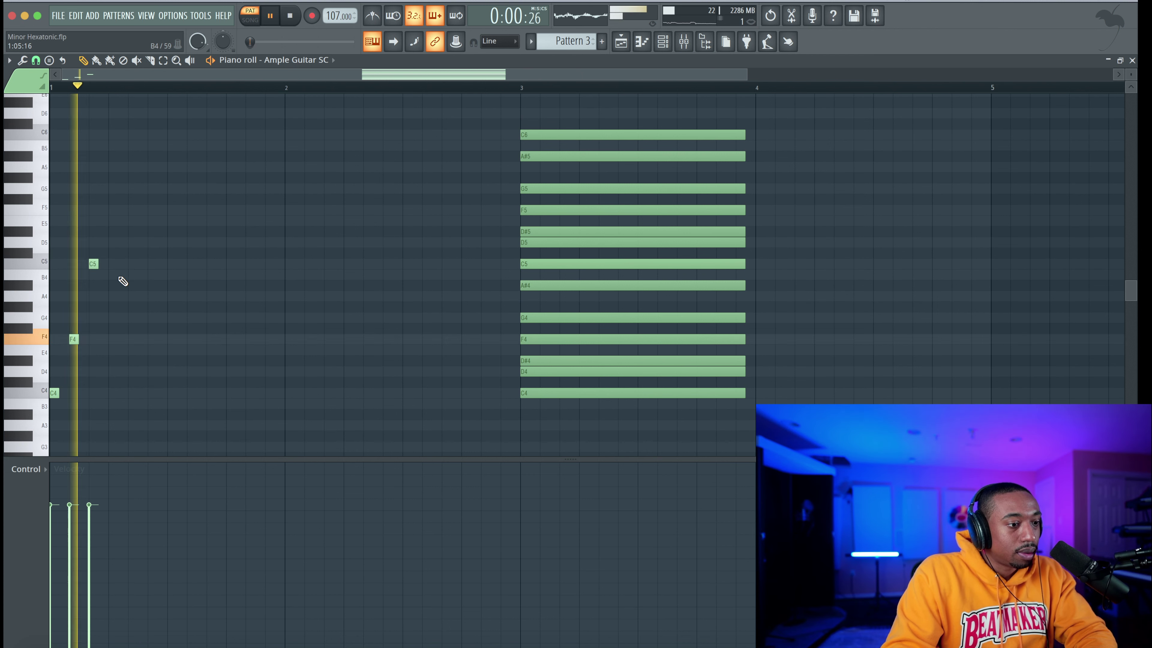
pyautogui.moveTo(151, 429); pyautogui.dragTo(41, 238)
# Add a low bass note about two octaves below C4 at bar 1, stretched to just before bar 3
pyautogui.scroll(-6, 99, 380)
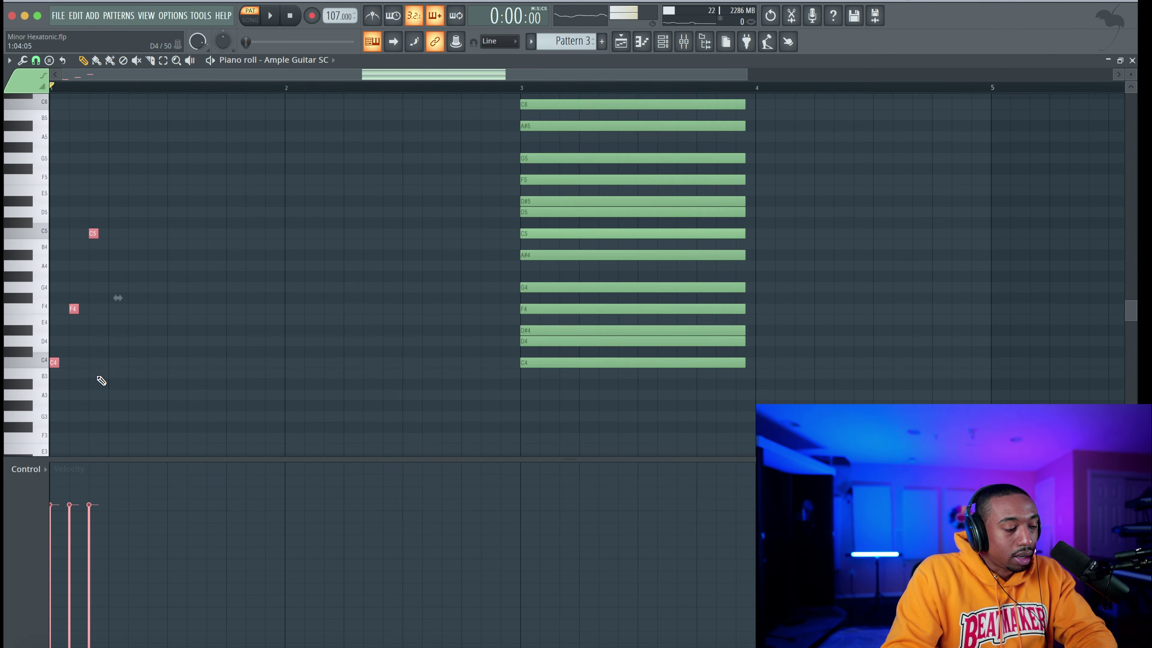
pyautogui.click(57, 372)
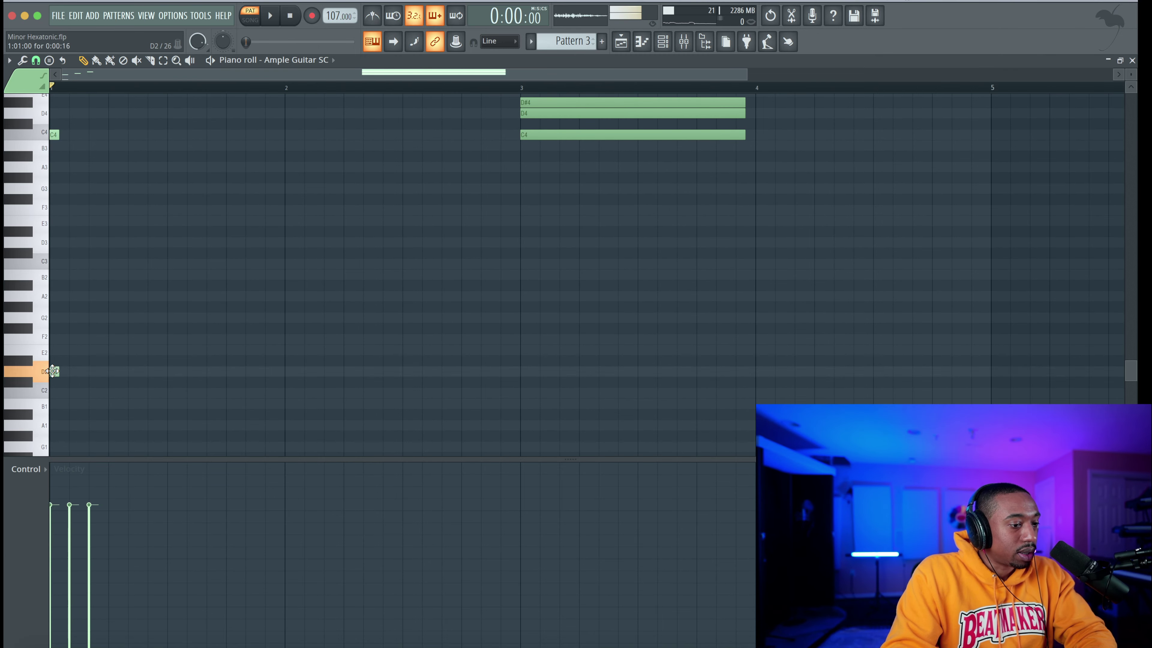
pyautogui.scroll(3, 79, 363)
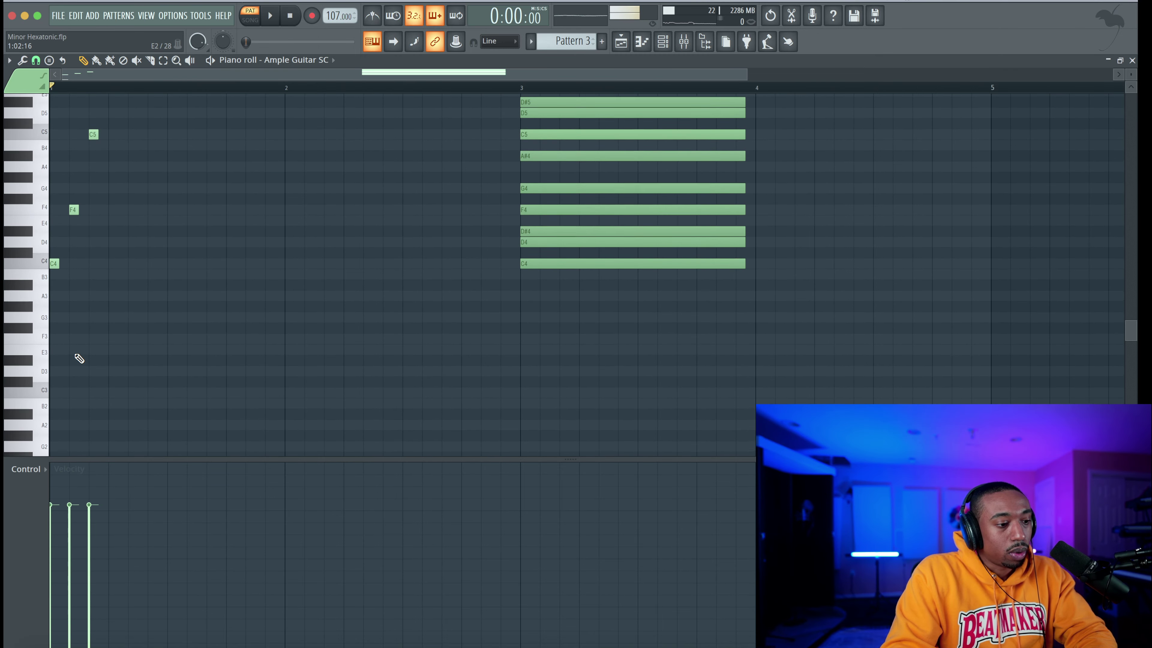
pyautogui.scroll(-4, 81, 400)
pyautogui.moveTo(58, 346); pyautogui.dragTo(513, 345)
pyautogui.scroll(7, 311, 257)
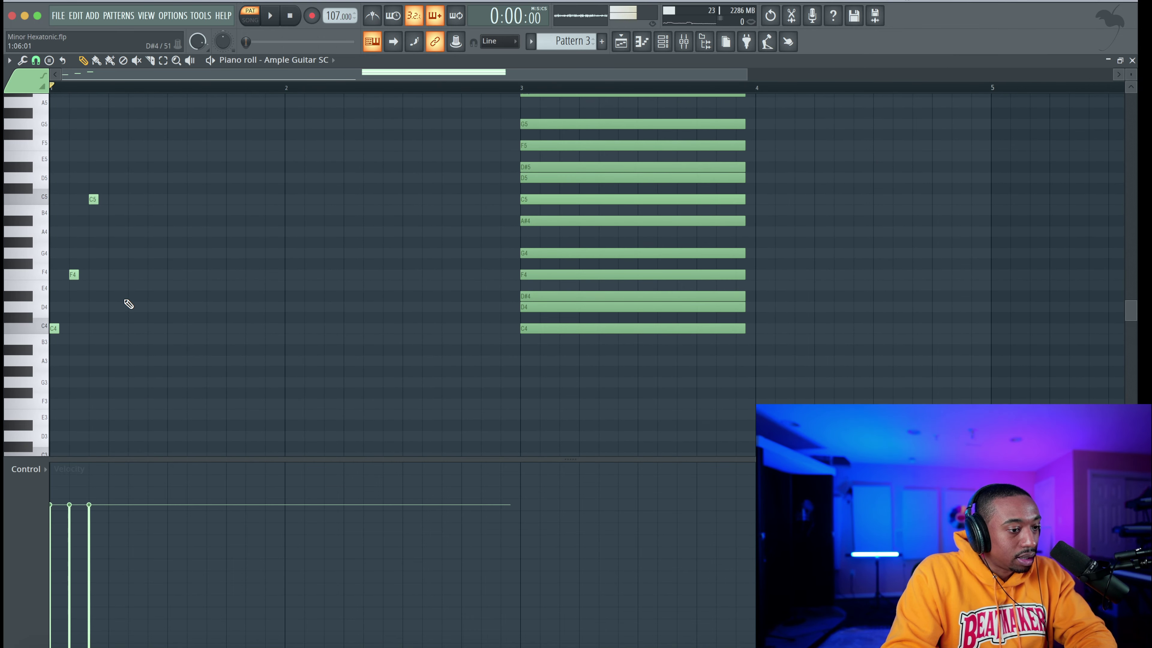
pyautogui.scroll(1, 128, 304)
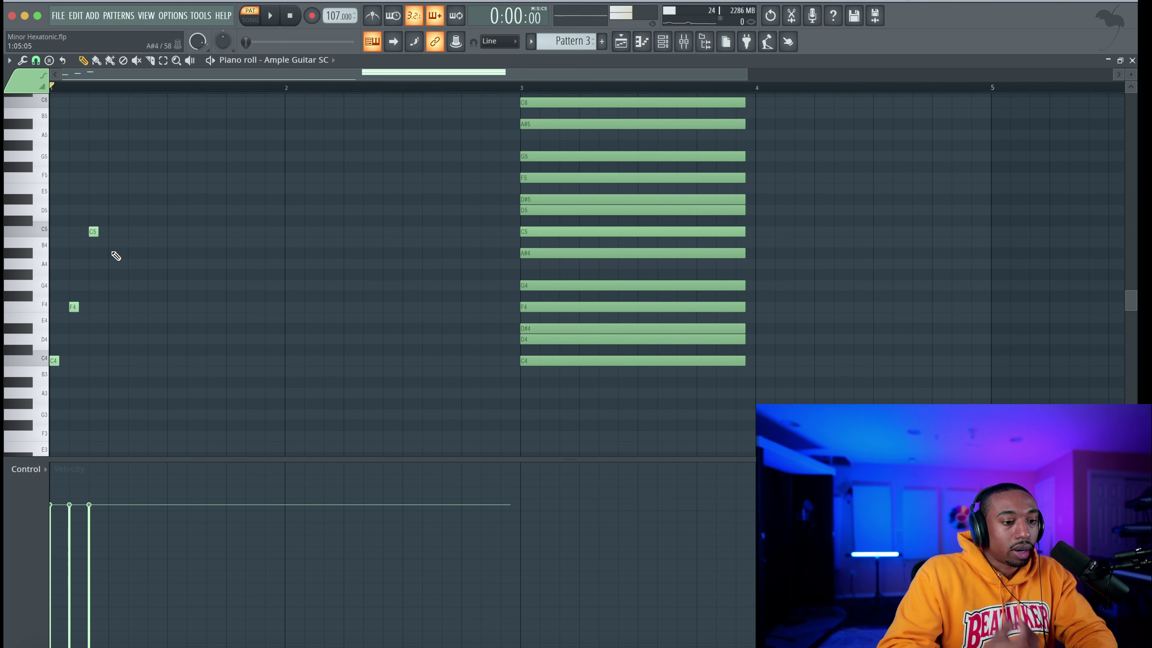
pyautogui.scroll(2, 114, 257)
# Play back the opening notes and add a second F4 at 1:05:00
pyautogui.press('space')
pyautogui.press('space')
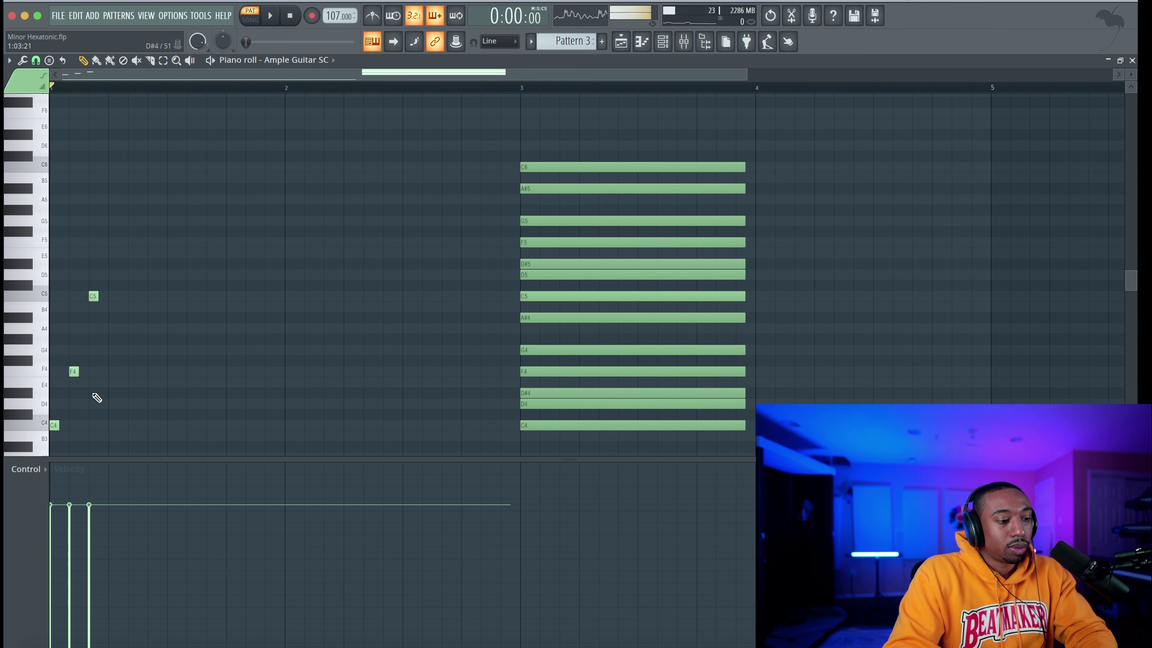
pyautogui.press('space')
pyautogui.press('space')
pyautogui.click(109, 372)
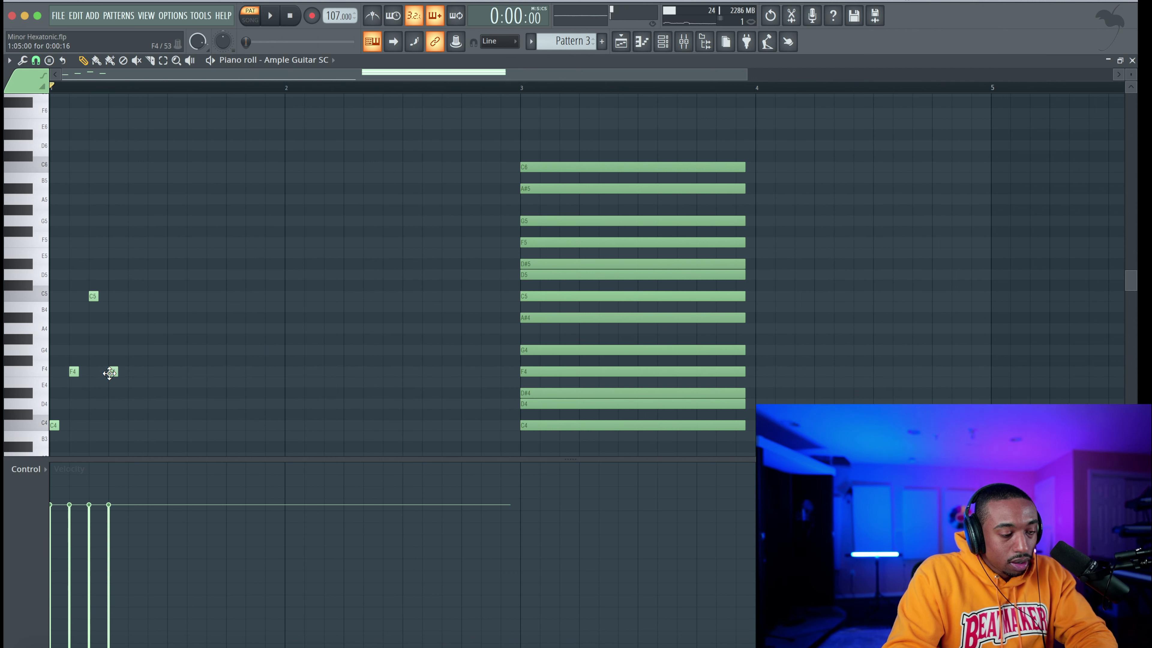
pyautogui.press('space')
pyautogui.press('space')
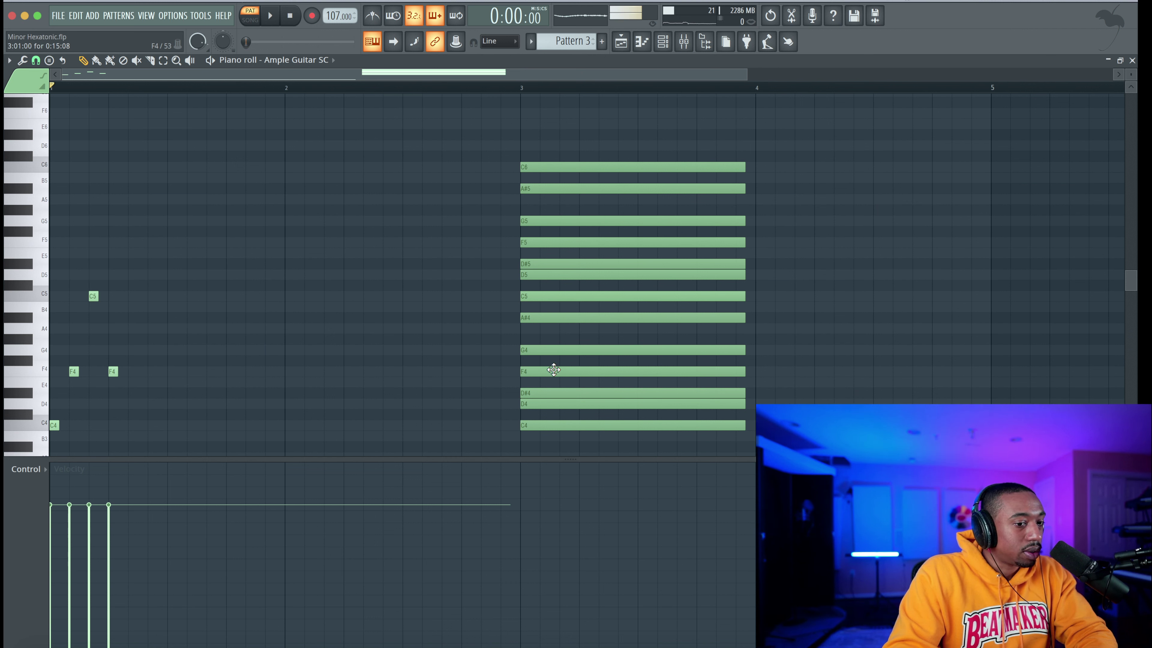
# Continue the melody with a C5 at 1:06:08 and an F5 one 1/3 beat after it, checking the playback
pyautogui.click(131, 296)
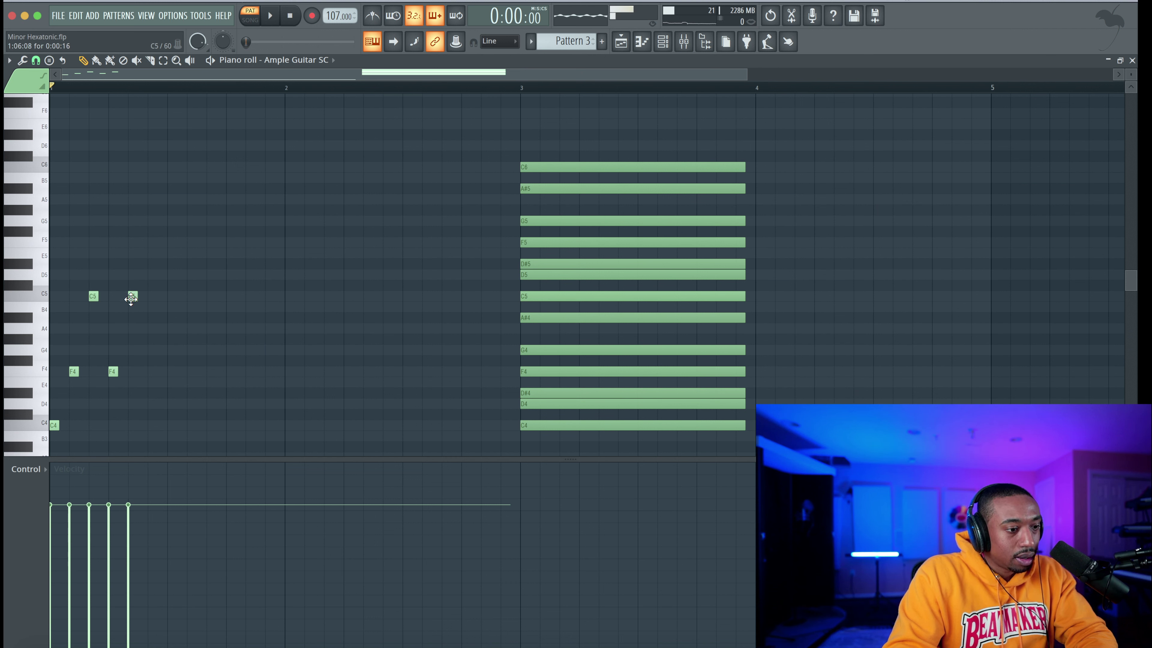
pyautogui.click(147, 240)
pyautogui.press('space')
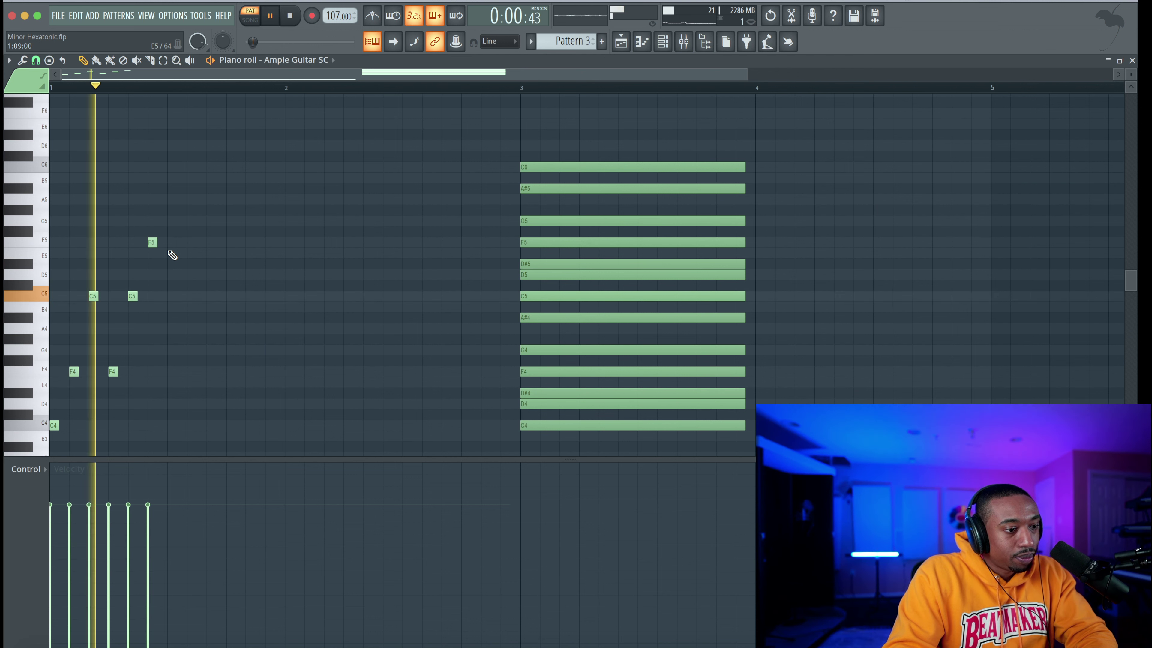
pyautogui.press('space')
# Try a rising G5, A#5 and C6 run on the next three 1/3-beat positions, auditioning the melody
pyautogui.moveTo(167, 221)
pyautogui.mouseDown()
pyautogui.moveTo(168, 203)
pyautogui.moveTo(165, 227)
pyautogui.mouseUp()
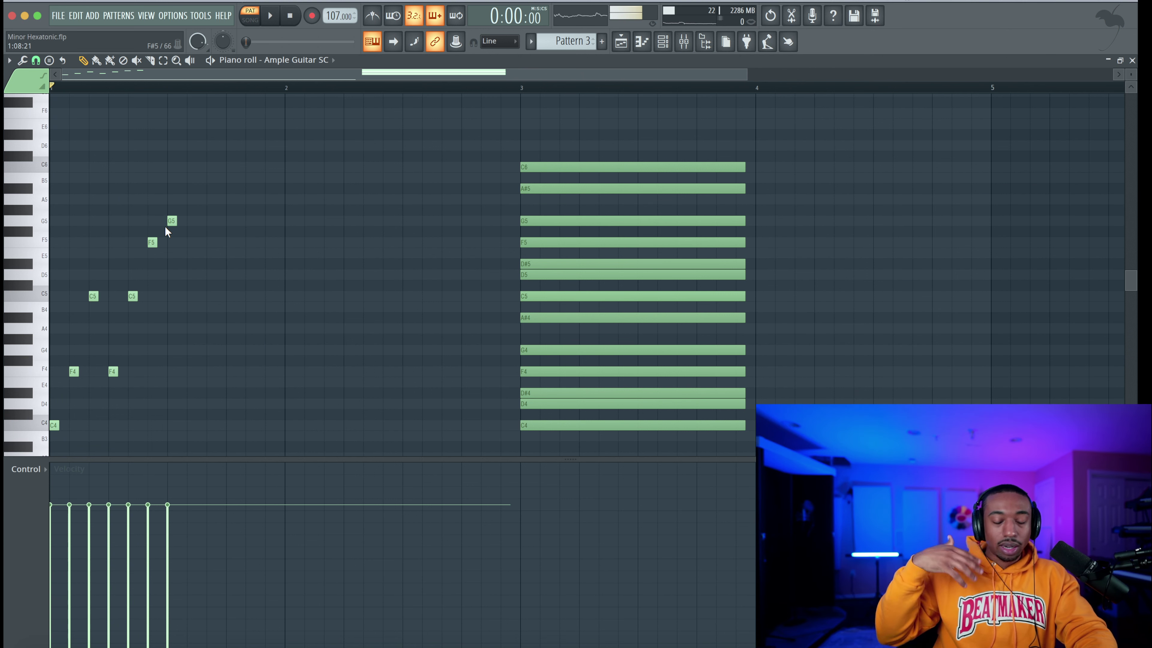
pyautogui.press('space')
pyautogui.press('space')
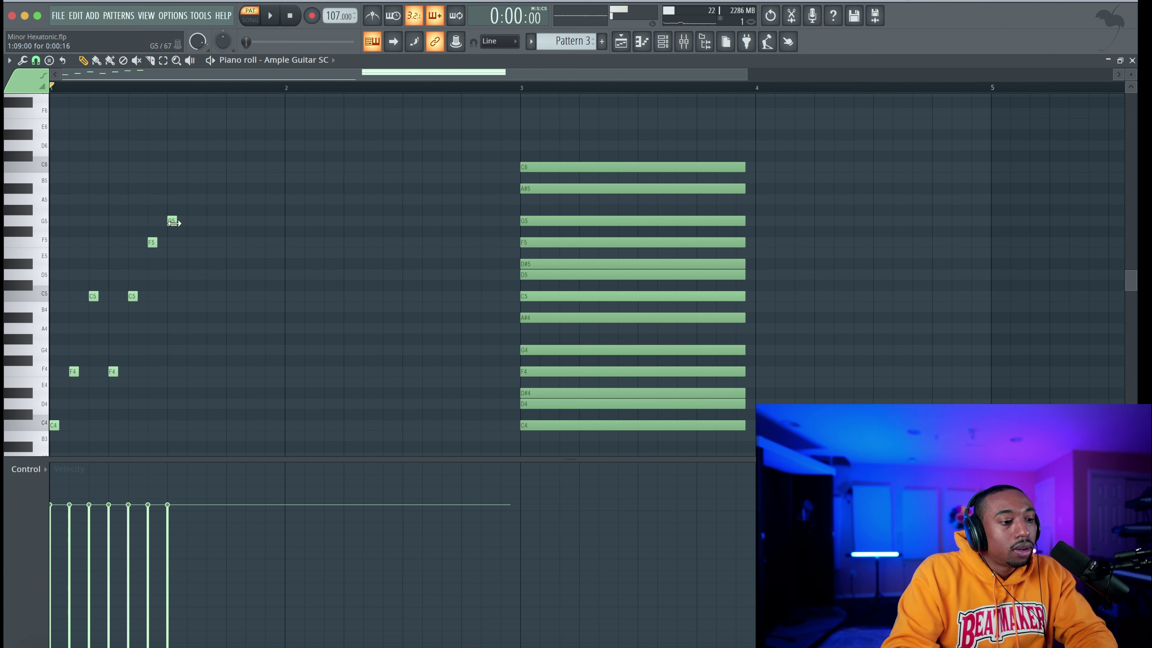
pyautogui.moveTo(191, 190)
pyautogui.mouseDown()
pyautogui.moveTo(186, 216)
pyautogui.moveTo(190, 185)
pyautogui.mouseUp()
pyautogui.press('space')
pyautogui.press('space')
pyautogui.click(211, 167)
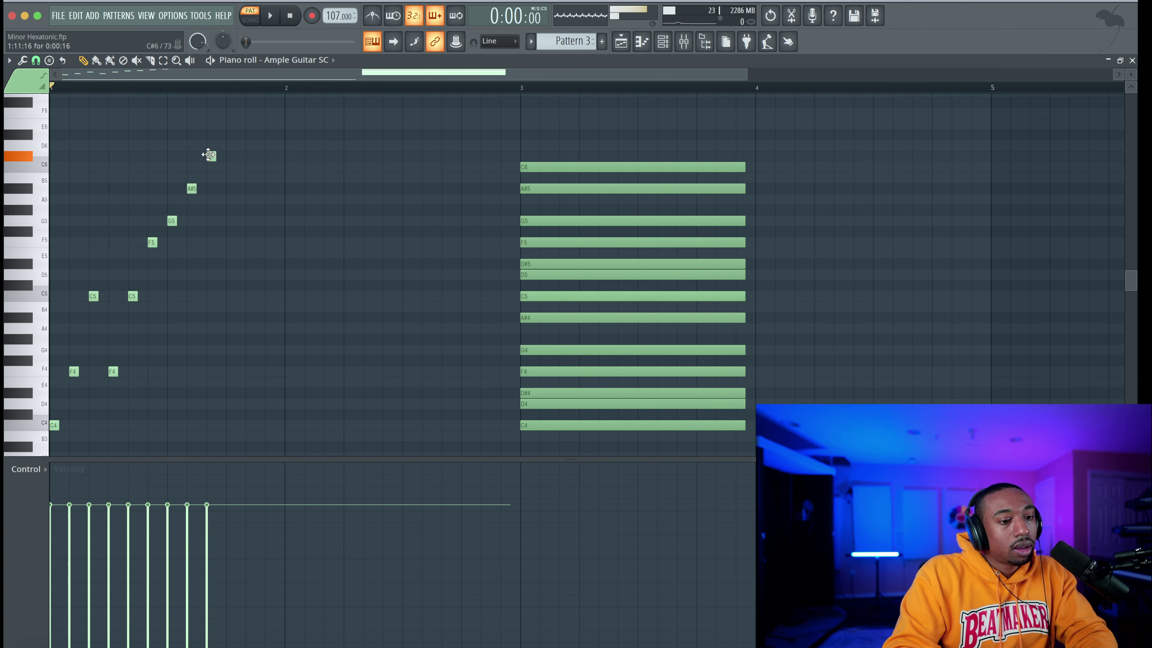
pyautogui.press('space')
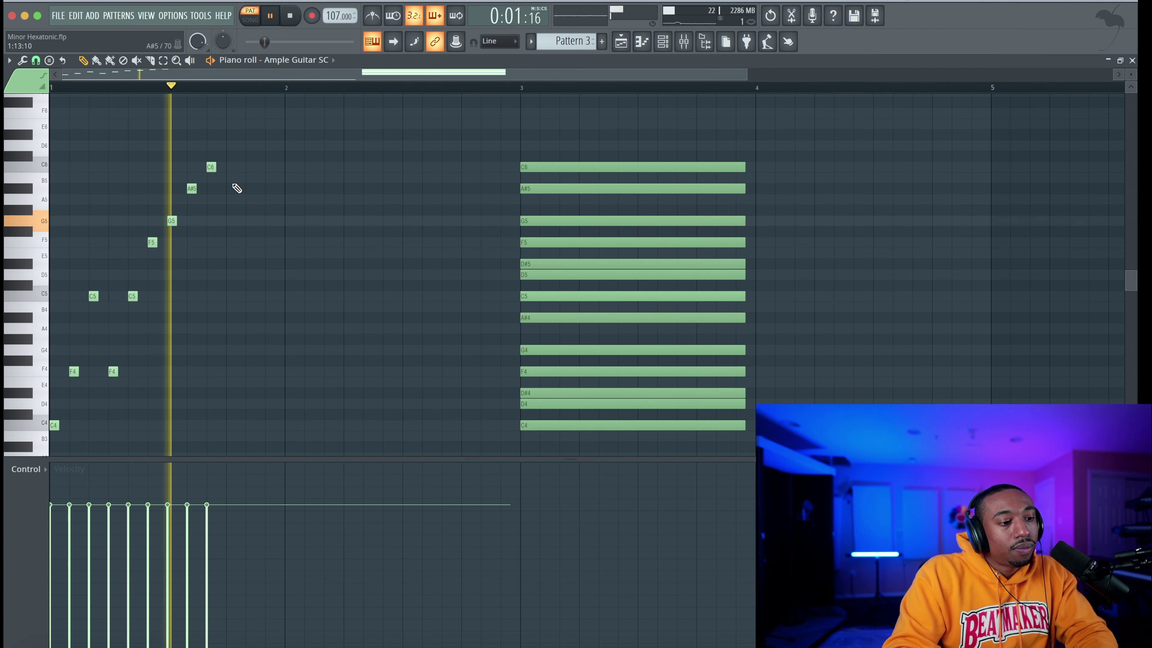
pyautogui.press('space')
pyautogui.press('space')
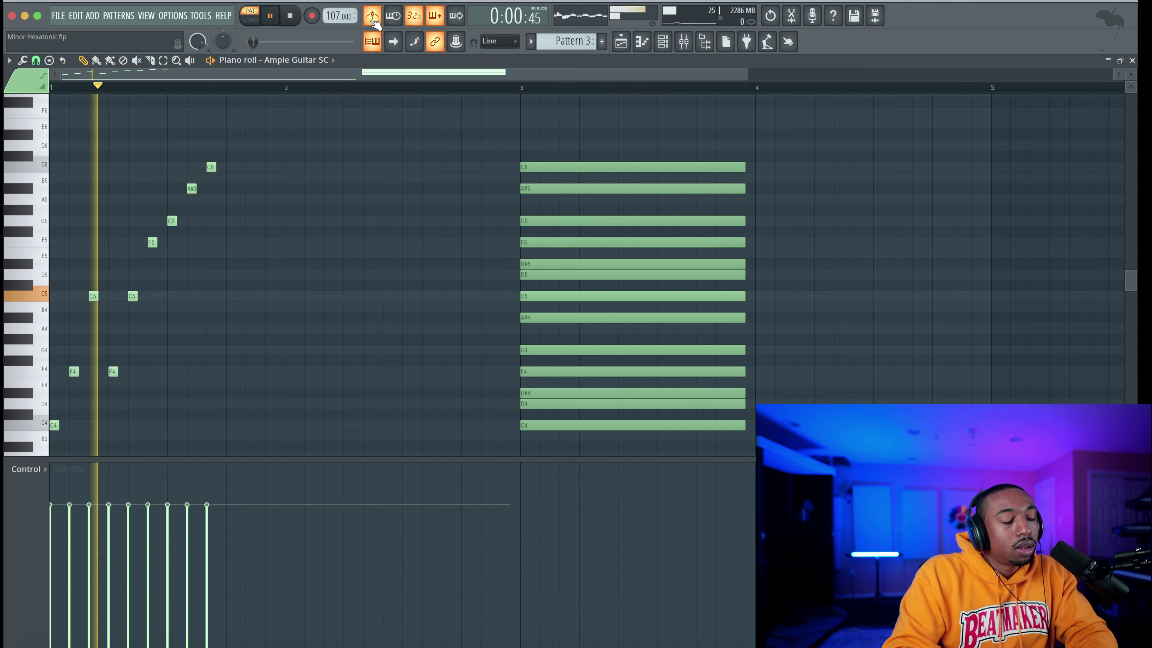
pyautogui.press('space')
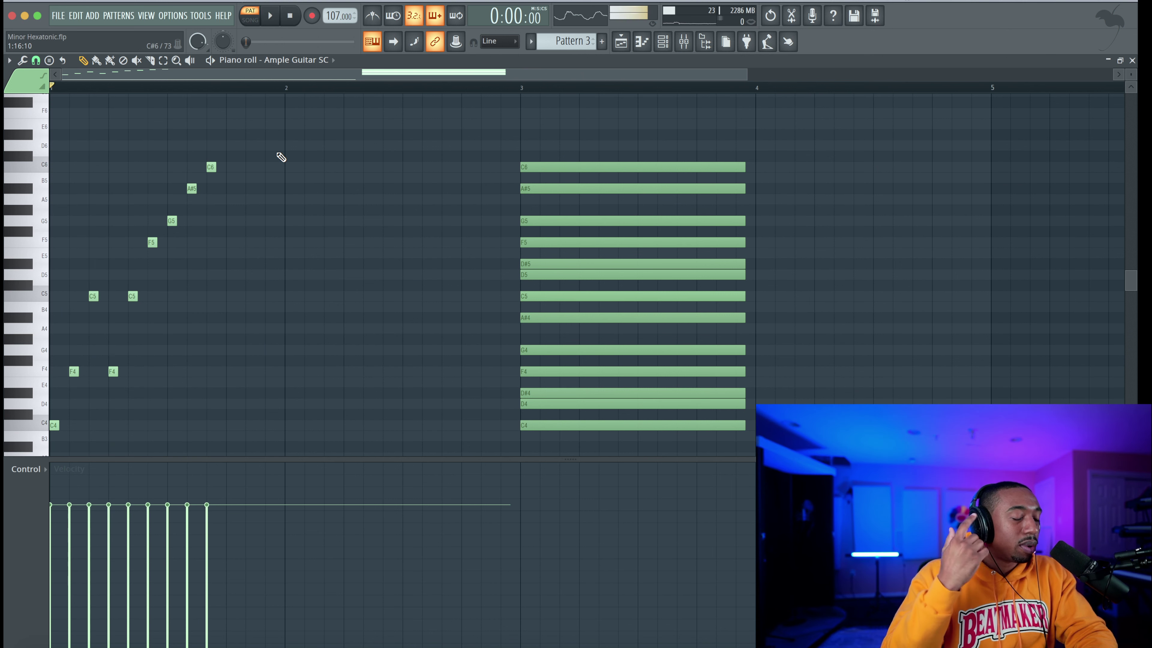
# Check the melody against the metronome and delete the G5, A#5 and C6 notes after F5
pyautogui.moveTo(277, 153); pyautogui.dragTo(163, 245)
pyautogui.click(374, 18)
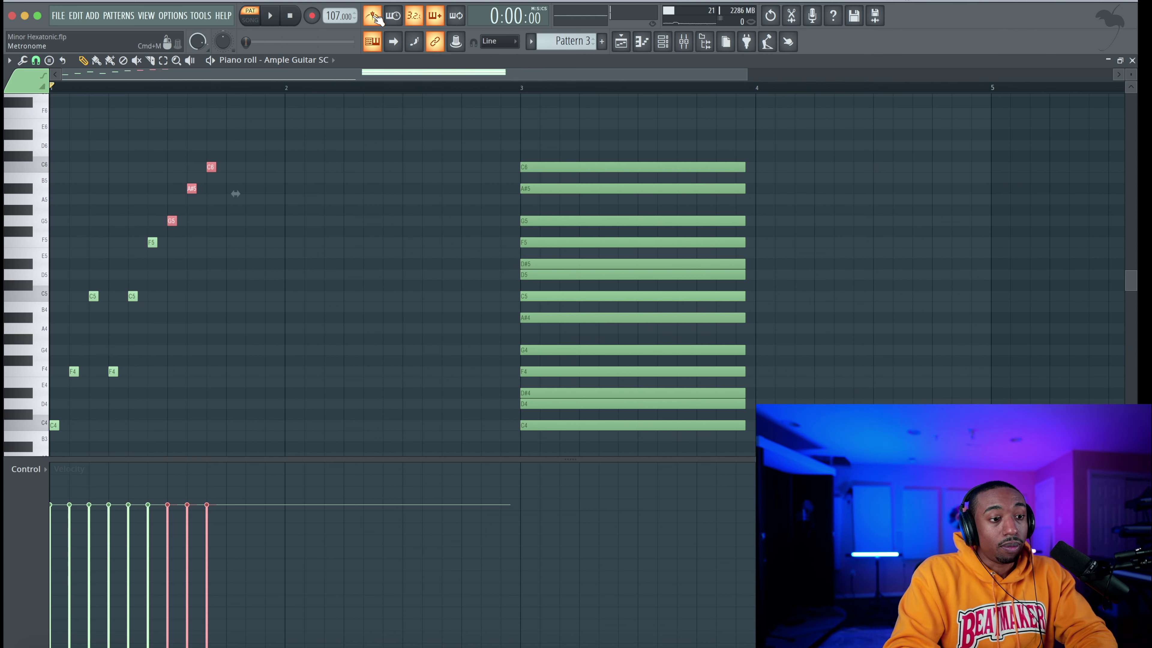
pyautogui.press('space')
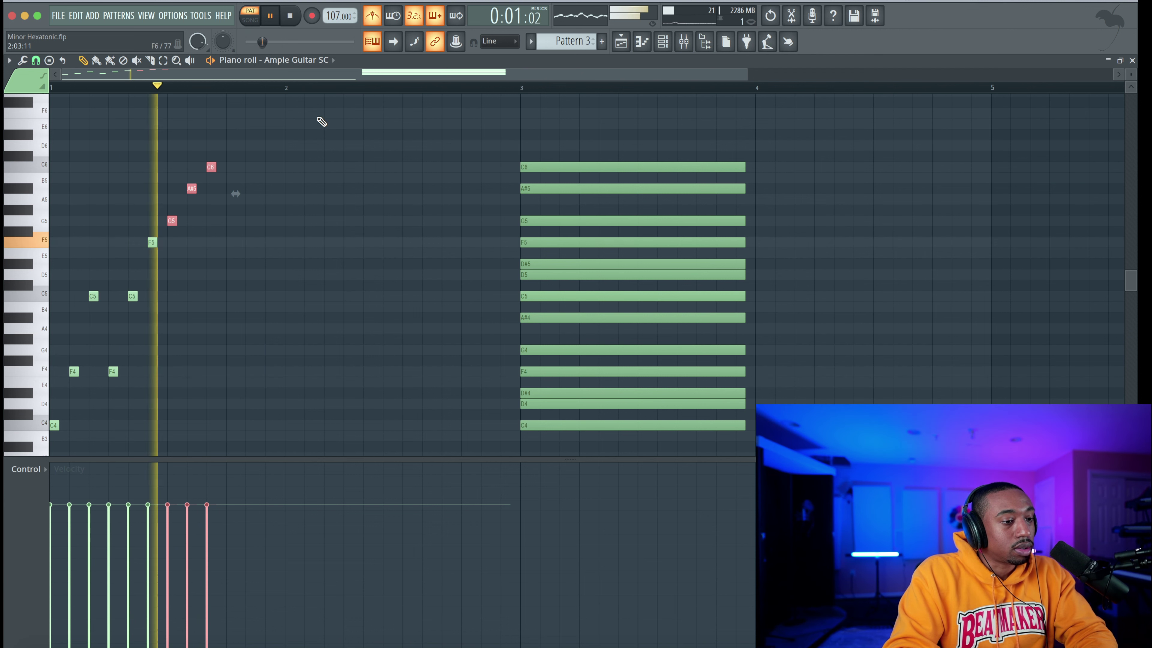
pyautogui.press('space')
pyautogui.rightClick(211, 167)
pyautogui.rightClick(191, 188)
pyautogui.rightClick(172, 221)
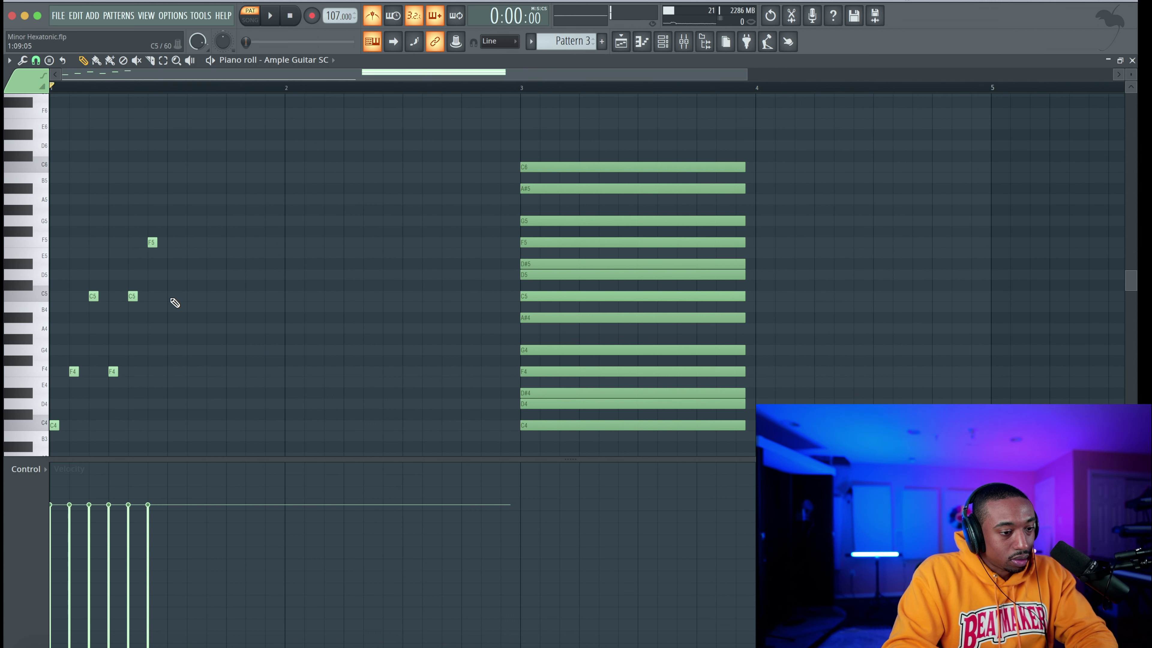
# Place a C5 note at 1:09:00 after the F5 and play the melody back
pyautogui.click(168, 326)
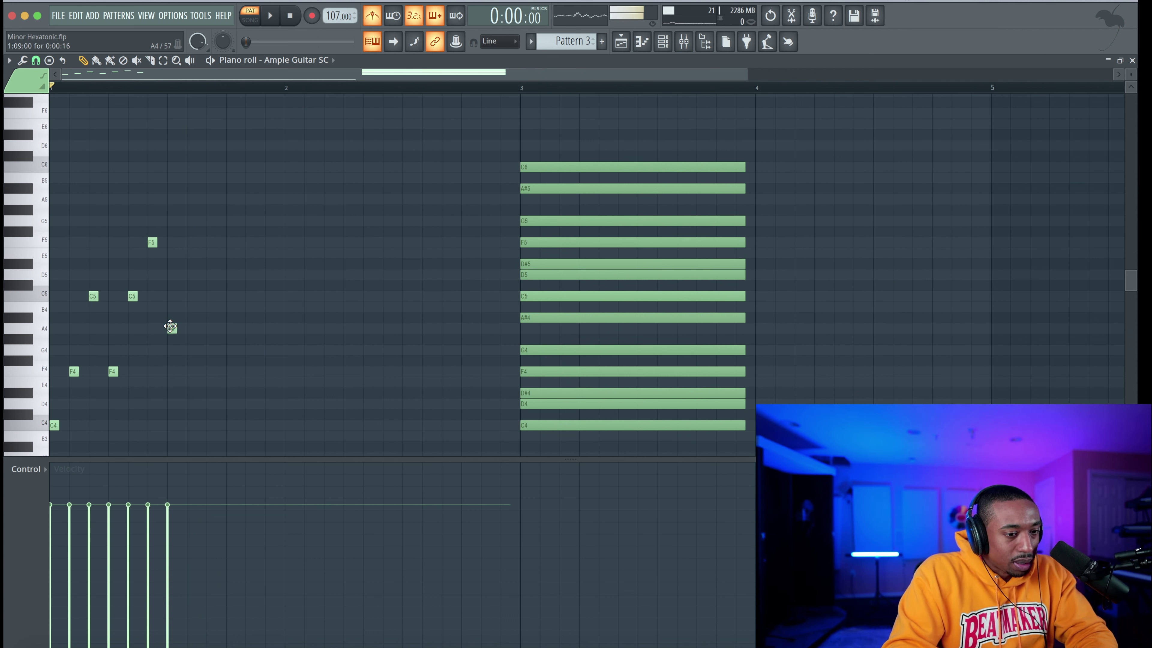
pyautogui.moveTo(168, 326); pyautogui.dragTo(169, 286)
pyautogui.press('space')
pyautogui.press('space')
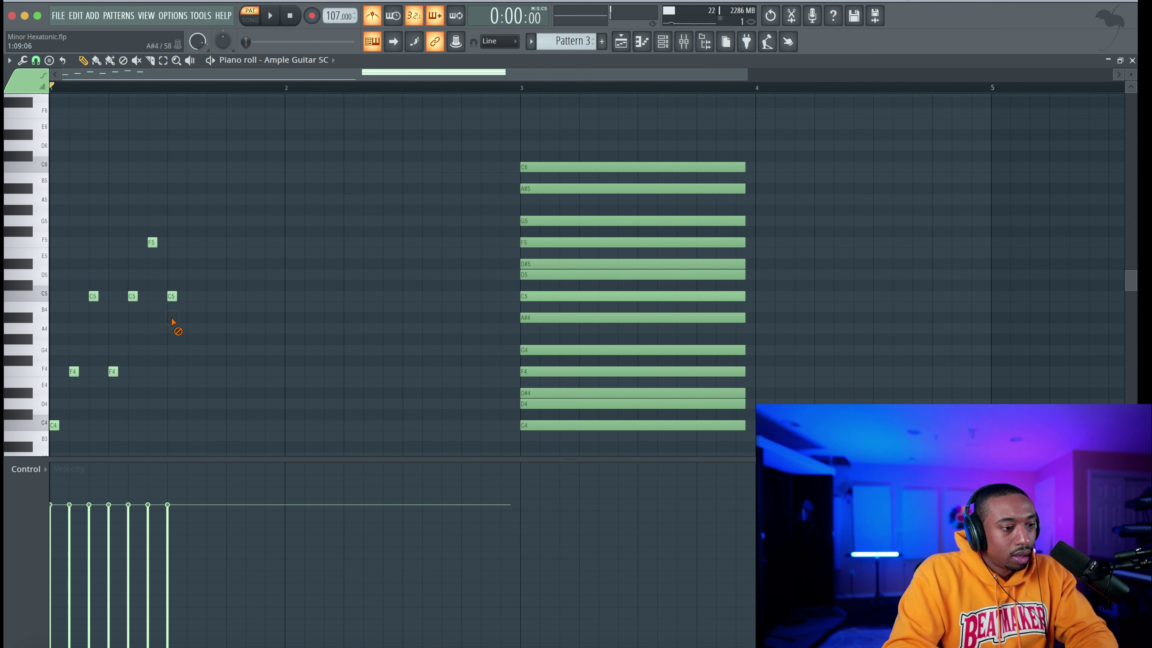
# Select the repeated C5 and F4 melody notes in turn to examine how the phrase alternates between pitches
pyautogui.moveTo(188, 304); pyautogui.dragTo(57, 295)
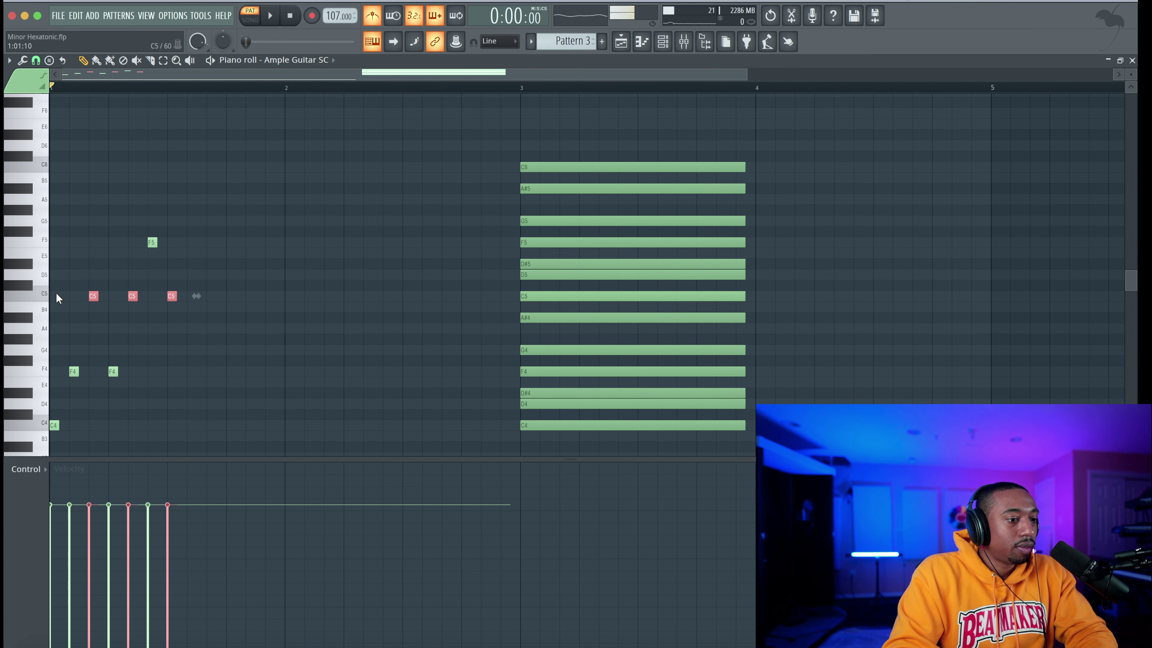
pyautogui.moveTo(194, 404); pyautogui.dragTo(51, 354)
pyautogui.keyDown('super'); pyautogui.click(54, 427); pyautogui.keyUp('super')
pyautogui.moveTo(54, 426); pyautogui.dragTo(75, 363)
pyautogui.moveTo(88, 307); pyautogui.dragTo(92, 294)
pyautogui.moveTo(67, 359); pyautogui.dragTo(136, 369)
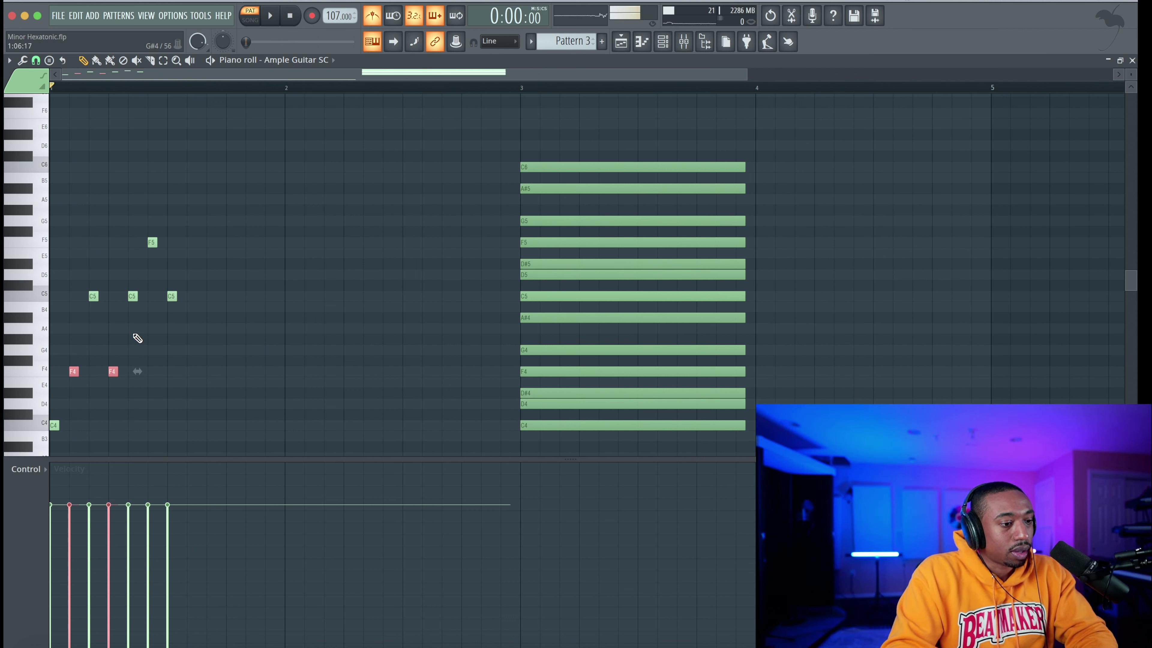
pyautogui.moveTo(89, 291)
pyautogui.mouseDown()
pyautogui.moveTo(159, 303)
pyautogui.moveTo(148, 304)
pyautogui.mouseUp()
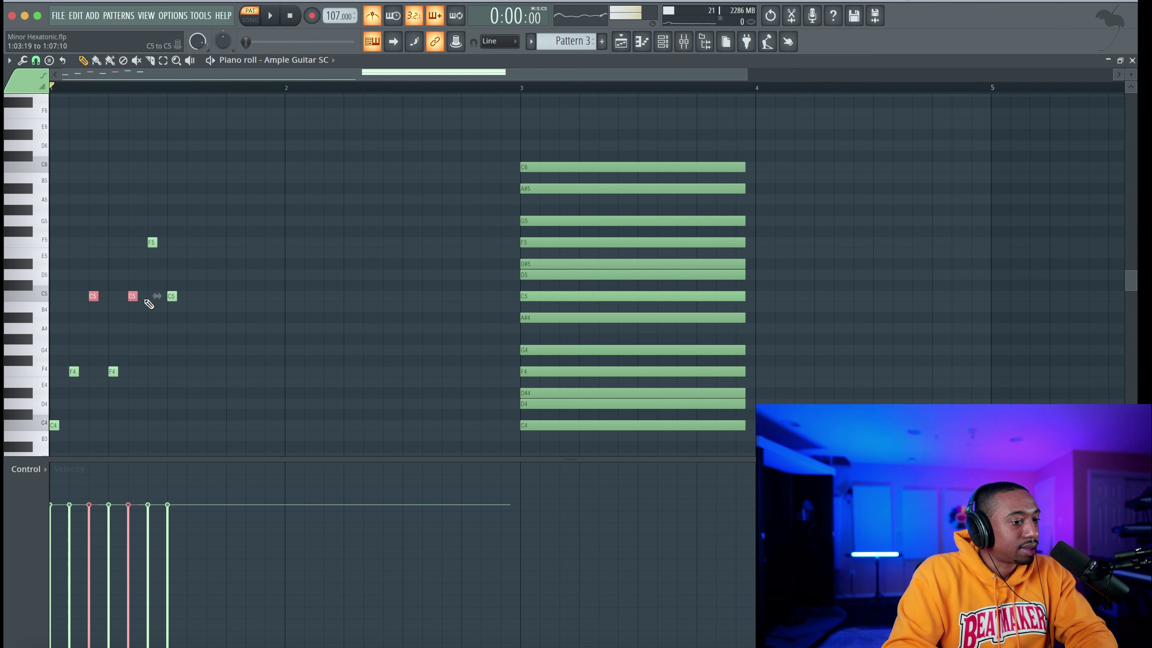
pyautogui.click(152, 244)
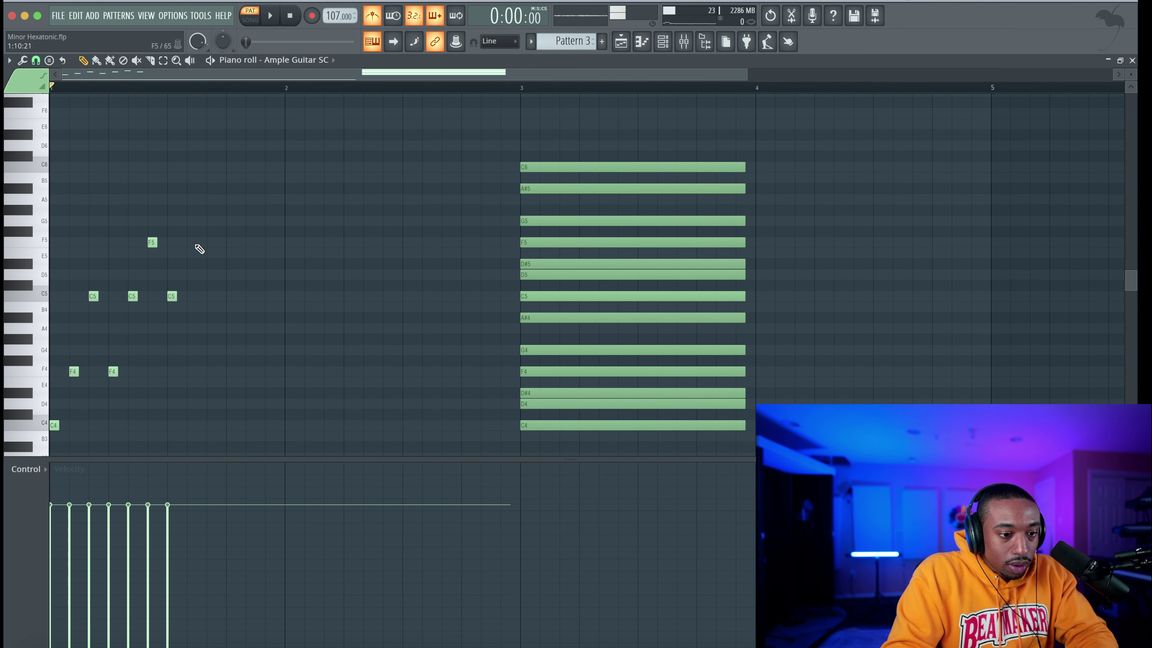
# Add a G5 and a C6 on the next two 1/3-beat positions and turn off the metronome during playback
pyautogui.click(191, 222)
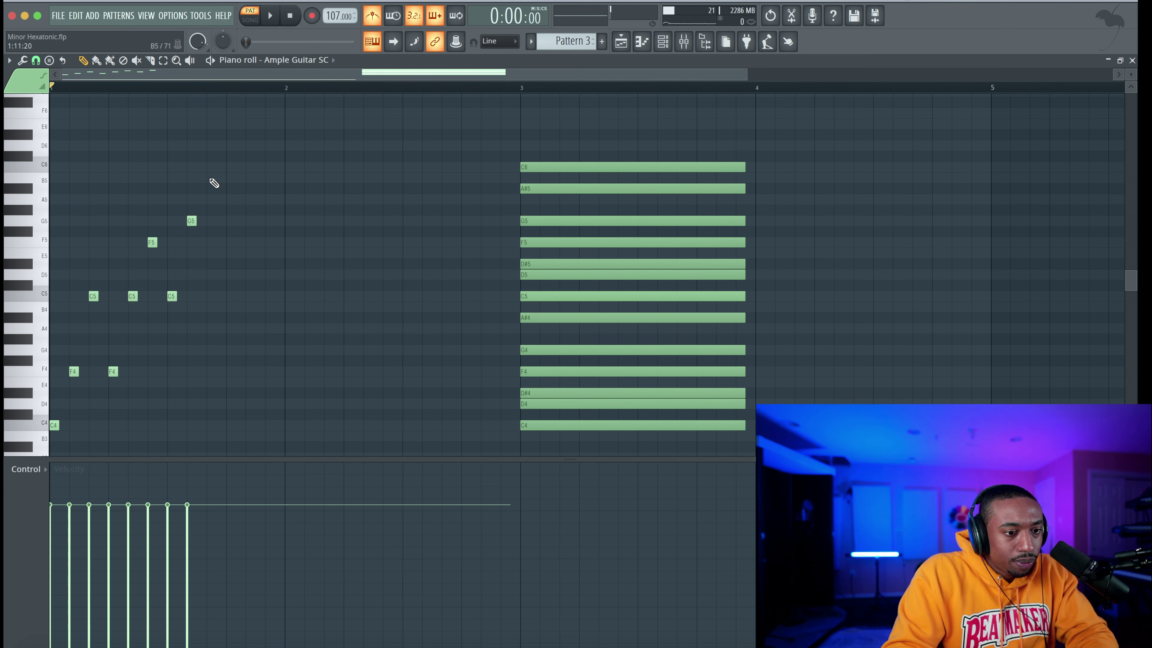
pyautogui.click(209, 167)
pyautogui.press('space')
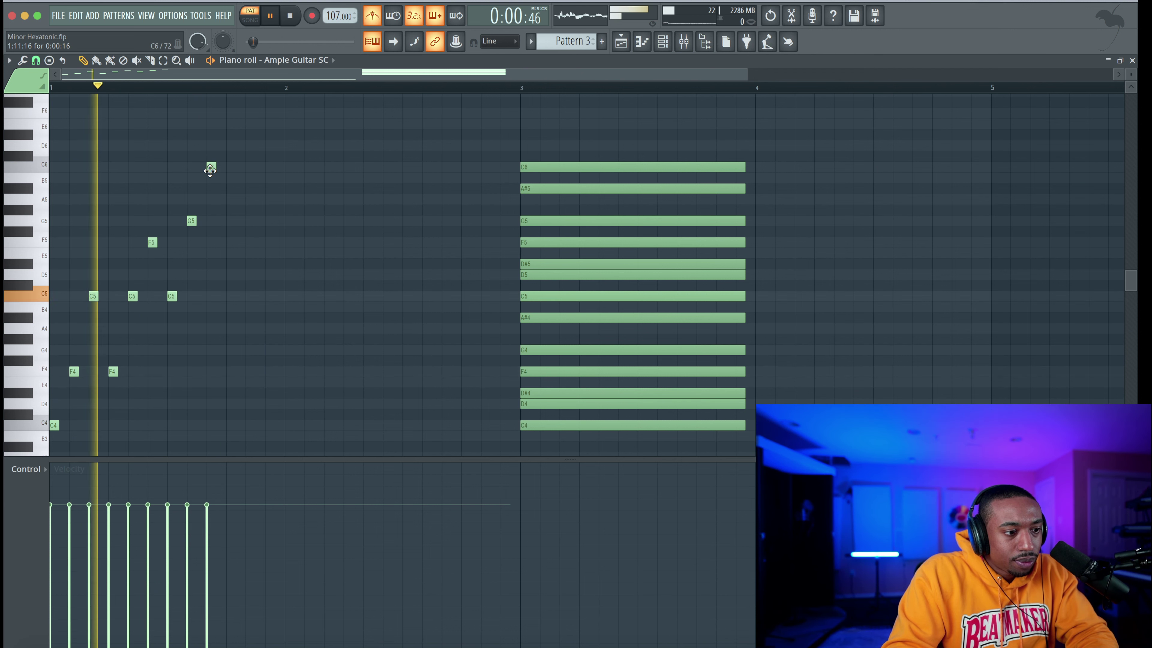
pyautogui.click(373, 16)
pyautogui.press('space')
# Add D#5, G5 and C6 notes in sequence after the C6 to fill bar 1, and play the melody back
pyautogui.scroll(1, 235, 241)
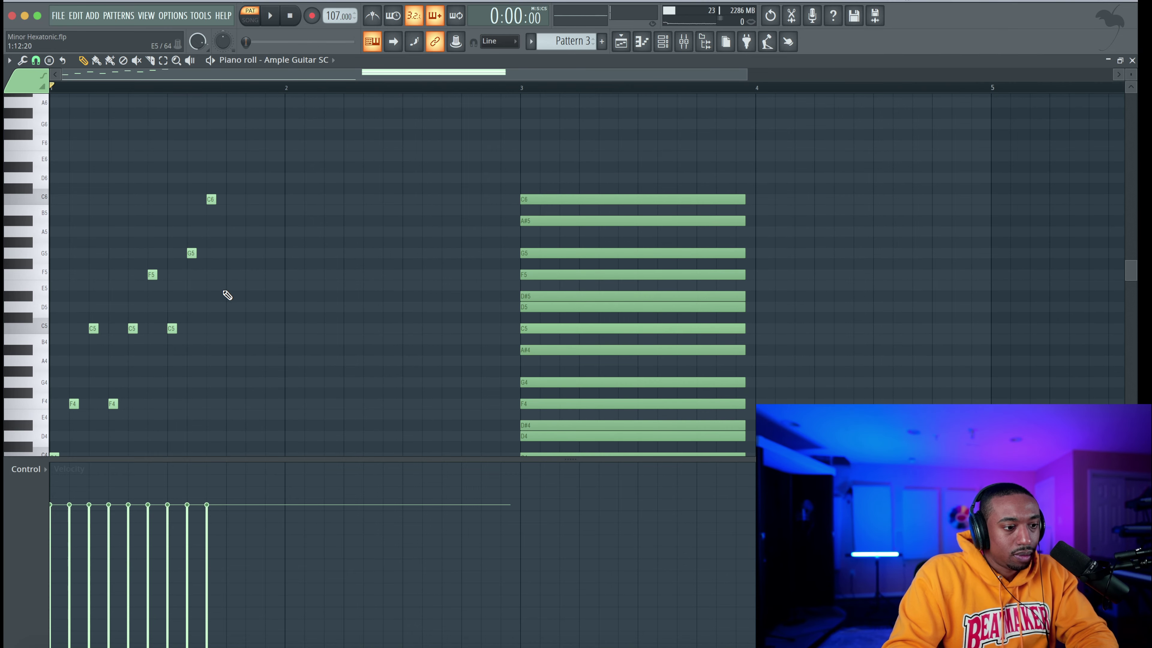
pyautogui.click(212, 286)
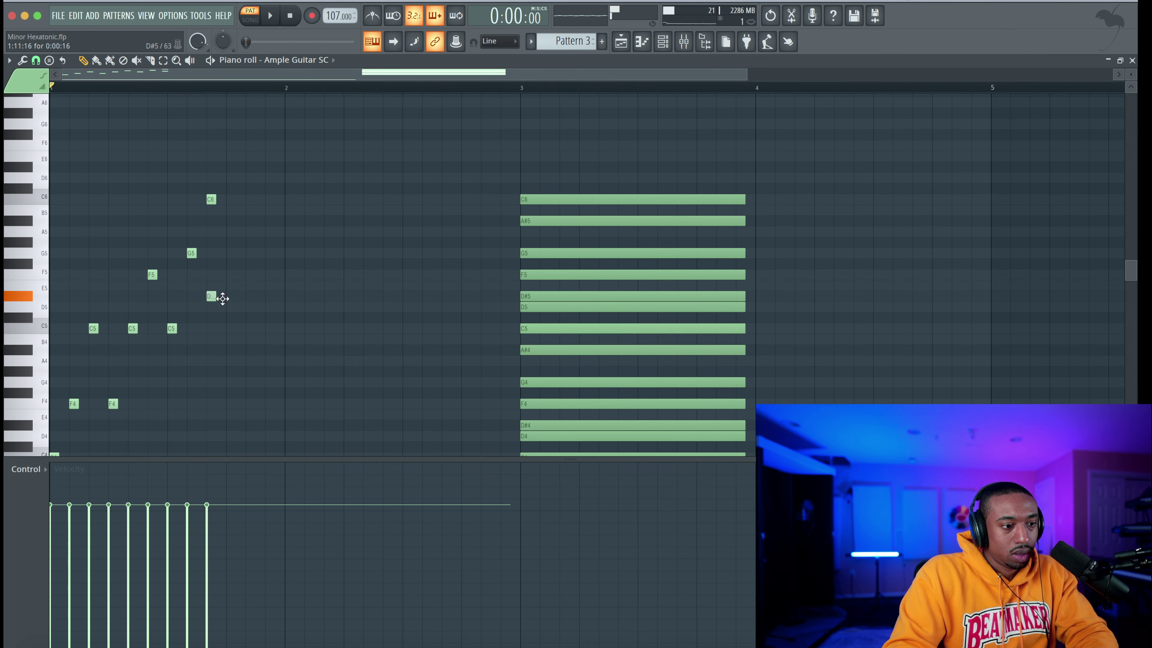
pyautogui.click(249, 242)
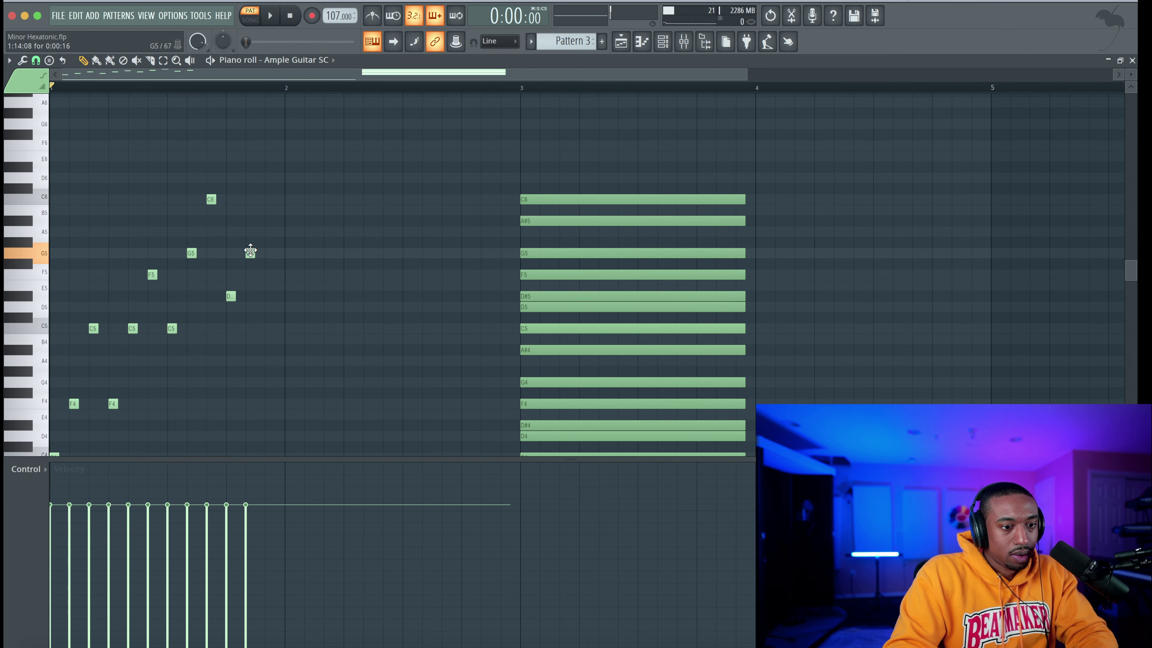
pyautogui.click(267, 199)
pyautogui.press('space')
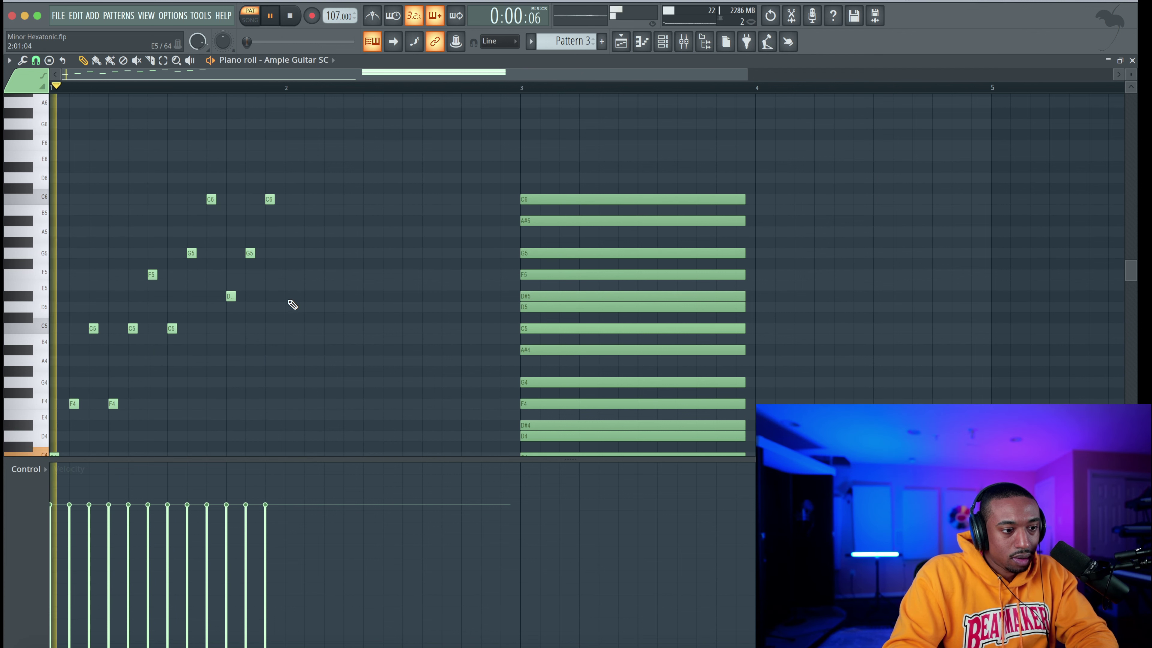
pyautogui.press('space')
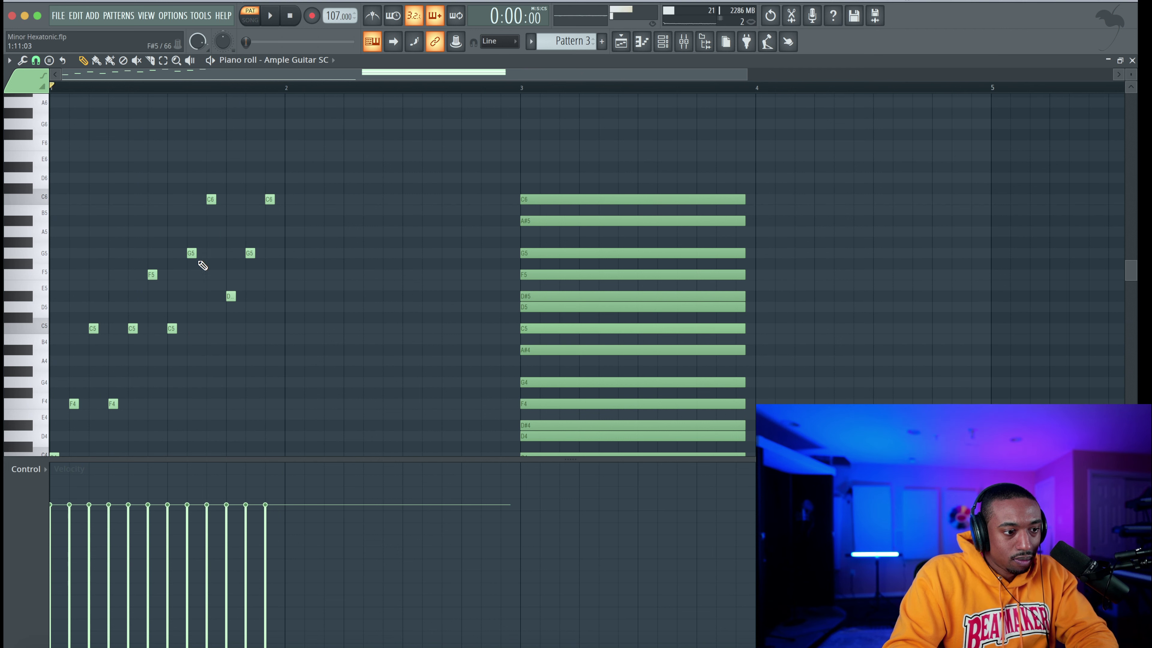
# Lower the first G5 note in bar 1 to F5 and play the melody back
pyautogui.moveTo(188, 279); pyautogui.dragTo(185, 273)
pyautogui.press('space')
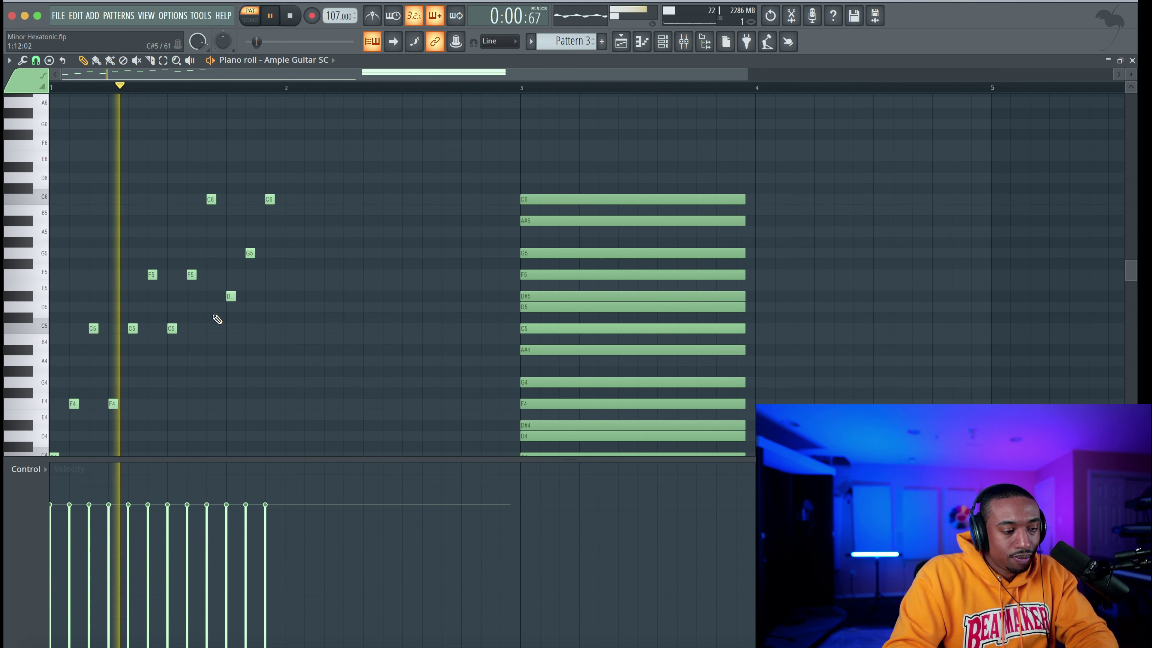
pyautogui.press('space')
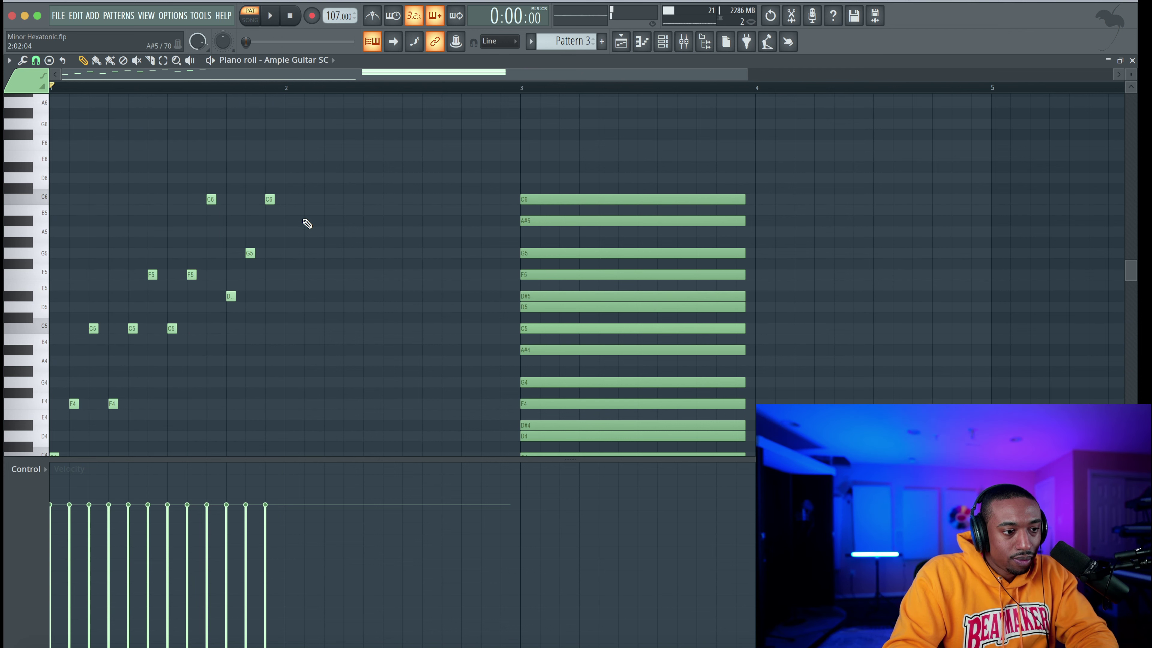
# Duplicate the whole bar 1 melody into bar 2 and play both bars back
pyautogui.moveTo(301, 156); pyautogui.dragTo(84, 350)
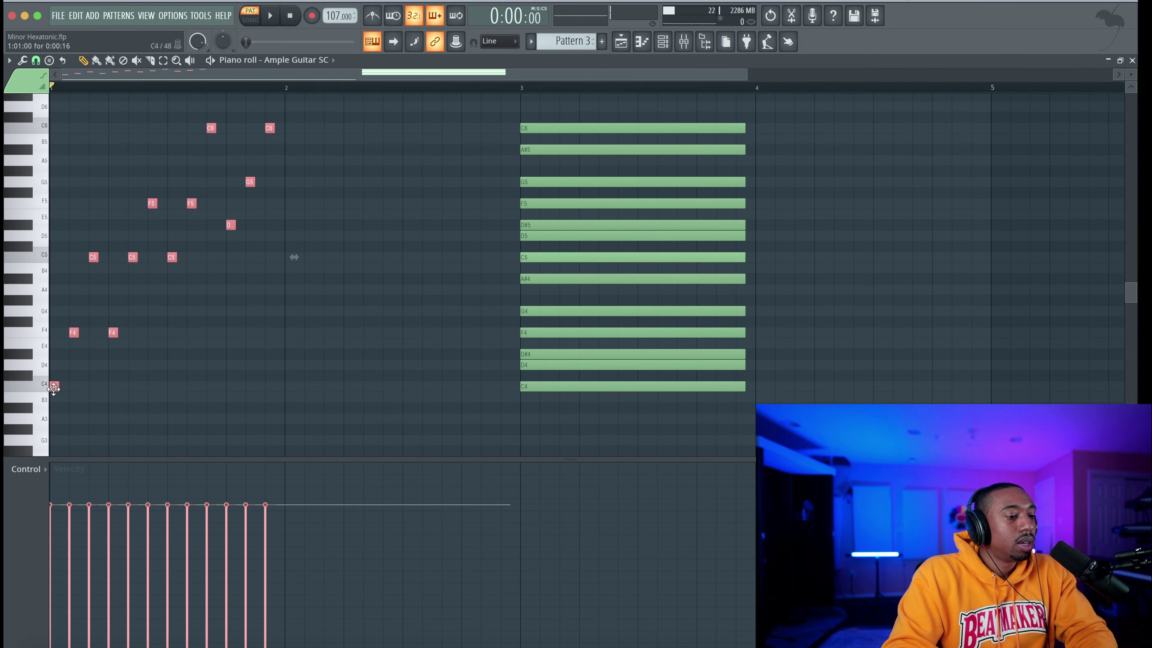
pyautogui.moveTo(53, 389); pyautogui.dragTo(290, 387)
pyautogui.press('space')
pyautogui.keyDown('super'); pyautogui.click(374, 388); pyautogui.keyUp('super')
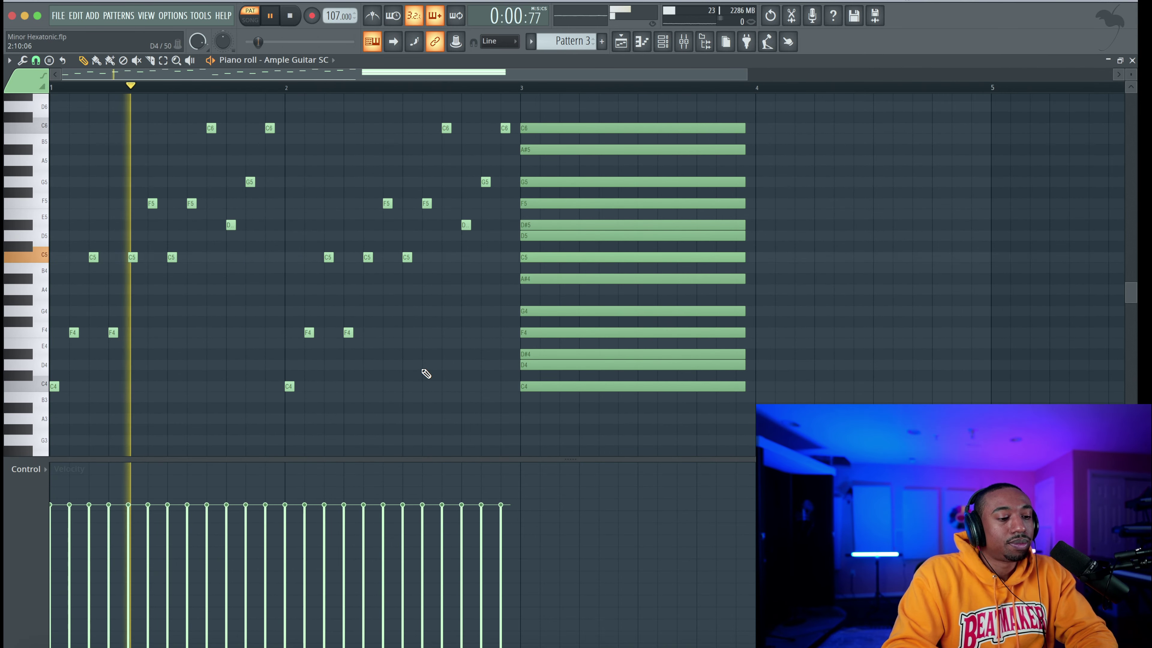
pyautogui.scroll(-1, 386, 232)
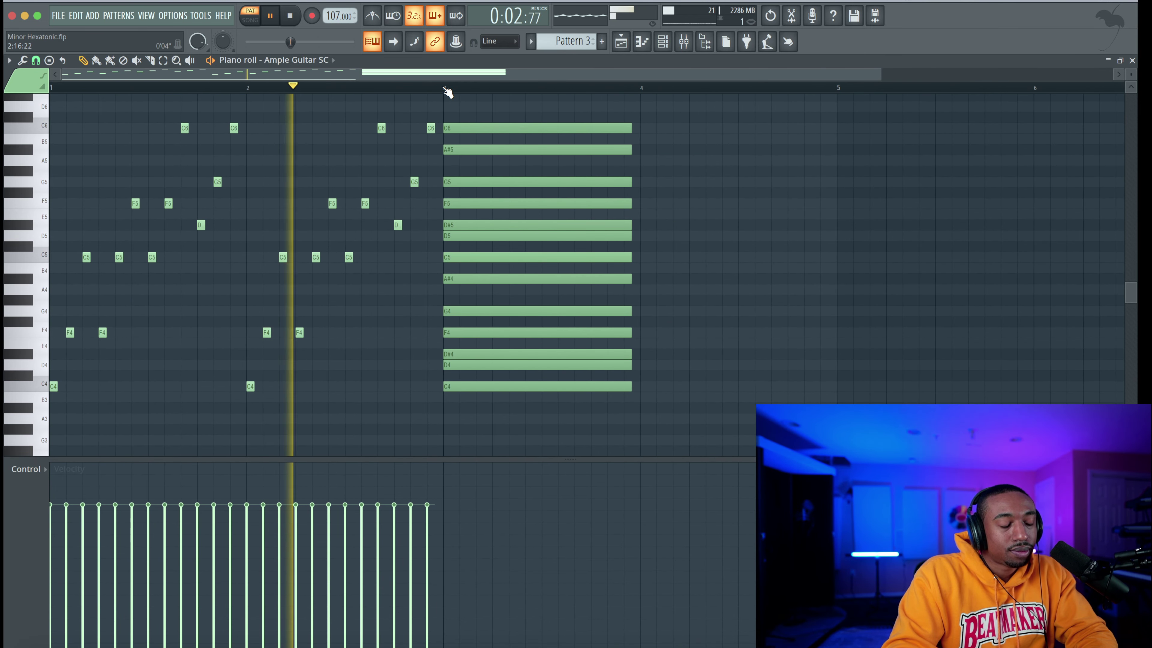
pyautogui.press('space')
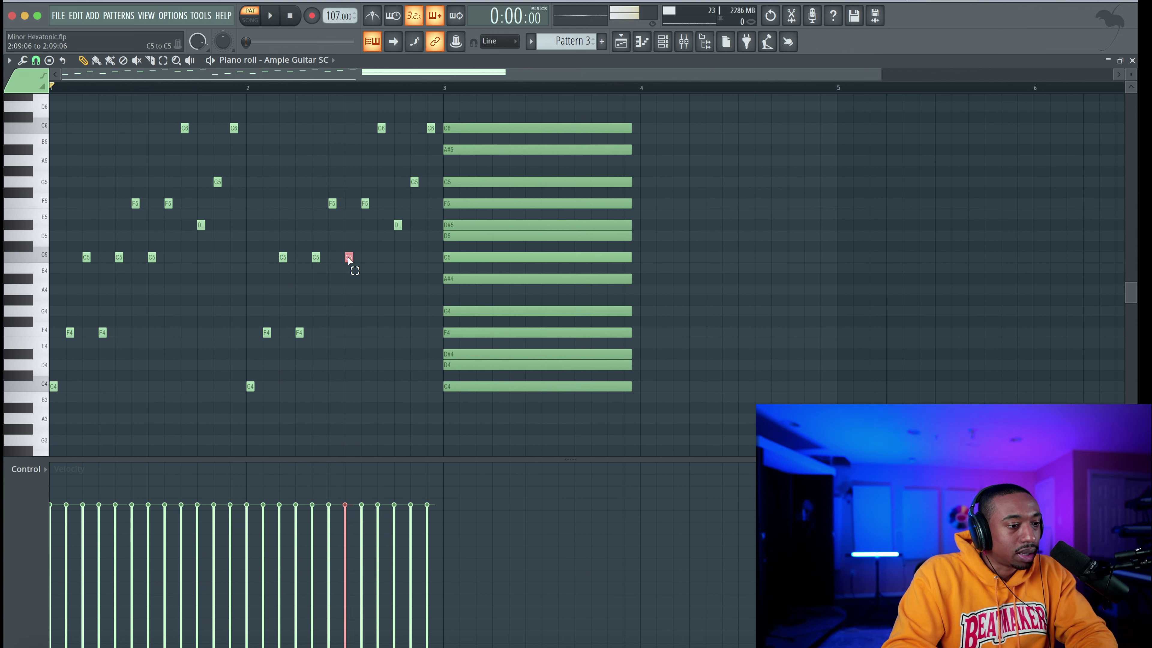
# Move the third C5 note of each bar's melody down to G4 during playback
pyautogui.press('space')
pyautogui.keyDown('super'); pyautogui.click(152, 258); pyautogui.keyUp('super')
pyautogui.moveTo(151, 257); pyautogui.dragTo(151, 319)
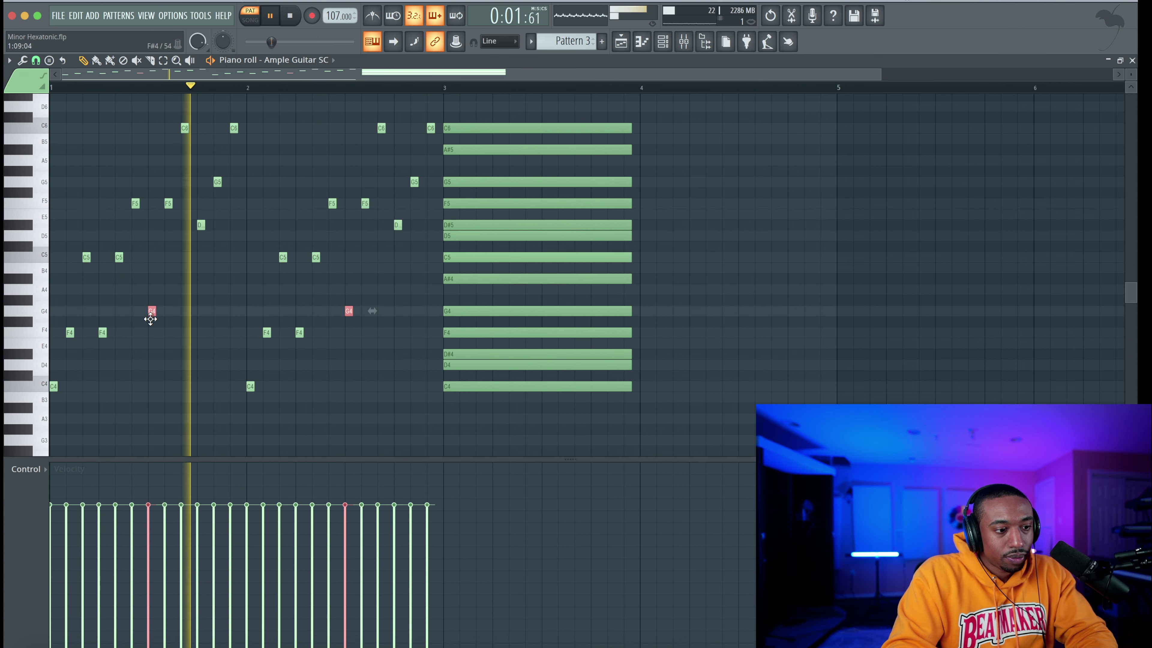
# Move the second F5 note in both bars down to D5
pyautogui.keyDown('super'); pyautogui.click(365, 204); pyautogui.keyUp('super')
pyautogui.click(168, 203)
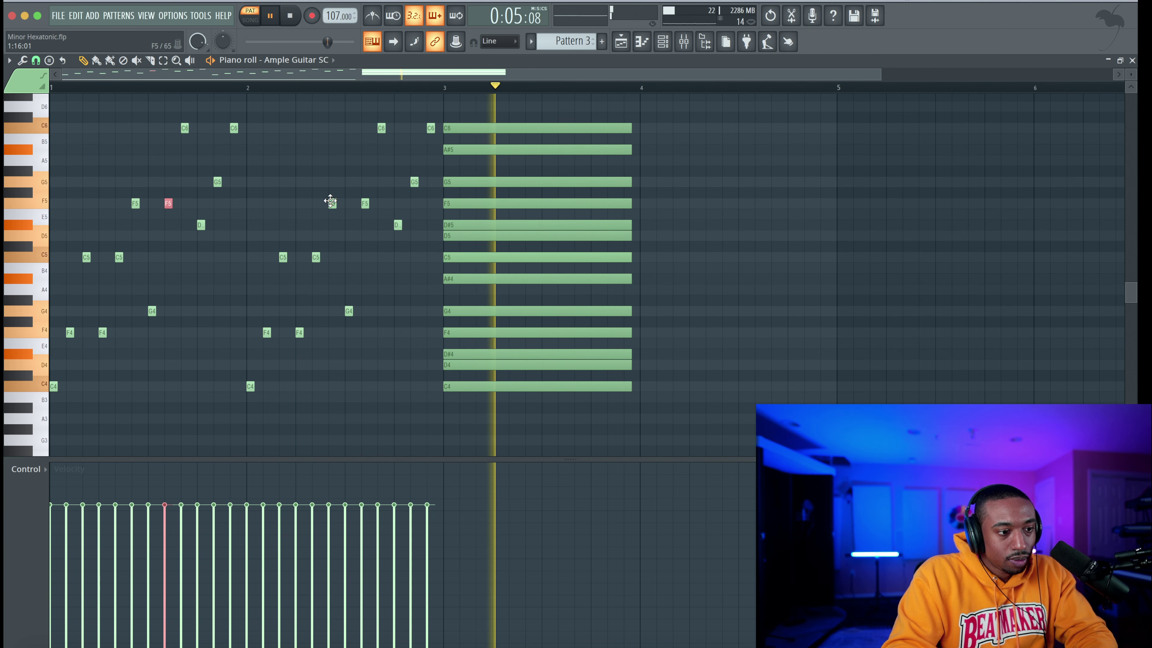
pyautogui.keyDown('super'); pyautogui.click(365, 204); pyautogui.keyUp('super')
pyautogui.moveTo(365, 200); pyautogui.dragTo(363, 236)
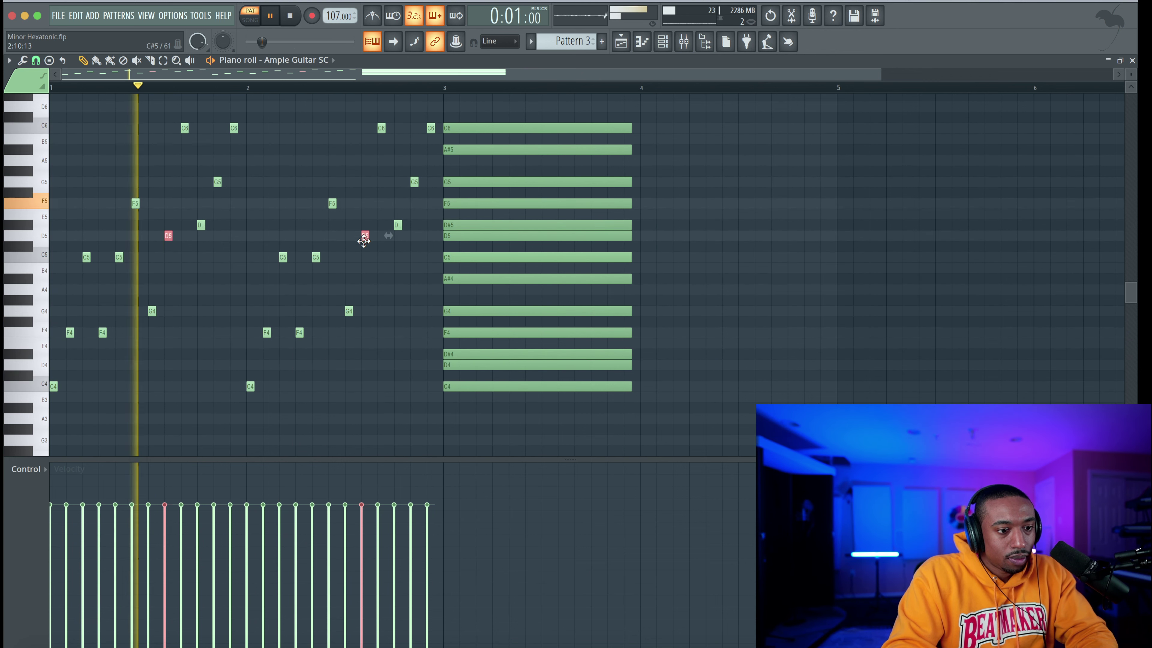
# Lower the first C6 note in both bars to A#5 and play the melody back
pyautogui.keyDown('super'); pyautogui.click(381, 128); pyautogui.keyUp('super')
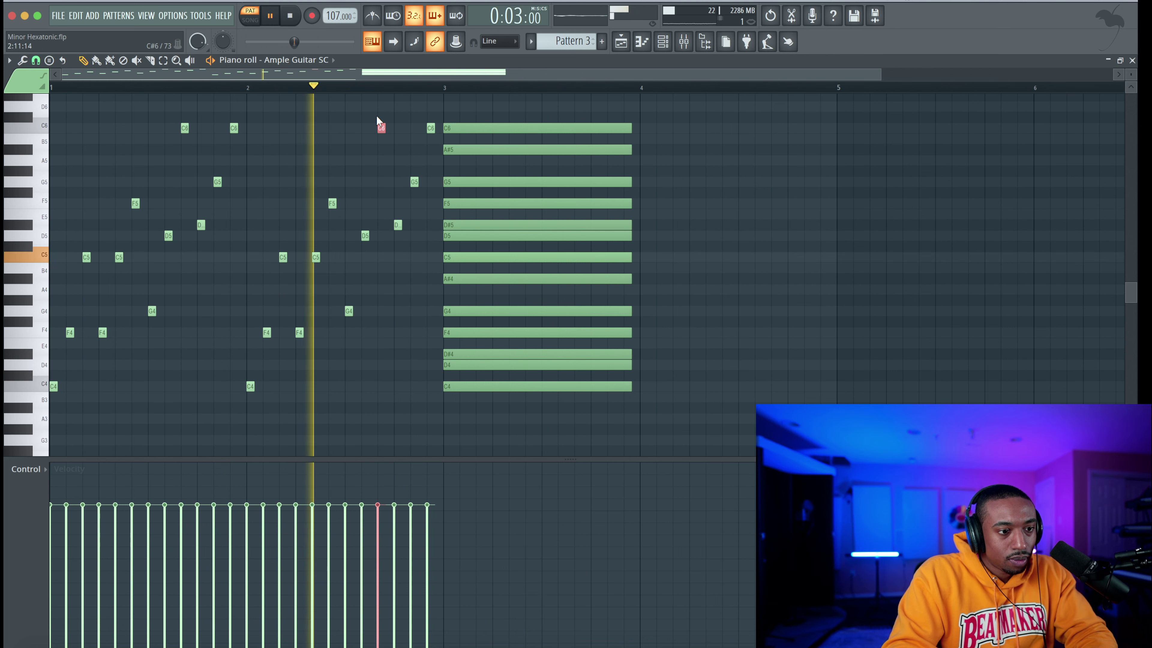
pyautogui.moveTo(250, 128); pyautogui.dragTo(168, 135)
pyautogui.keyDown('super'); pyautogui.click(396, 158); pyautogui.keyUp('super')
pyautogui.press('space')
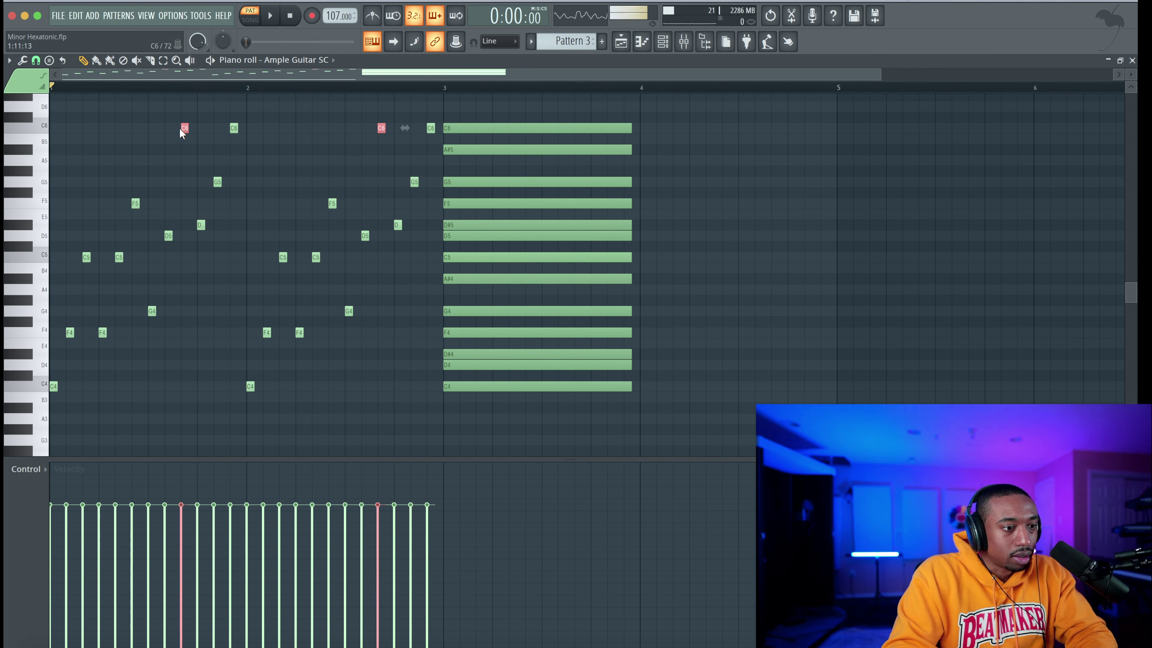
pyautogui.press('space')
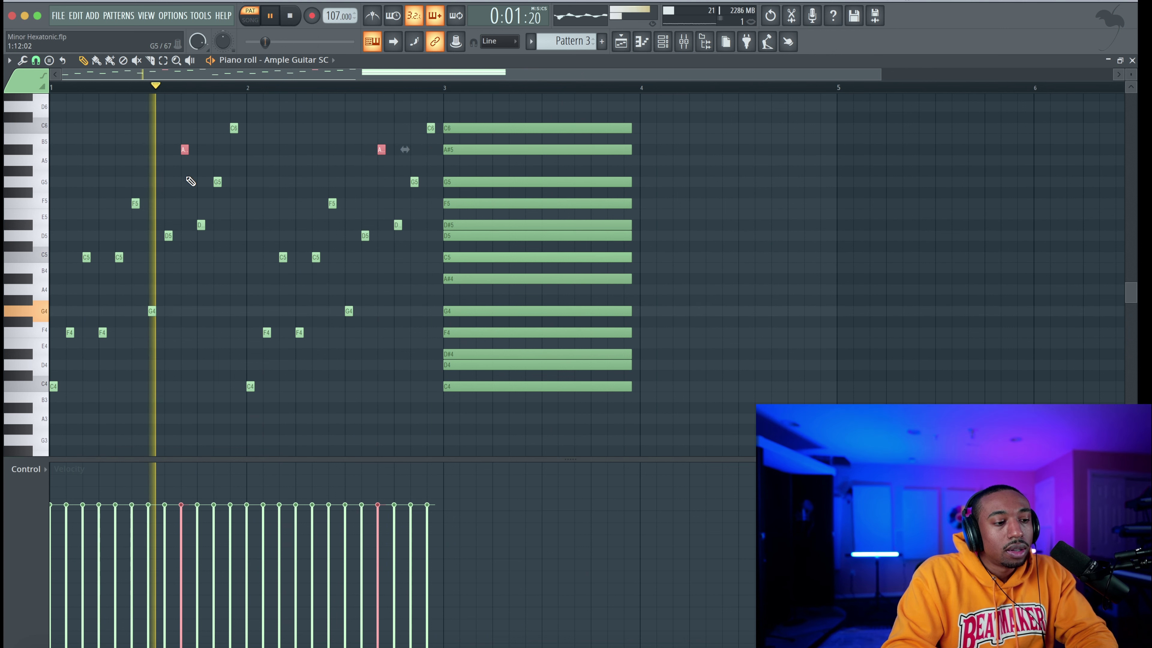
pyautogui.keyDown('super'); pyautogui.click(307, 180); pyautogui.keyUp('super')
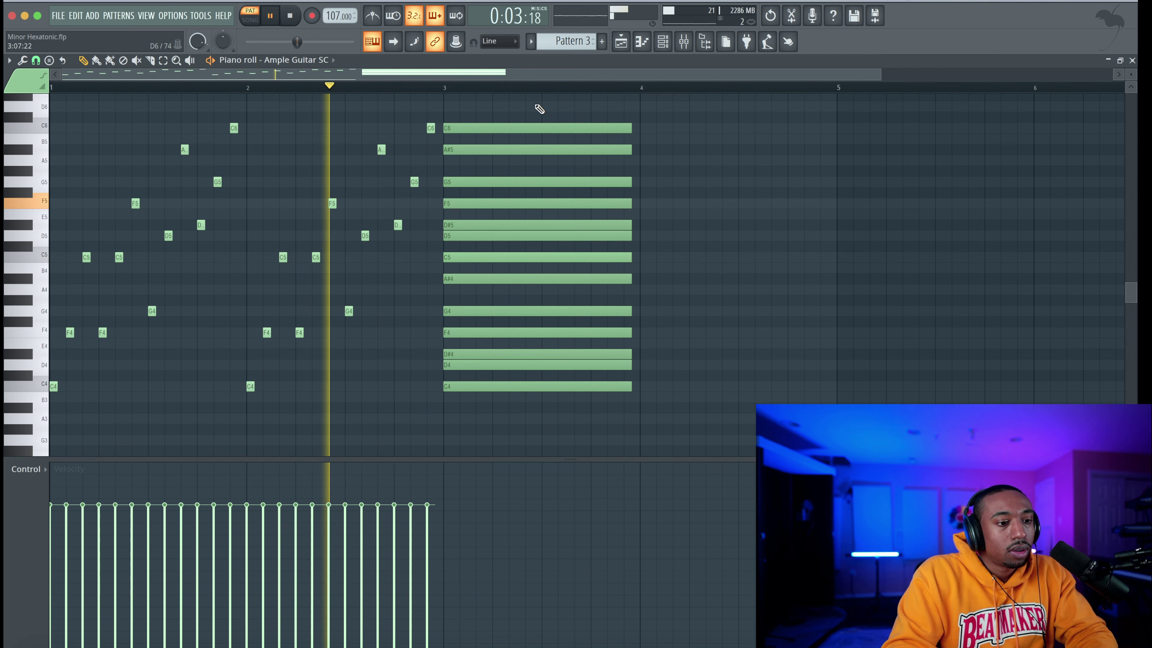
# Place the guitar's melody and scale guide notes in the Ample Bass Y channel and open its piano roll
pyautogui.press('space')
pyautogui.click(1132, 60)
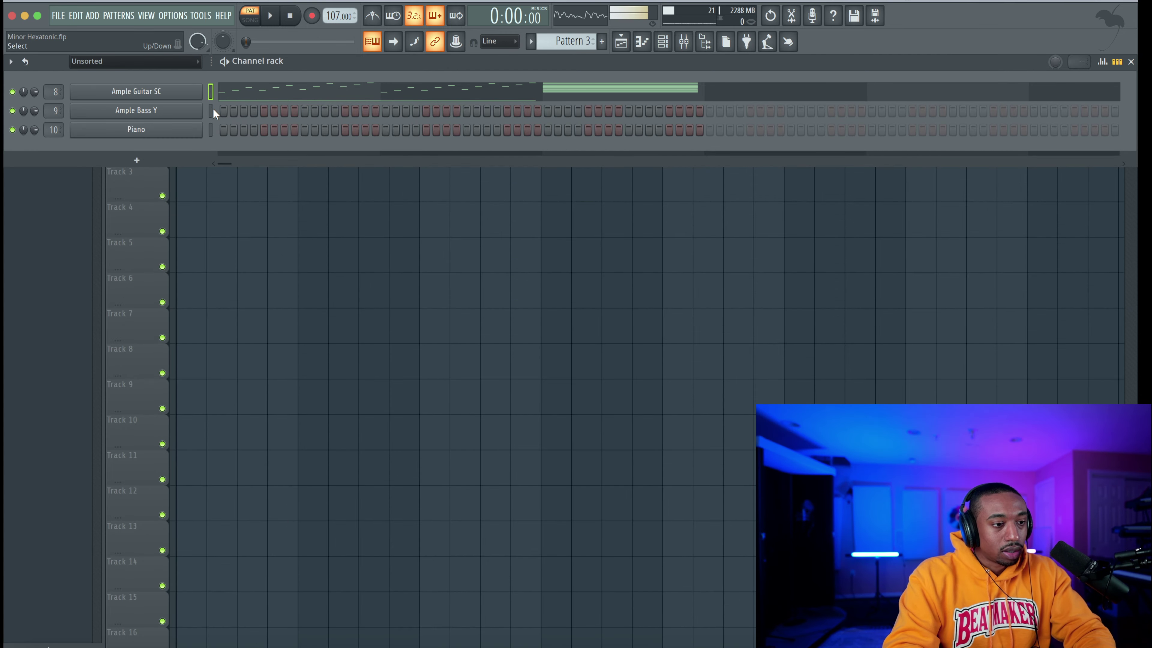
pyautogui.click(247, 112)
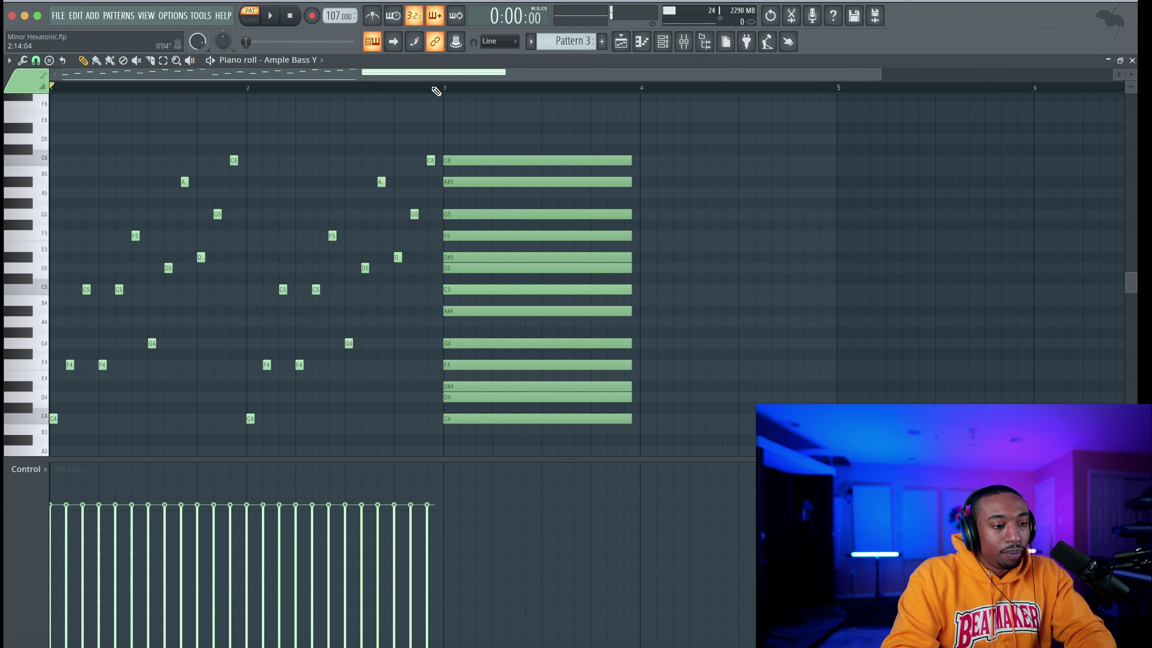
# Set the time selection to bars 1 and 2 and play the looped melody on Ample Bass Y
pyautogui.moveTo(447, 91); pyautogui.dragTo(36, 96)
pyautogui.rightClick(124, 146)
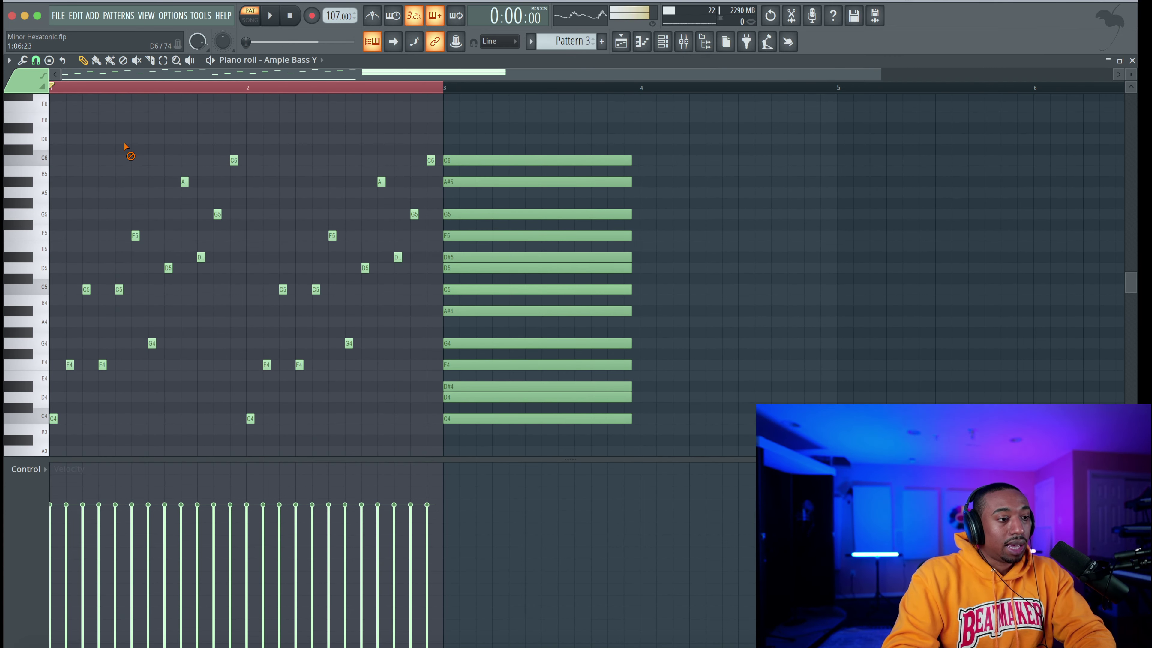
pyautogui.scroll(-2, 284, 202)
pyautogui.press('space')
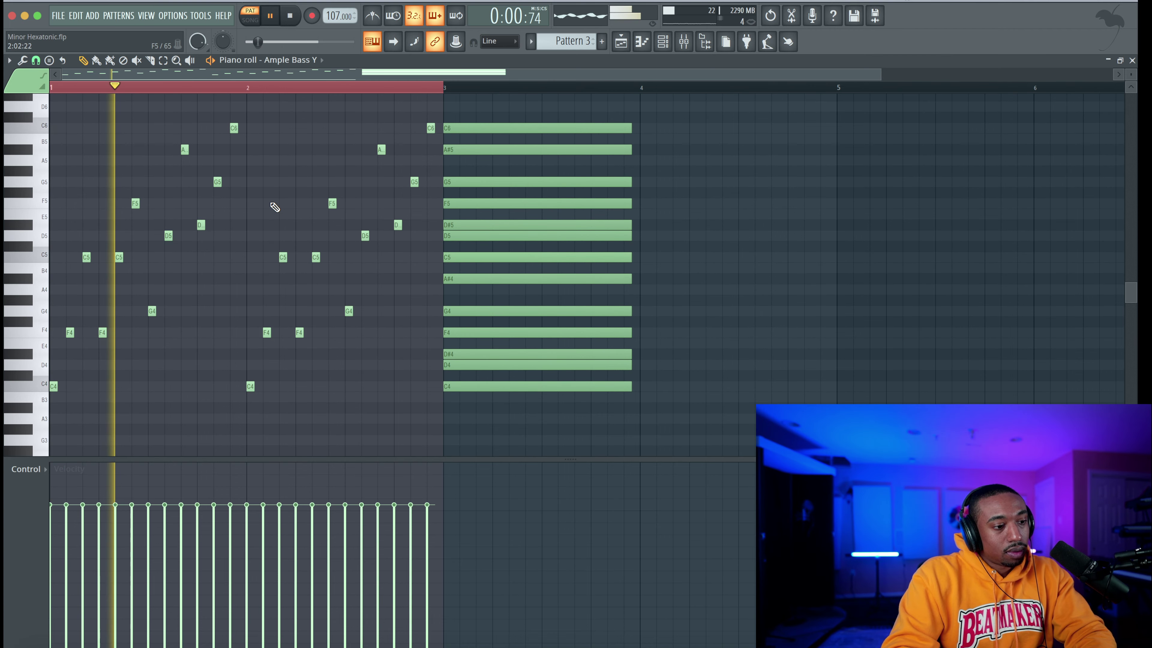
pyautogui.press('space')
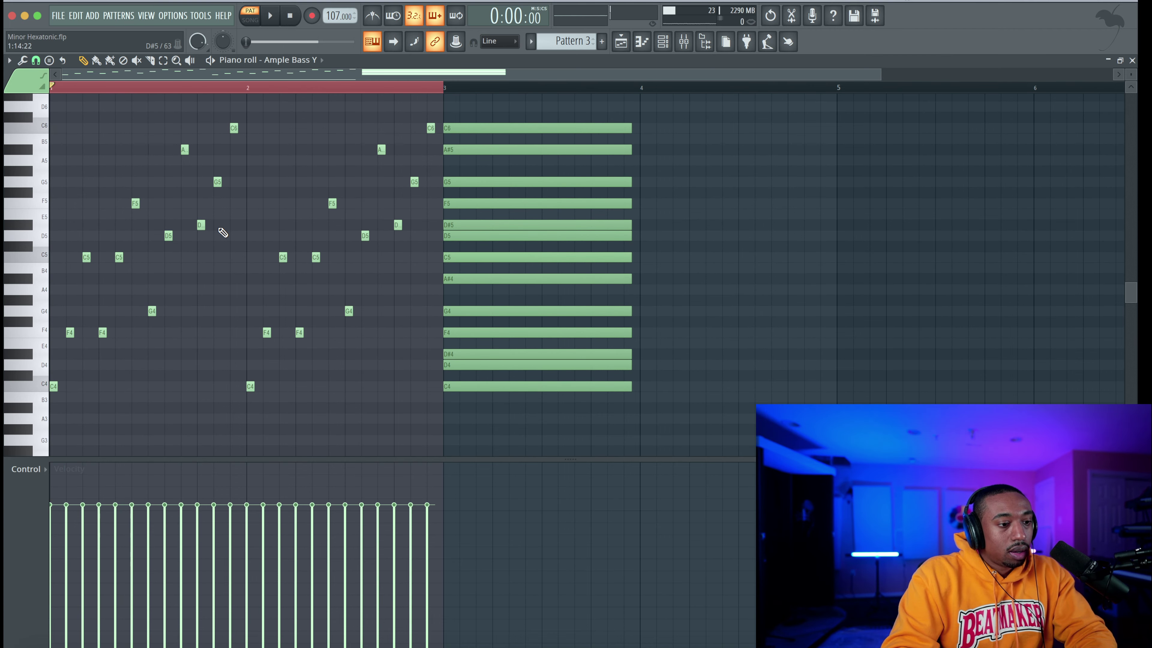
# Transpose the closing D#5, G5 and C6 notes of bar 1 down one octave and play the loop
pyautogui.moveTo(254, 104); pyautogui.dragTo(200, 239)
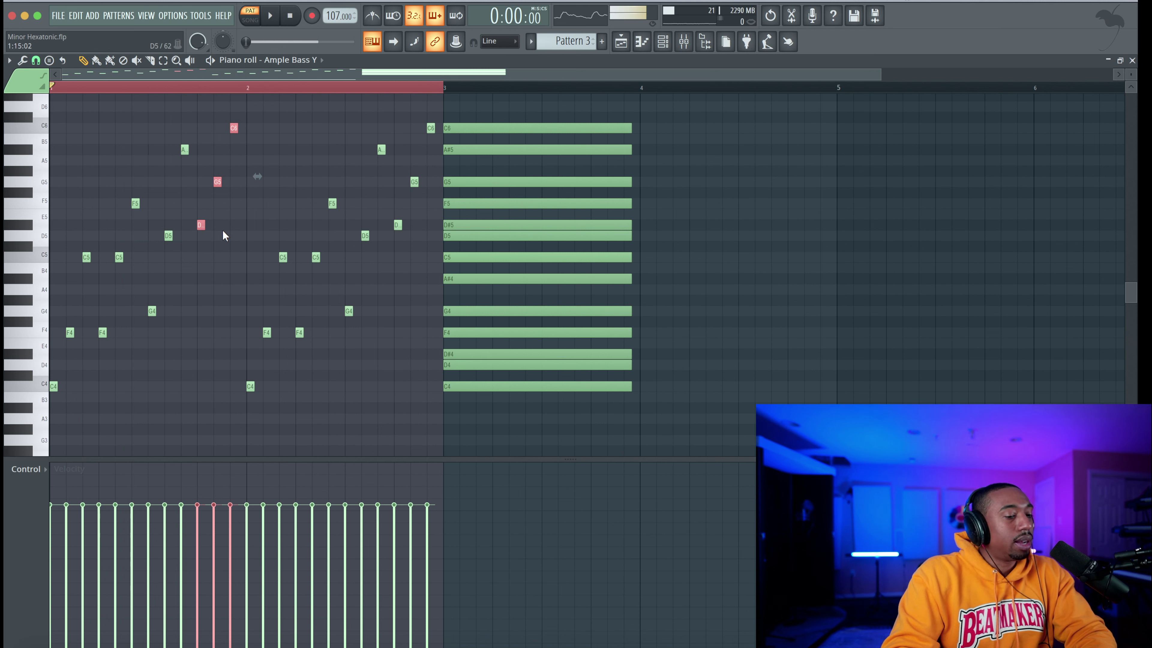
pyautogui.press('space')
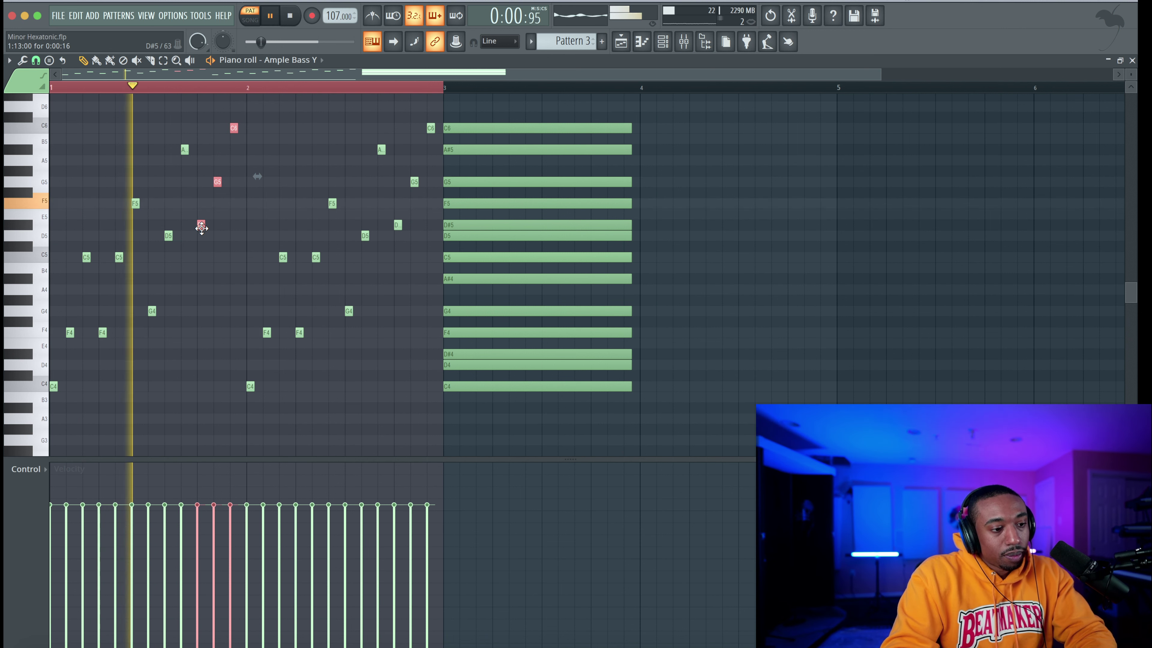
pyautogui.press('space')
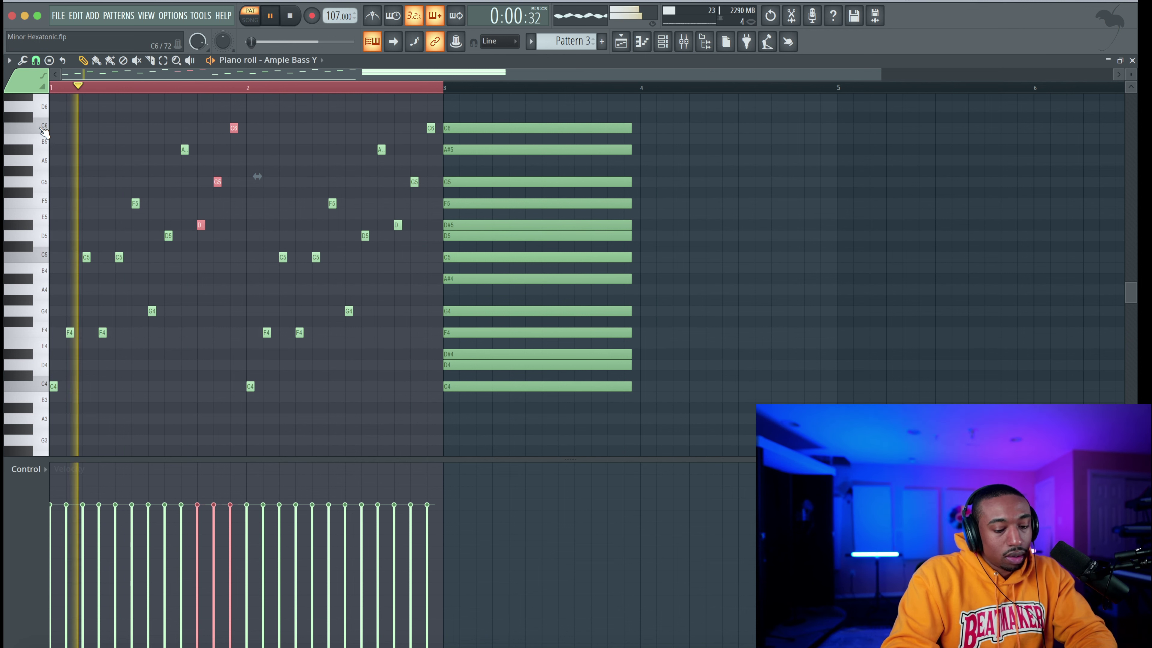
pyautogui.hotkey('ctrl', 'Down')
pyautogui.press('space')
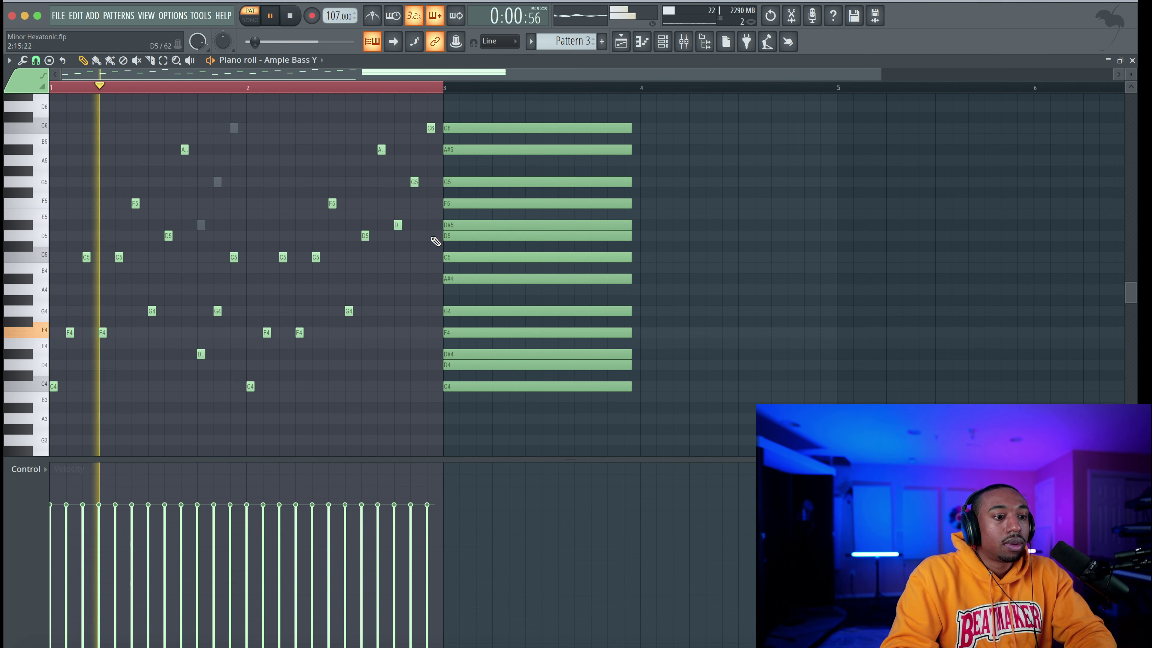
# Transpose the closing D#5, G5 and C6 notes of bar 2 down one octave and deselect them
pyautogui.moveTo(435, 230); pyautogui.dragTo(397, 104)
pyautogui.press('space')
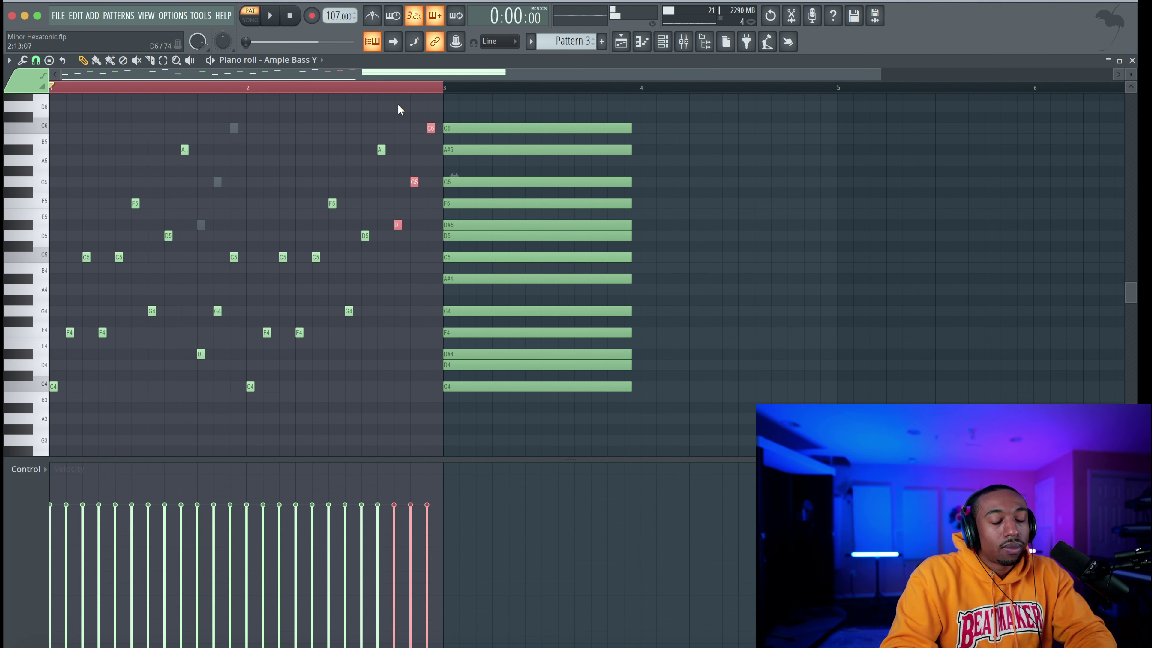
pyautogui.hotkey('ctrl', 'Down')
pyautogui.click(261, 233)
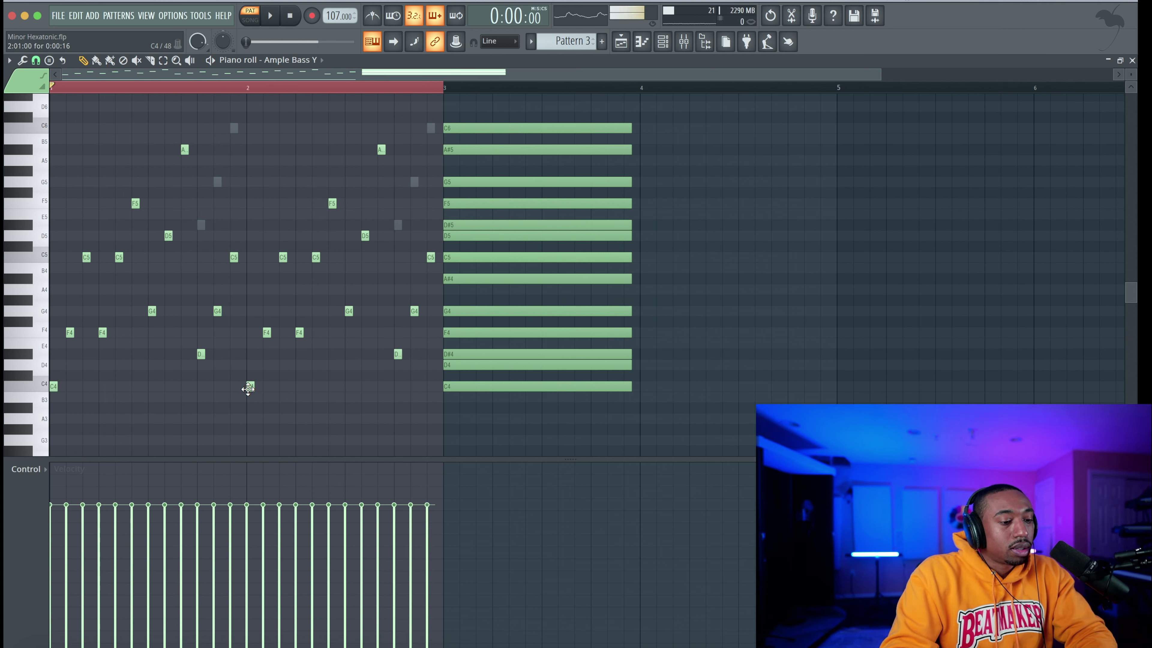
# Change the first three notes of bar 2 to D5, A#4 and F4, and play the loop back
pyautogui.moveTo(248, 352); pyautogui.dragTo(247, 236)
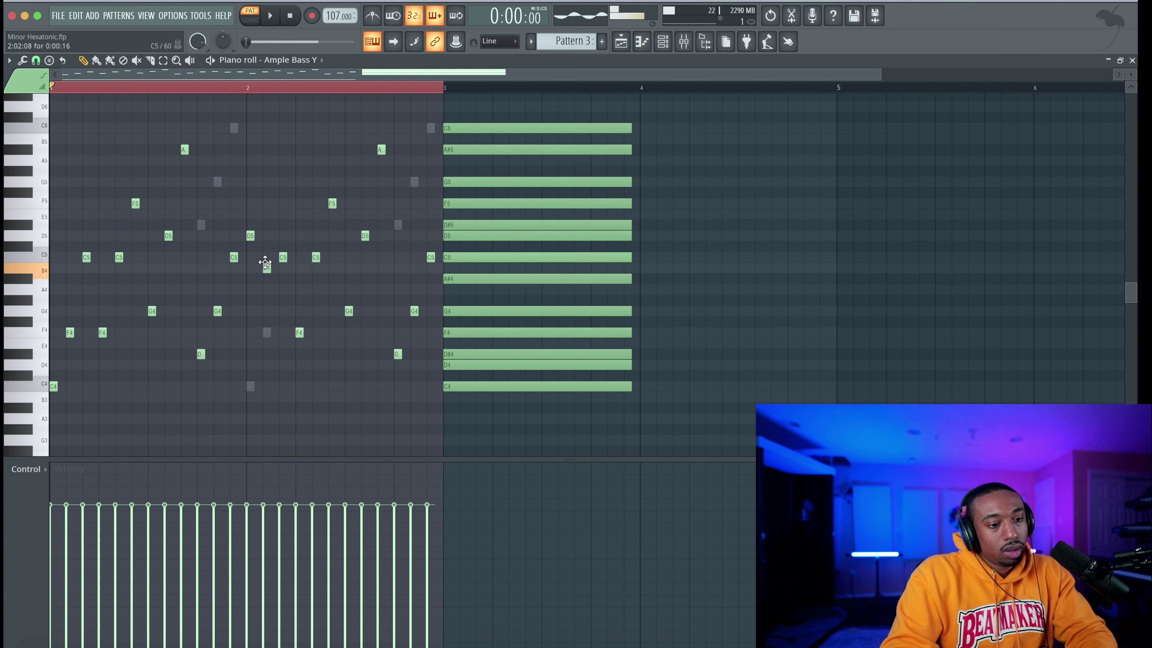
pyautogui.moveTo(282, 265); pyautogui.dragTo(278, 337)
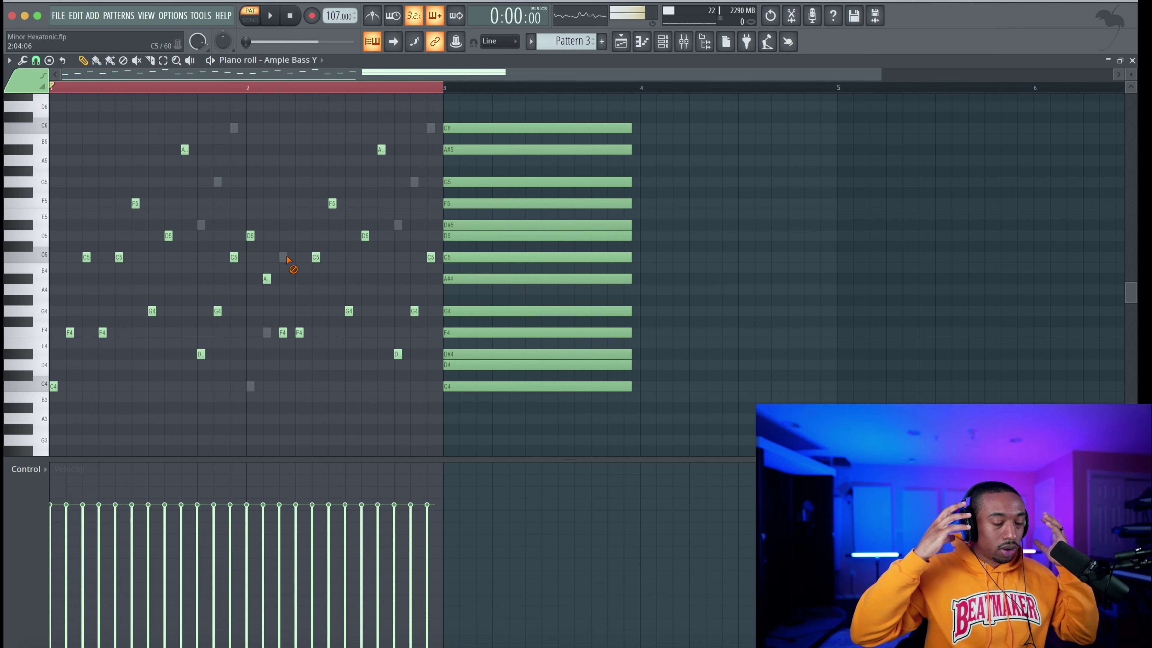
pyautogui.press('space')
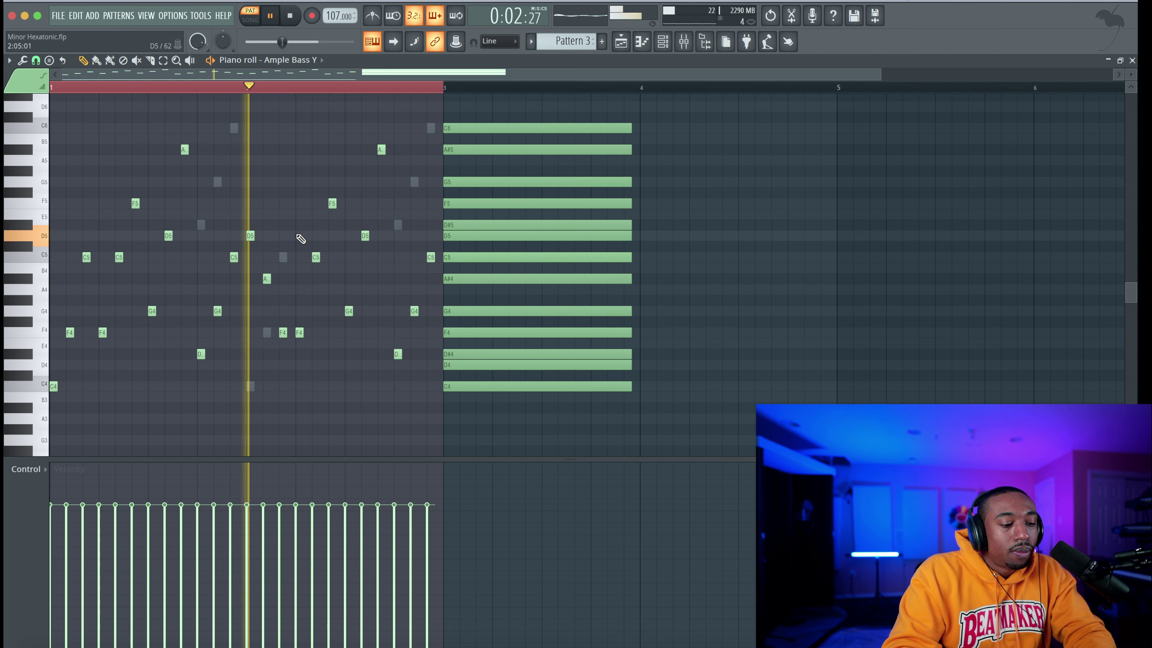
# Examine the sustained D2 bass note below the melody and listen to how it fits the loop
pyautogui.scroll(-12, 300, 239)
pyautogui.press('space')
pyautogui.scroll(-5, 61, 367)
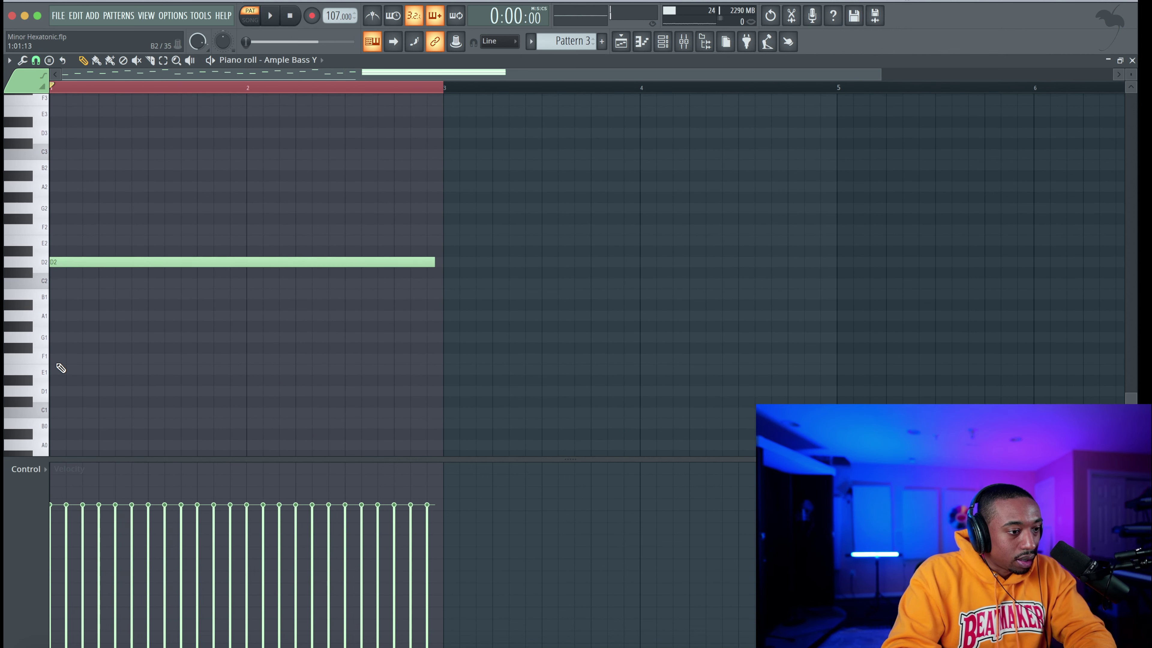
pyautogui.press('space')
pyautogui.scroll(16, 240, 264)
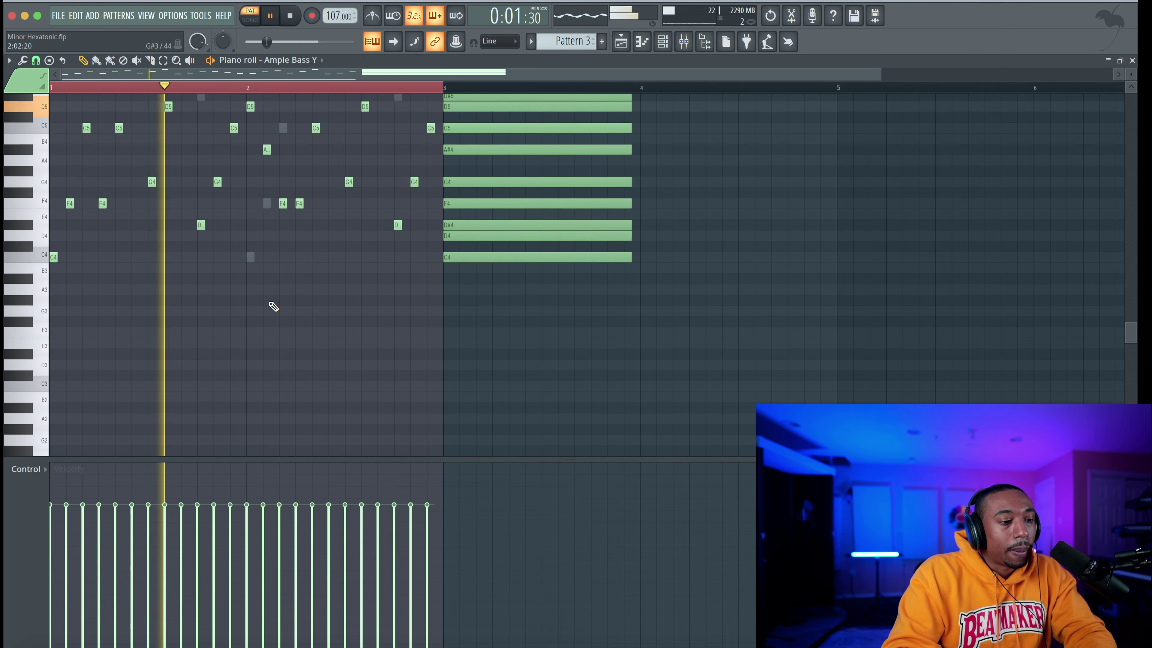
pyautogui.press('space')
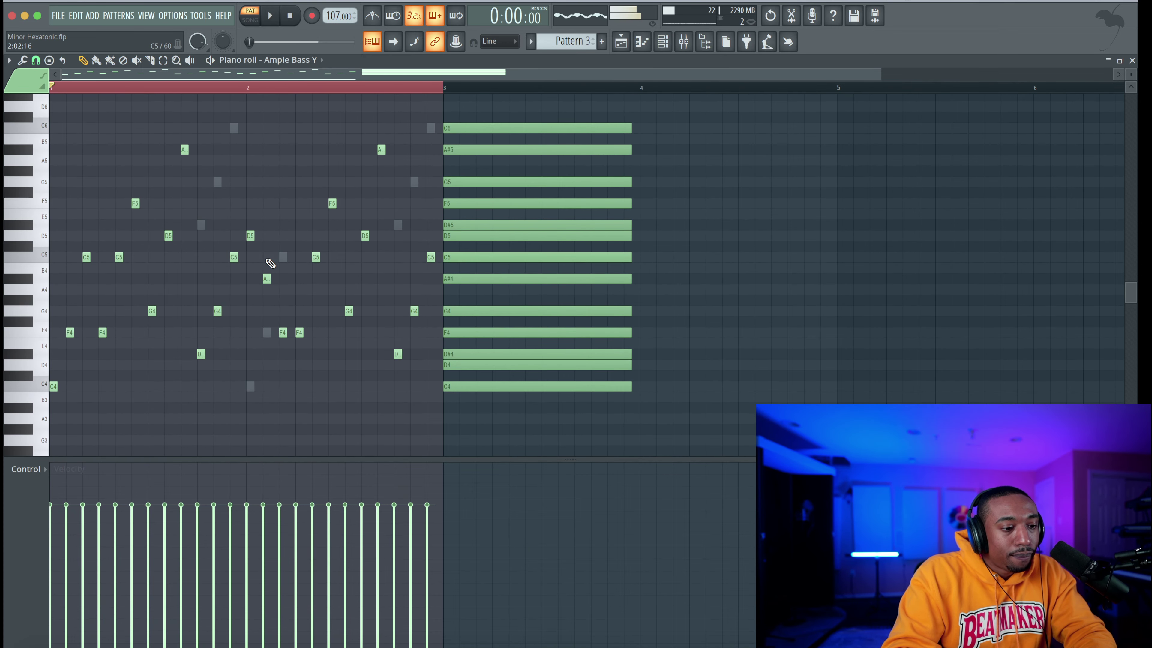
# Lower the second note of bar 2 from the A#4 row to C4 and play the loop back
pyautogui.moveTo(257, 280); pyautogui.dragTo(277, 339)
pyautogui.keyDown('super'); pyautogui.click(267, 339); pyautogui.keyUp('super')
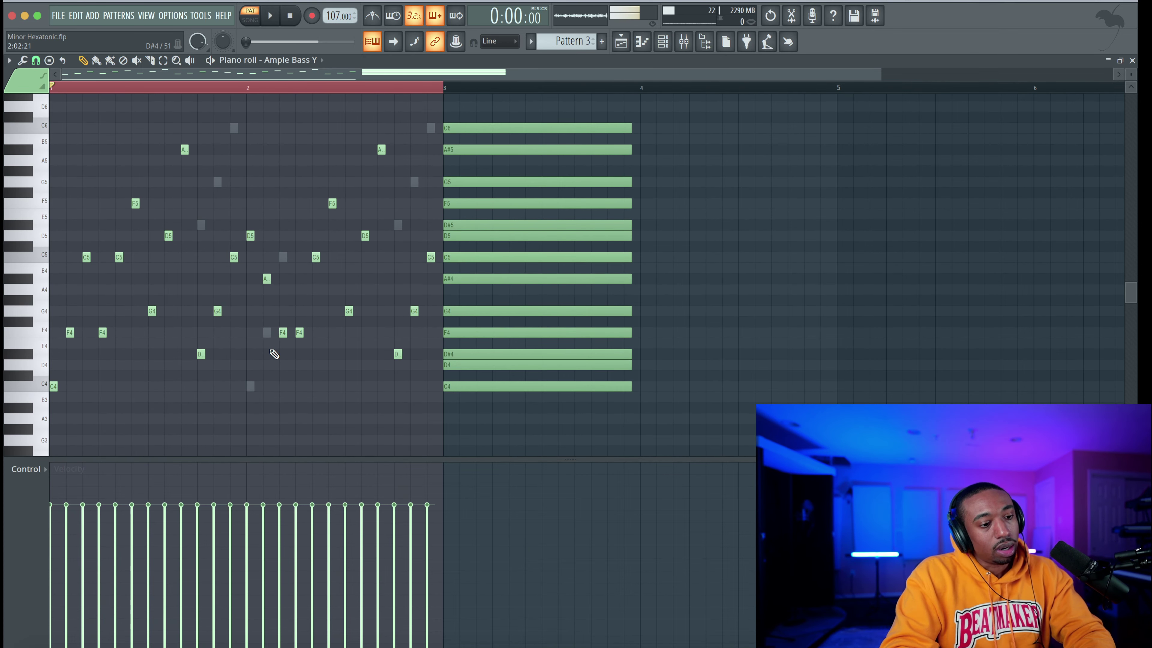
pyautogui.press('space')
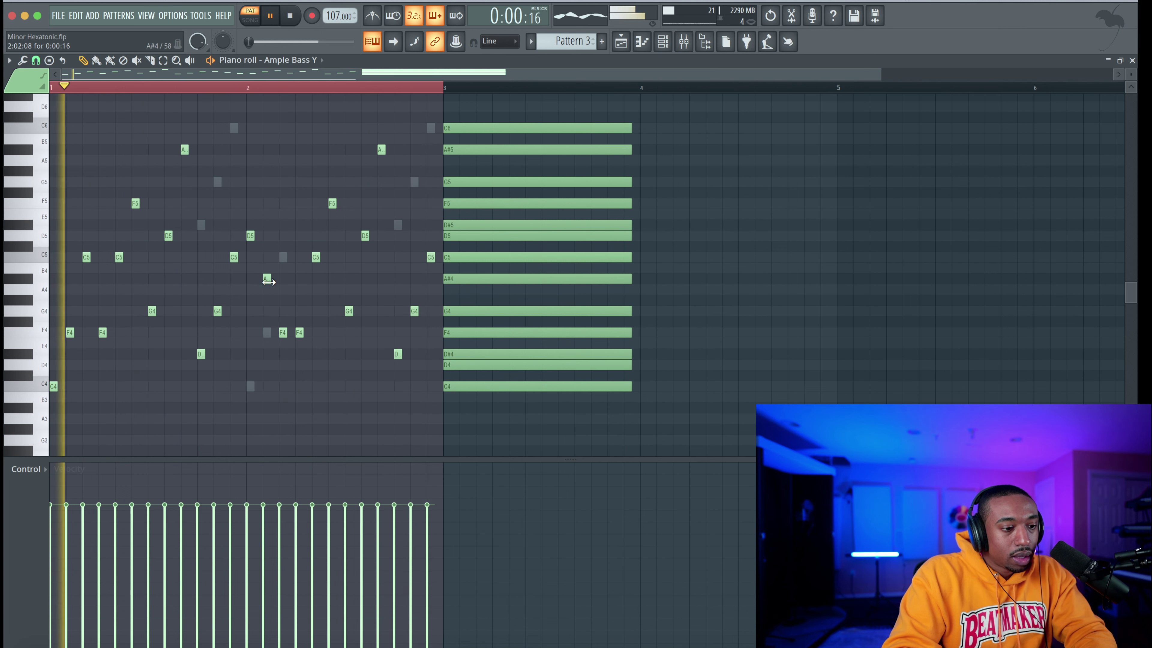
pyautogui.moveTo(267, 279); pyautogui.dragTo(266, 388)
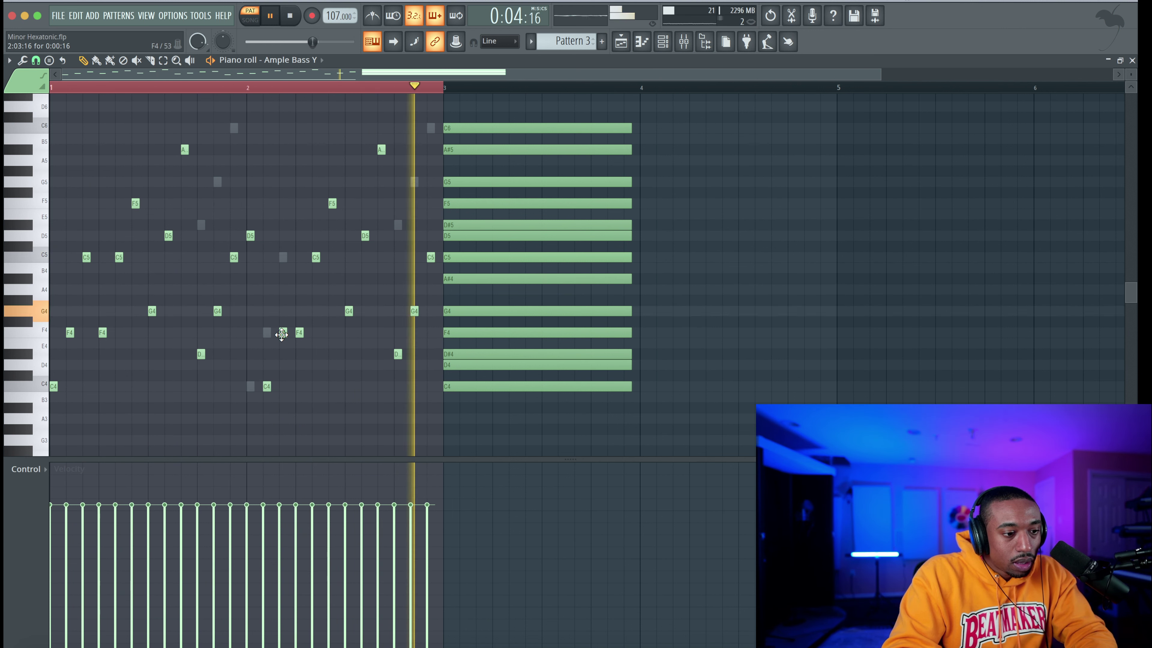
pyautogui.press('space')
# Move the closing three notes of bar 2 to A#4, D5 and G5, and play the loop
pyautogui.moveTo(437, 251); pyautogui.dragTo(398, 352)
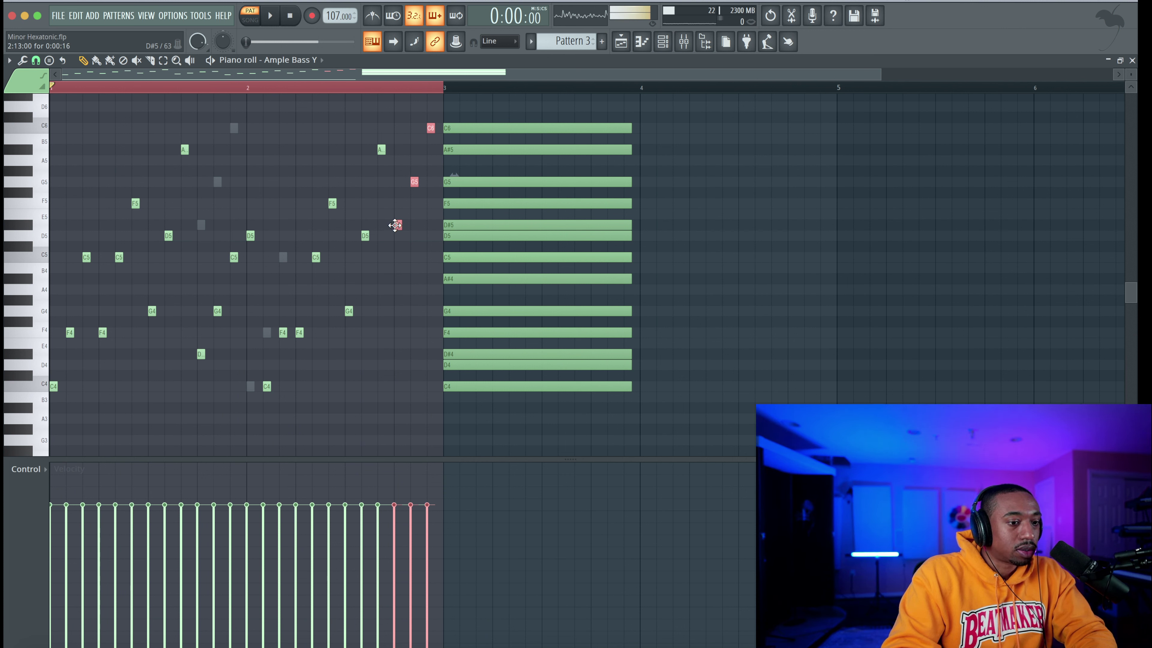
pyautogui.moveTo(395, 279); pyautogui.dragTo(395, 280)
pyautogui.press('space')
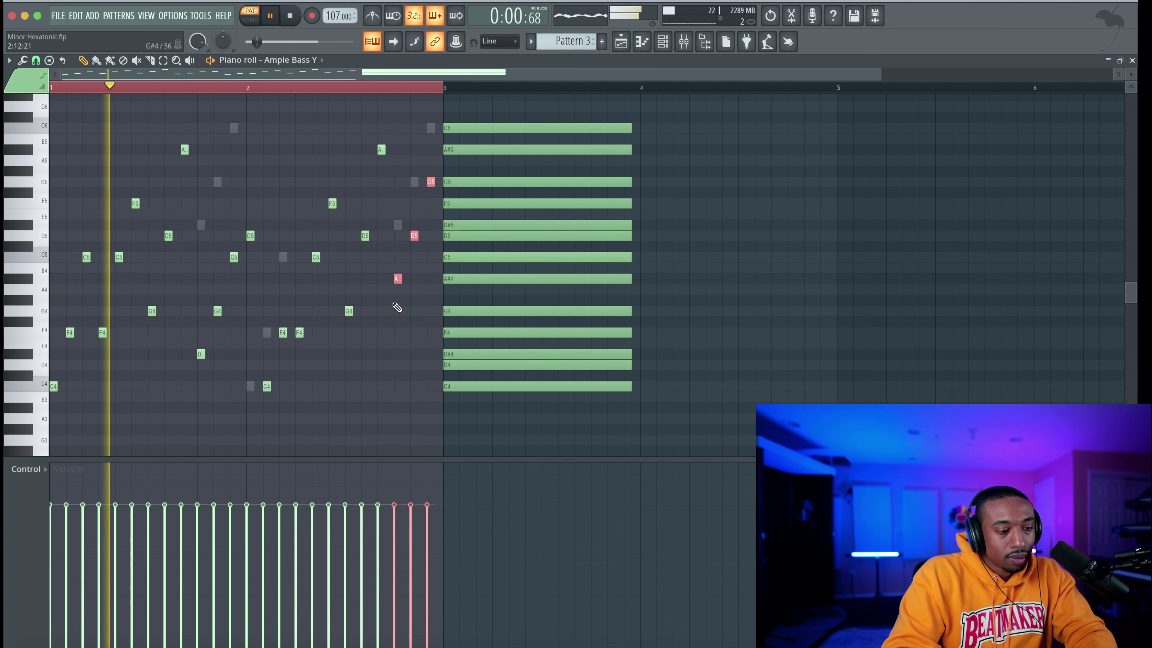
pyautogui.press('space')
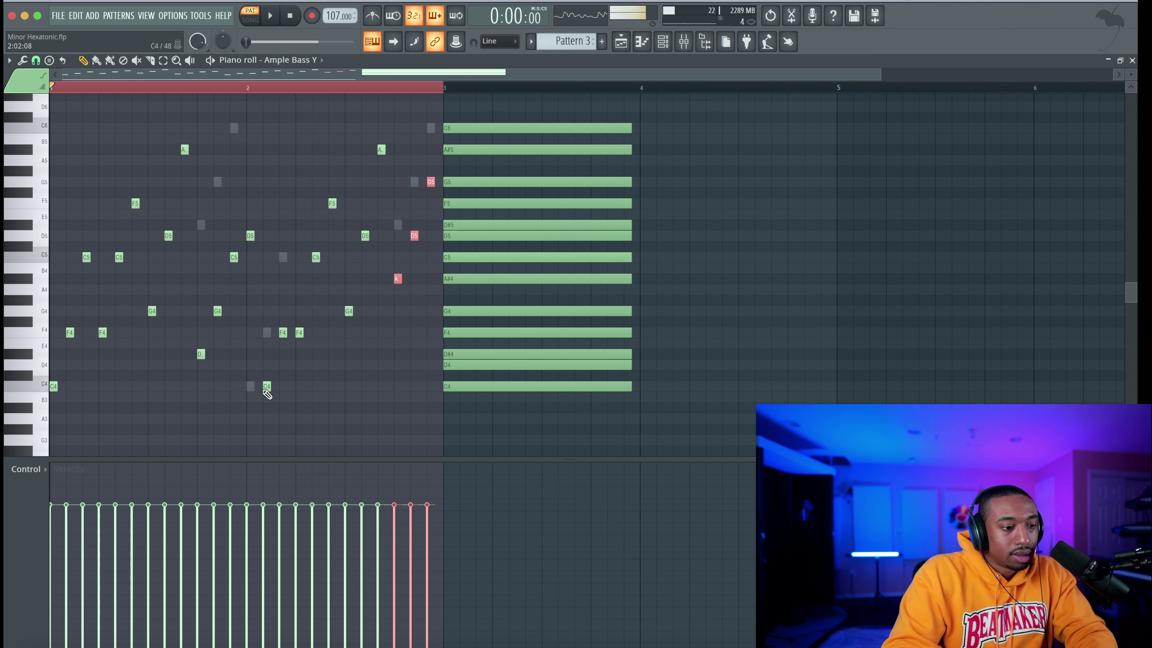
# Rearrange the first three notes of bar 2 to C4, F4 and C5, and play the loop back
pyautogui.moveTo(267, 386); pyautogui.dragTo(237, 396)
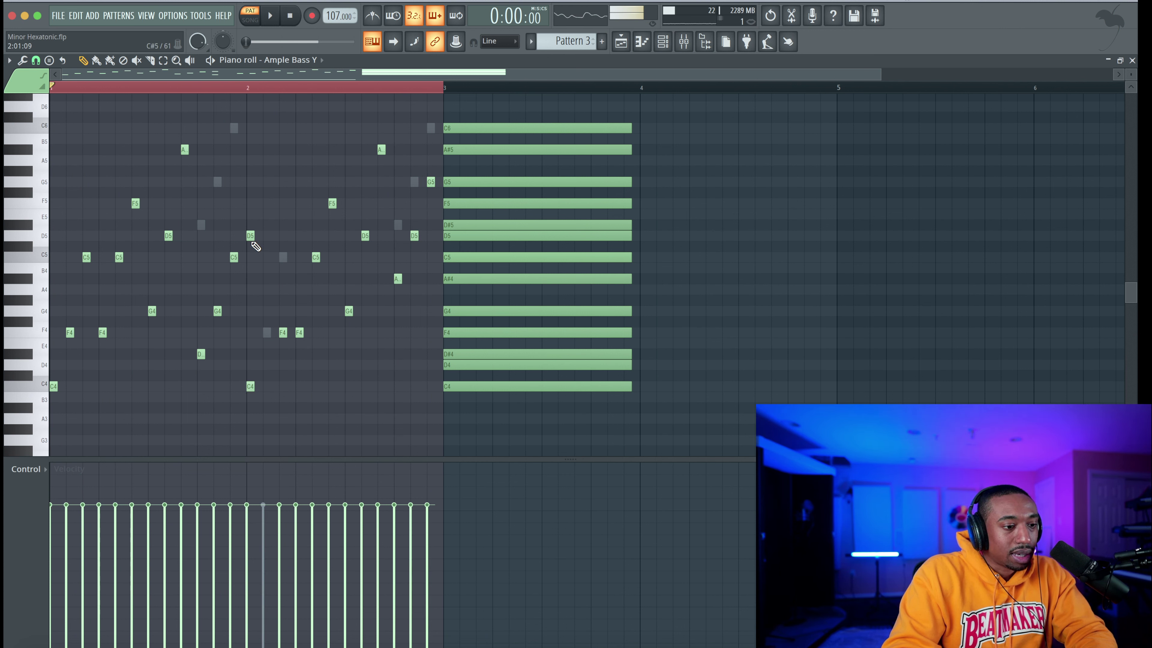
pyautogui.moveTo(252, 237); pyautogui.dragTo(271, 334)
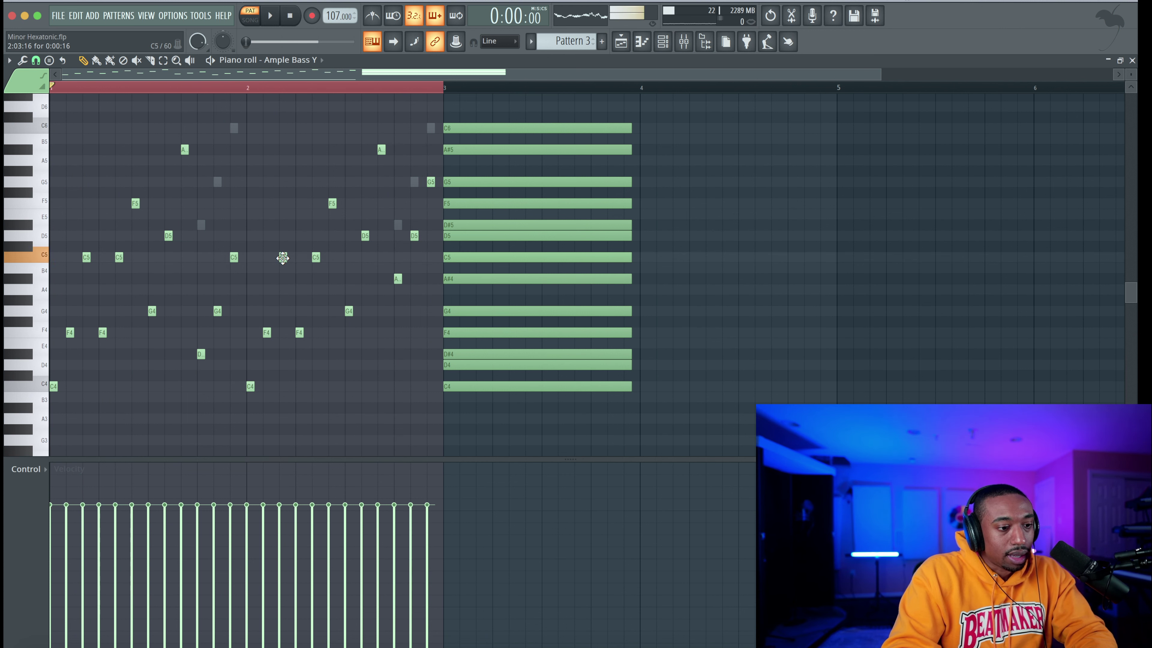
pyautogui.press('space')
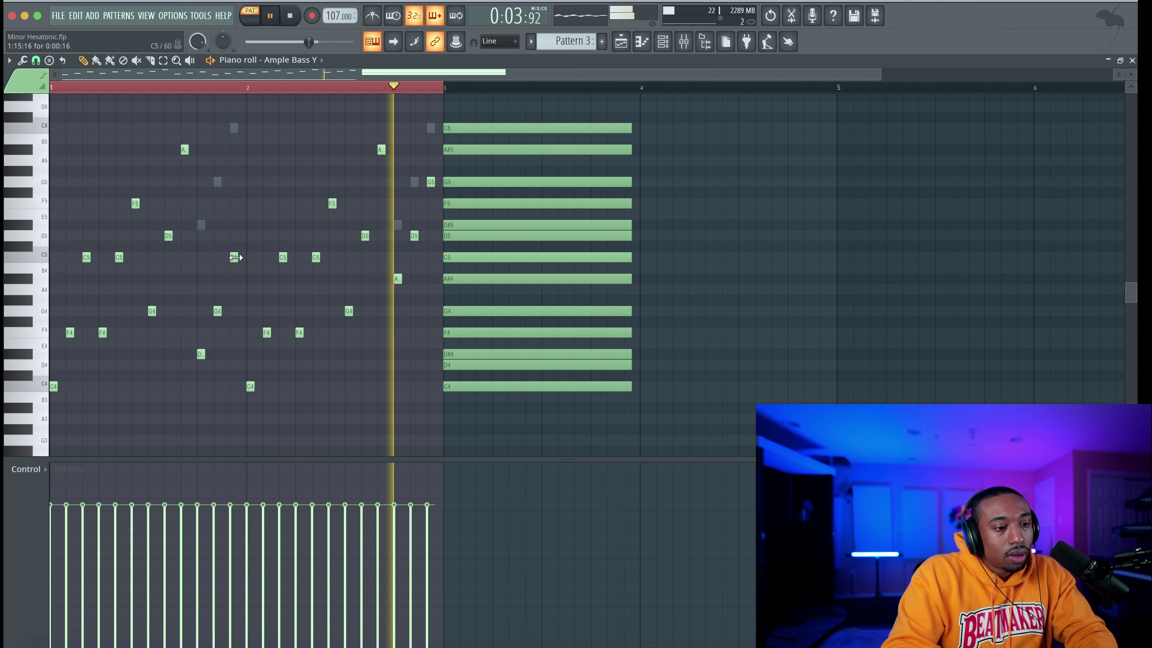
pyautogui.press('space')
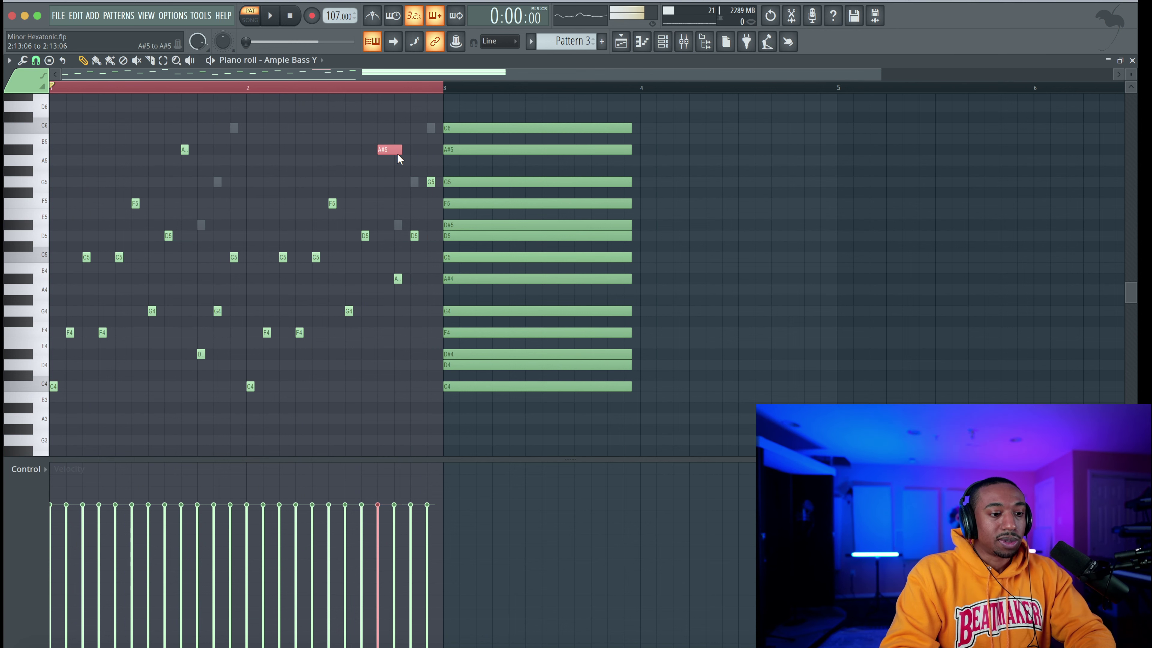
# Lengthen the A#5 note in bar 2 up to the next note, and check Ample Bass Y's natural harmonic keyswitch
pyautogui.click(396, 208)
pyautogui.scroll(-3, 384, 232)
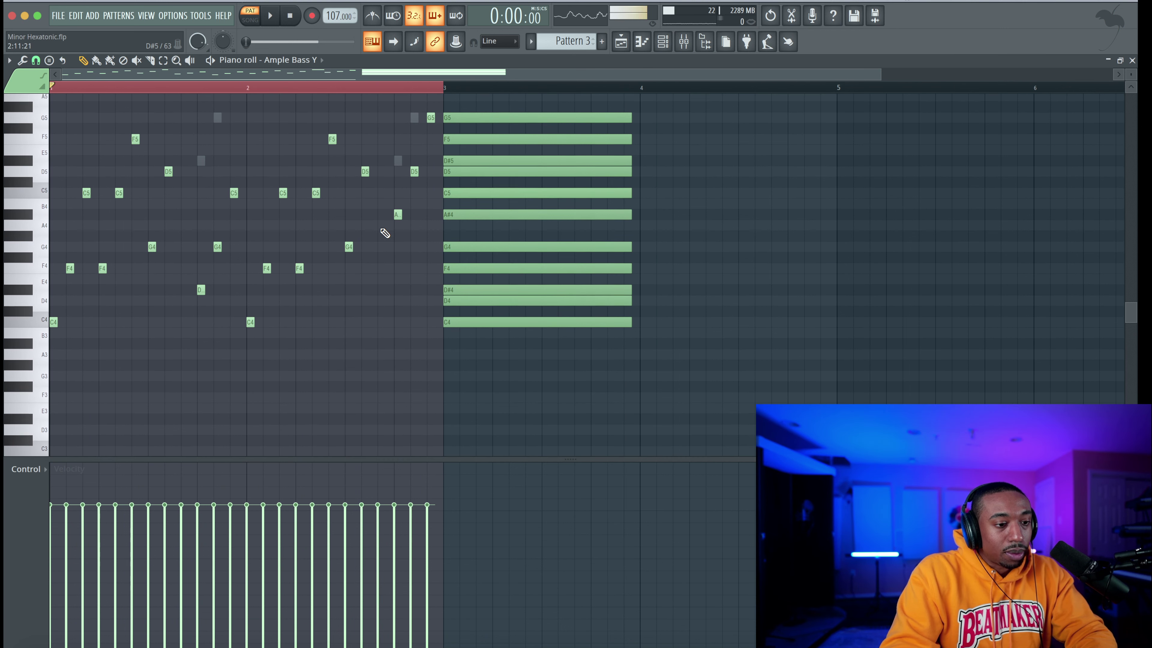
pyautogui.click(665, 41)
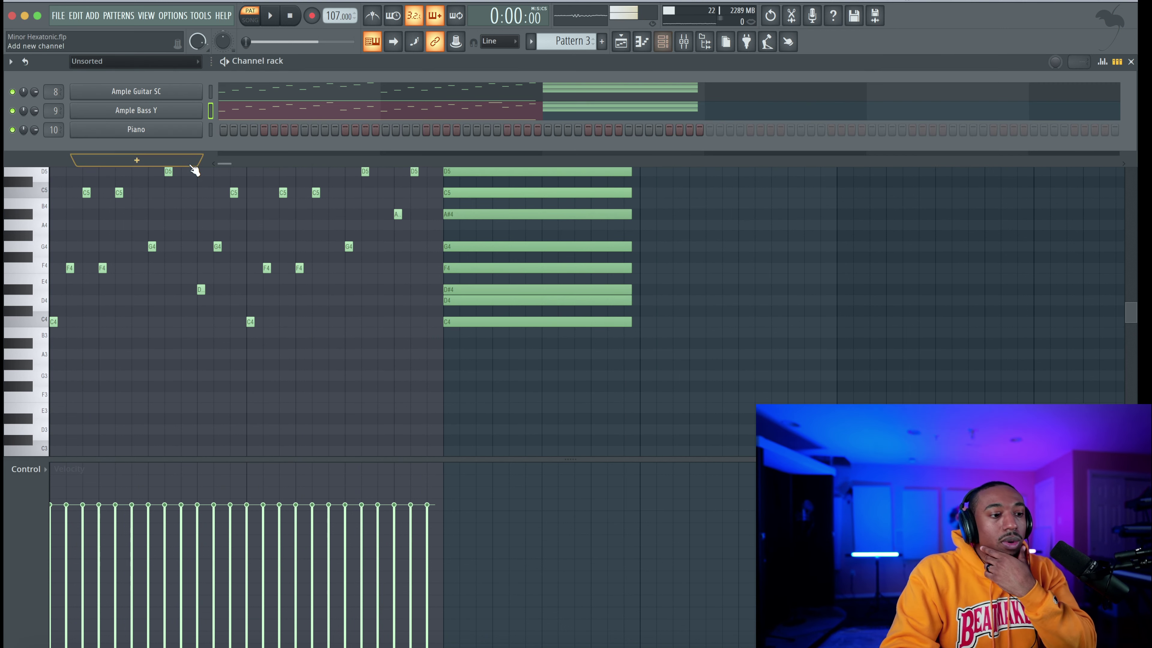
pyautogui.click(170, 116)
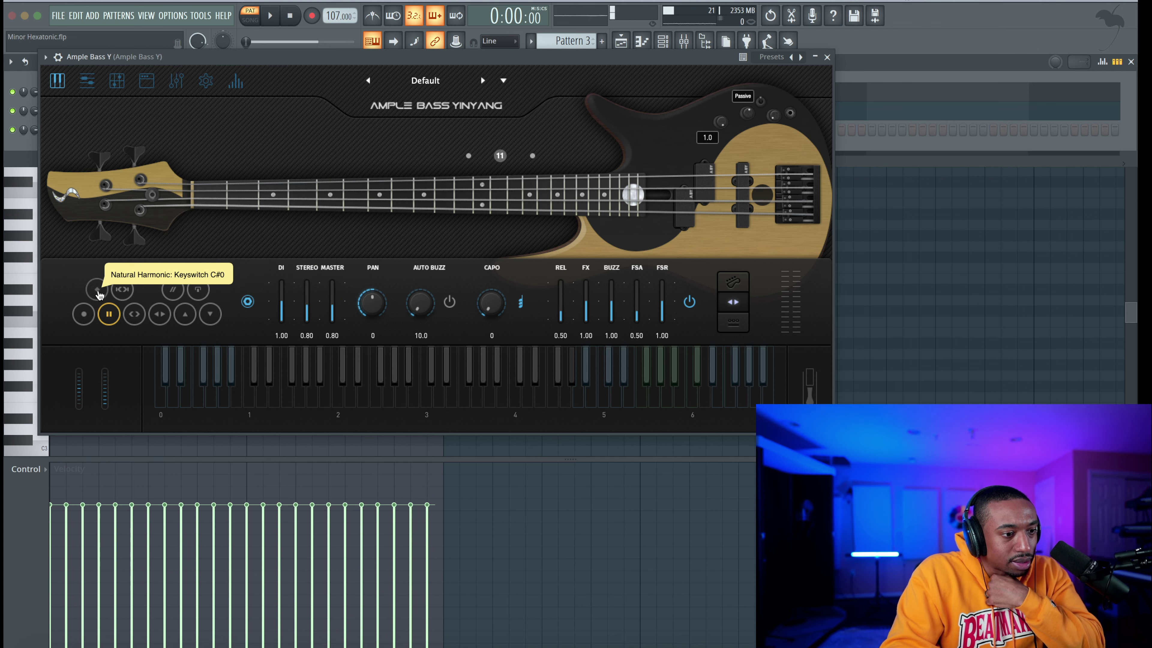
pyautogui.click(827, 58)
pyautogui.click(565, 350)
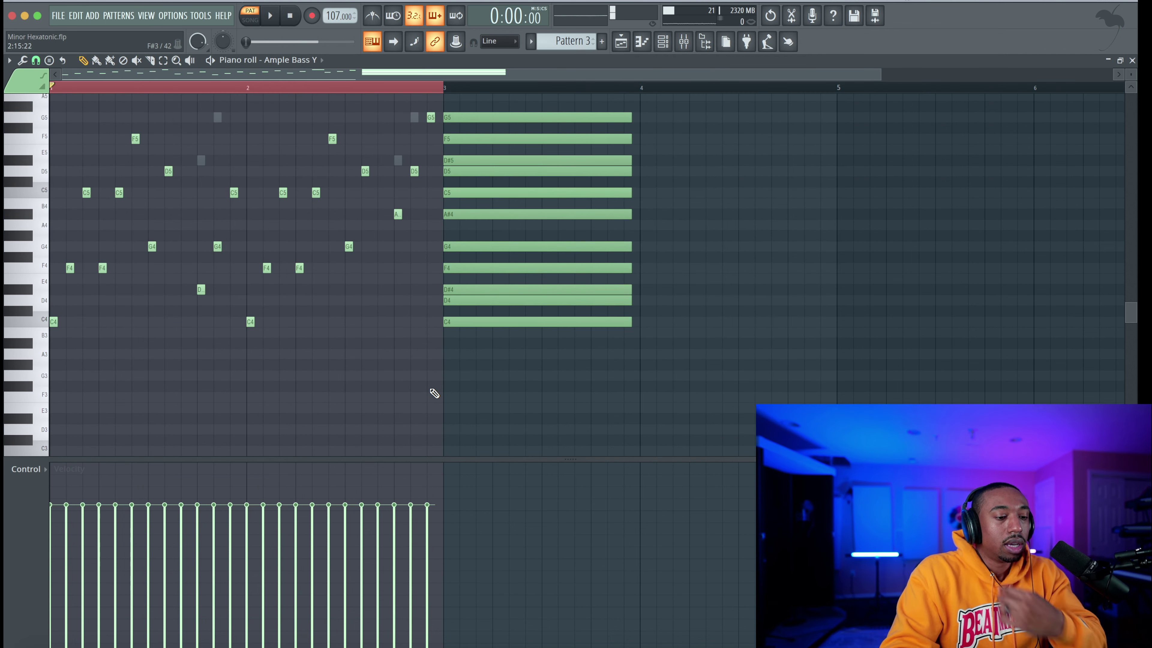
# Add a short C#2 note aligned under bar 2's A#5 and trim the sustained D2 so it ends just before it
pyautogui.scroll(-3, 435, 393)
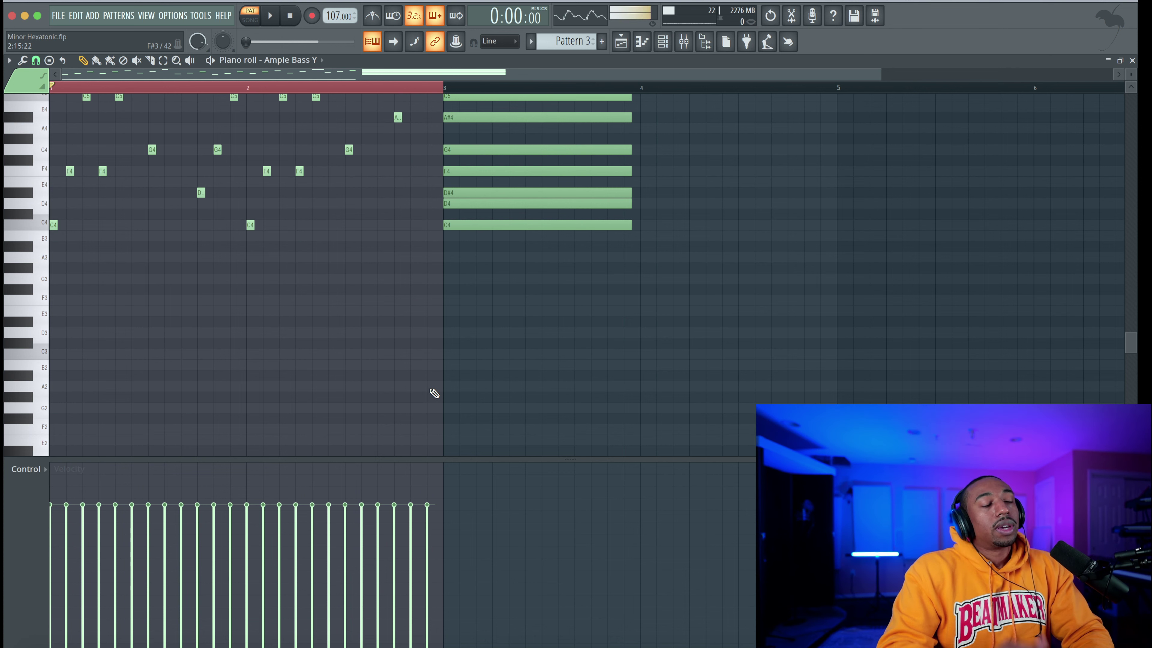
pyautogui.scroll(-6, 434, 393)
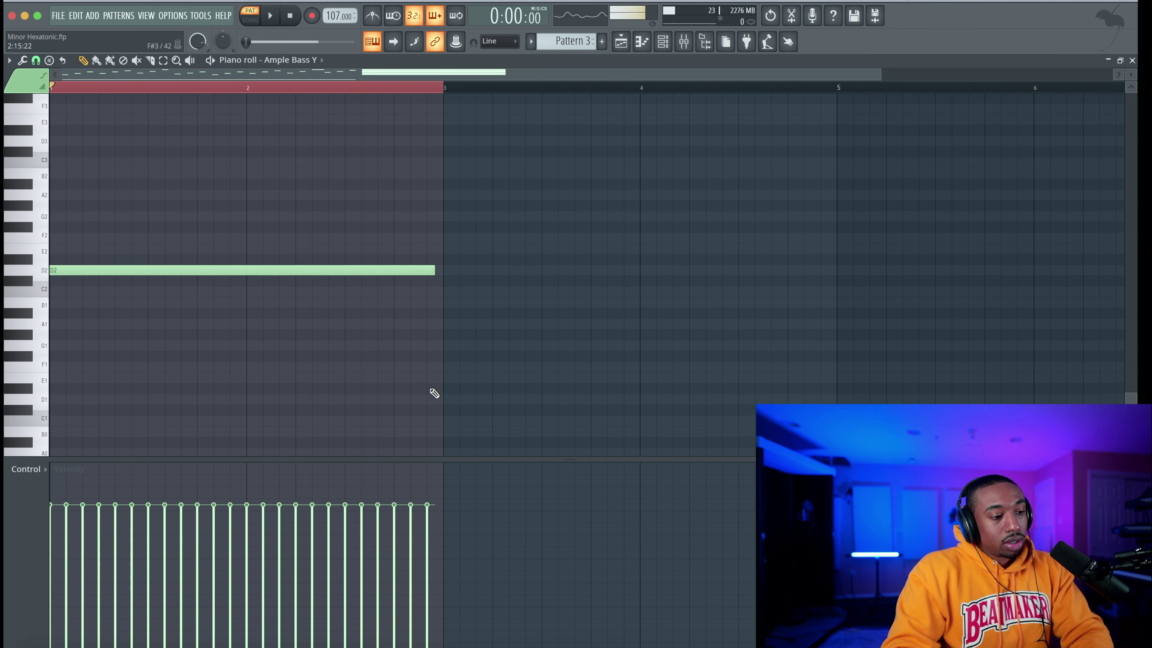
pyautogui.scroll(3, 431, 391)
pyautogui.click(391, 377)
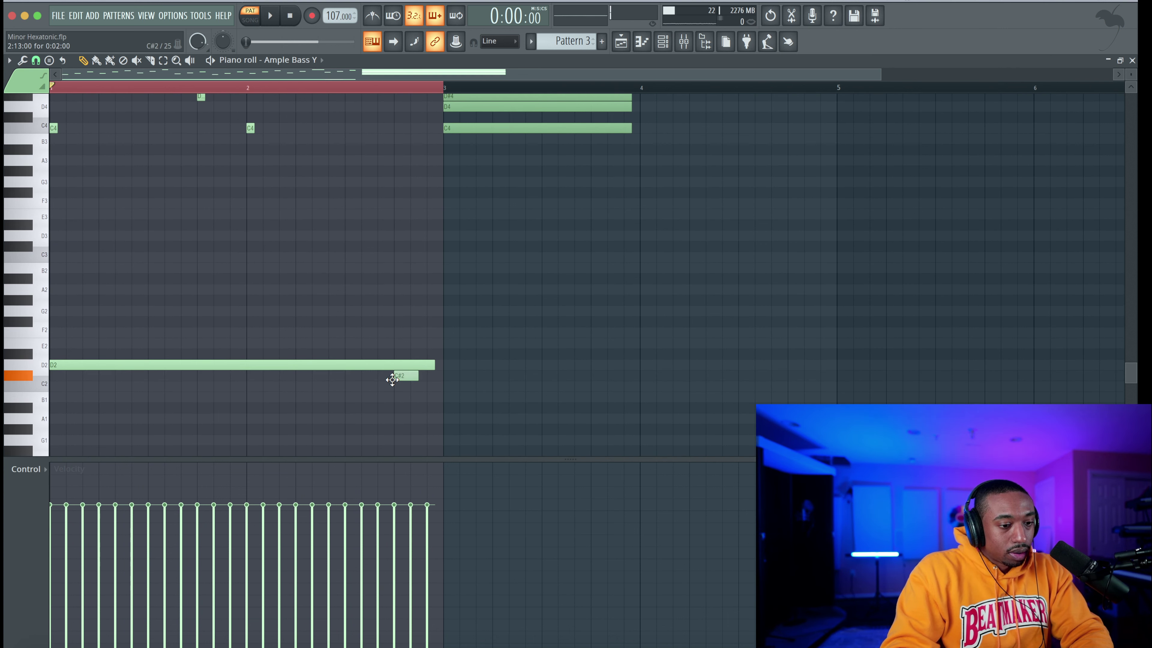
pyautogui.scroll(9, 391, 377)
pyautogui.scroll(-3, 391, 377)
pyautogui.hscroll(1, 391, 377)
pyautogui.scroll(-6, 391, 377)
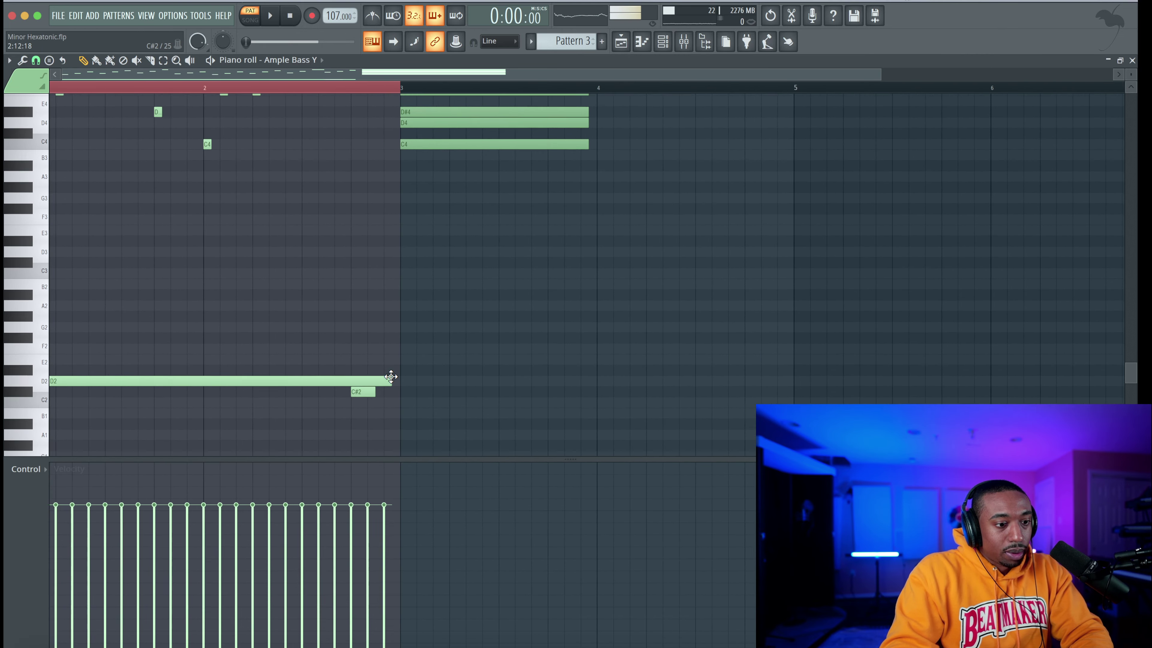
pyautogui.hscroll(-1, 400, 378)
pyautogui.scroll(3, 387, 377)
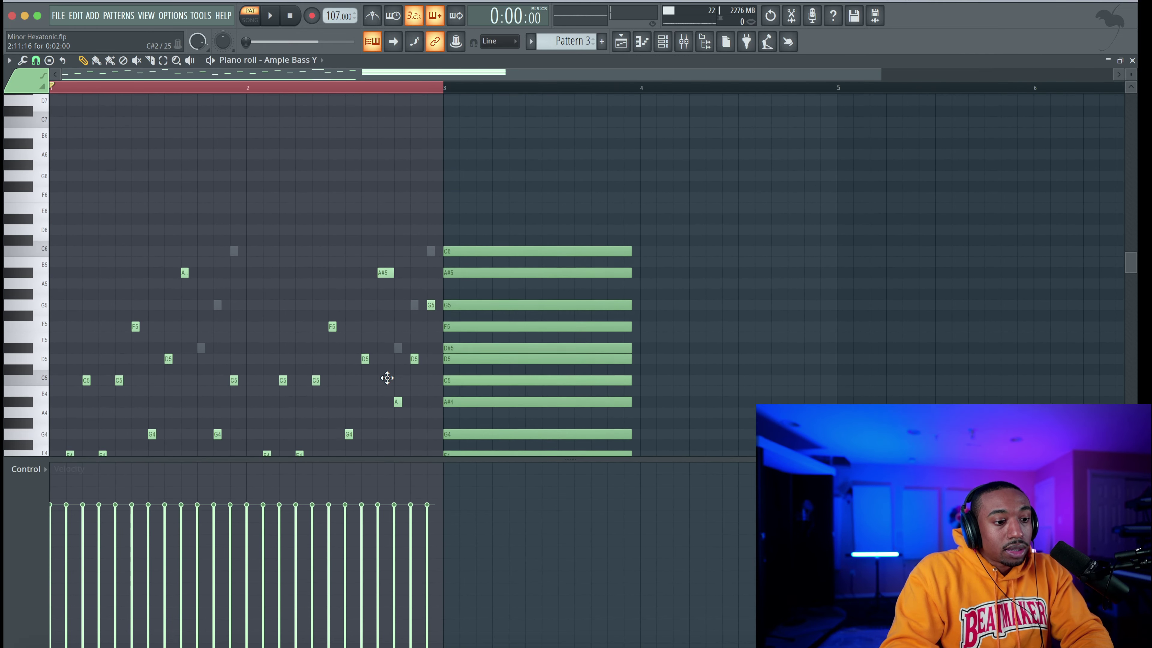
pyautogui.hscroll(1, 387, 377)
pyautogui.scroll(-4, 387, 377)
pyautogui.hscroll(-1, 393, 369)
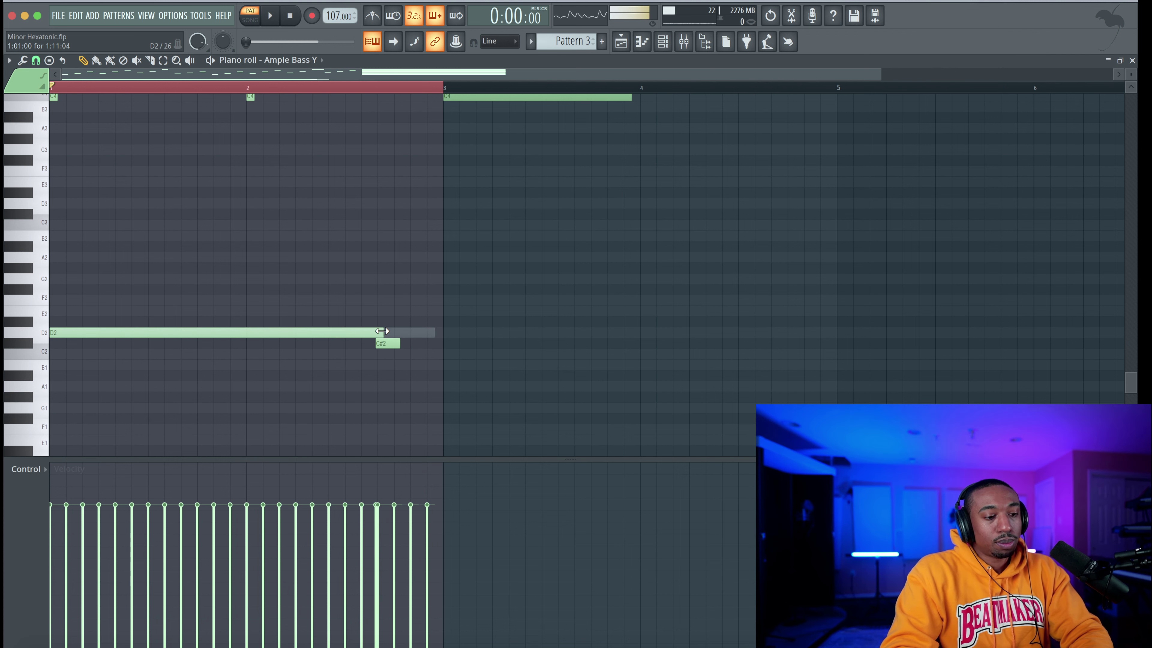
# Add a second D2 note starting during the C#2 note, shorten it to the end of bar 2, and play the loop
pyautogui.click(413, 333)
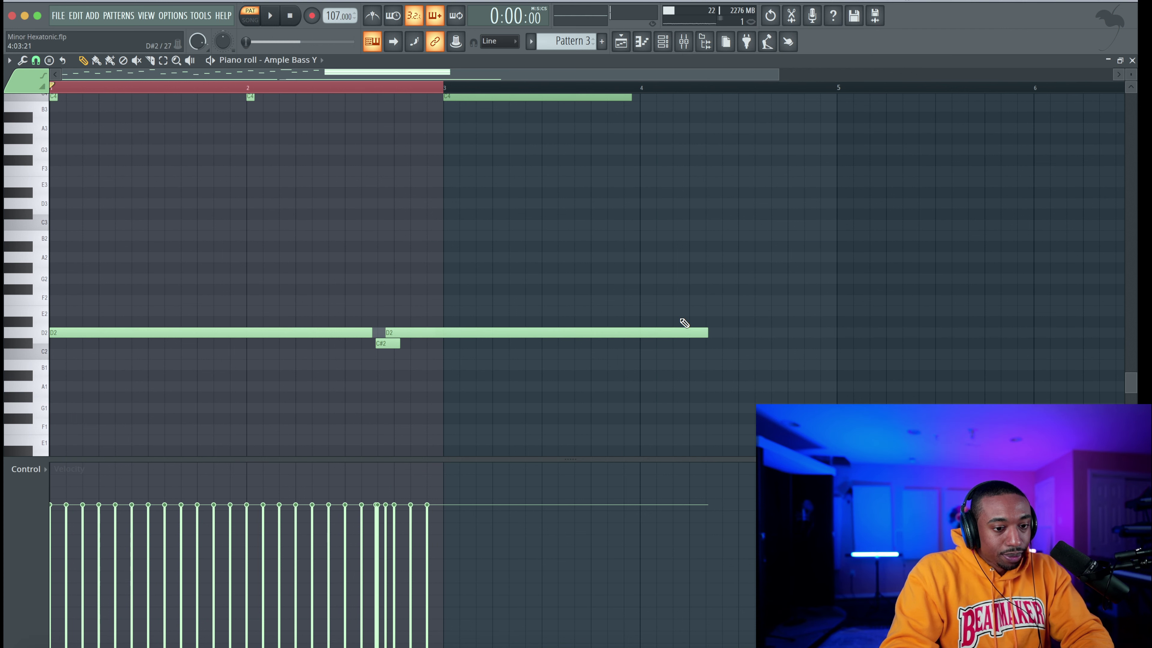
pyautogui.moveTo(703, 329); pyautogui.dragTo(435, 330)
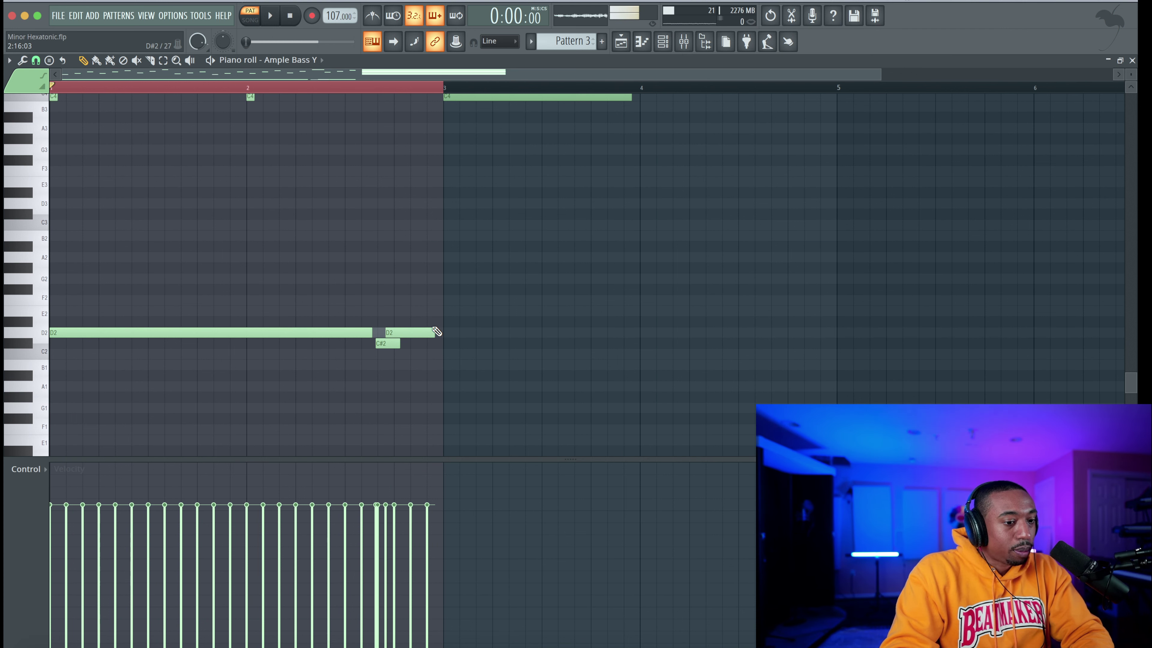
pyautogui.press('space')
pyautogui.scroll(5, 386, 265)
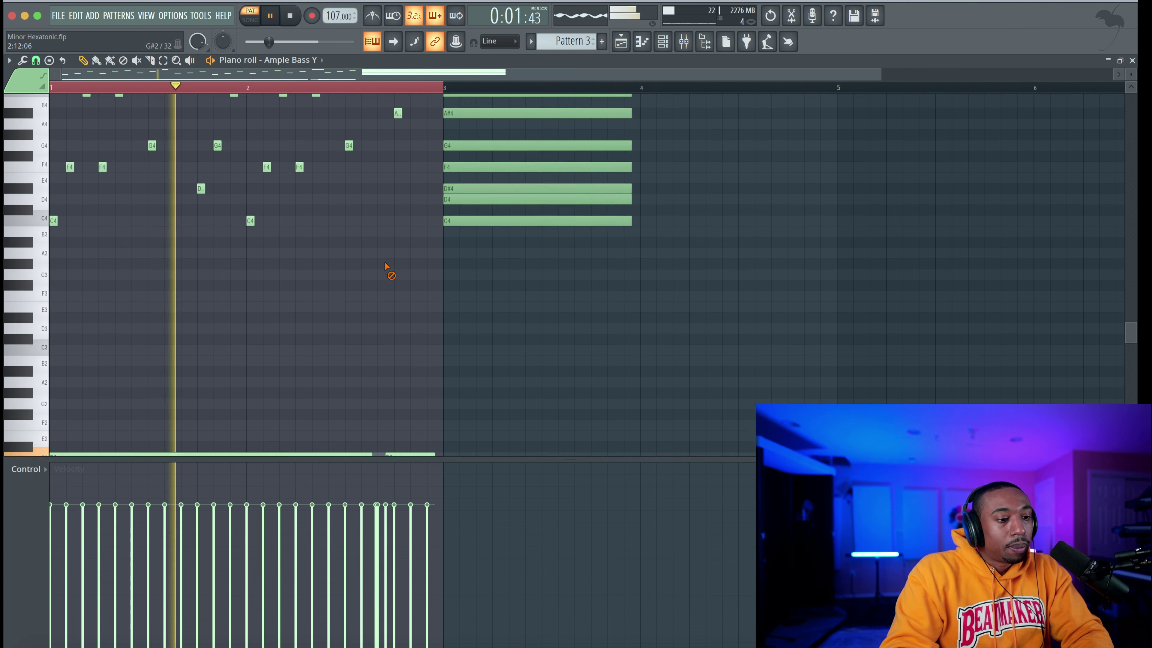
pyautogui.scroll(4, 388, 268)
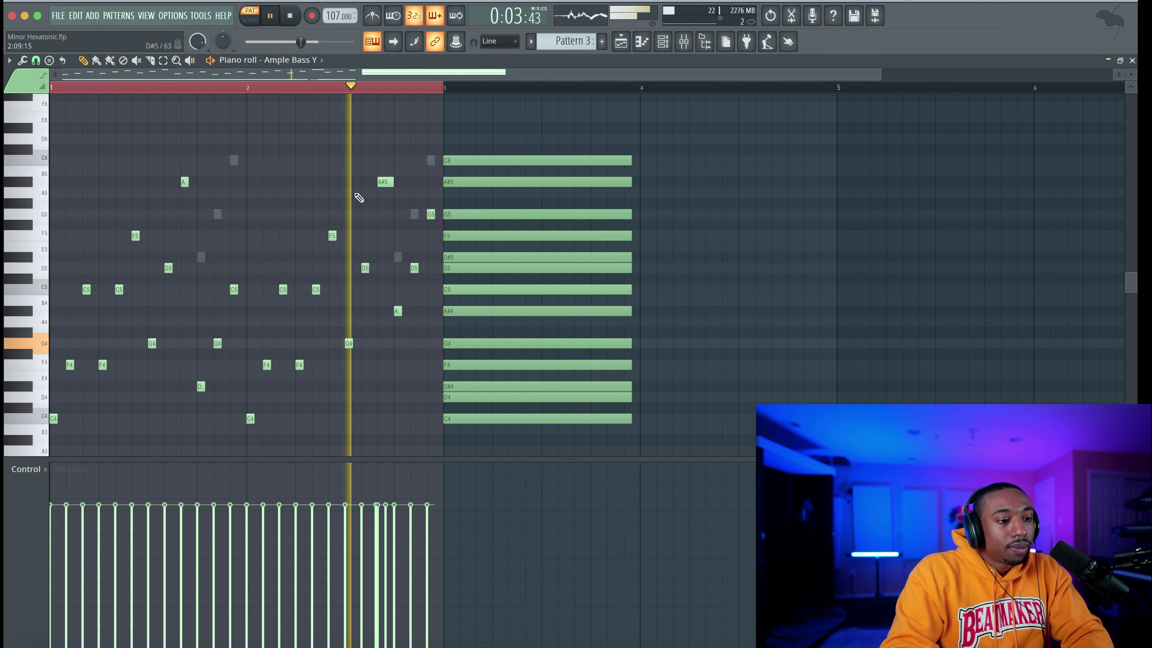
pyautogui.press('space')
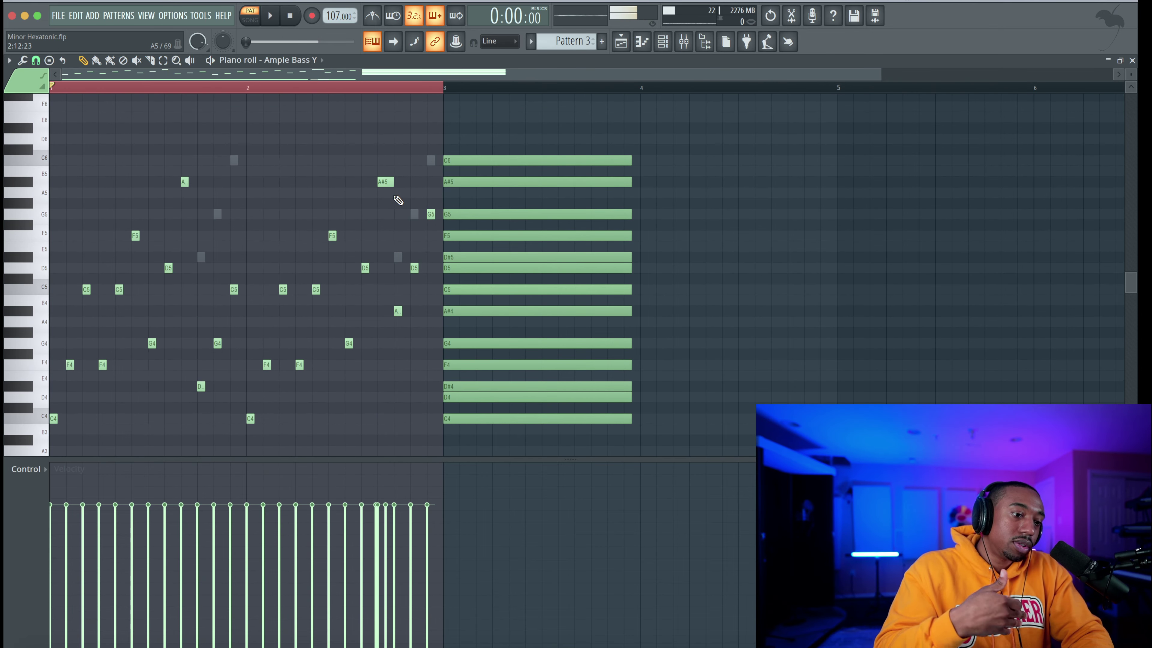
pyautogui.press('space')
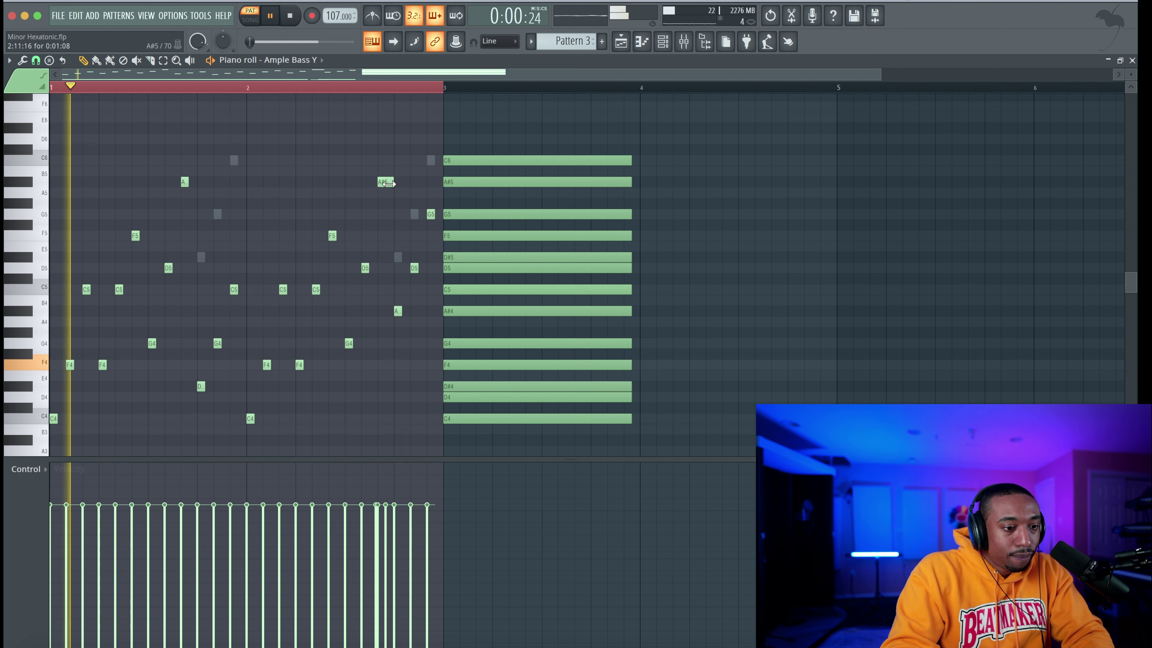
pyautogui.press('space')
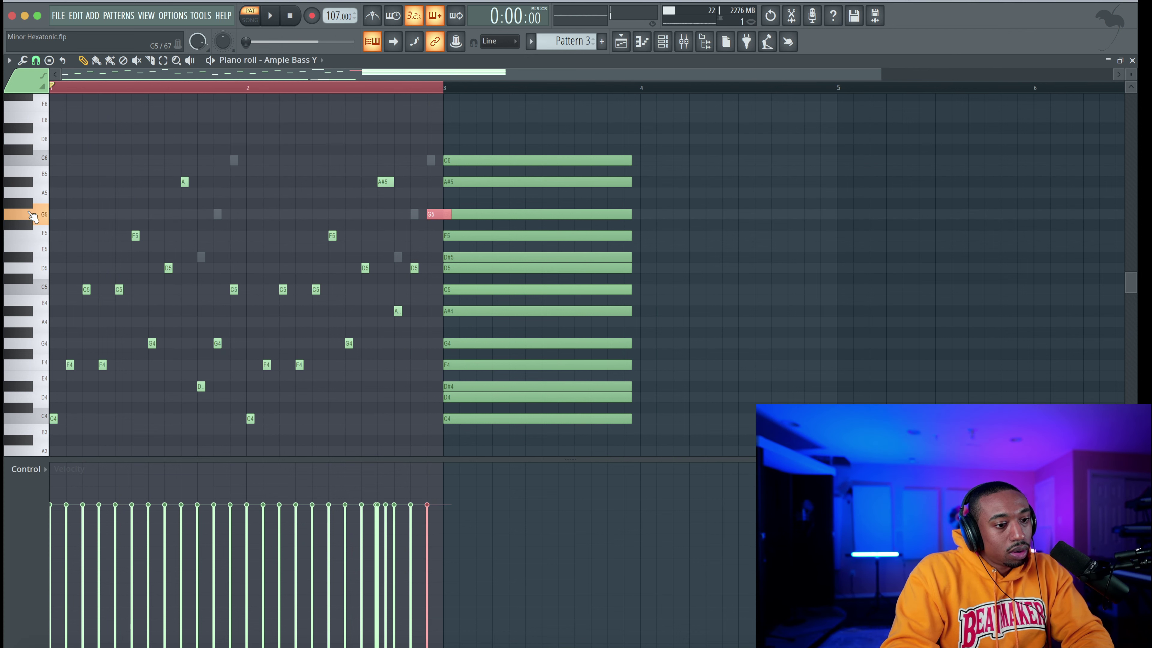
# Extend the closing G5 to the end of bar 2, with a short C#2 note beneath it in place of D2
pyautogui.scroll(-10, 344, 406)
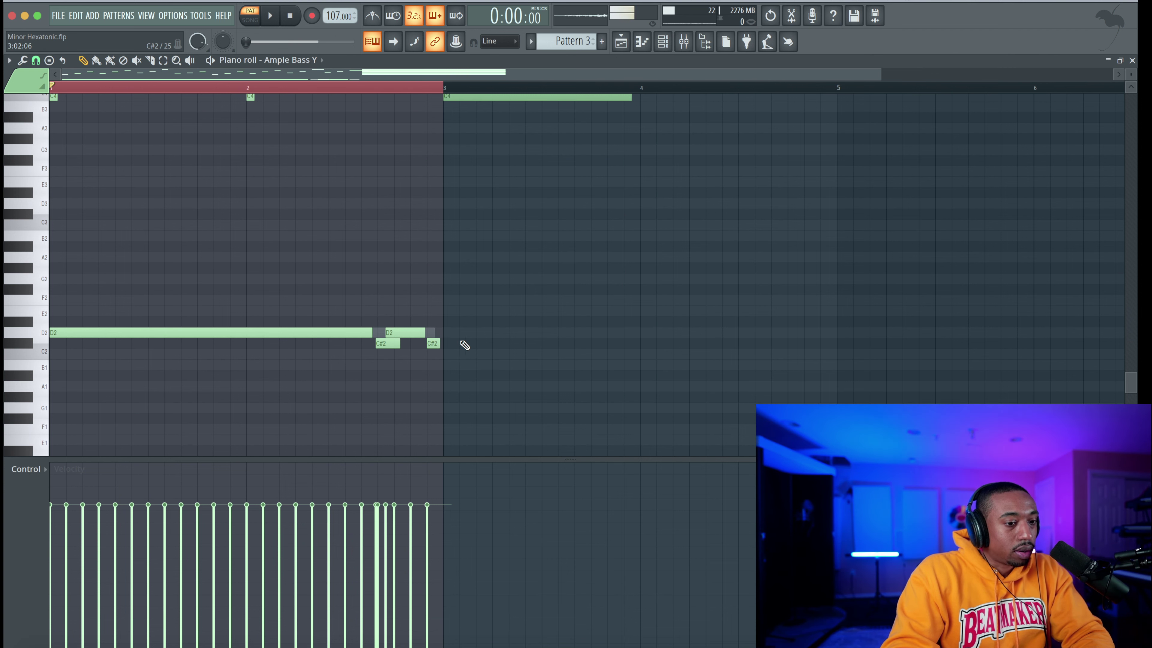
pyautogui.press('space')
pyautogui.scroll(5, 446, 294)
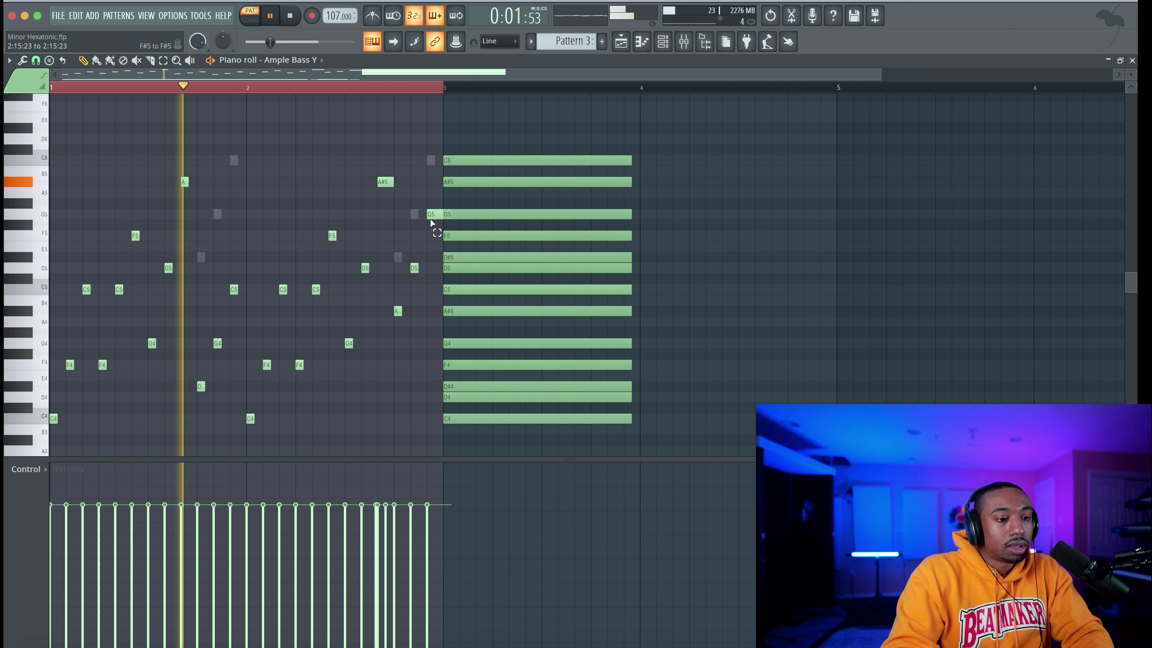
pyautogui.moveTo(442, 219); pyautogui.dragTo(434, 220)
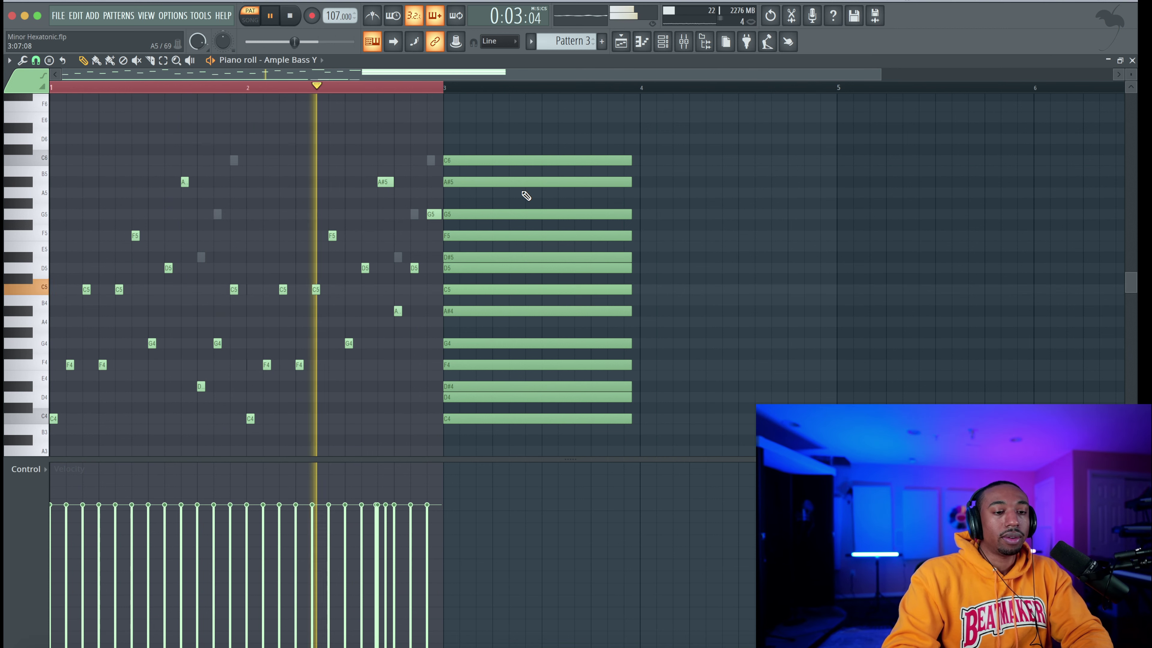
# Open the Piano channel's piano roll in Pattern 3 and stop playback
pyautogui.click(662, 42)
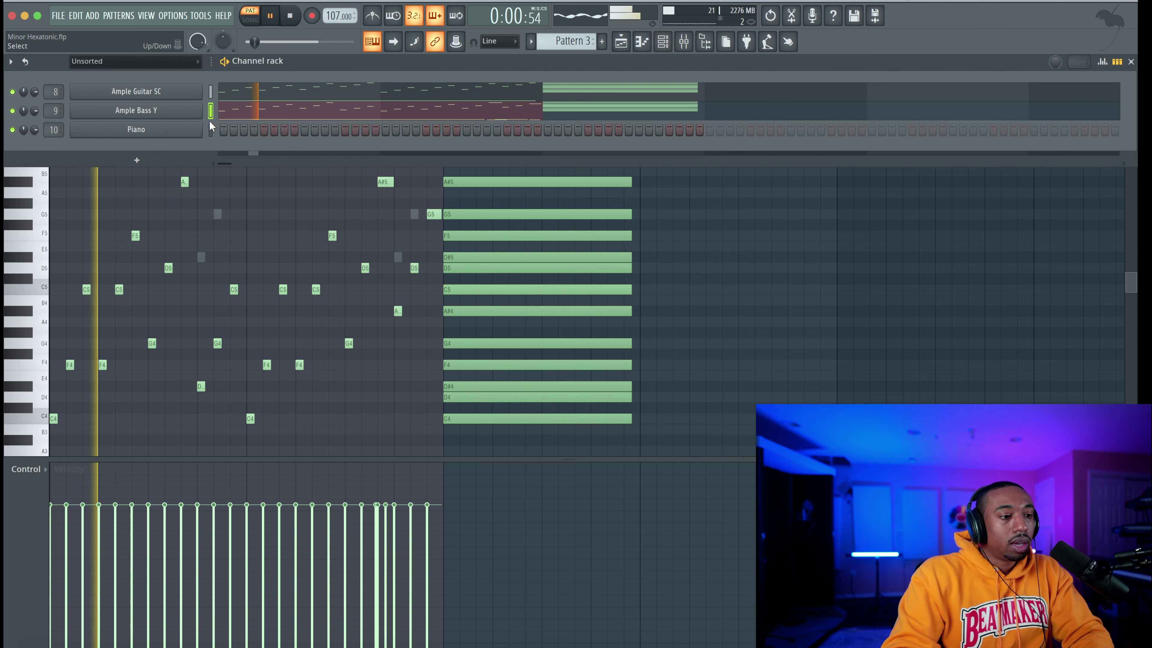
pyautogui.rightClick(201, 130)
pyautogui.click(226, 129)
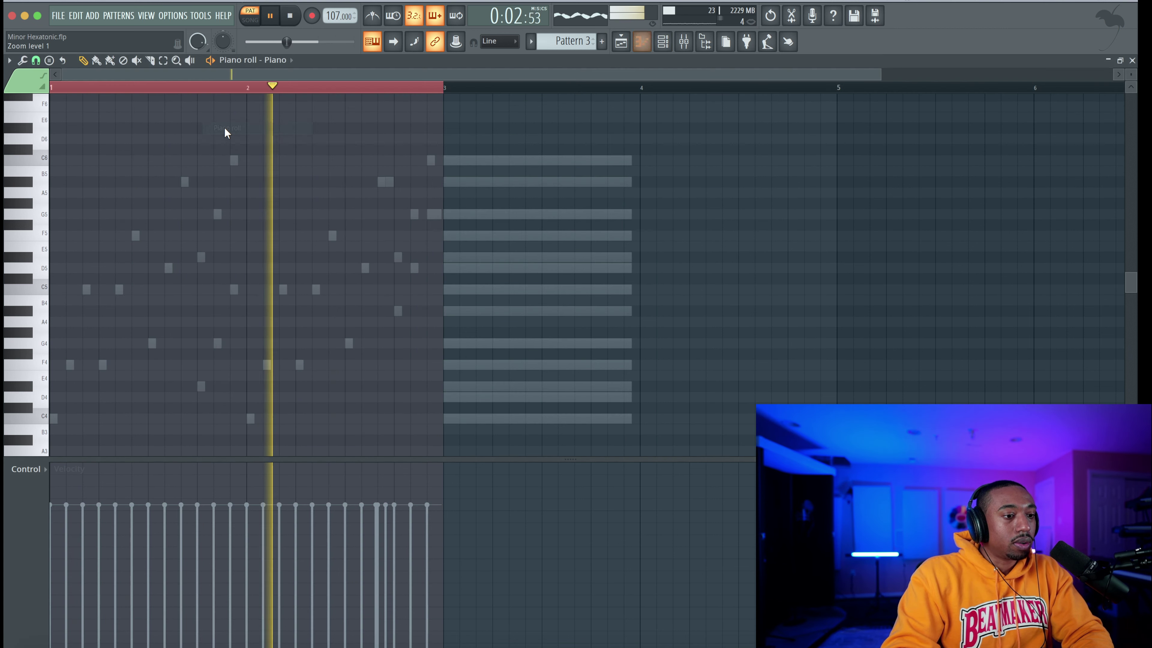
pyautogui.press('space')
pyautogui.scroll(-1, 159, 187)
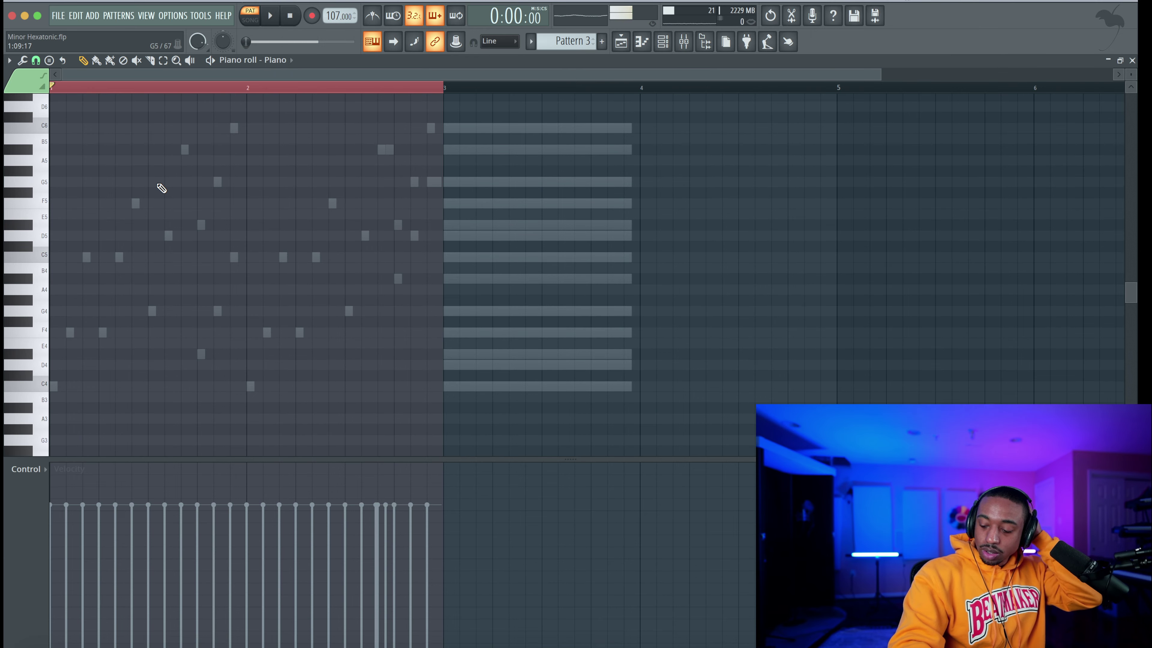
# Add half-bar C4 and G4 notes in succession across bar 1 of the Piano part, and play the loop
pyautogui.click(54, 386)
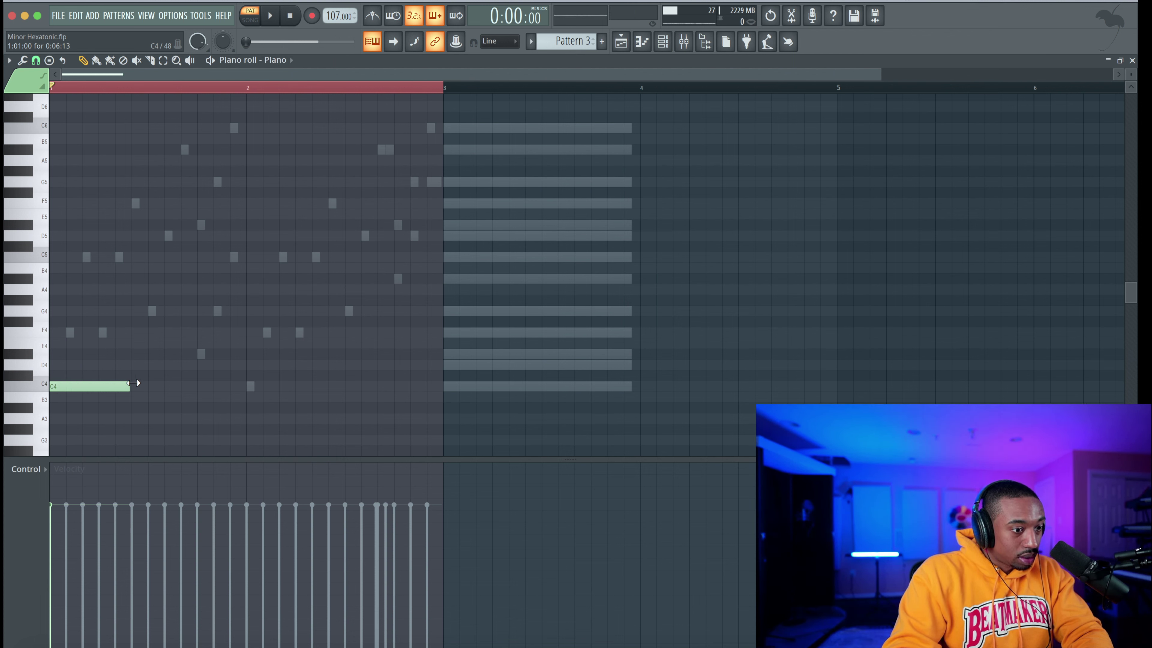
pyautogui.click(155, 310)
pyautogui.press('space')
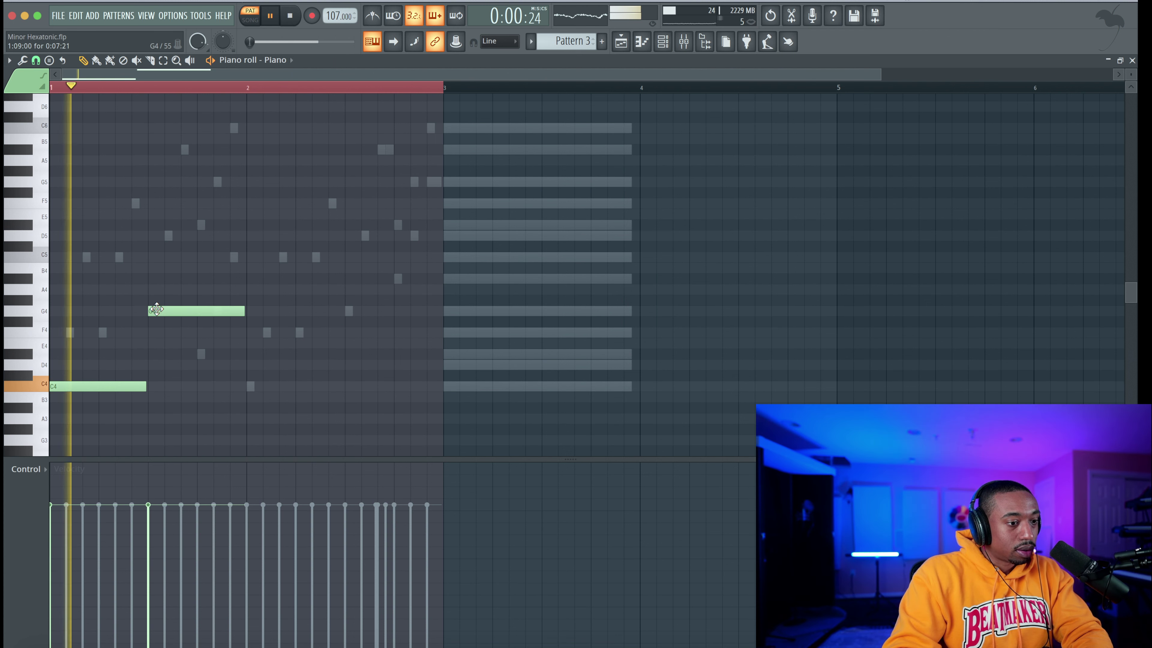
# Add half-bar C4 and G4 notes in succession across bar 2 of the Piano part
pyautogui.click(249, 386)
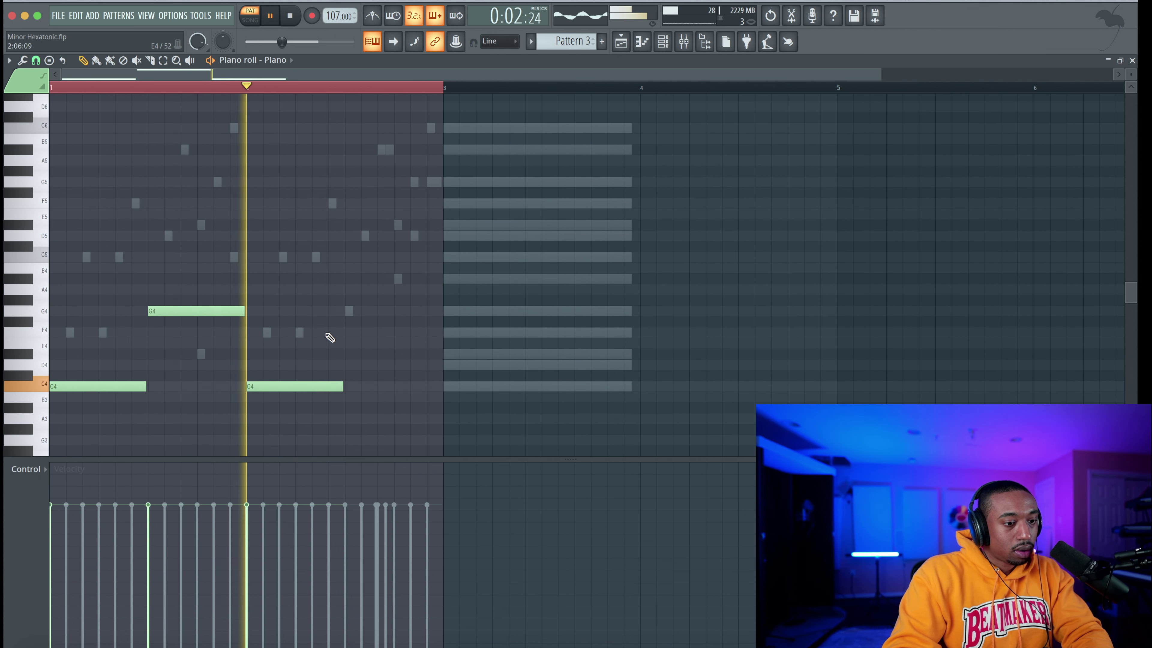
pyautogui.click(348, 310)
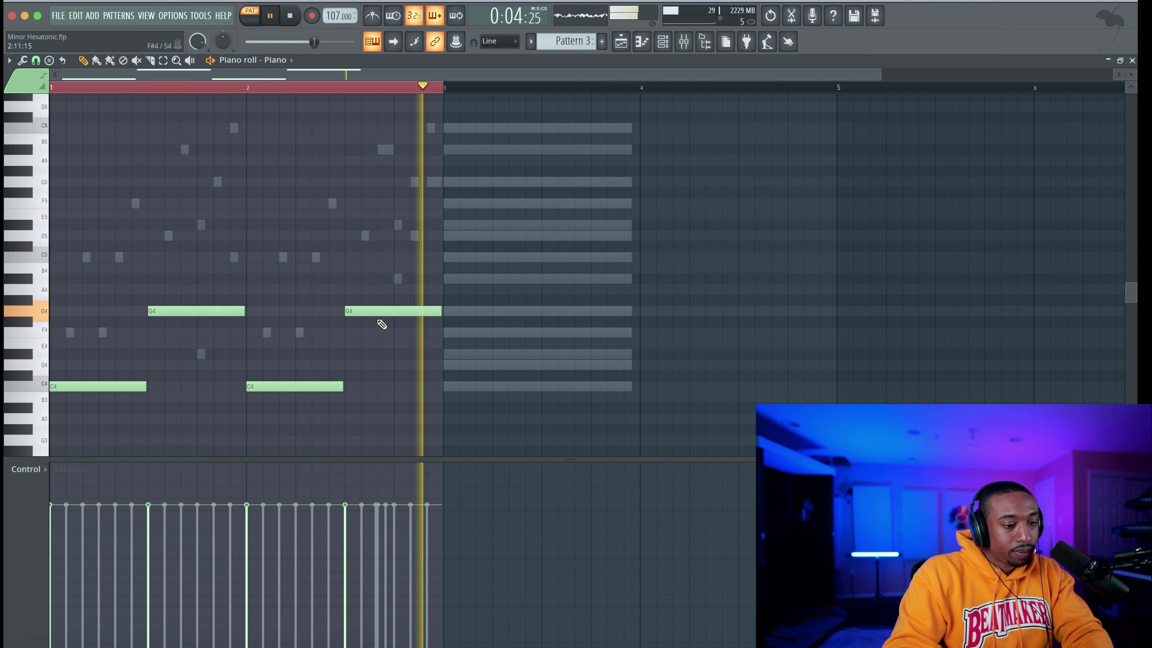
pyautogui.press('space')
# Raise the C4 note at the start of bar 2 to C5 and play the loop
pyautogui.moveTo(296, 387); pyautogui.dragTo(288, 256)
pyautogui.press('space')
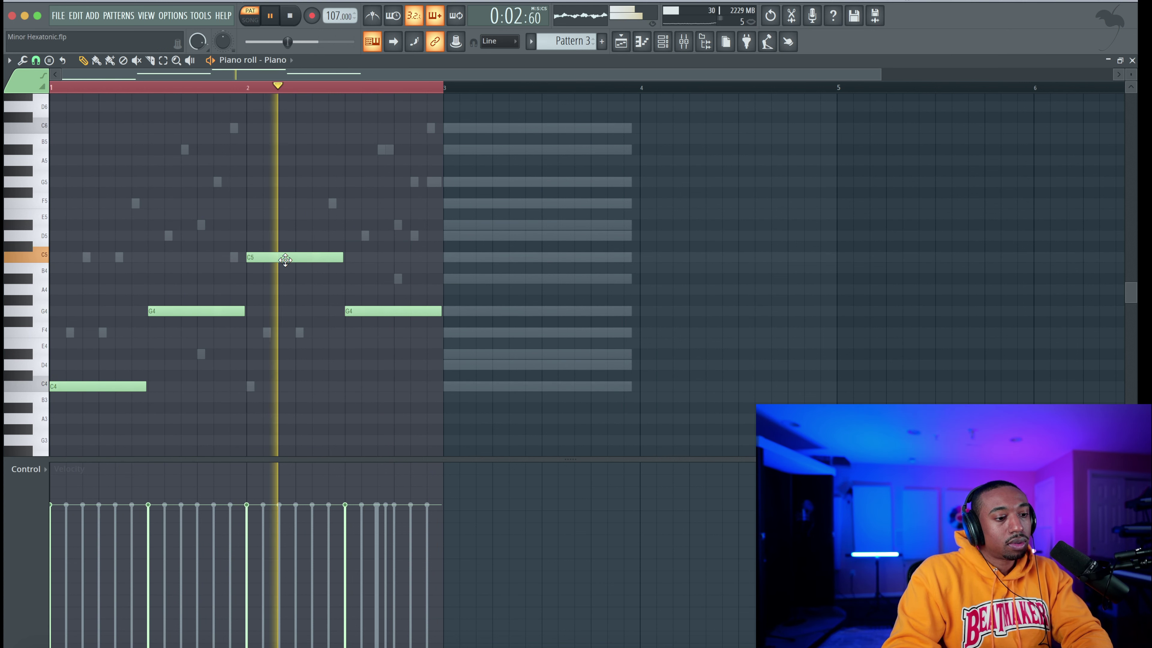
pyautogui.press('space')
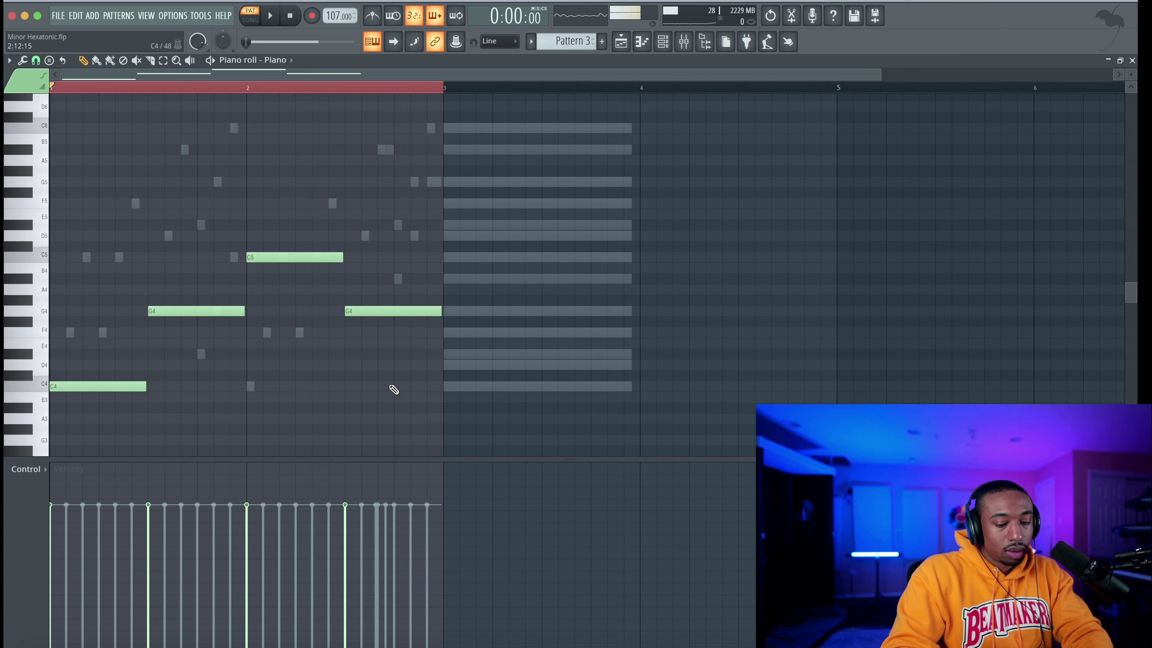
# Try all four Piano notes one octave lower and play the loop
pyautogui.hotkey('ctrl', 'Down')
pyautogui.scroll(-4, 392, 391)
pyautogui.press('space')
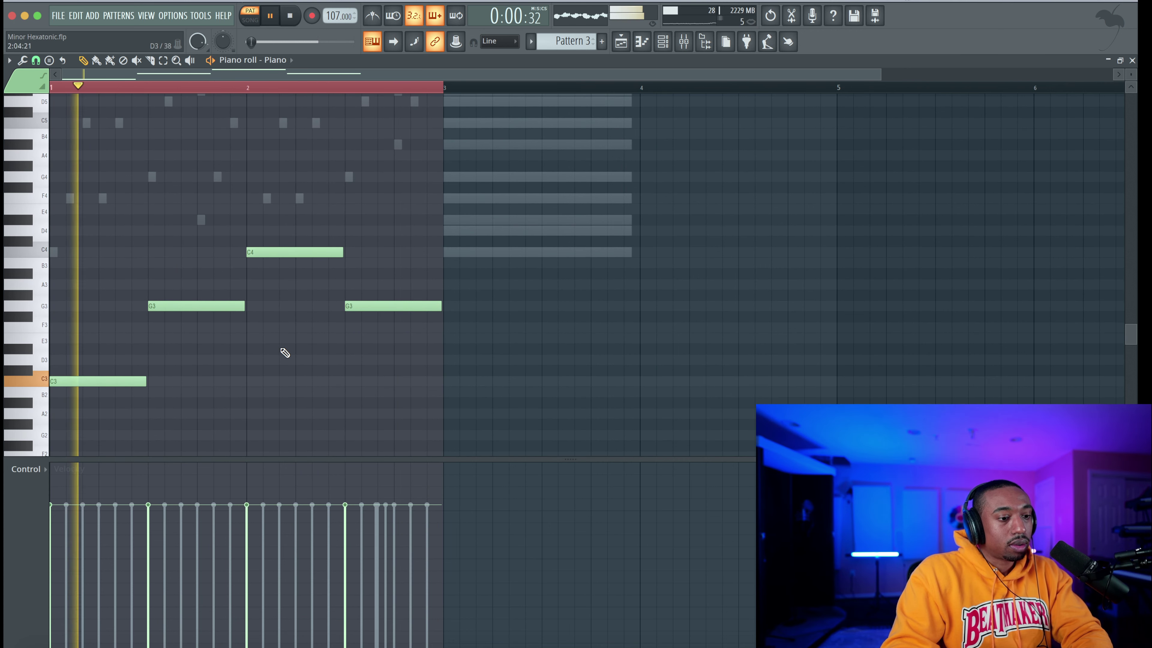
pyautogui.moveTo(424, 427); pyautogui.dragTo(135, 254)
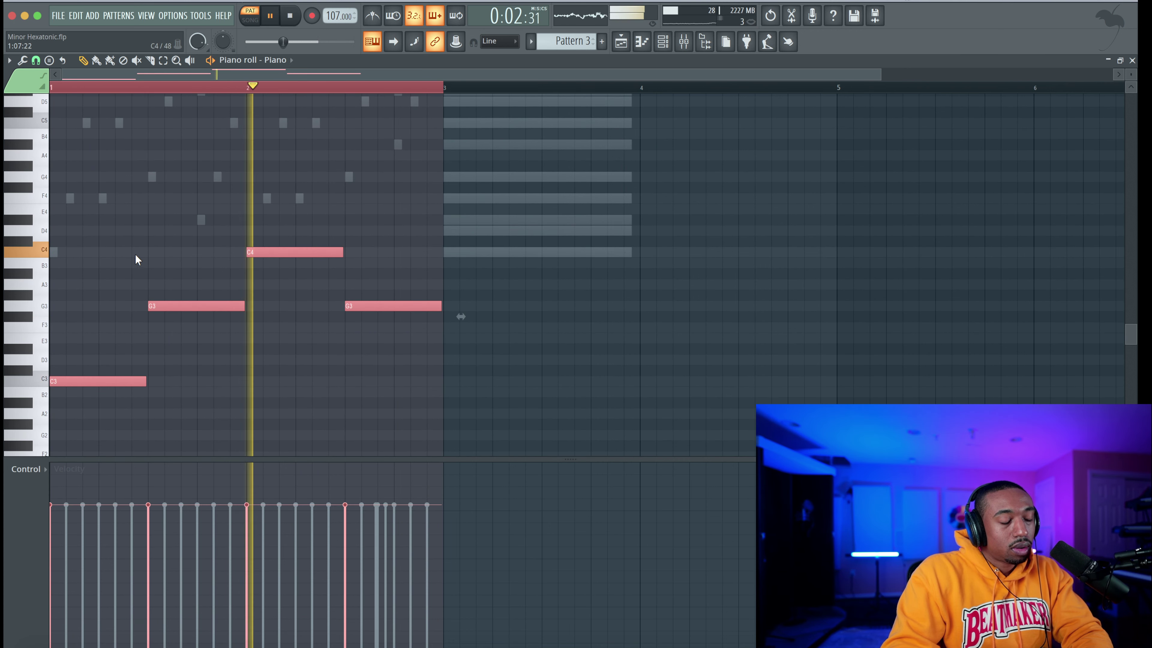
pyautogui.scroll(1, 138, 268)
pyautogui.scroll(2, 138, 267)
pyautogui.press('space')
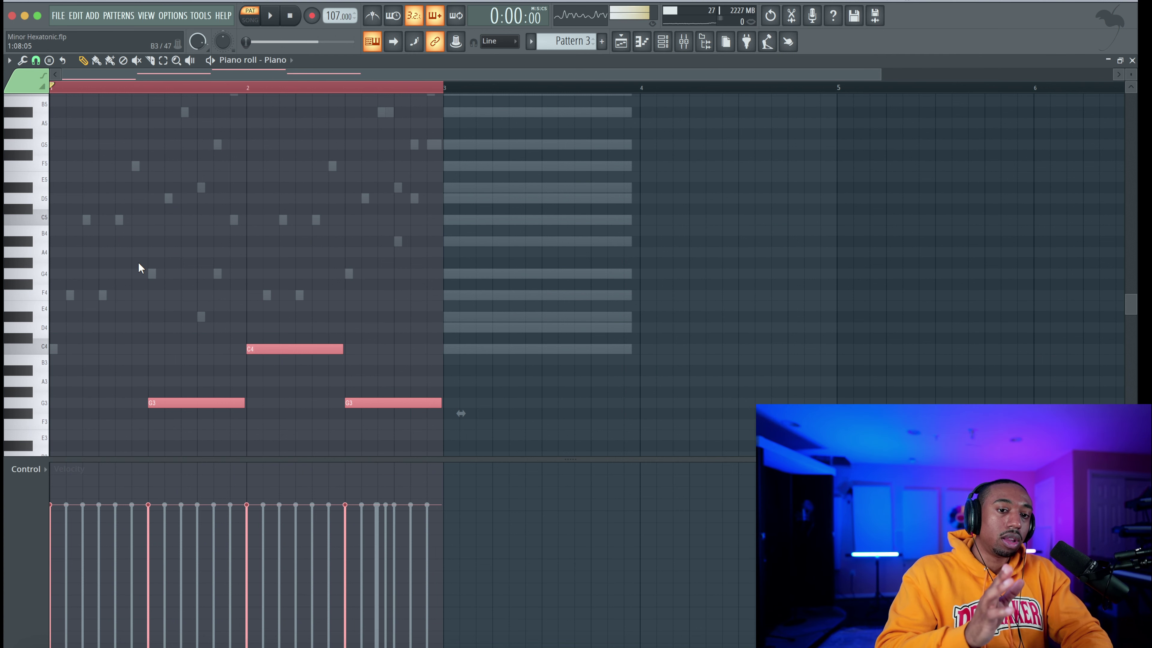
# Raise all four Piano notes back up one octave and deselect them
pyautogui.scroll(-3, 138, 268)
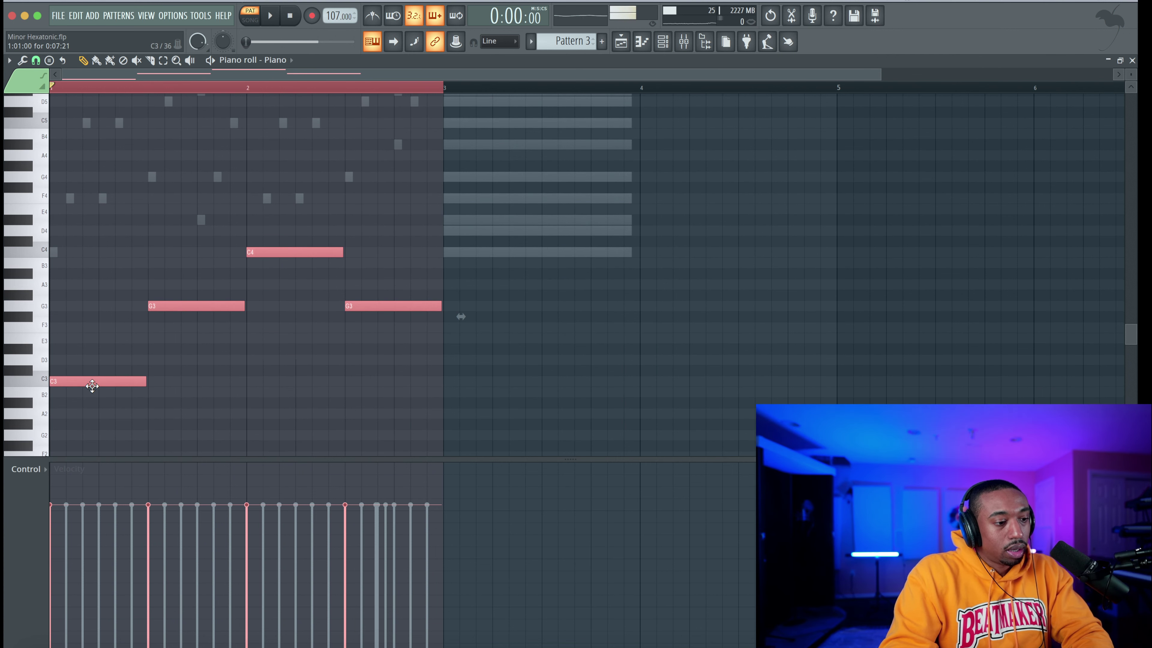
pyautogui.hotkey('ctrl', 'Up')
pyautogui.scroll(4, 90, 386)
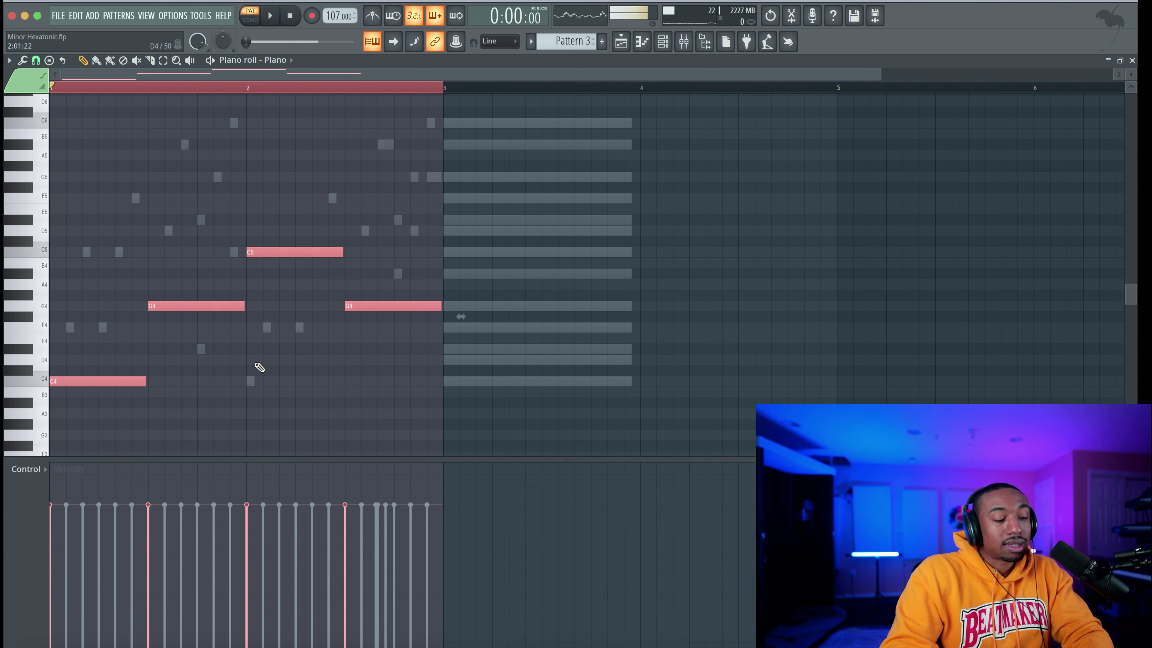
pyautogui.click(235, 371)
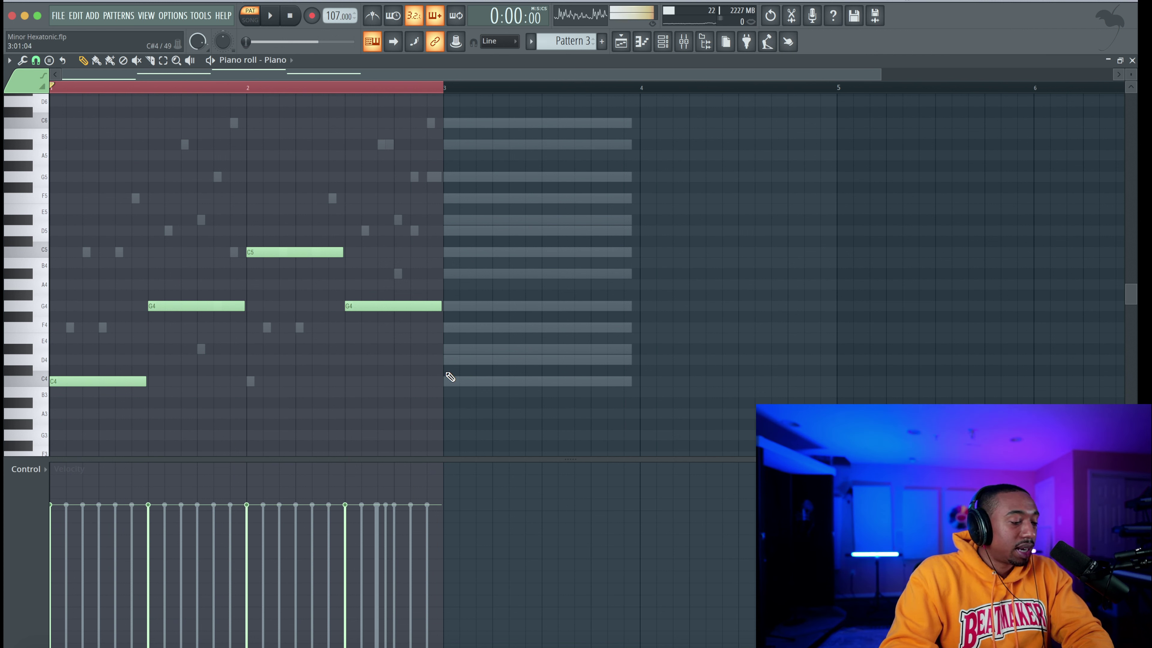
# Stack half-bar D#4, G4 and A#4 notes above the opening C4 in bar 1 to form the first chord
pyautogui.click(445, 382)
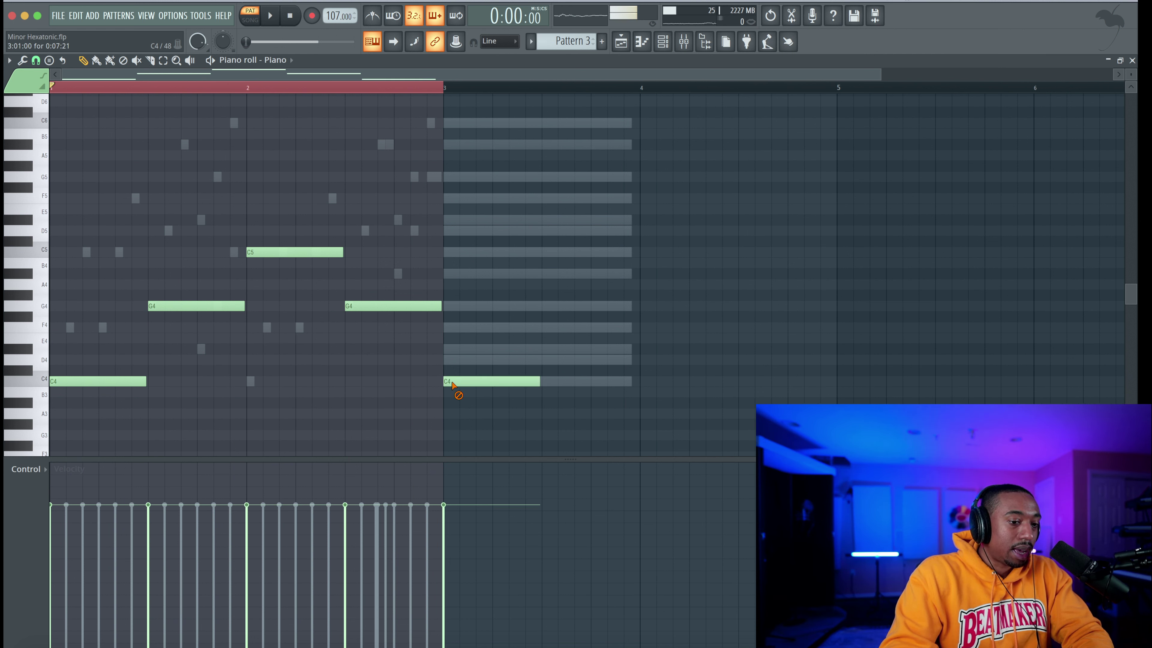
pyautogui.rightClick(453, 385)
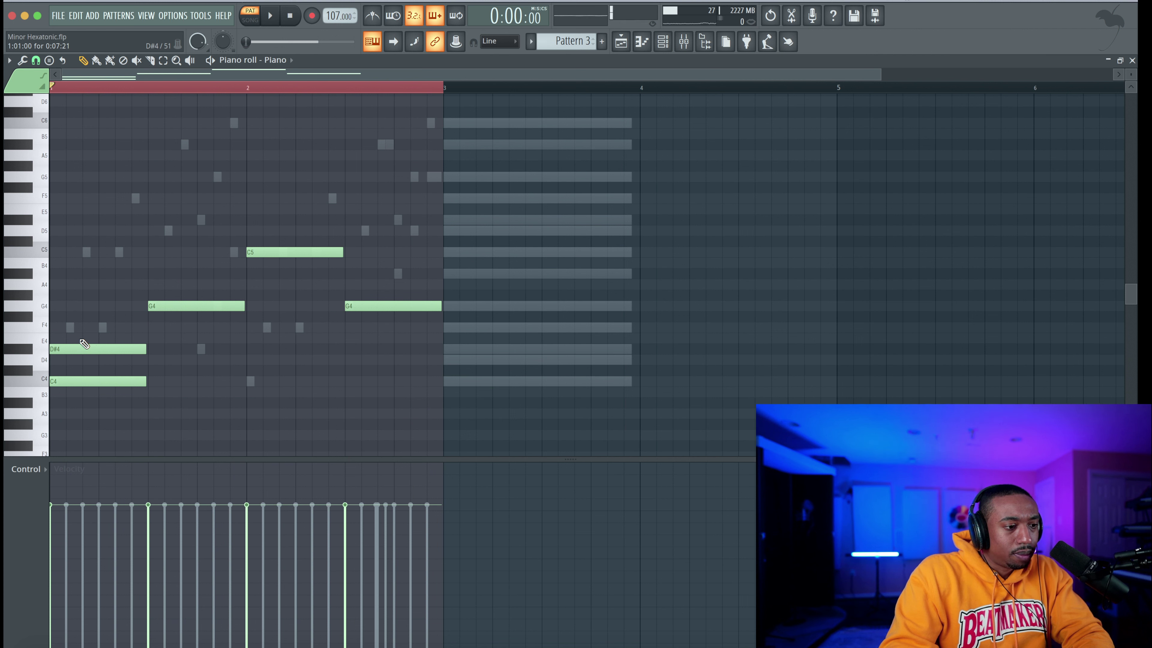
pyautogui.click(62, 307)
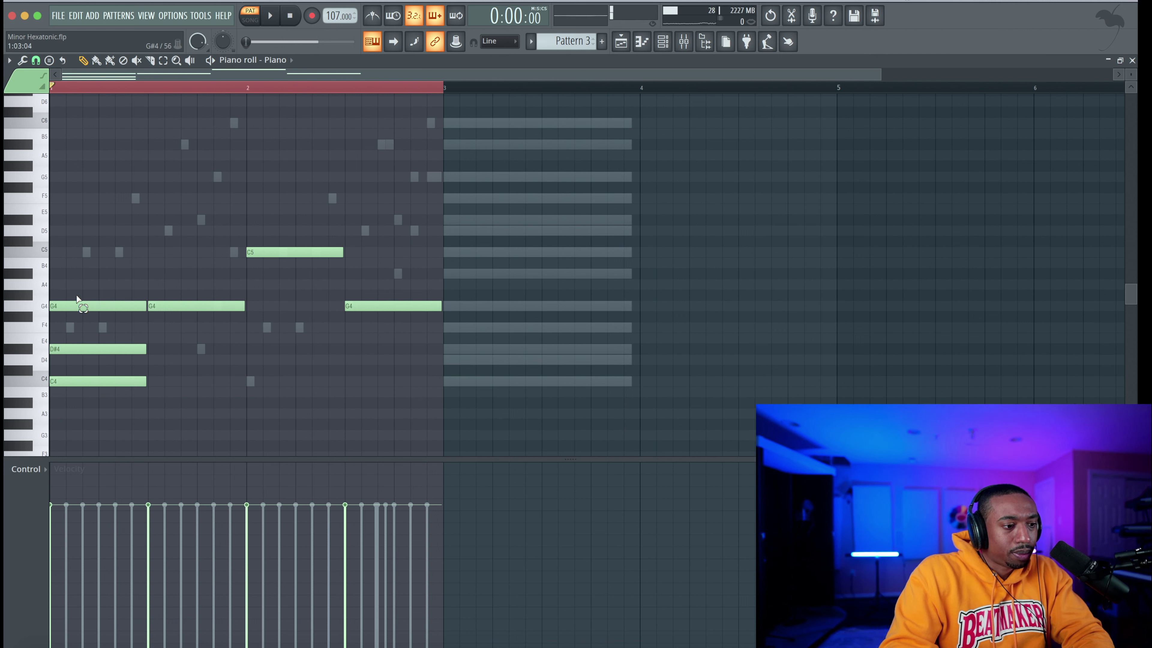
pyautogui.moveTo(75, 291); pyautogui.dragTo(75, 386)
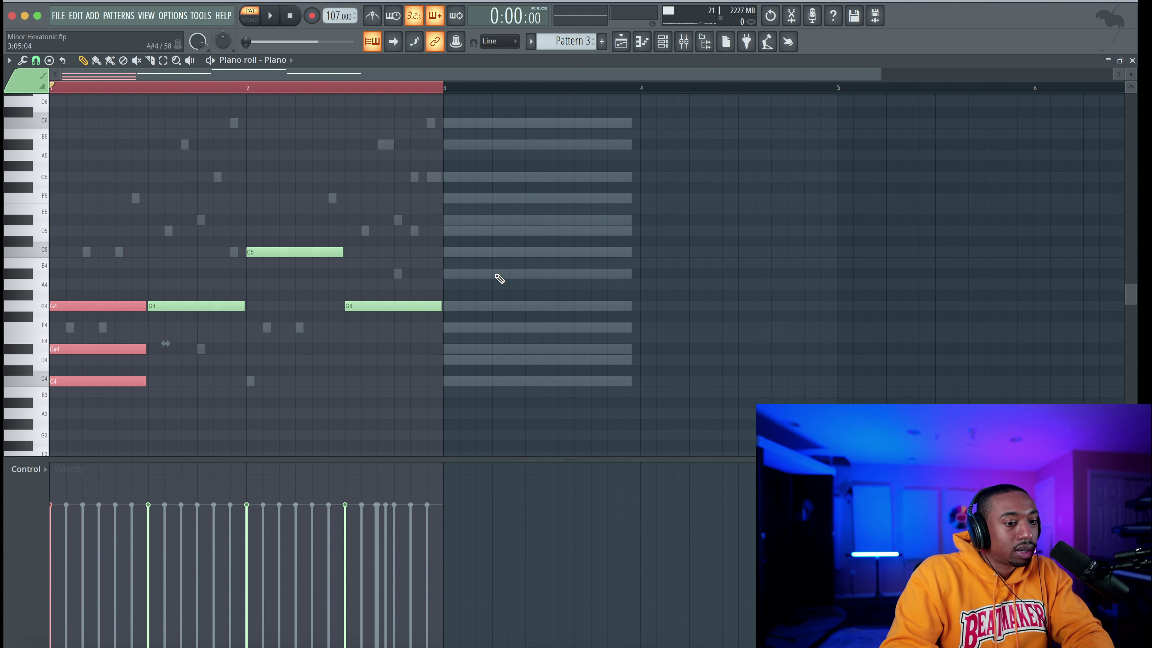
pyautogui.moveTo(105, 273); pyautogui.dragTo(30, 265)
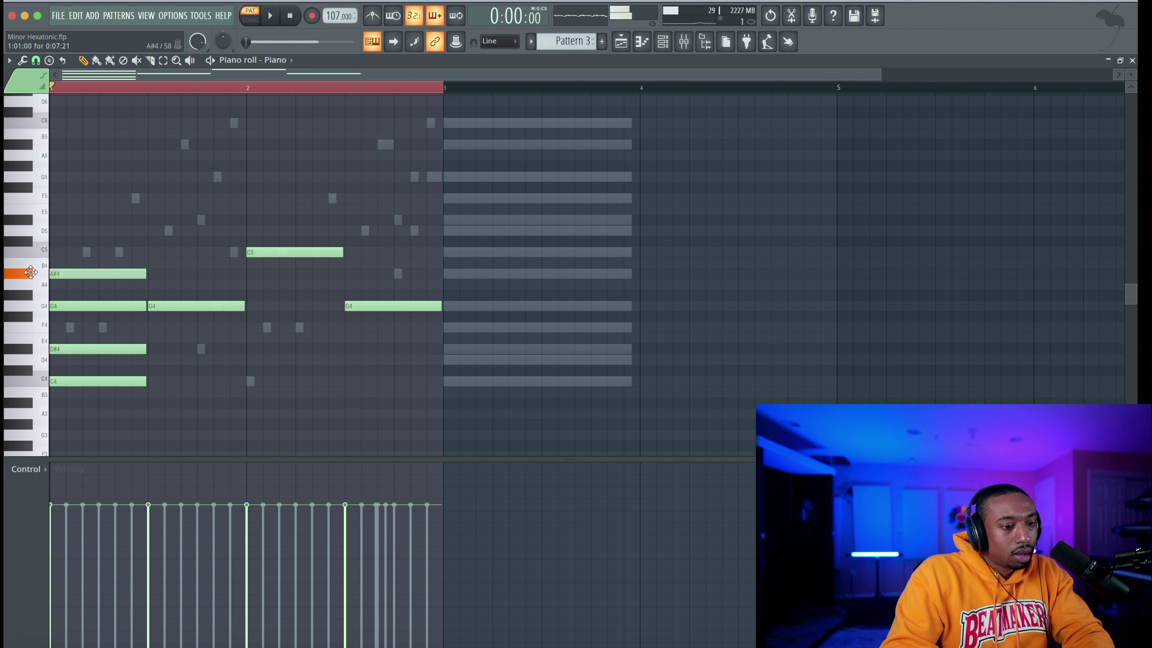
pyautogui.press('space')
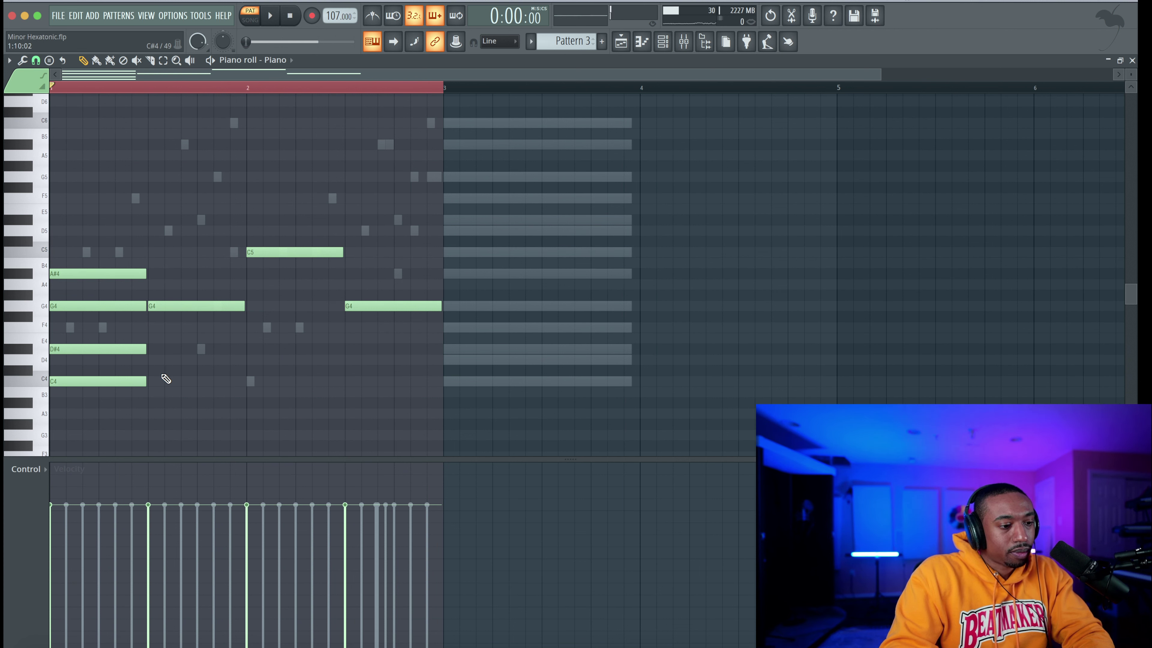
# Try the first chord's D#4 note one octave higher, play the loop, and return it to D#4
pyautogui.hotkey('ctrl', 'Up')
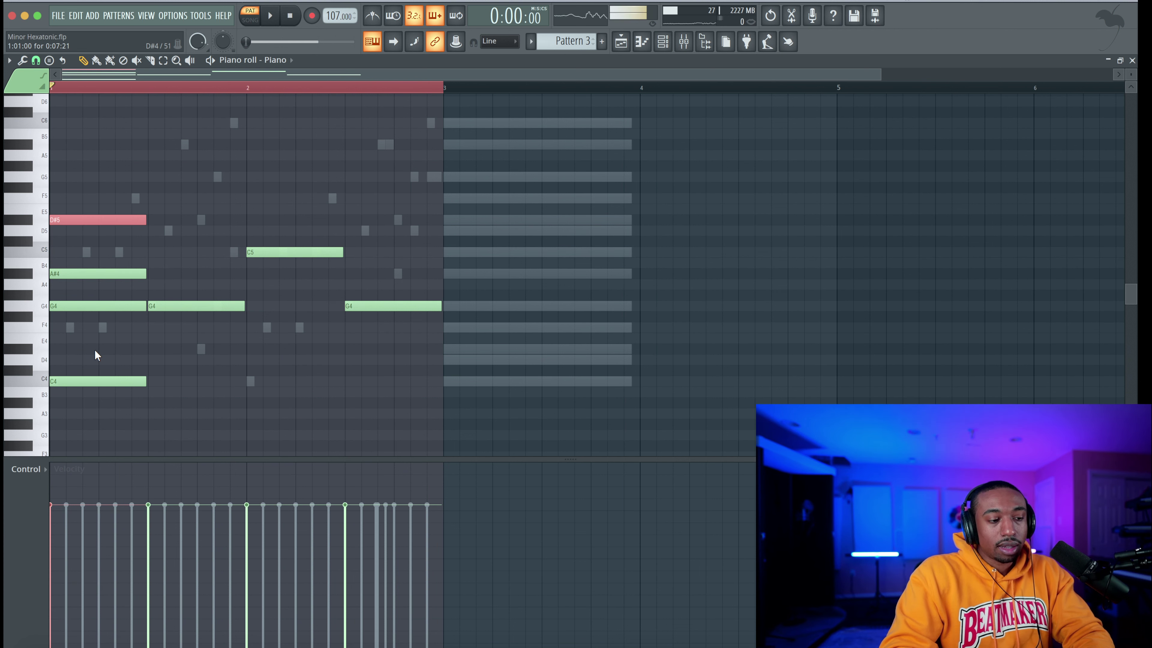
pyautogui.hotkey('ctrl', 'd')
pyautogui.press('space')
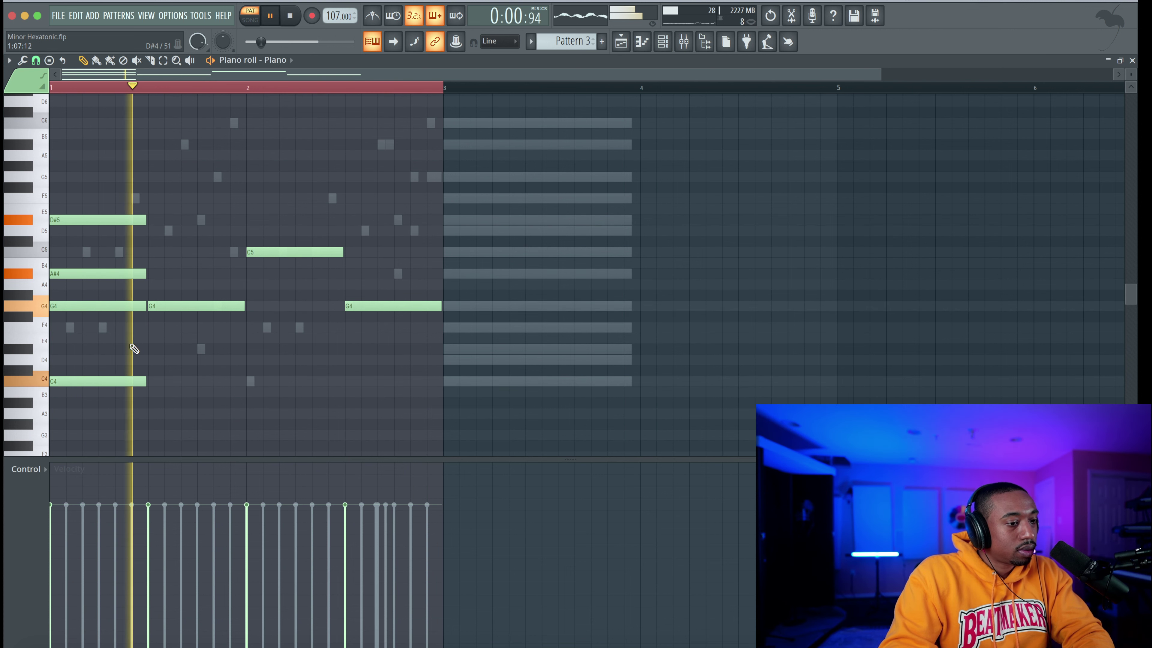
pyautogui.press('space')
pyautogui.click(122, 220)
pyautogui.hotkey('ctrl', 'Down')
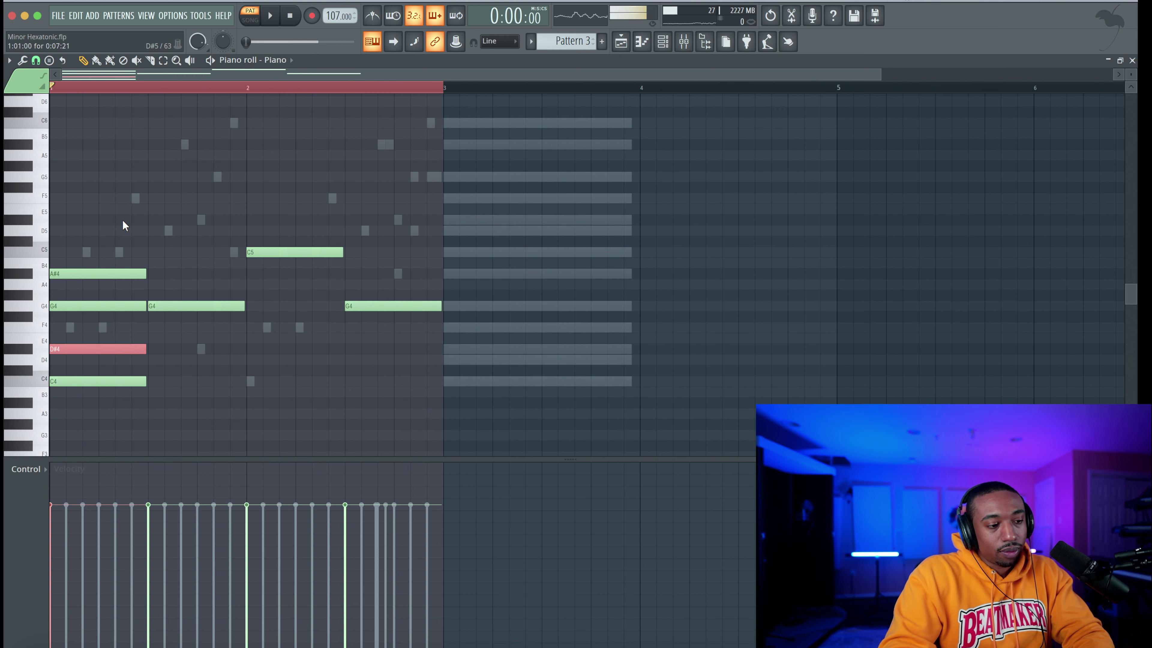
pyautogui.hotkey('ctrl', 'd')
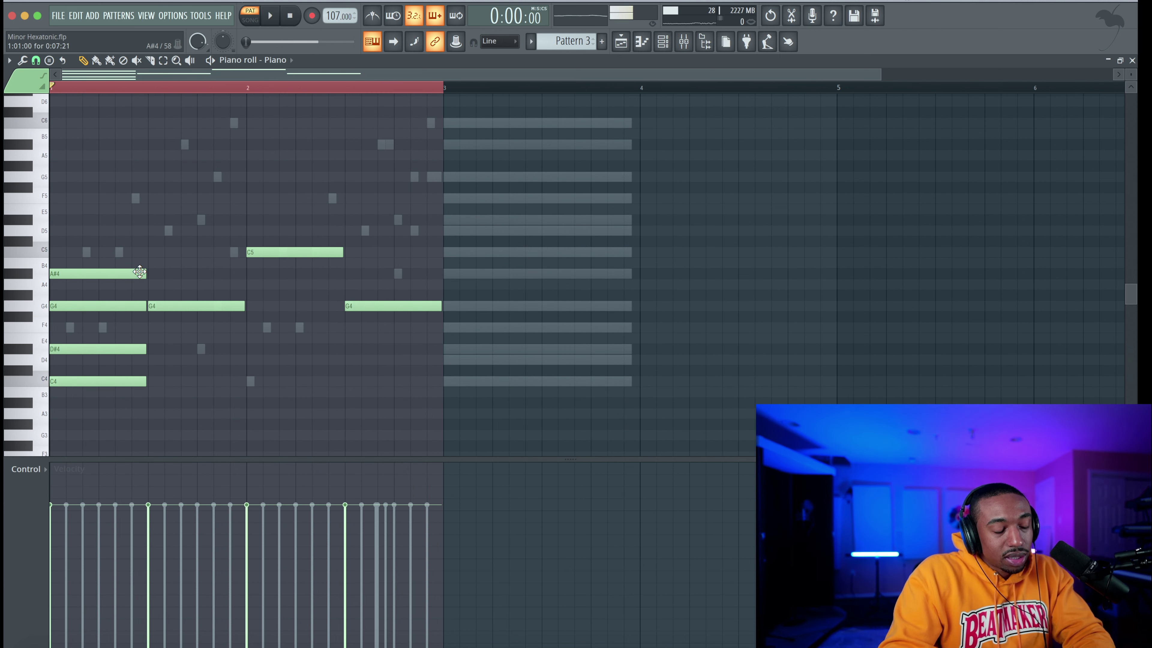
# Stack A#4, D5 and F5 above the G4 note in bar 1's second half, and play the loop
pyautogui.moveTo(137, 408); pyautogui.dragTo(104, 268)
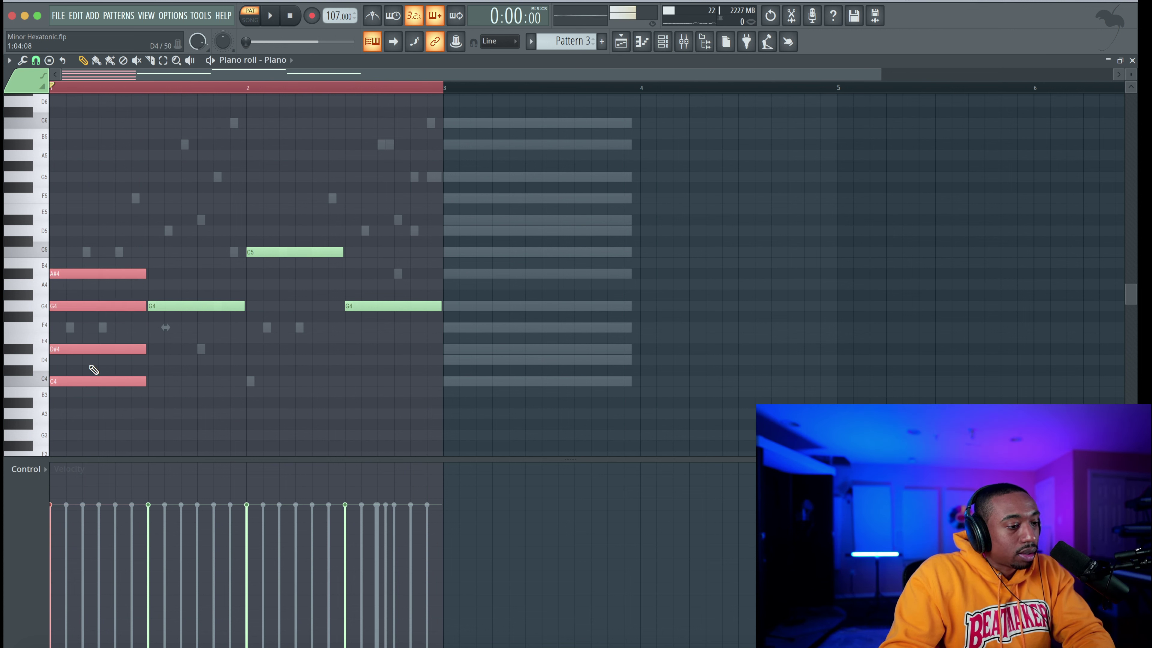
pyautogui.moveTo(83, 382); pyautogui.dragTo(465, 275)
pyautogui.hotkey('ctrl', 'd')
pyautogui.moveTo(229, 231); pyautogui.dragTo(456, 233)
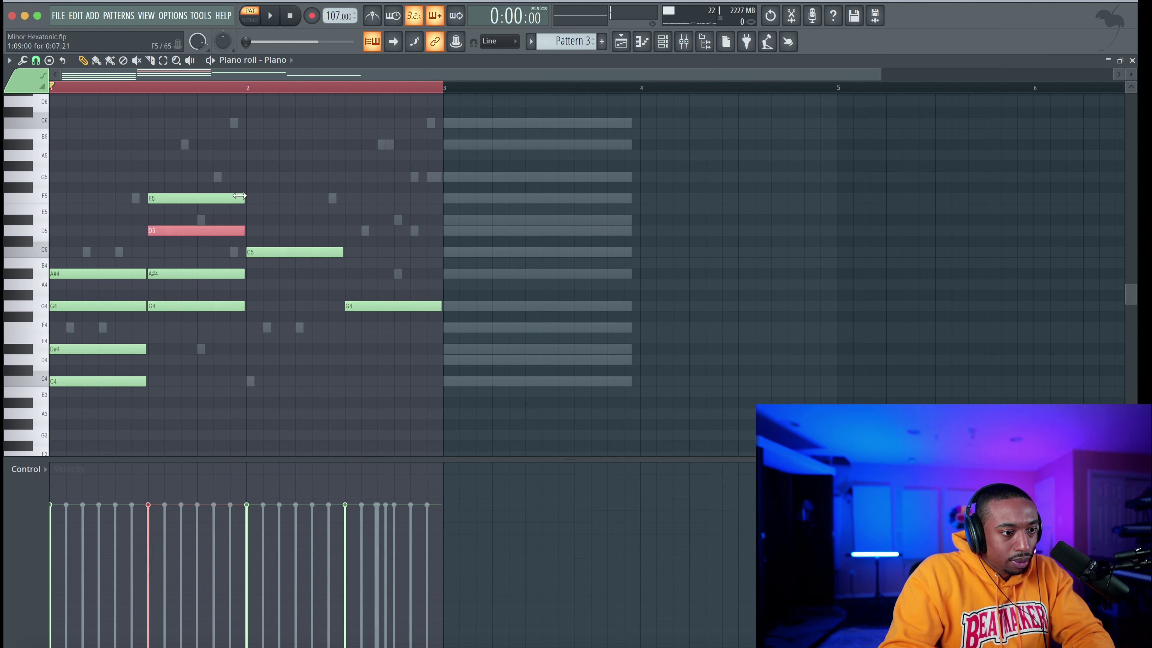
pyautogui.click(239, 196)
pyautogui.press('space')
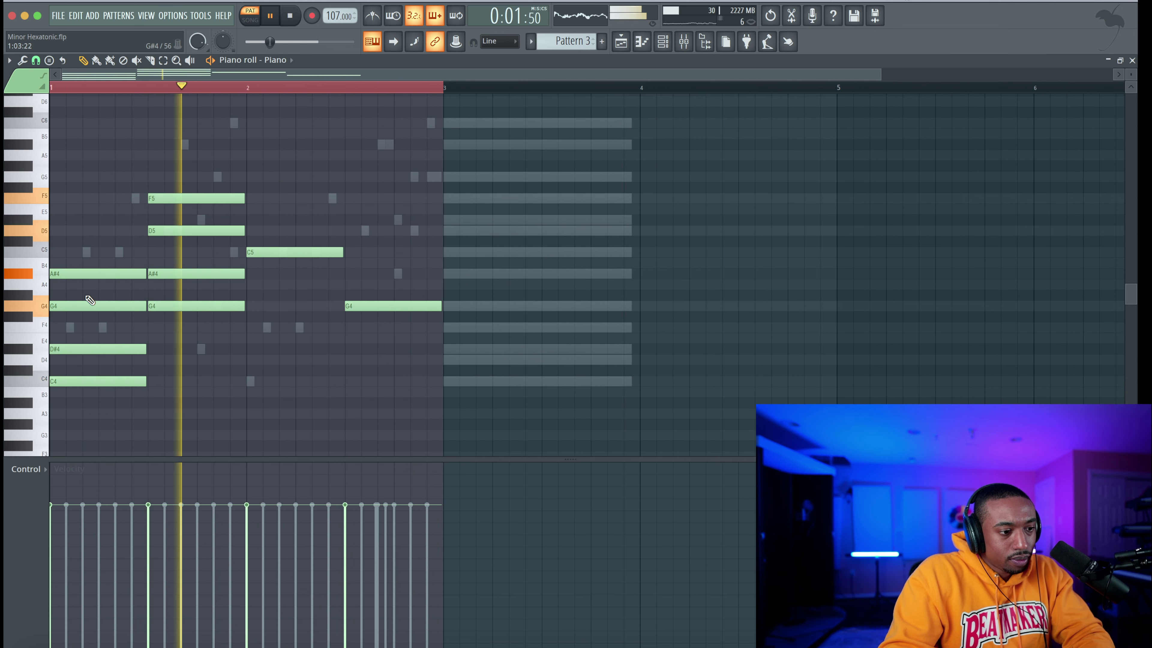
pyautogui.press('space')
# Stack D#5, G5 and A#5 above the C5 note at the start of bar 2, and play the loop
pyautogui.moveTo(116, 266); pyautogui.dragTo(296, 251)
pyautogui.press('space')
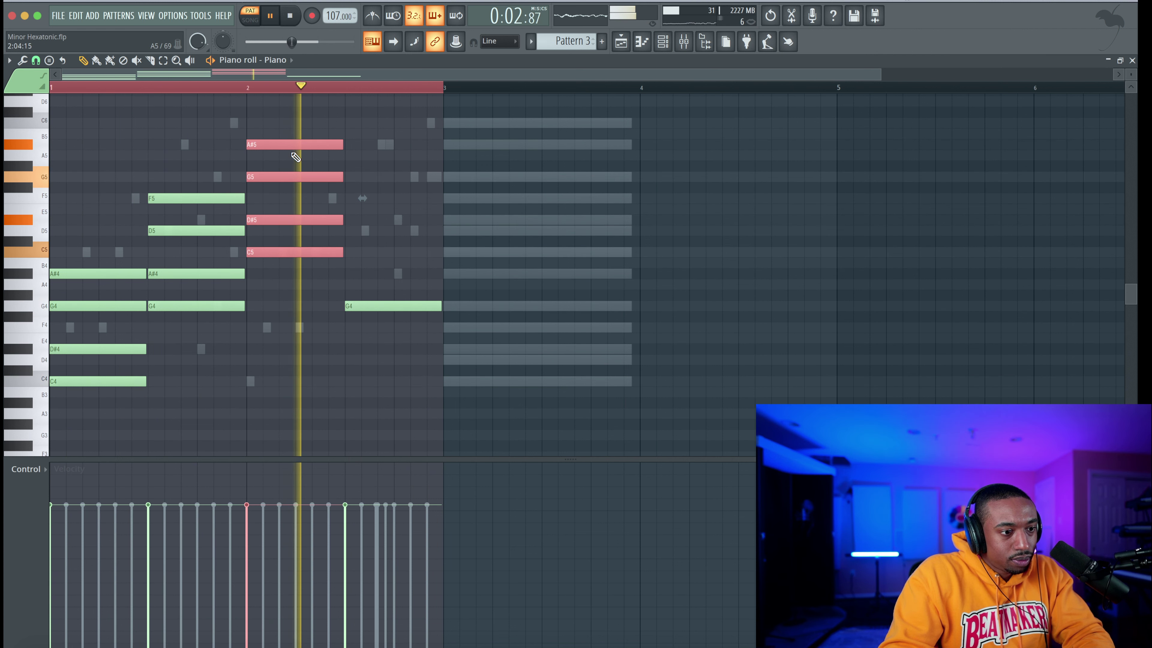
pyautogui.press('space')
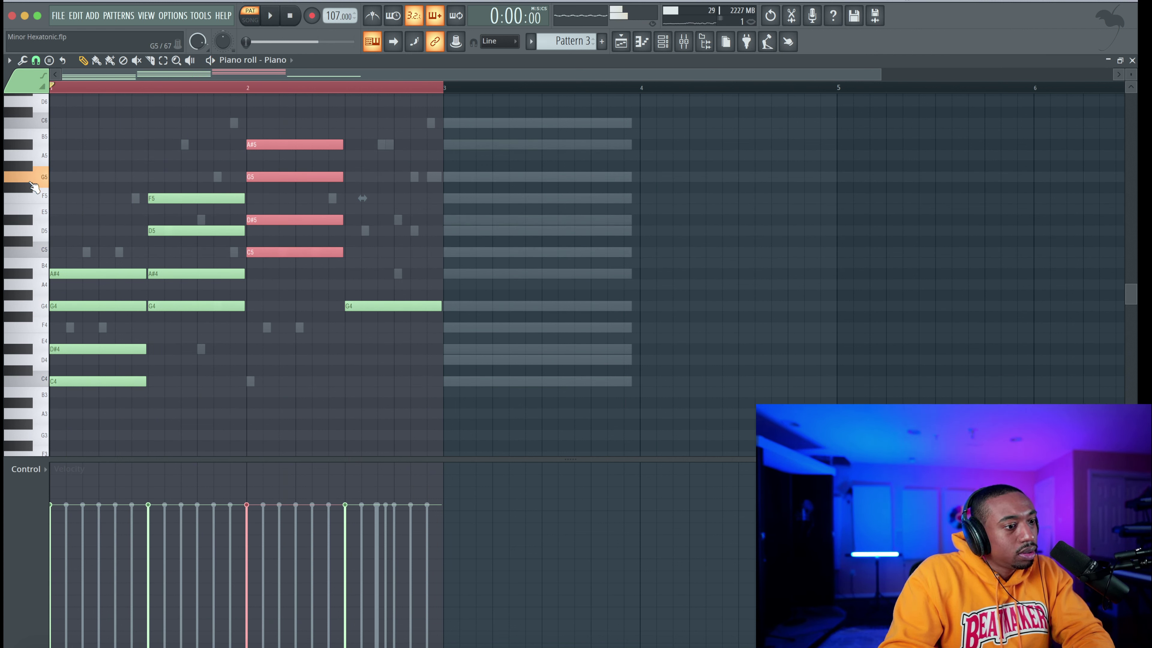
# Lower the third chord's A#5 note one octave to A#4 and save the project
pyautogui.keyDown('super'); pyautogui.click(341, 157); pyautogui.keyUp('super')
pyautogui.click(320, 145)
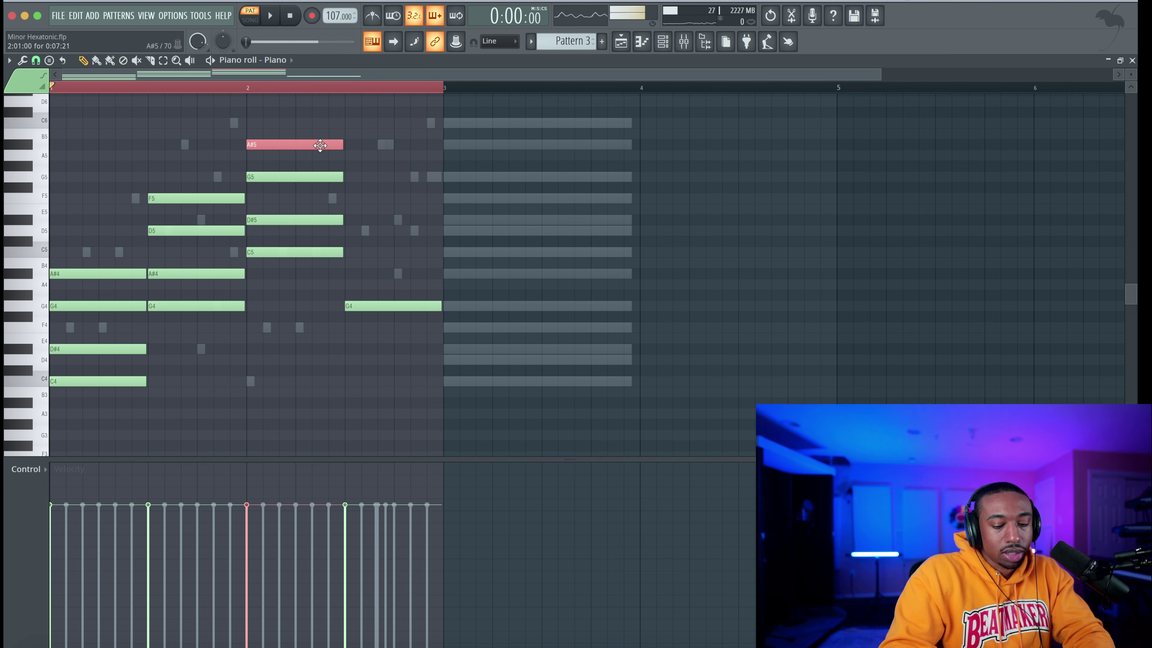
pyautogui.press('super+Down')
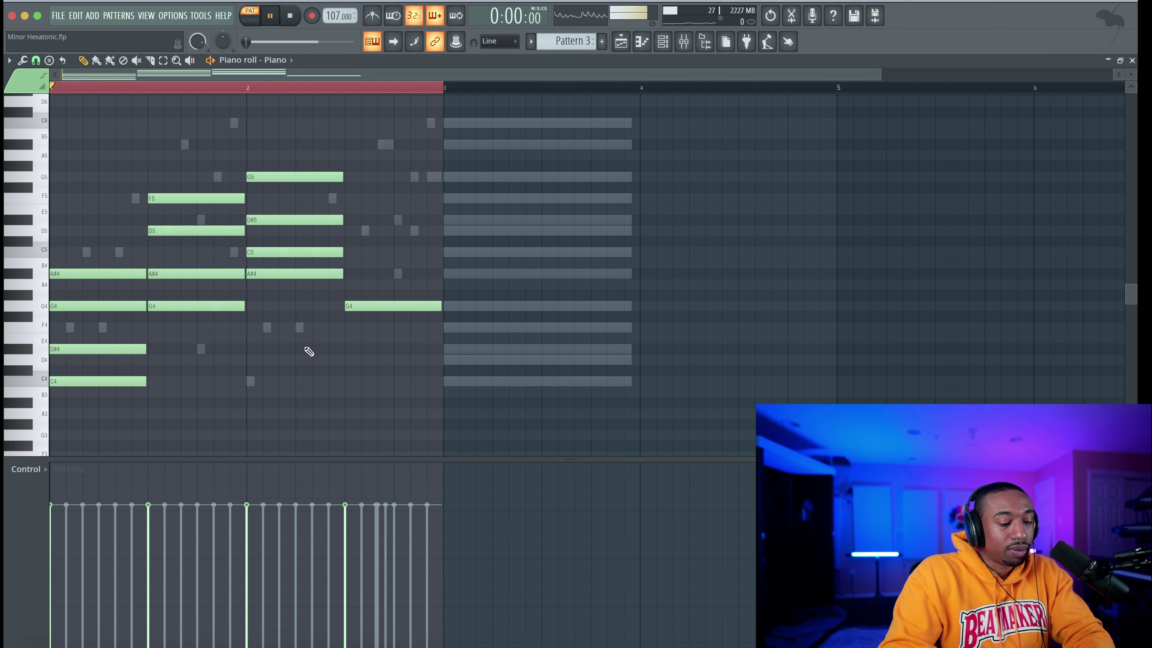
pyautogui.press('super+s')
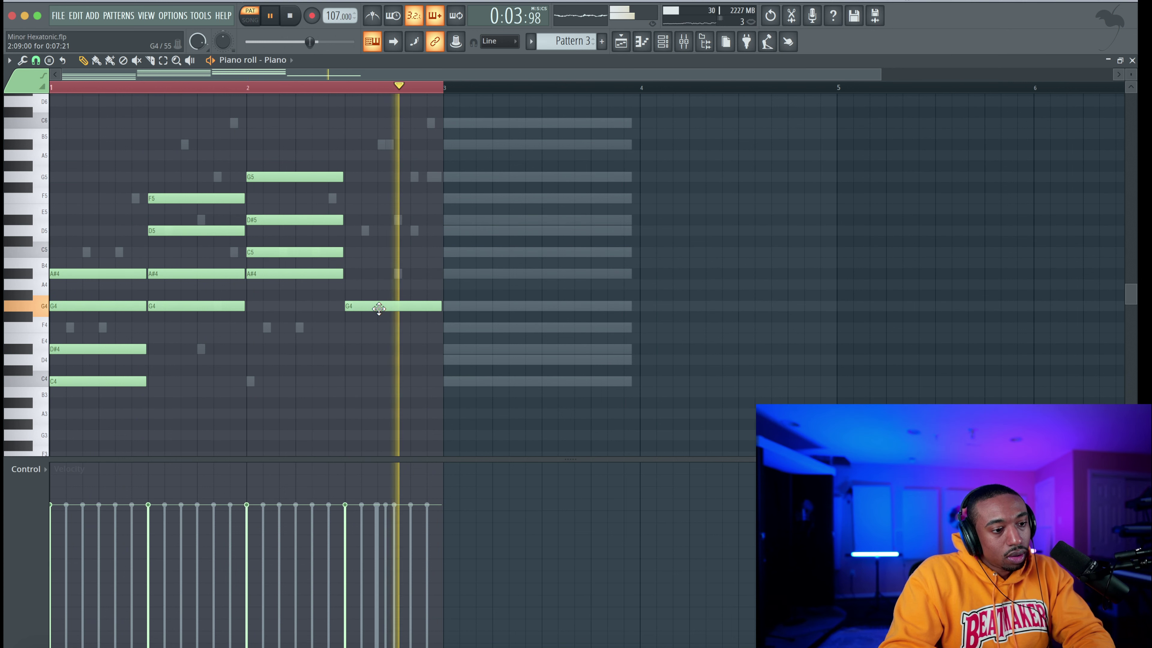
# Copy the third chord above bar 2's closing G4 note without its G5, and play the loop
pyautogui.moveTo(349, 291); pyautogui.dragTo(384, 176)
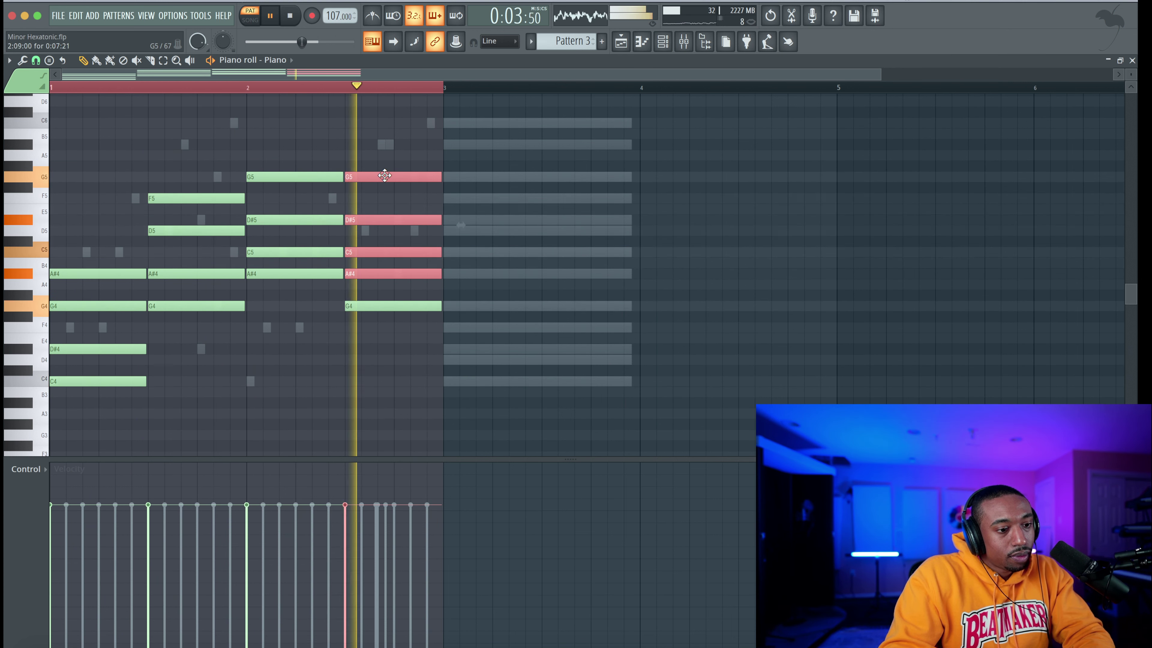
pyautogui.press('space')
pyautogui.rightClick(386, 177)
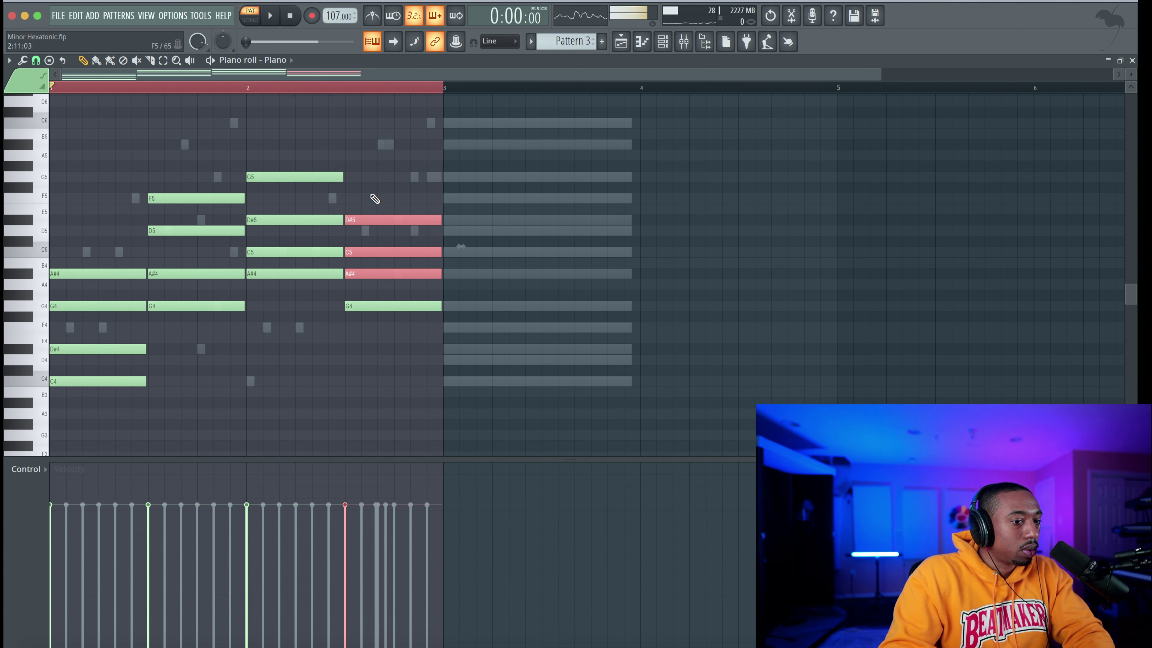
pyautogui.keyDown('ctrl'); pyautogui.moveTo(349, 173); pyautogui.dragTo(316, 180); pyautogui.keyUp('ctrl')
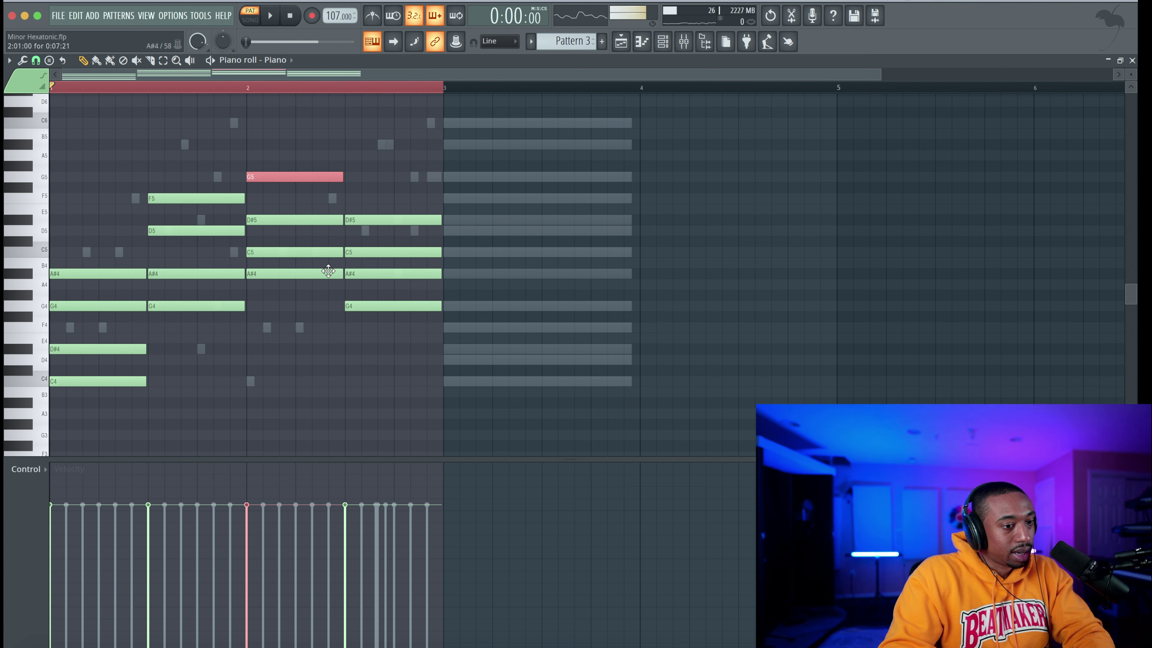
pyautogui.press('space')
pyautogui.keyDown('ctrl'); pyautogui.click(364, 328); pyautogui.keyUp('ctrl')
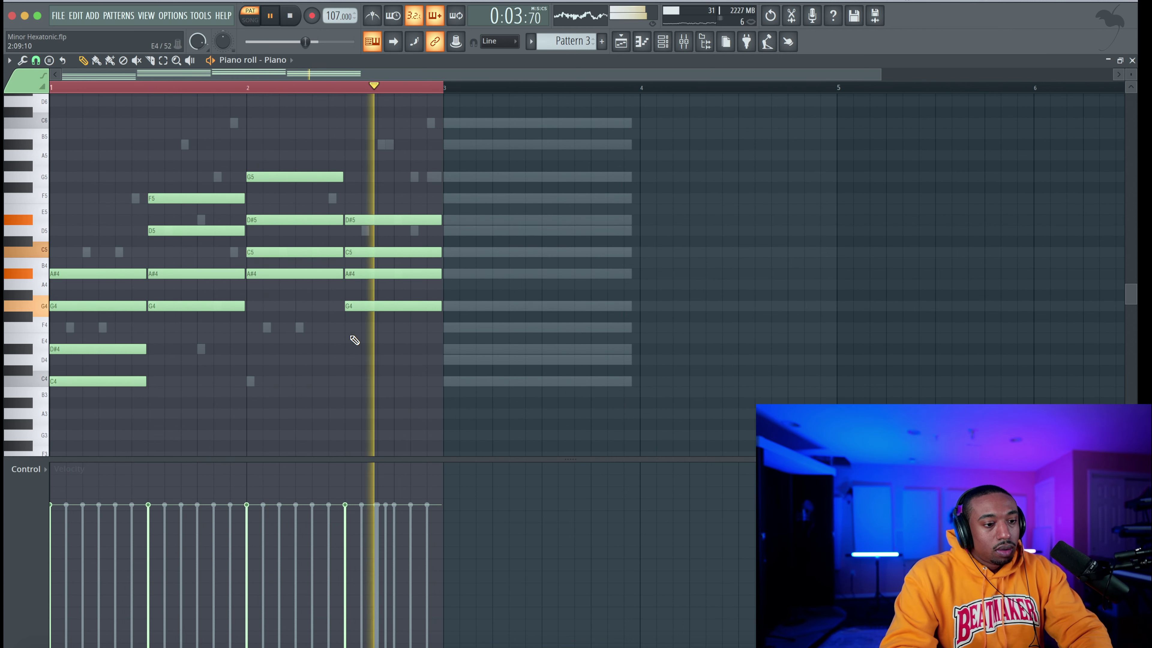
pyautogui.press('space')
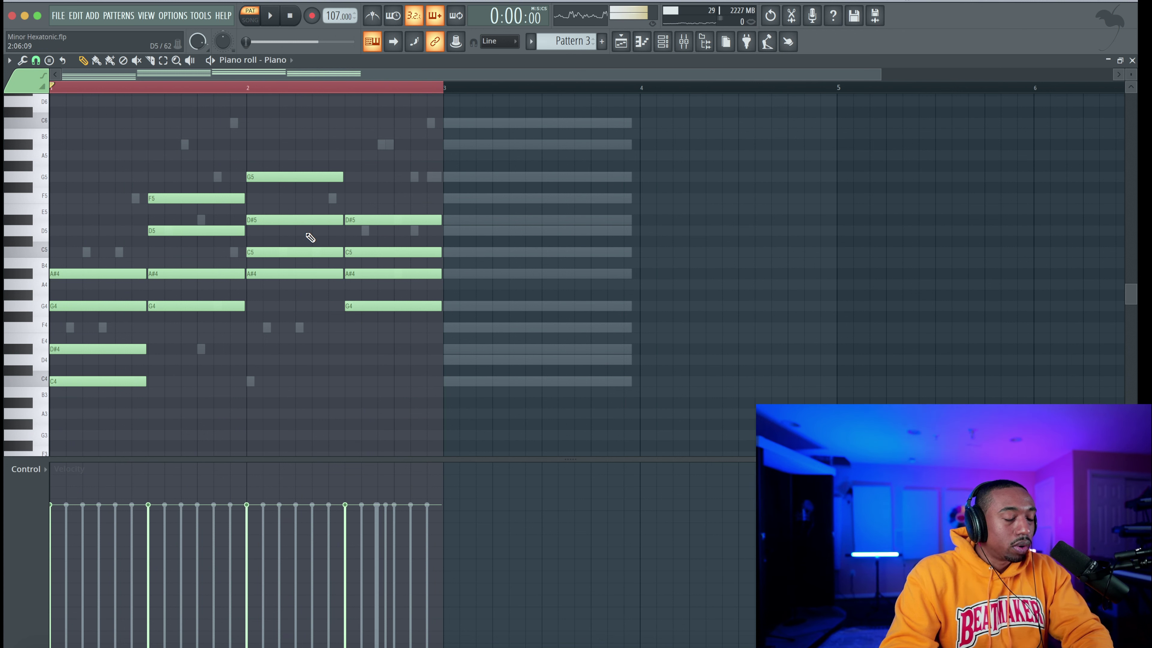
# Lower the third chord's A#4 note to G#4 while the loop plays
pyautogui.click(299, 272)
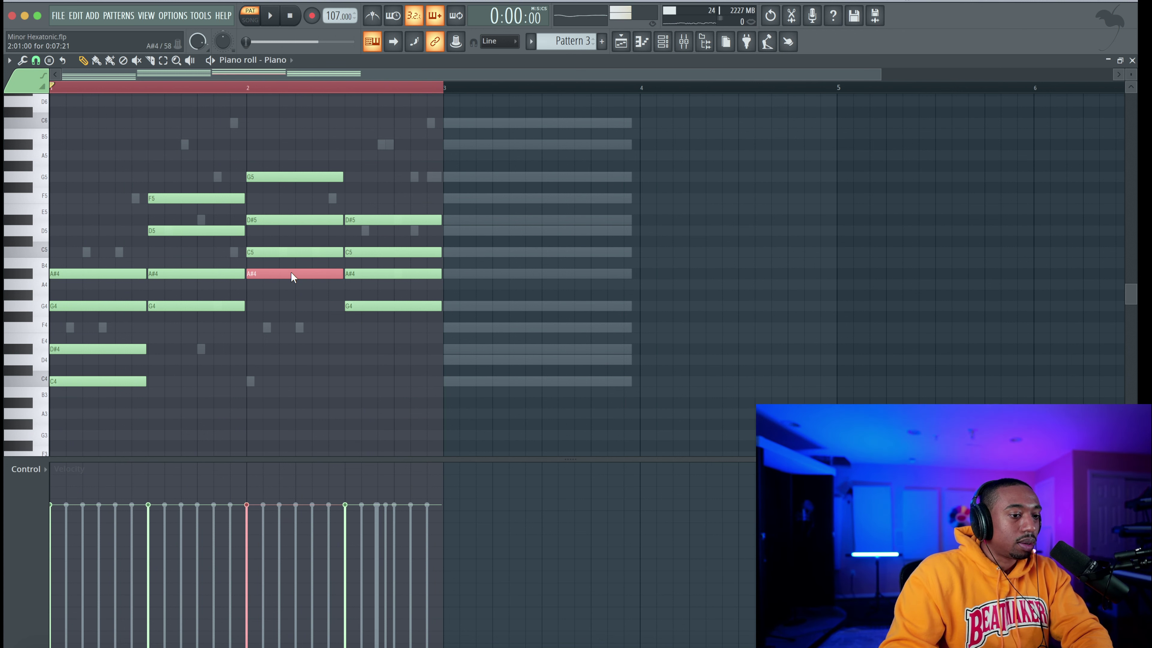
pyautogui.press('space')
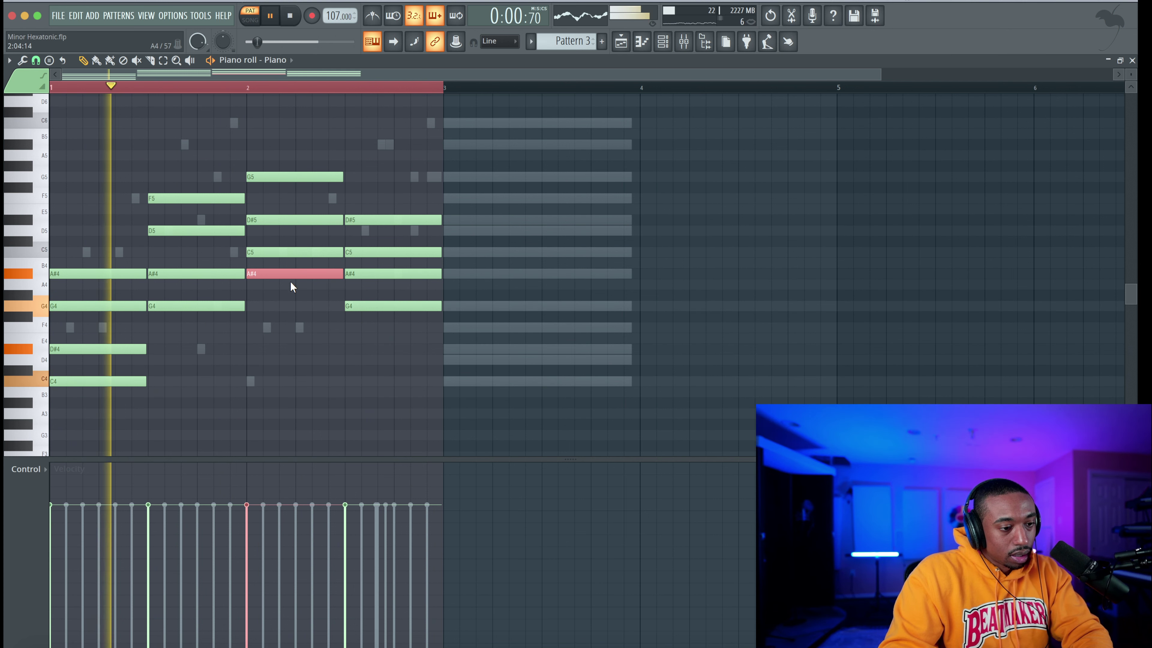
pyautogui.moveTo(290, 277); pyautogui.dragTo(291, 296)
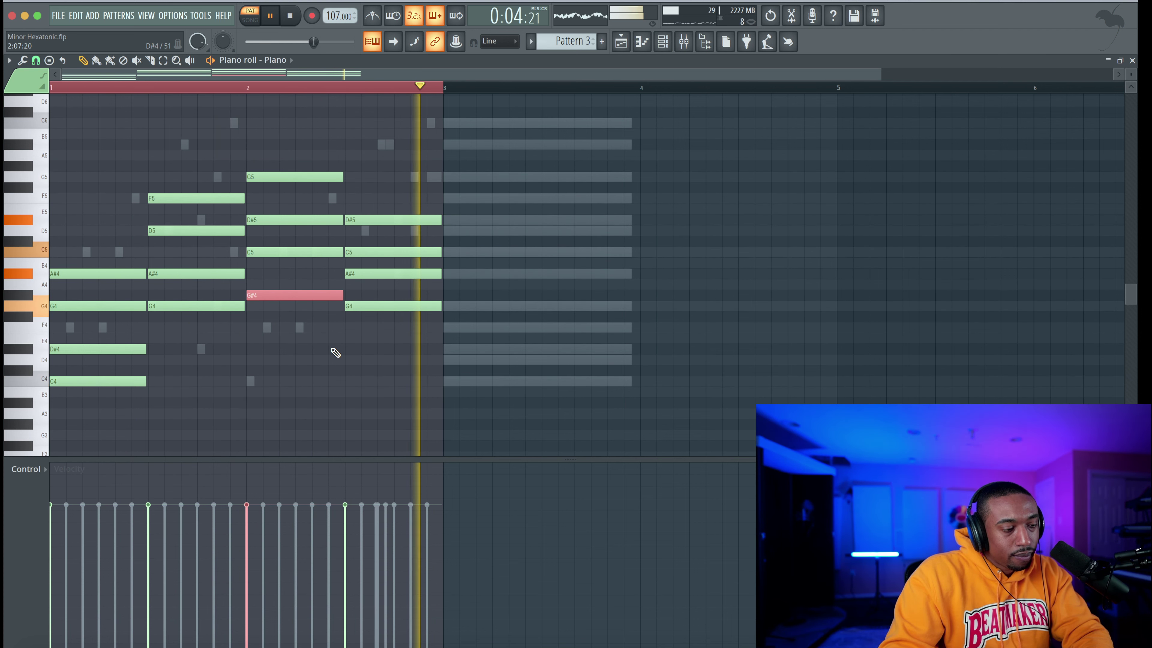
pyautogui.press('space')
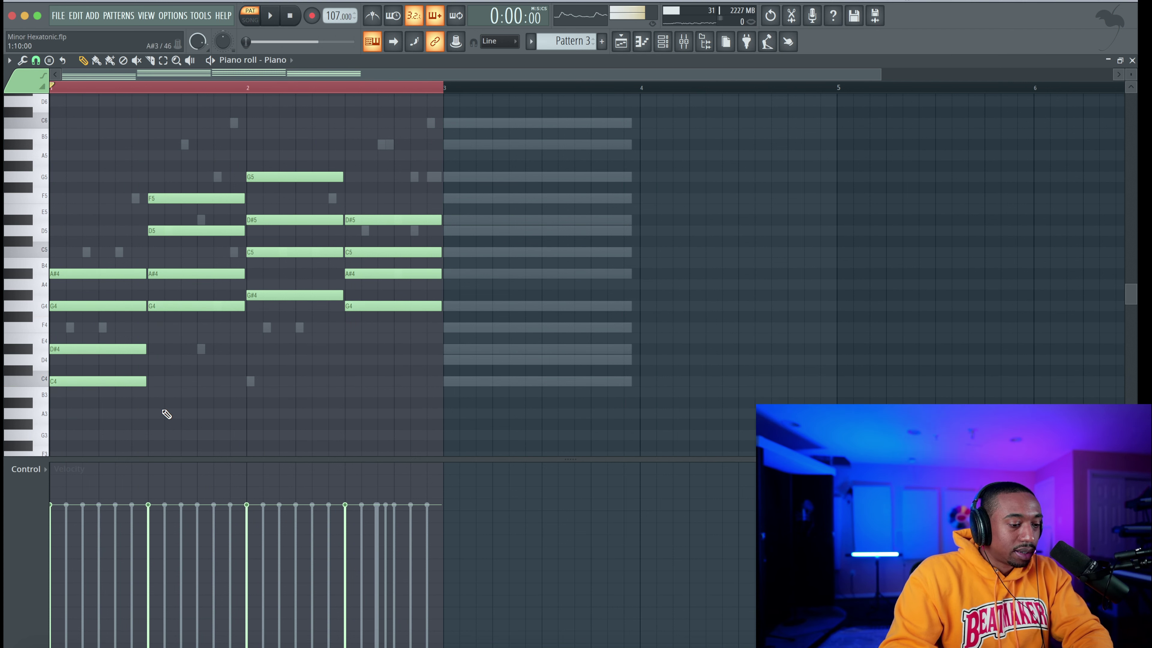
# Reduce the velocity of all four chords, slightly softer toward the first, and add a G5 note to the fourth chord while the loop plays
pyautogui.press('space')
pyautogui.moveTo(347, 554); pyautogui.dragTo(54, 564)
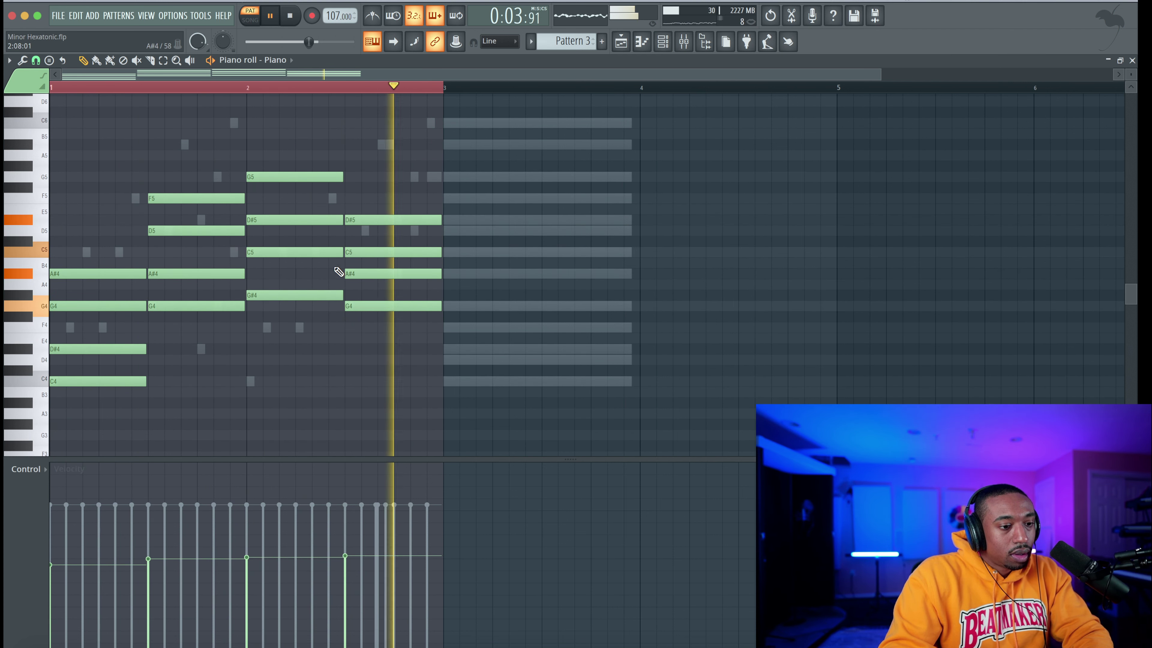
pyautogui.click(355, 177)
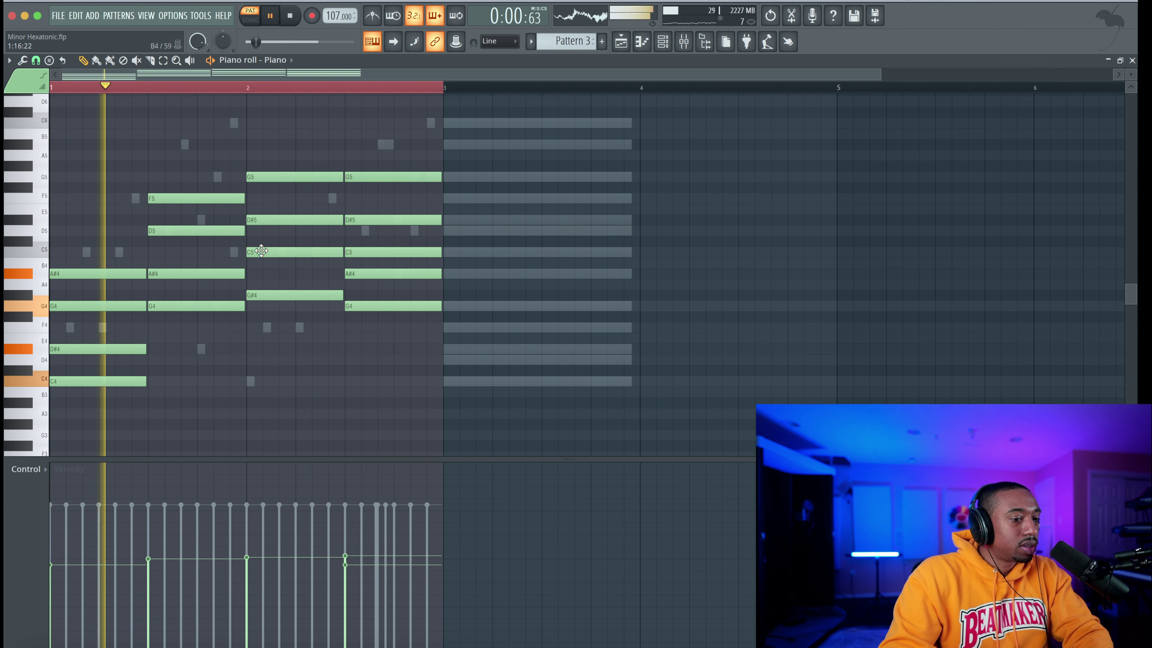
pyautogui.press('space')
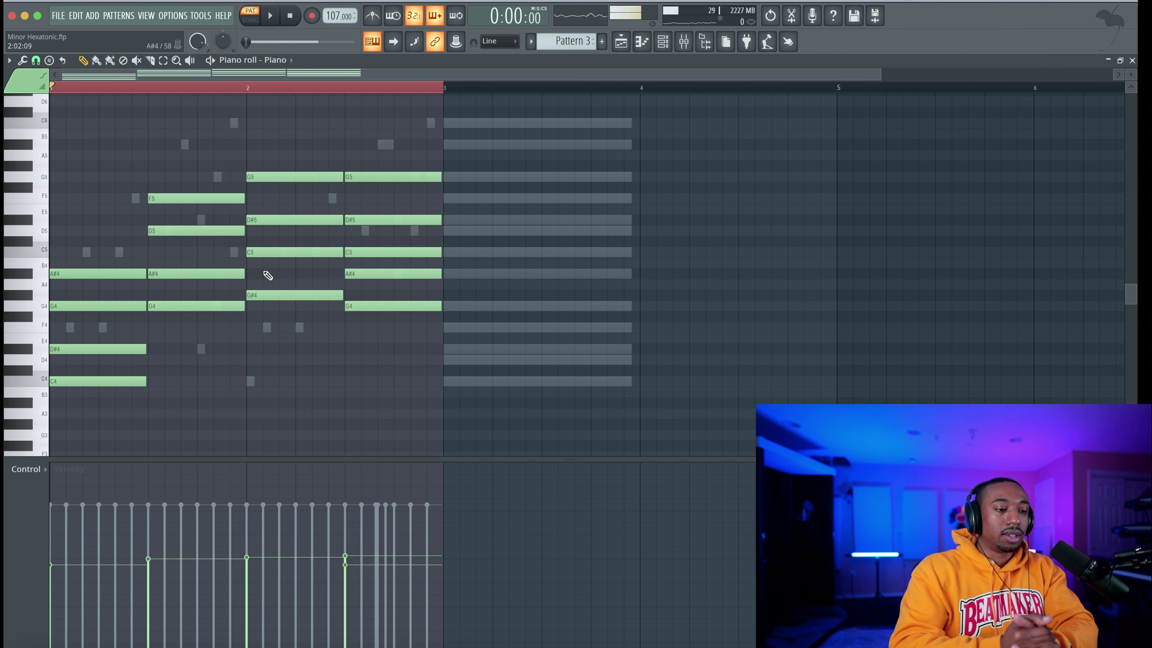
pyautogui.press('space')
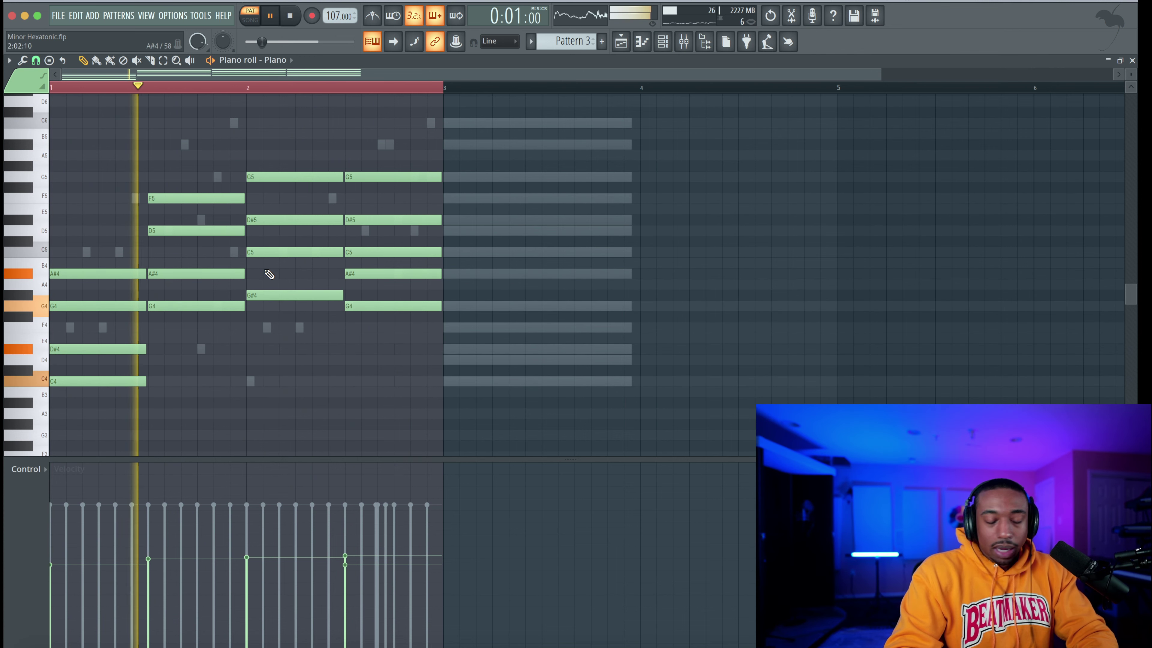
pyautogui.press('space')
# Copy the lowest note of each chord one octave down to C3, G3, G#3 and G3, and play the loop
pyautogui.scroll(-3, 154, 297)
pyautogui.click(132, 256)
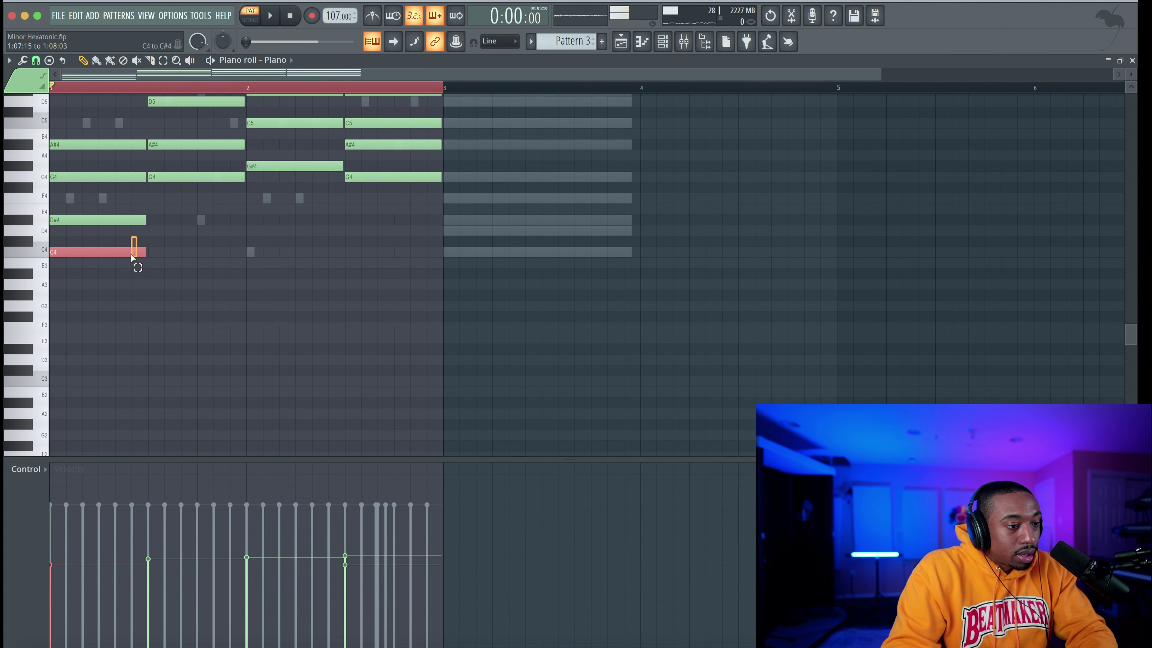
pyautogui.keyDown('ctrl'); pyautogui.click(190, 177); pyautogui.keyUp('ctrl')
pyautogui.keyDown('ctrl'); pyautogui.click(295, 166); pyautogui.keyUp('ctrl')
pyautogui.keyDown('ctrl'); pyautogui.click(358, 177); pyautogui.keyUp('ctrl')
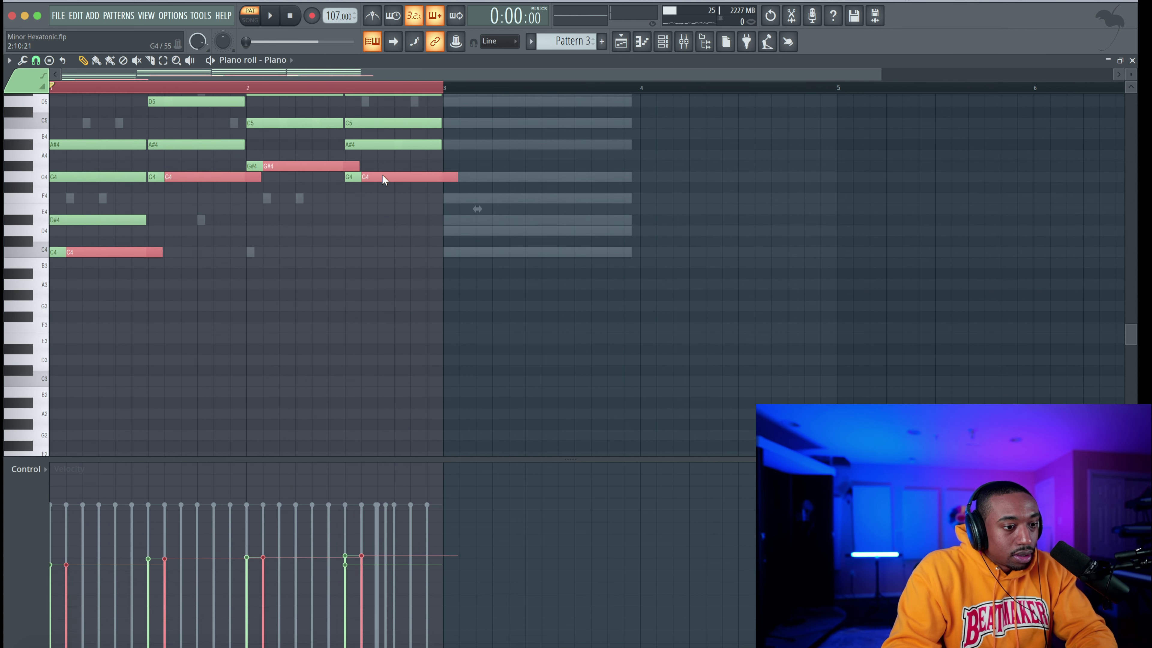
pyautogui.press('super+Down')
pyautogui.scroll(5, 350, 245)
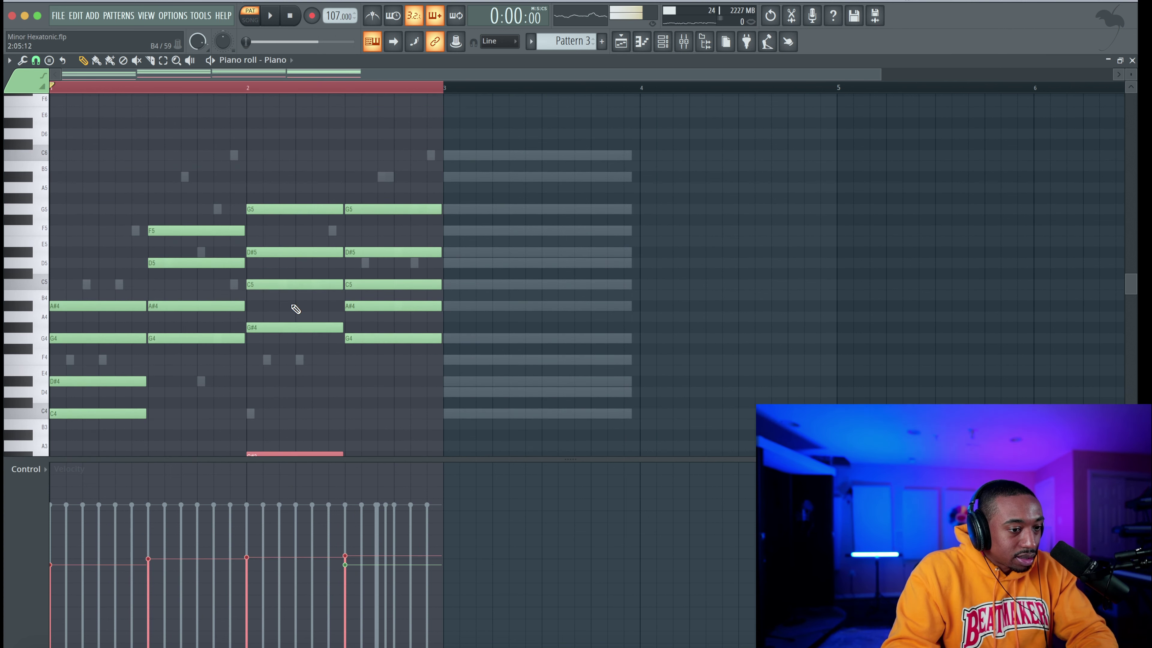
pyautogui.press('space')
pyautogui.scroll(-2, 250, 370)
pyautogui.press('space')
pyautogui.scroll(-1, 254, 376)
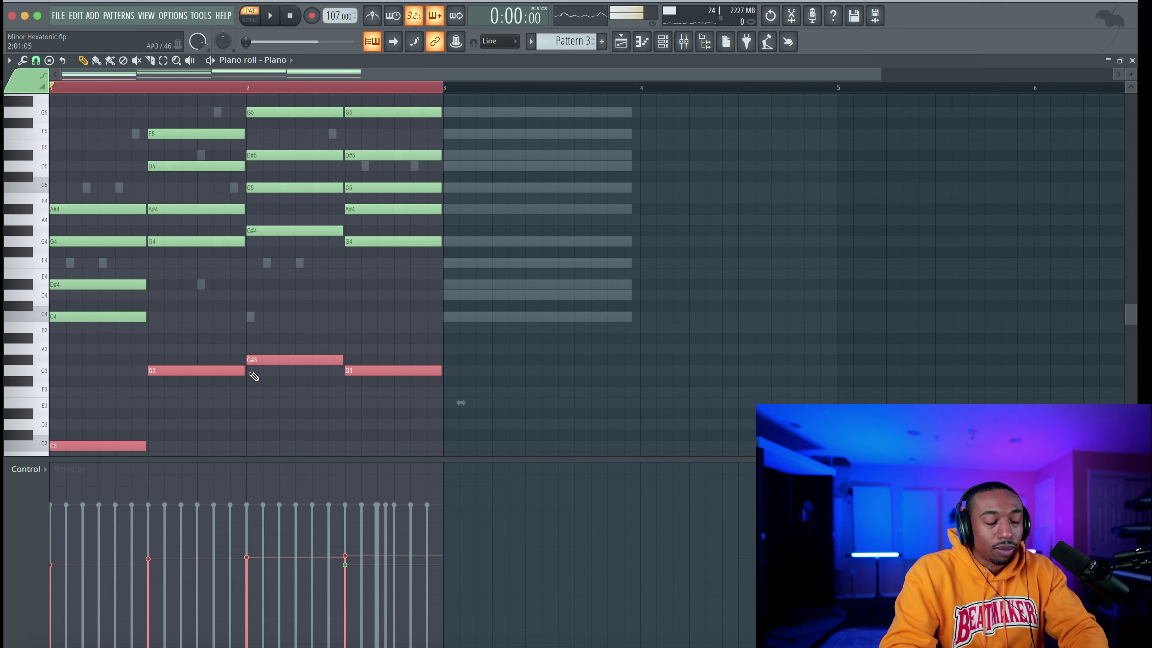
pyautogui.press('super+d')
pyautogui.press('space')
# Try doubling the four bass notes another octave lower, and delete the copies
pyautogui.scroll(-6, 263, 334)
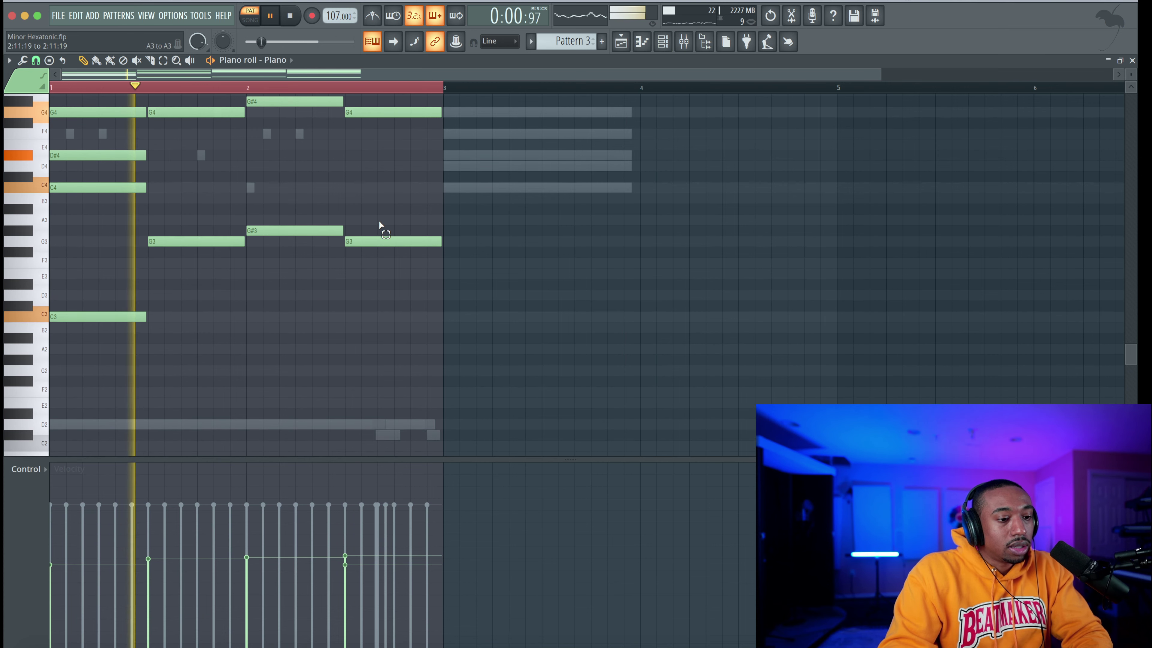
pyautogui.moveTo(380, 216); pyautogui.dragTo(84, 318)
pyautogui.press('super+c')
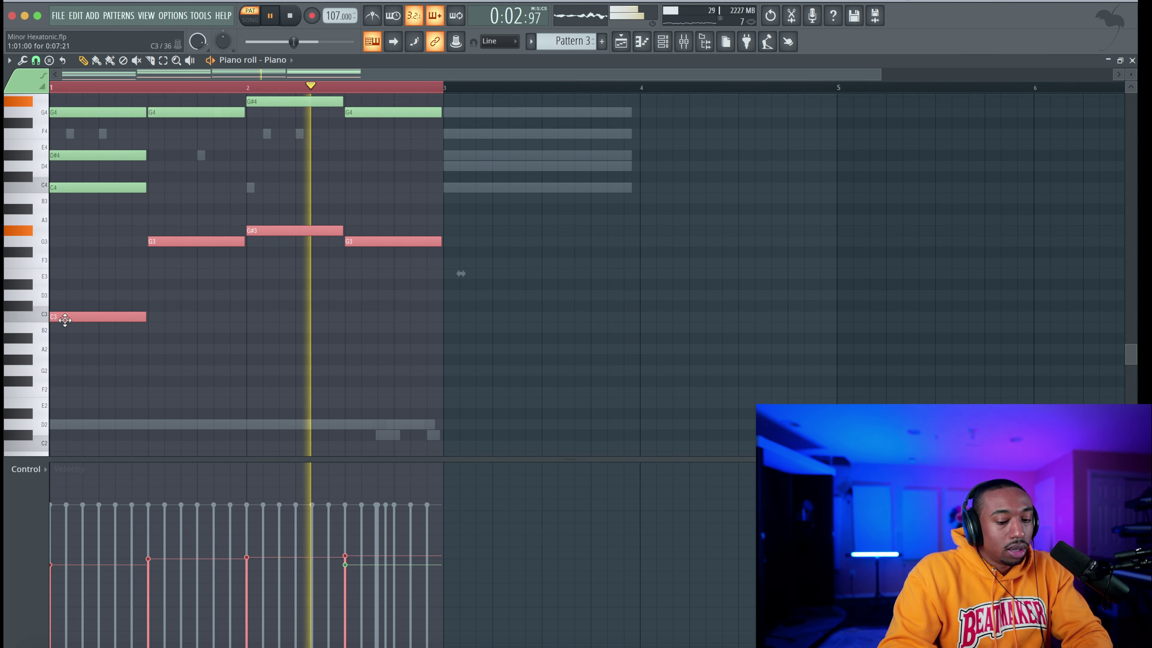
pyautogui.press('super+v')
pyautogui.press('super+Down')
pyautogui.scroll(2, 168, 307)
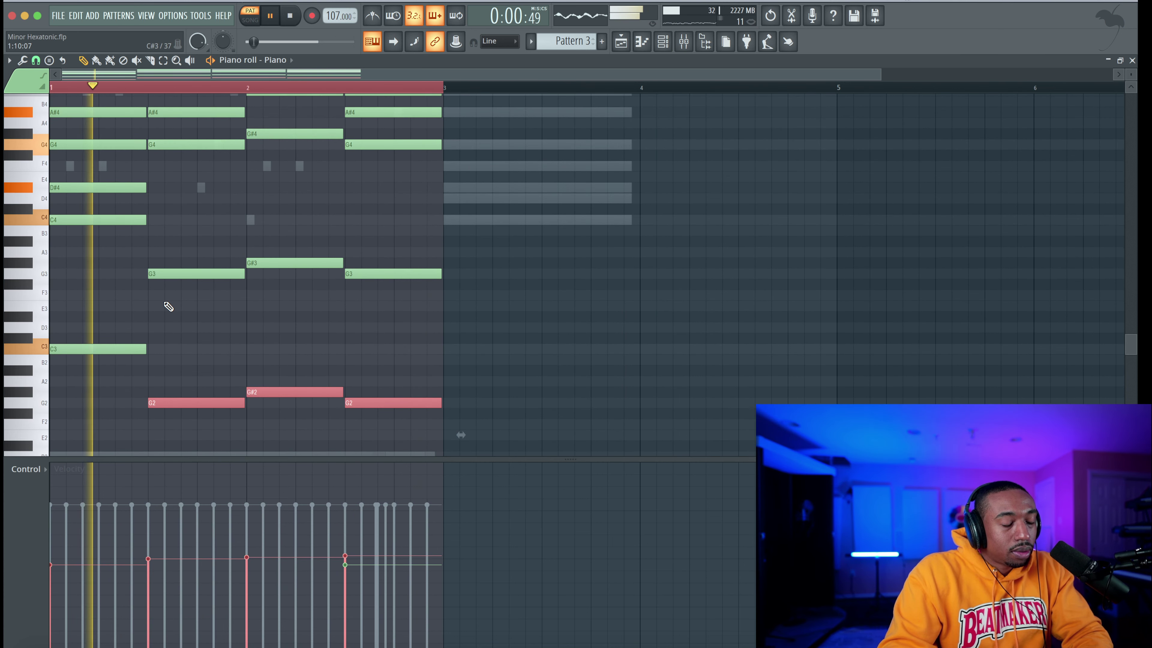
pyautogui.press('Delete')
# Lower the third chord's G#3 and G#4 notes to F3 and F4, and play the loop
pyautogui.scroll(3, 267, 338)
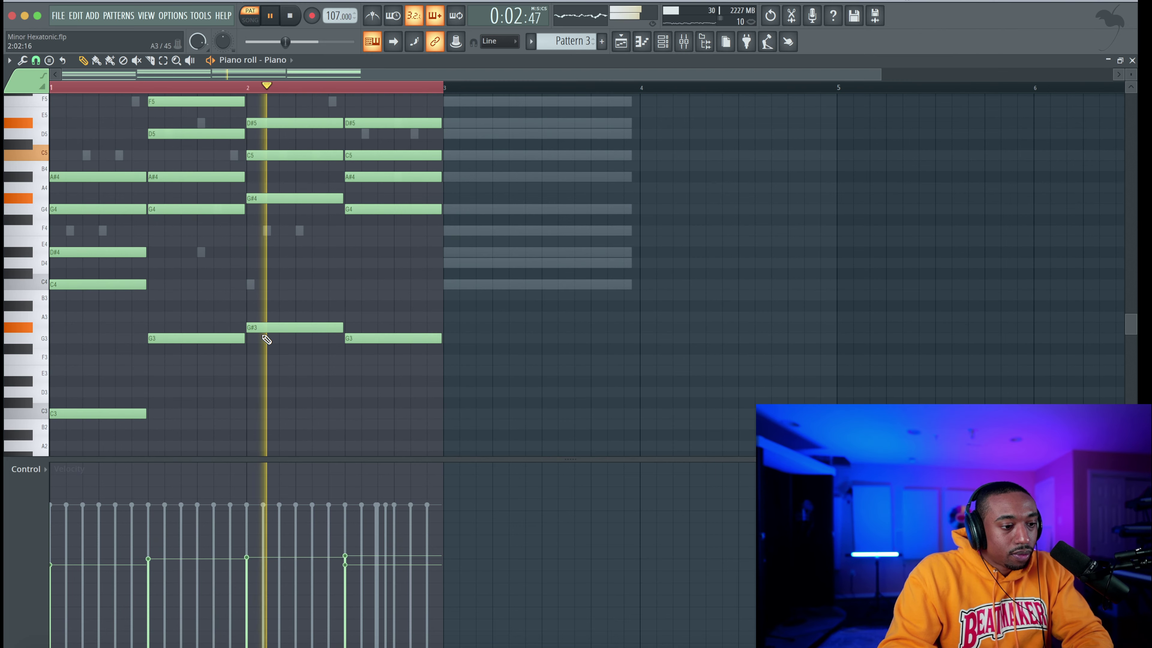
pyautogui.scroll(-5, 252, 368)
pyautogui.press('space')
pyautogui.scroll(4, 265, 198)
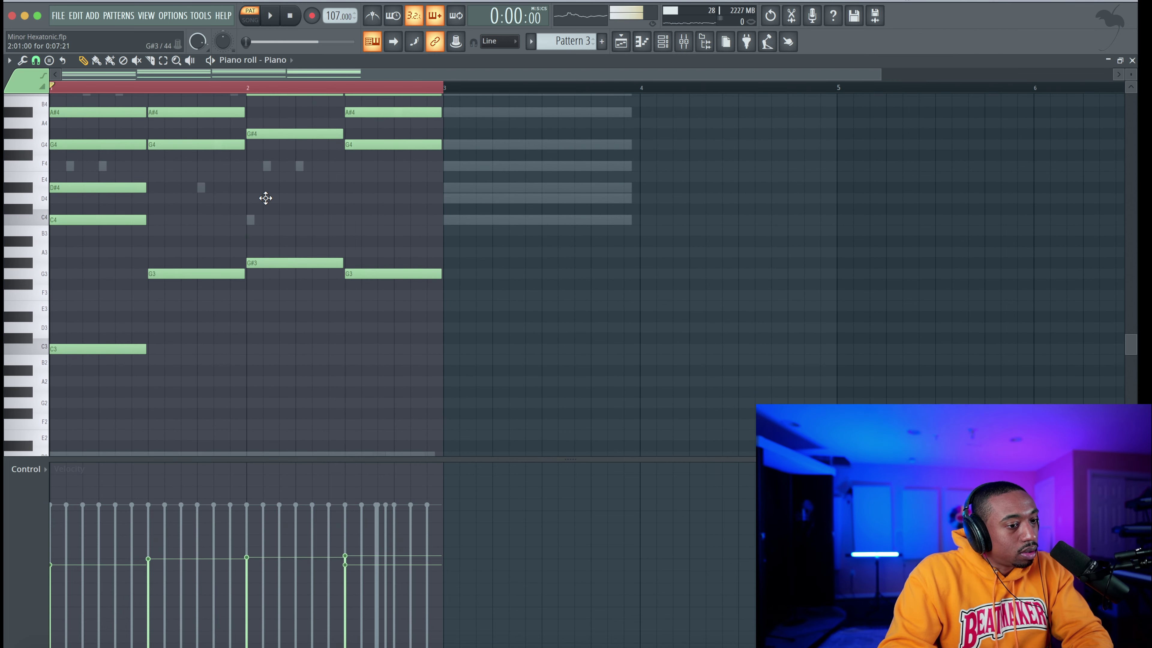
pyautogui.scroll(6, 269, 205)
pyautogui.press('space')
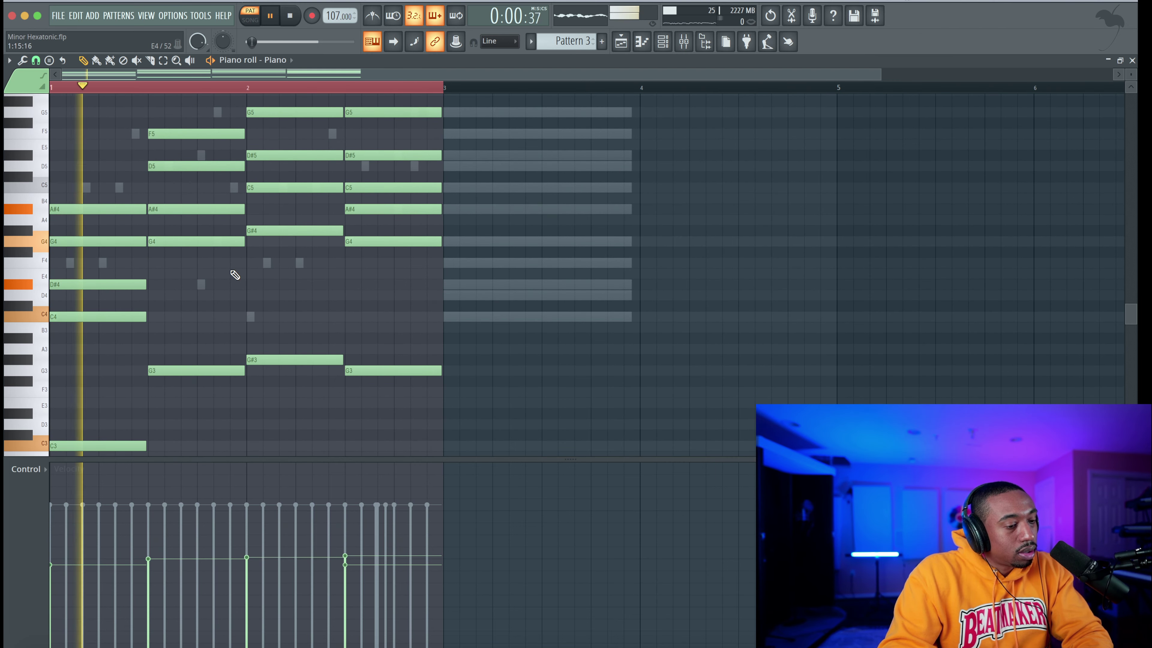
pyautogui.moveTo(277, 393); pyautogui.dragTo(276, 245)
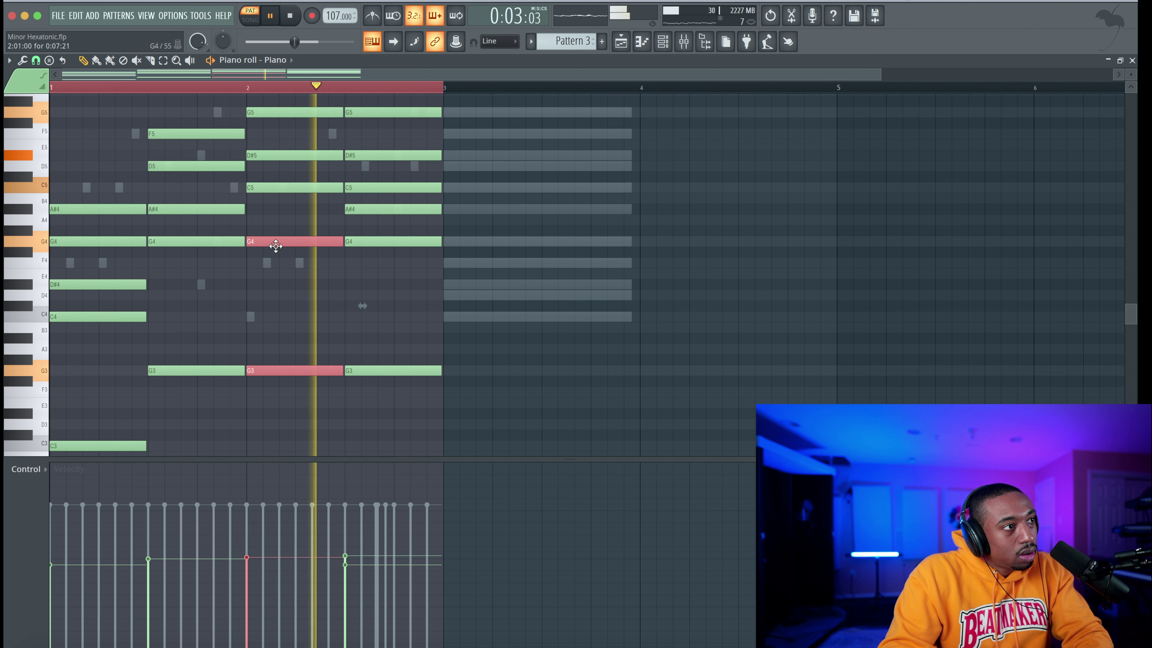
pyautogui.press('space')
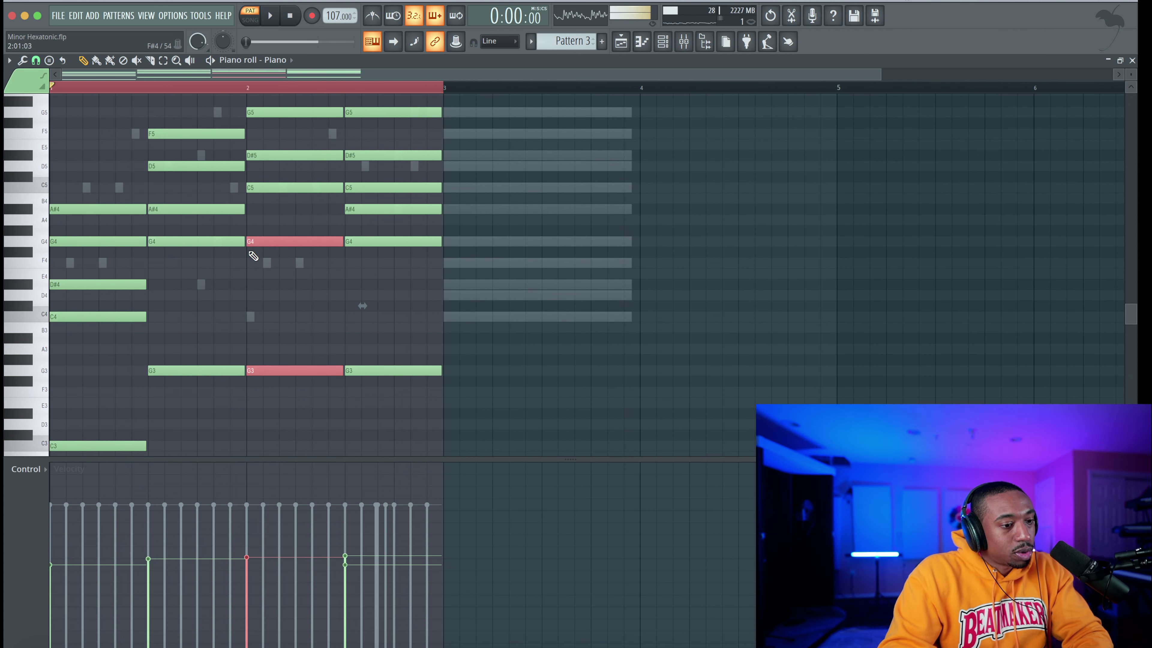
pyautogui.moveTo(254, 250); pyautogui.dragTo(253, 273)
pyautogui.press('space')
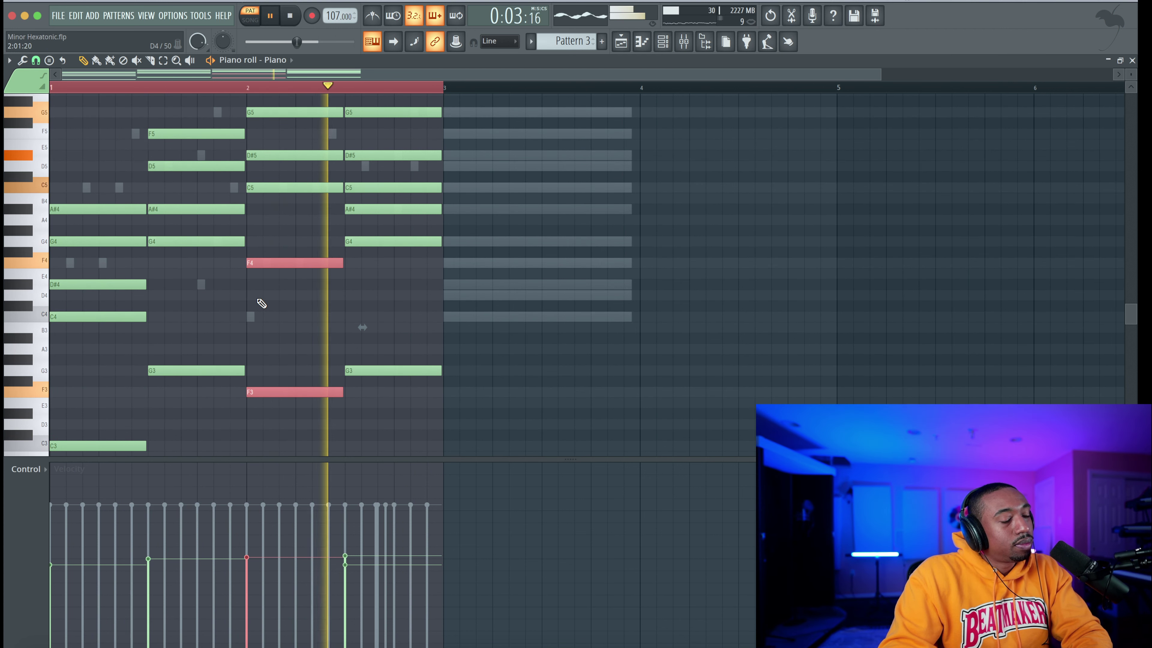
# Replace the fourth chord's G3 bass note with F3 and lower its G4 note to F4
pyautogui.moveTo(380, 227); pyautogui.dragTo(383, 392)
pyautogui.rightClick(385, 391)
pyautogui.rightClick(403, 372)
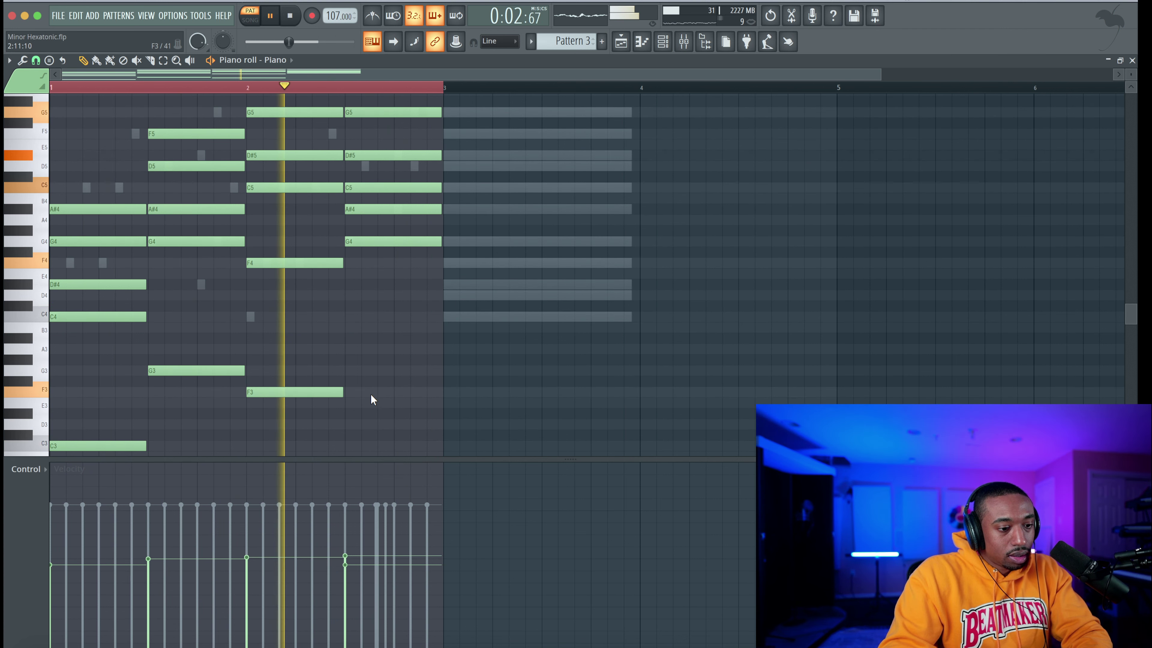
pyautogui.click(353, 392)
pyautogui.moveTo(370, 242); pyautogui.dragTo(371, 267)
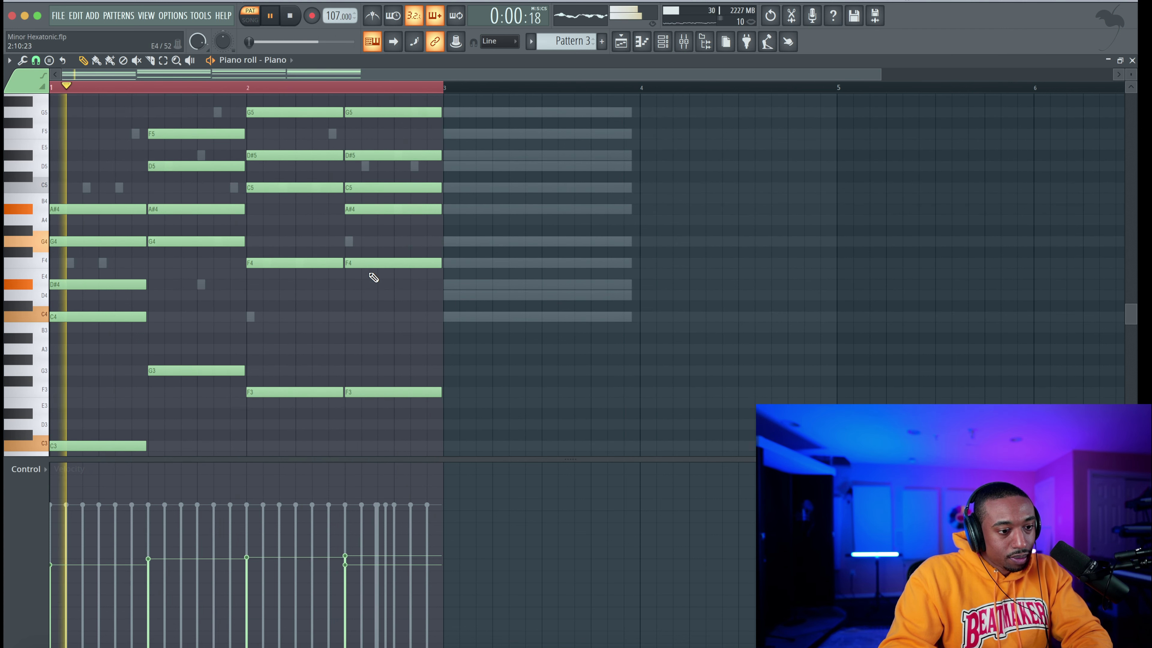
# Try moving the fourth chord's two F notes to G2 and G3, and to C3 and C4, while the loop plays
pyautogui.scroll(3, 370, 297)
pyautogui.moveTo(360, 139); pyautogui.dragTo(360, 338)
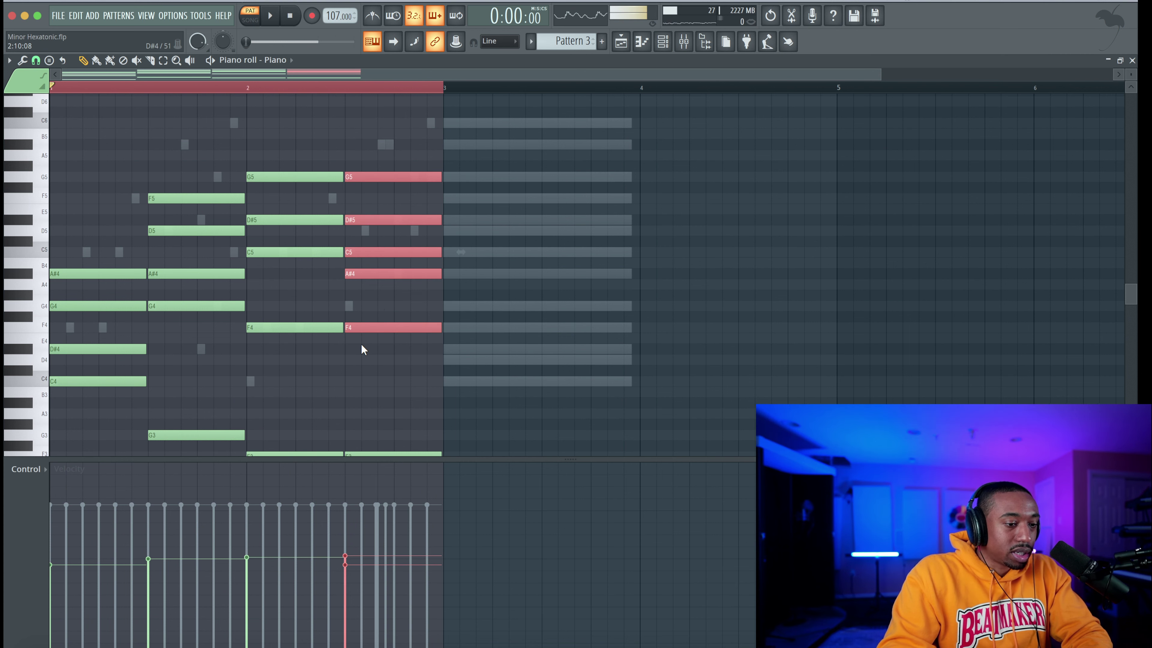
pyautogui.keyDown('super'); pyautogui.click(379, 309); pyautogui.keyUp('super')
pyautogui.scroll(-1, 381, 309)
pyautogui.moveTo(381, 273); pyautogui.dragTo(380, 434)
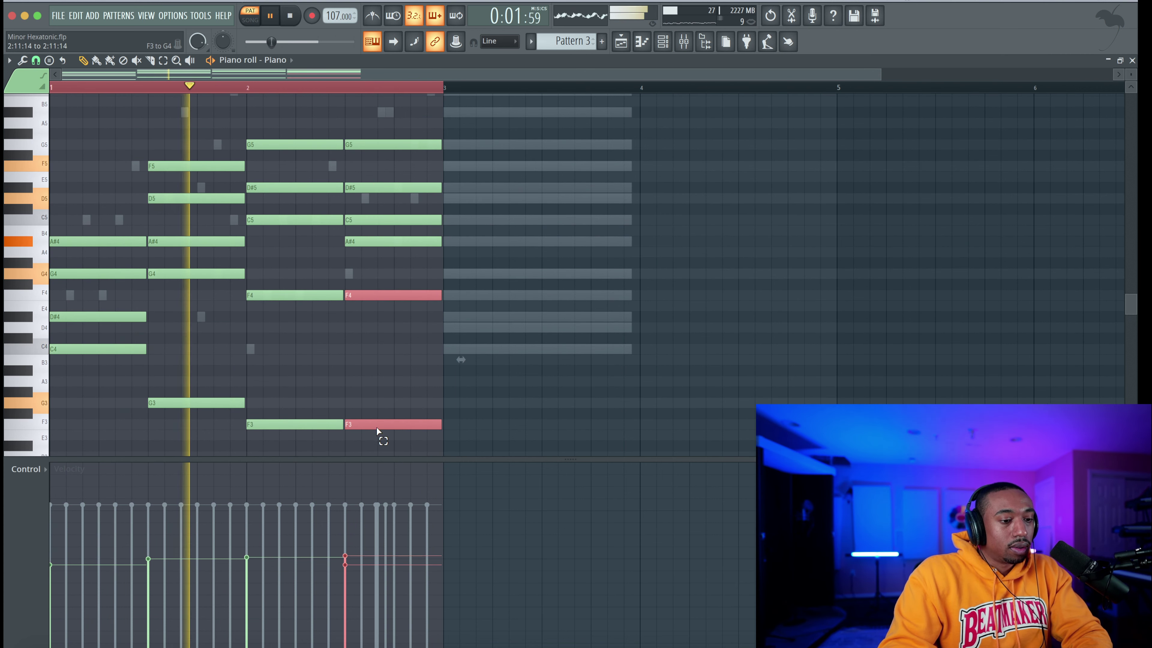
pyautogui.scroll(-3, 376, 427)
pyautogui.moveTo(365, 327); pyautogui.dragTo(363, 435)
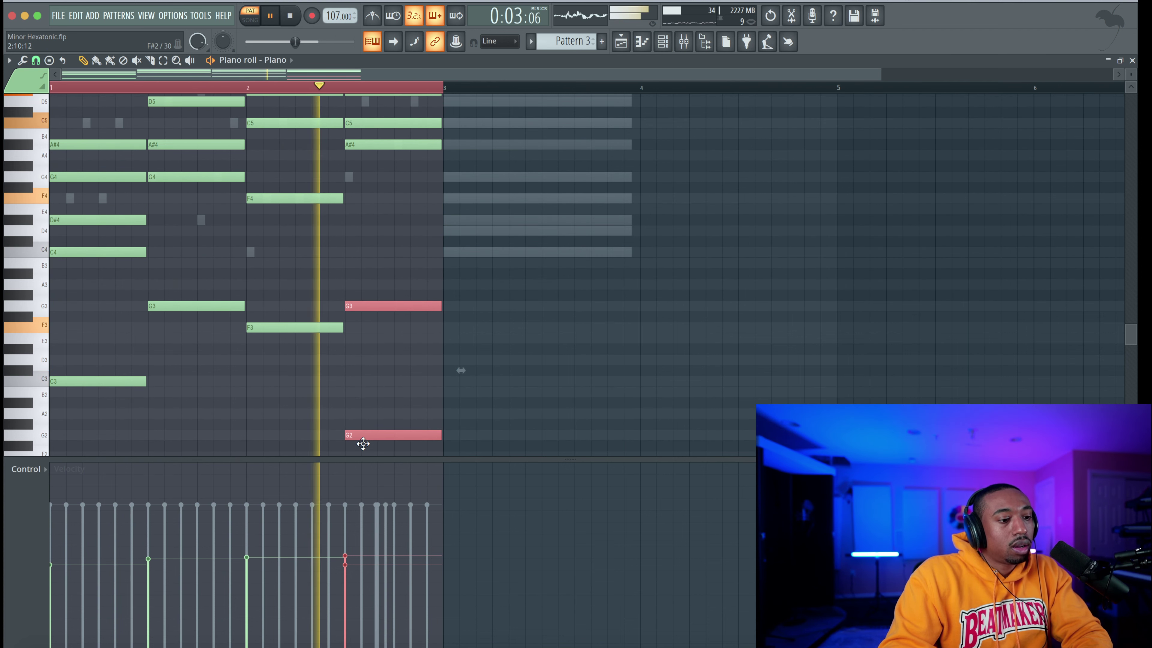
pyautogui.moveTo(362, 442); pyautogui.dragTo(365, 379)
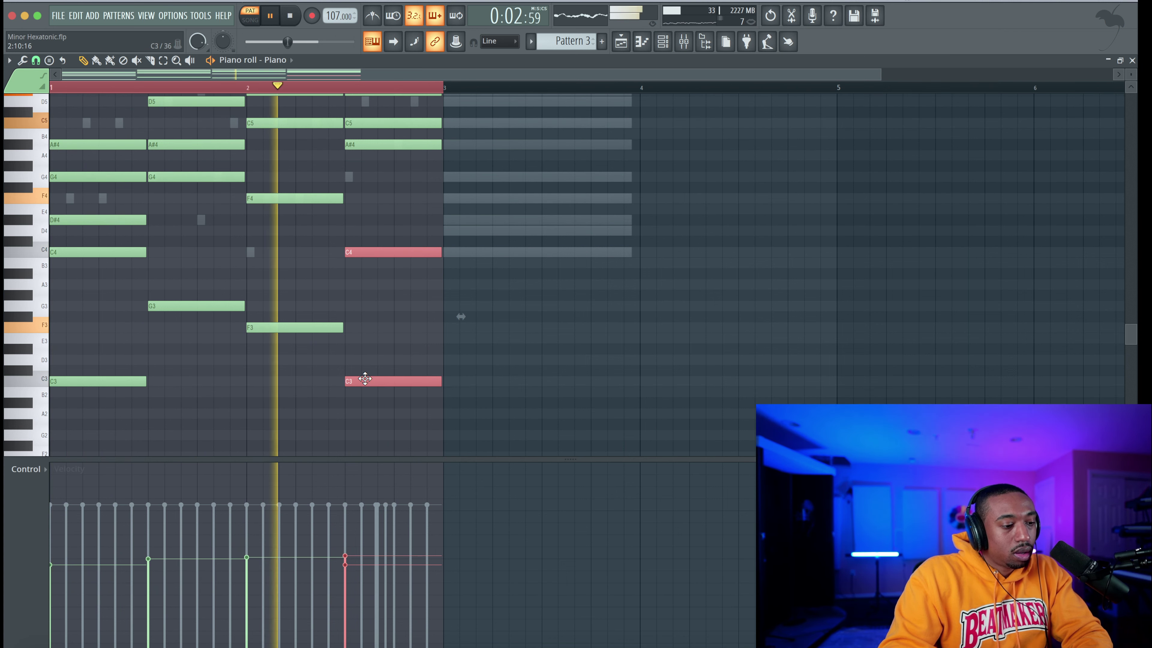
pyautogui.scroll(3, 361, 322)
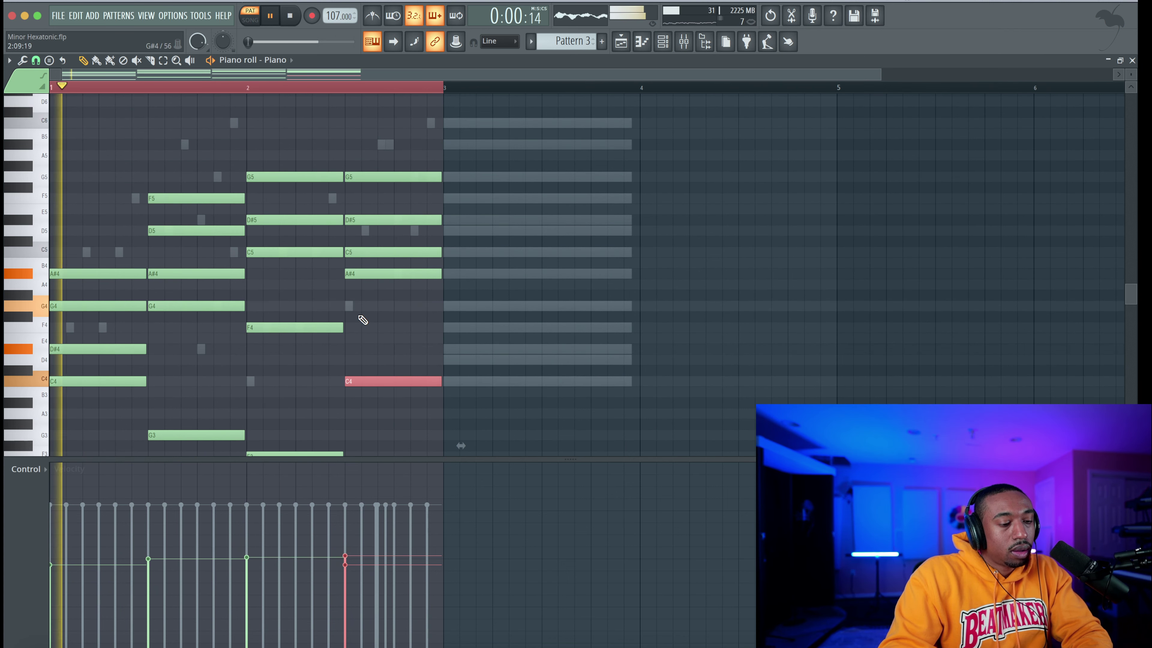
pyautogui.moveTo(364, 380); pyautogui.dragTo(370, 191)
pyautogui.press('space')
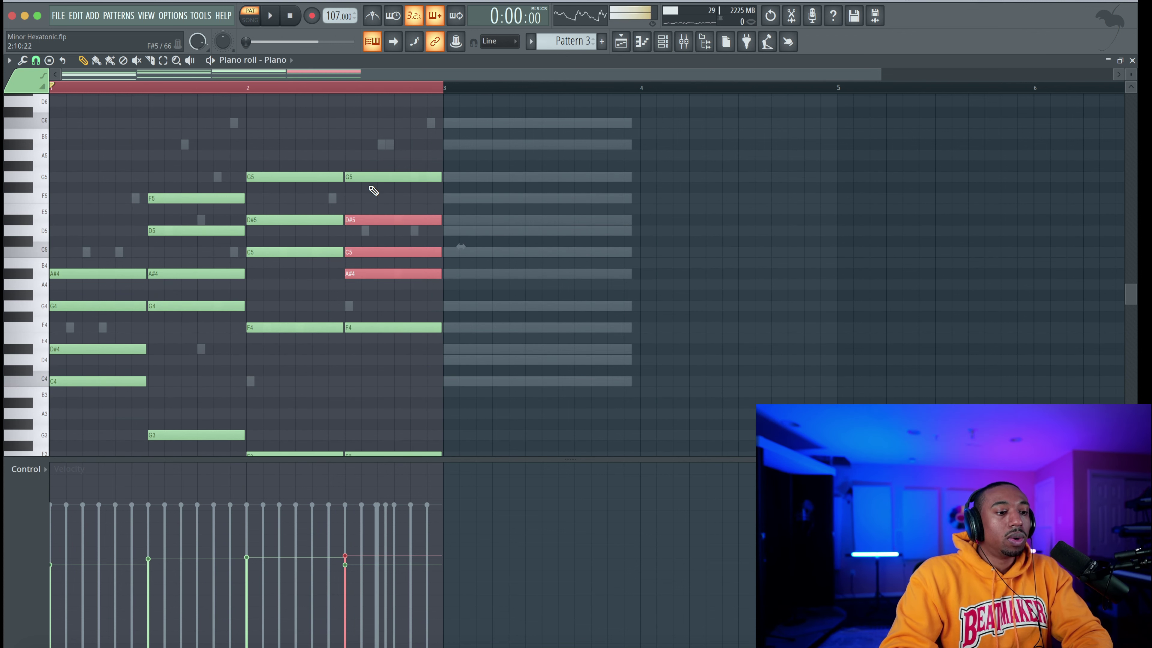
# Try removing the G5 note from the fourth chord, and undo the deletion
pyautogui.rightClick(369, 193)
pyautogui.moveTo(360, 117); pyautogui.dragTo(375, 356)
pyautogui.click(368, 322)
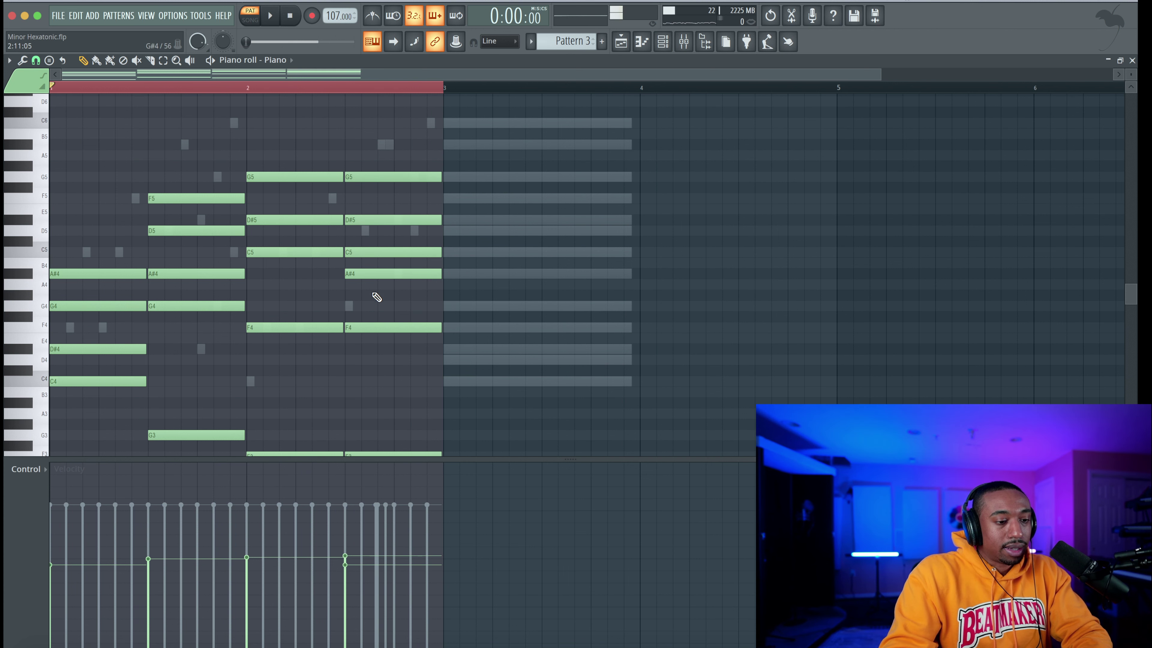
pyautogui.moveTo(372, 286); pyautogui.dragTo(371, 232)
pyautogui.rightClick(375, 177)
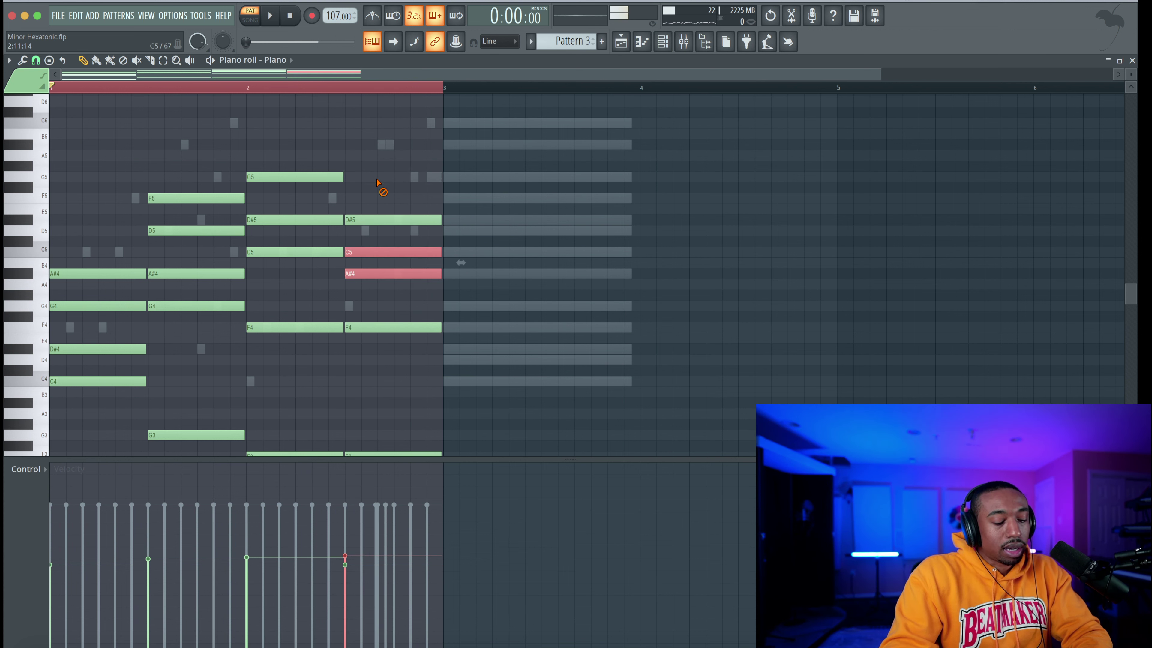
pyautogui.hotkey('ctrl', 'z')
# Raise the fourth chord's A#4 note one octave to A#5
pyautogui.click(370, 274)
pyautogui.hotkey('ctrl', 'Up')
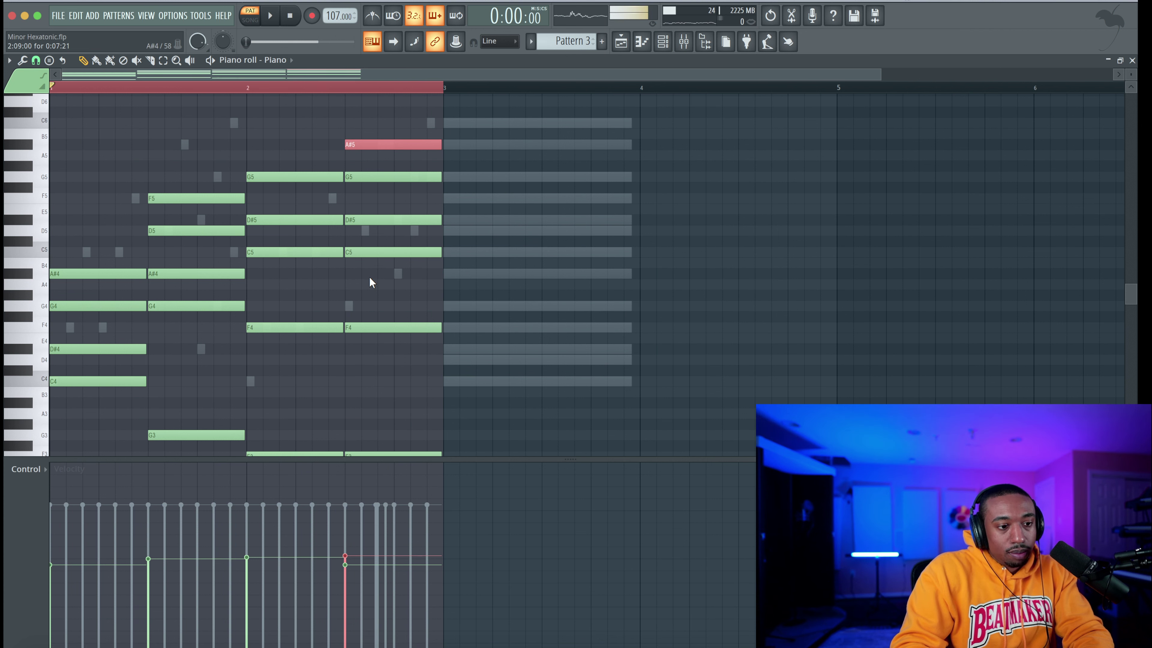
pyautogui.click(369, 278)
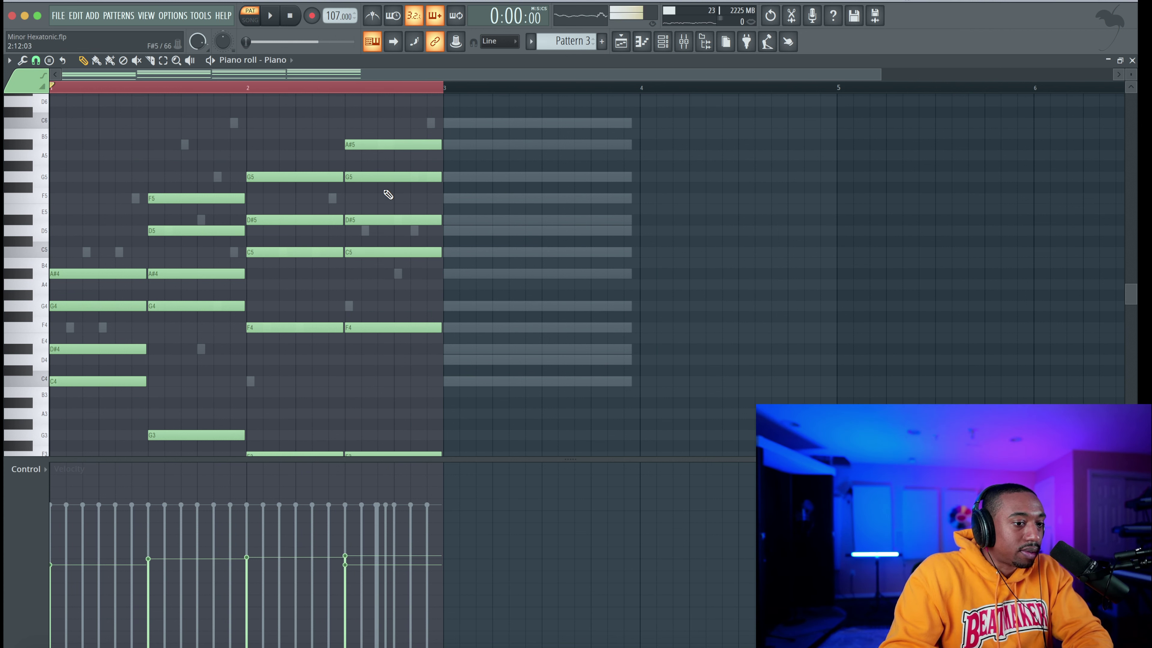
# Lower the fourth chord's C5 and G5 notes by one semitone to B4 and F#5
pyautogui.moveTo(400, 138); pyautogui.dragTo(389, 349)
pyautogui.rightClick(397, 300)
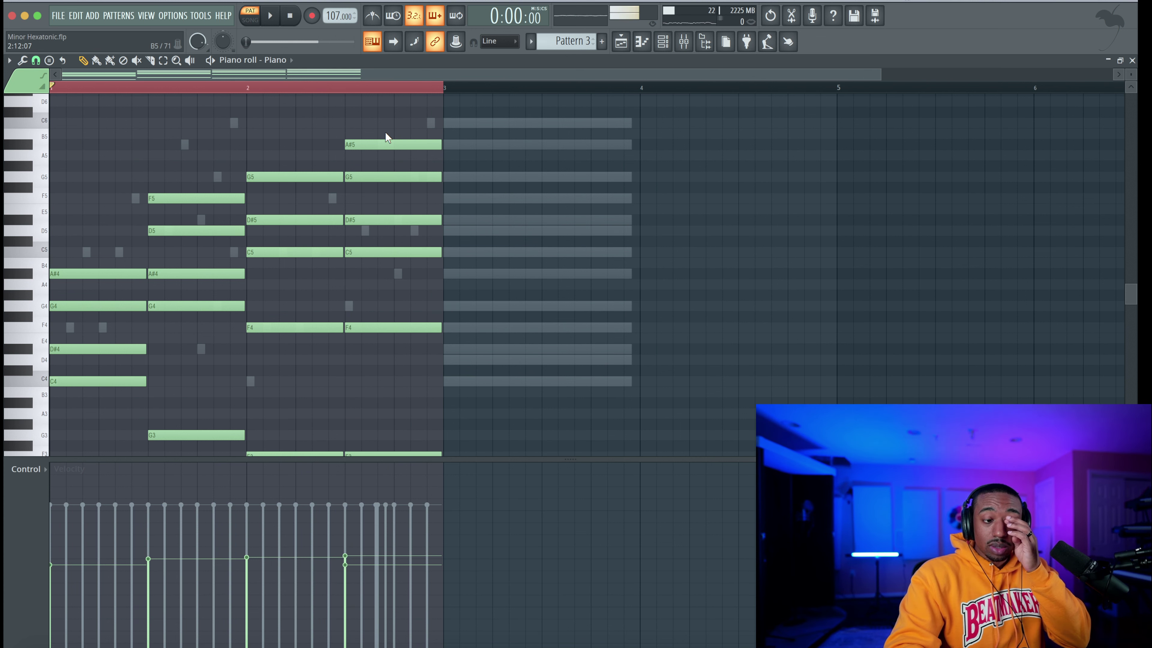
pyautogui.keyDown('ctrl'); pyautogui.click(376, 251); pyautogui.keyUp('ctrl')
pyautogui.keyDown('ctrl'); pyautogui.click(380, 177); pyautogui.keyUp('ctrl')
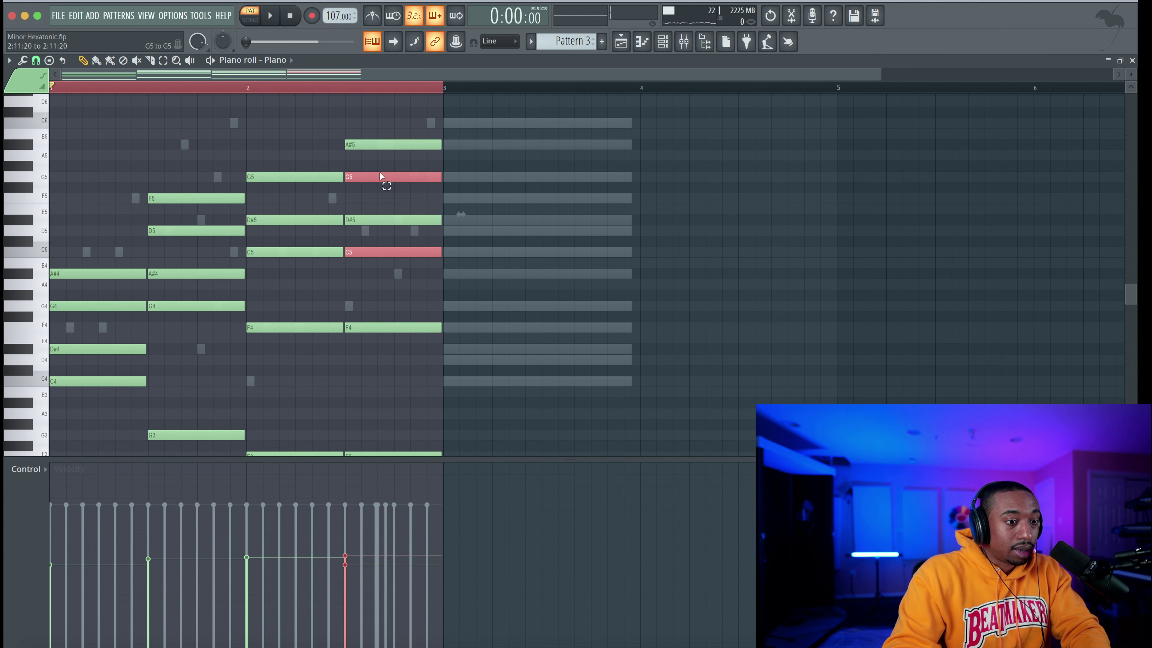
pyautogui.hotkey('shift', 'Down')
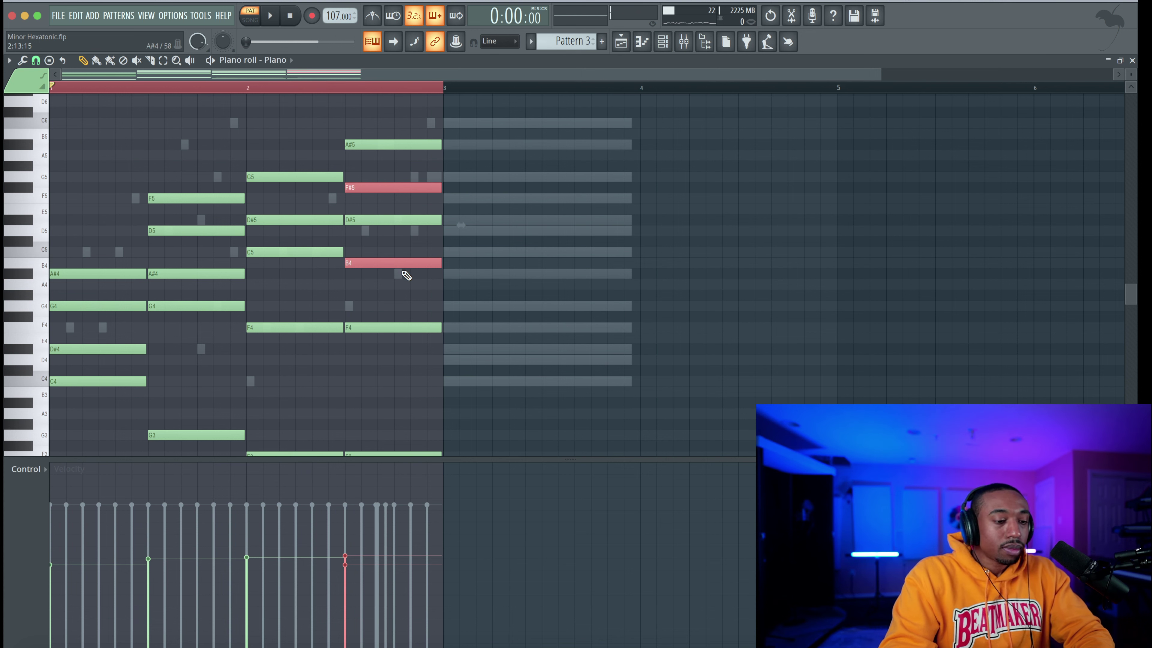
# Try lowering the fourth chord's A#5 note one octave to A#4, return it to A#5, and start playback
pyautogui.keyDown('ctrl'); pyautogui.click(386, 187); pyautogui.keyUp('ctrl')
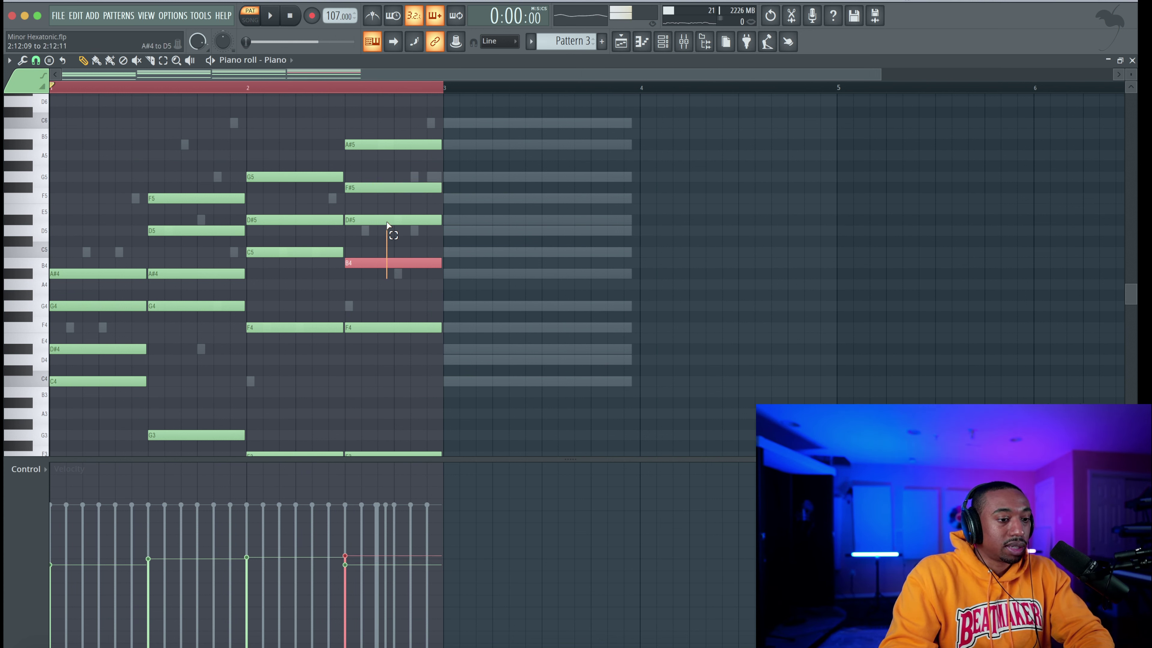
pyautogui.keyDown('ctrl'); pyautogui.click(386, 221); pyautogui.keyUp('ctrl')
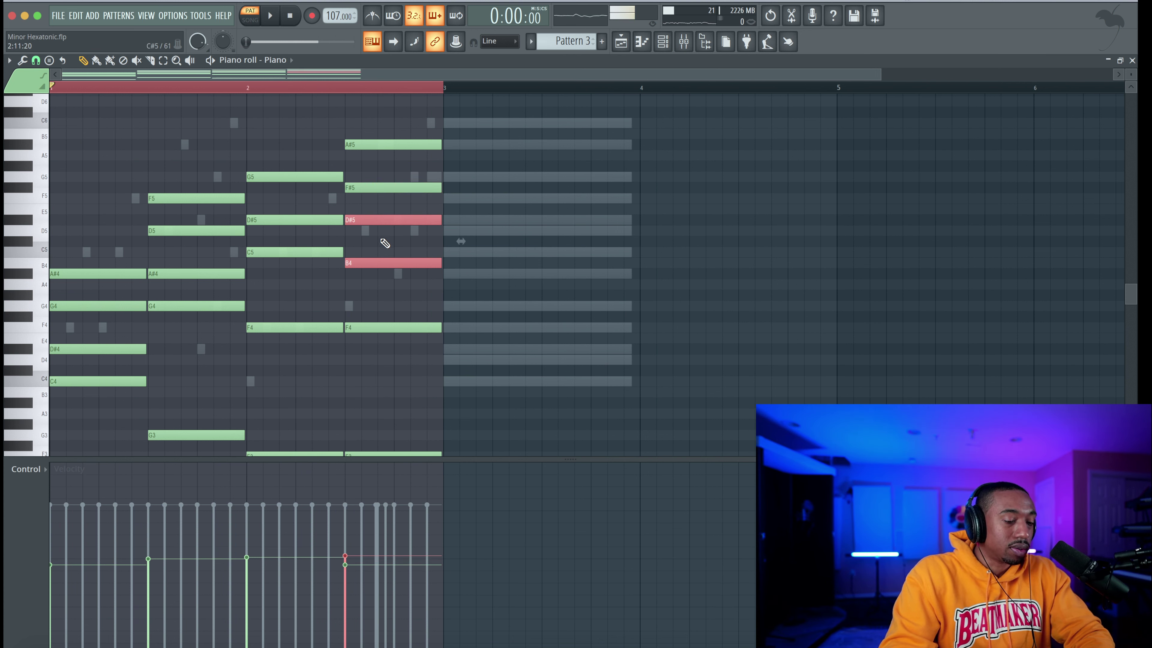
pyautogui.keyDown('ctrl'); pyautogui.click(385, 145); pyautogui.keyUp('ctrl')
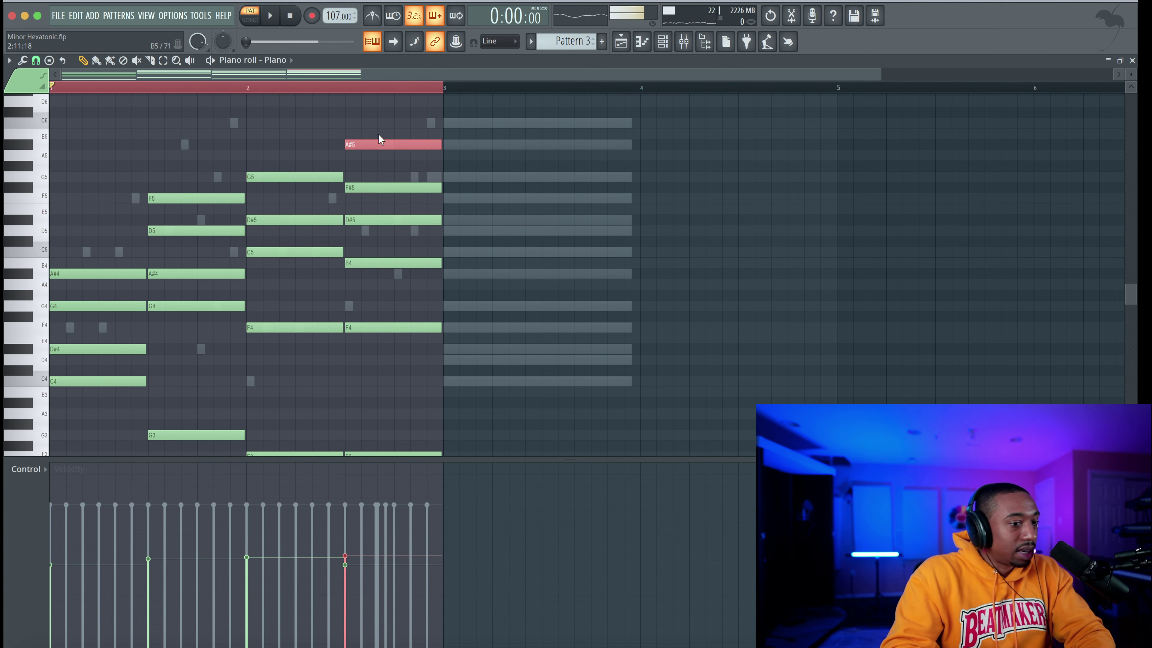
pyautogui.hotkey('ctrl', 'Down')
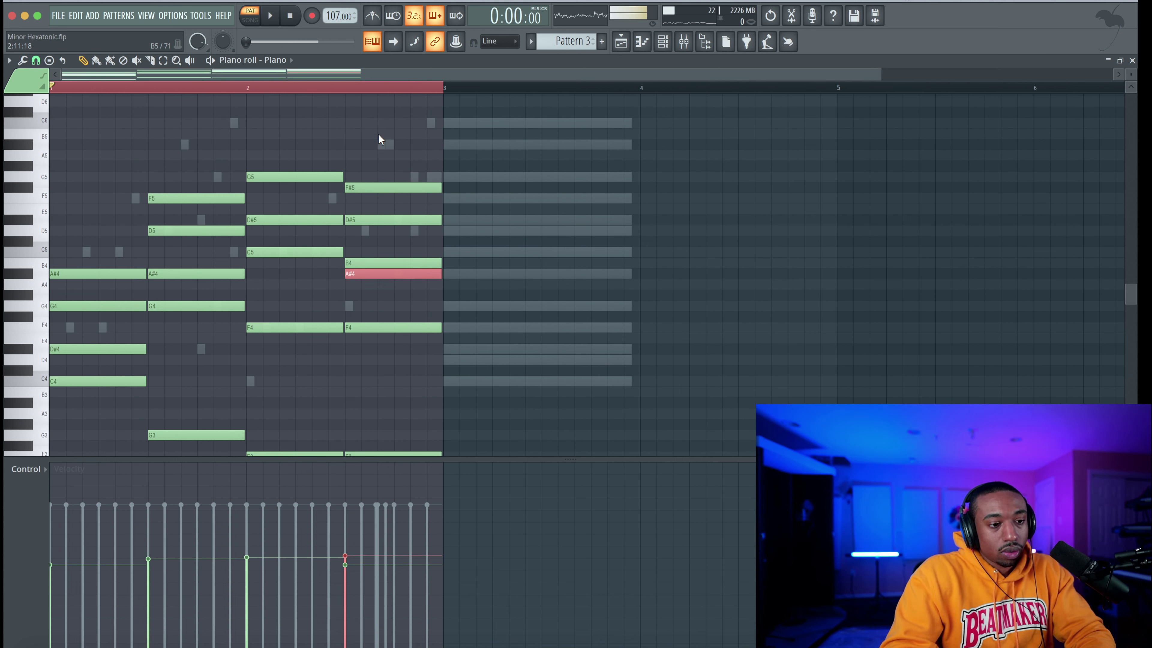
pyautogui.hotkey('ctrl', 'Up')
pyautogui.press('space')
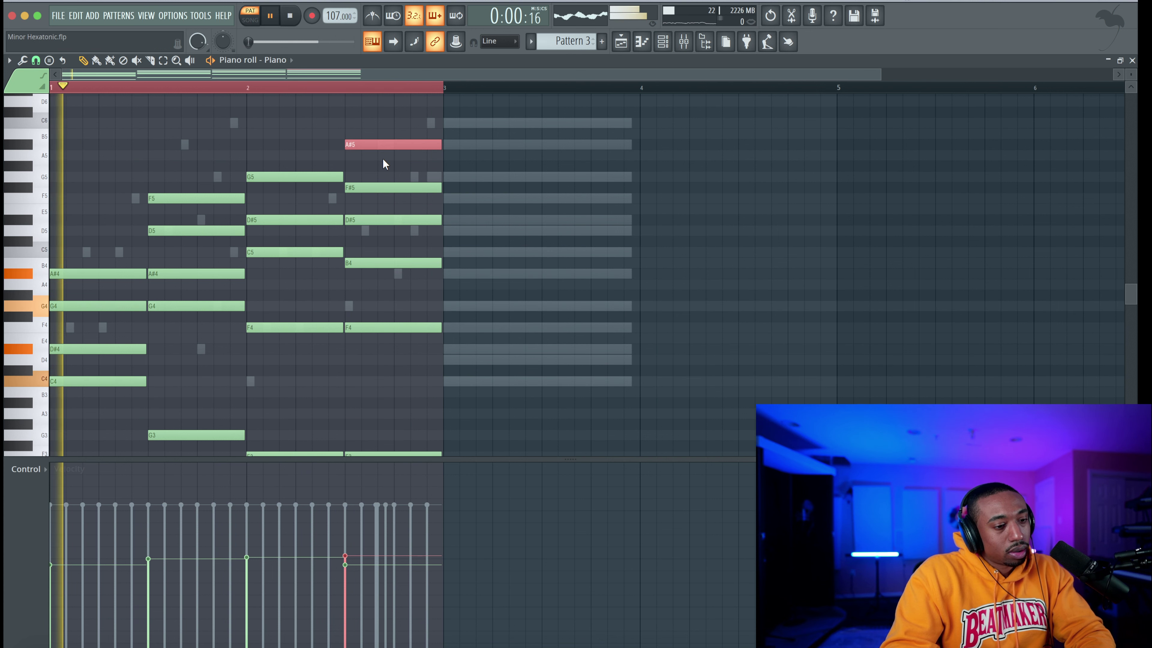
# Listen to the fourth chord in the loop and highlight its upper four notes, narrowed to F#5 and B4
pyautogui.moveTo(383, 129); pyautogui.dragTo(382, 293)
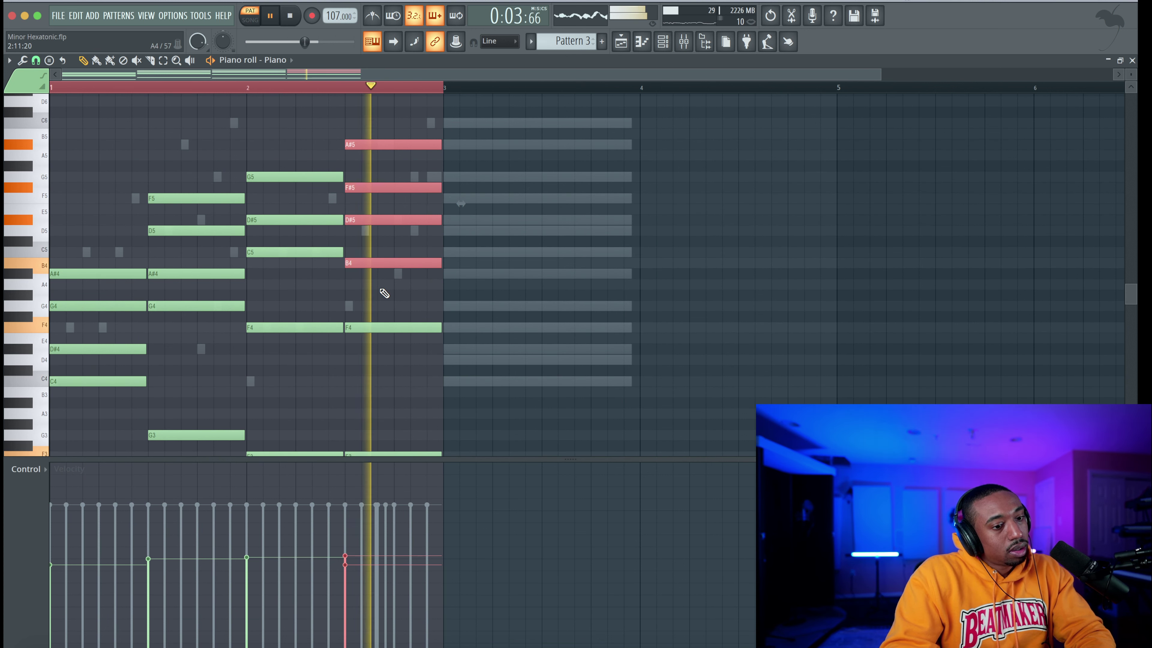
pyautogui.press('space')
pyautogui.click(437, 189)
pyautogui.keyDown('ctrl'); pyautogui.click(433, 263); pyautogui.keyUp('ctrl')
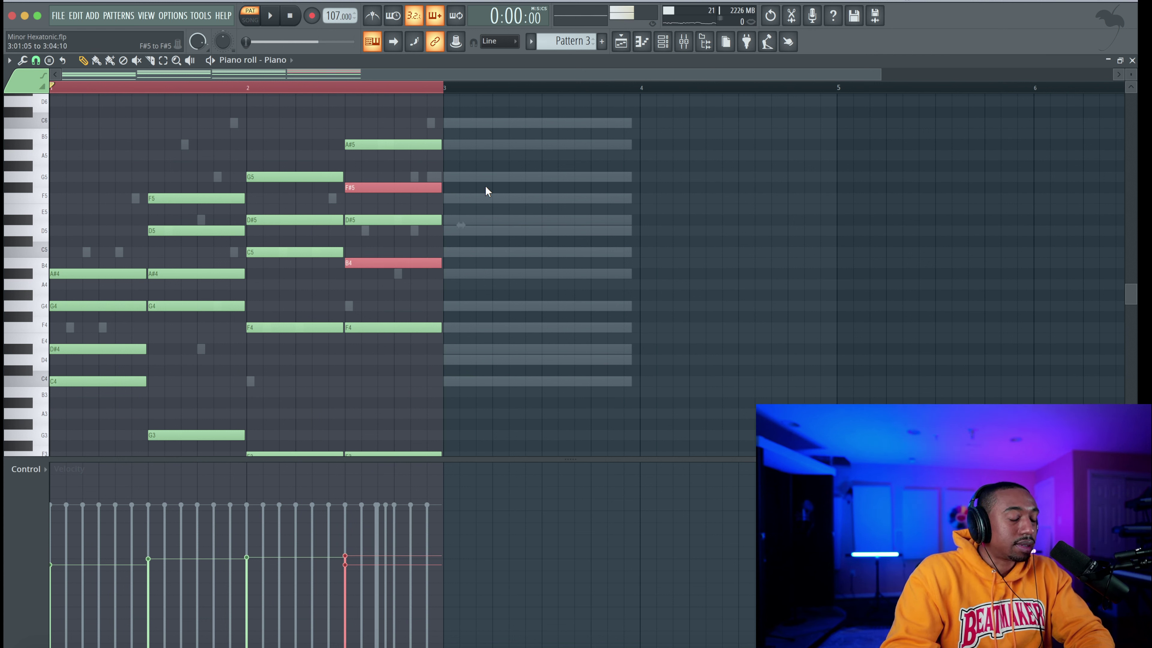
pyautogui.press('space')
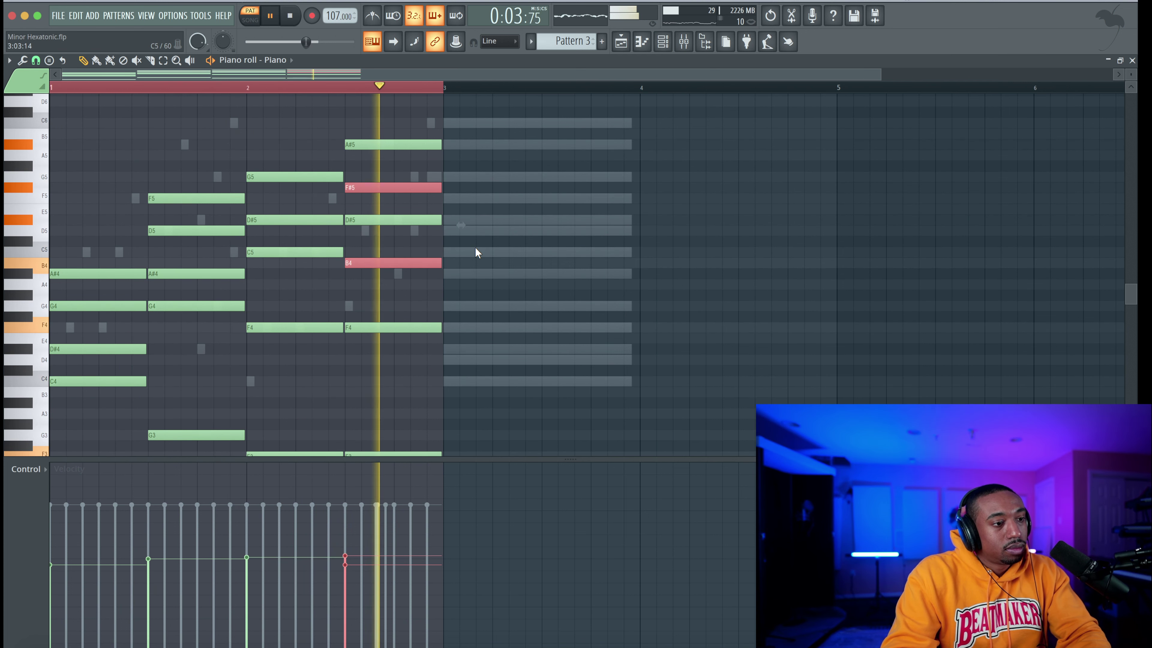
pyautogui.press('space')
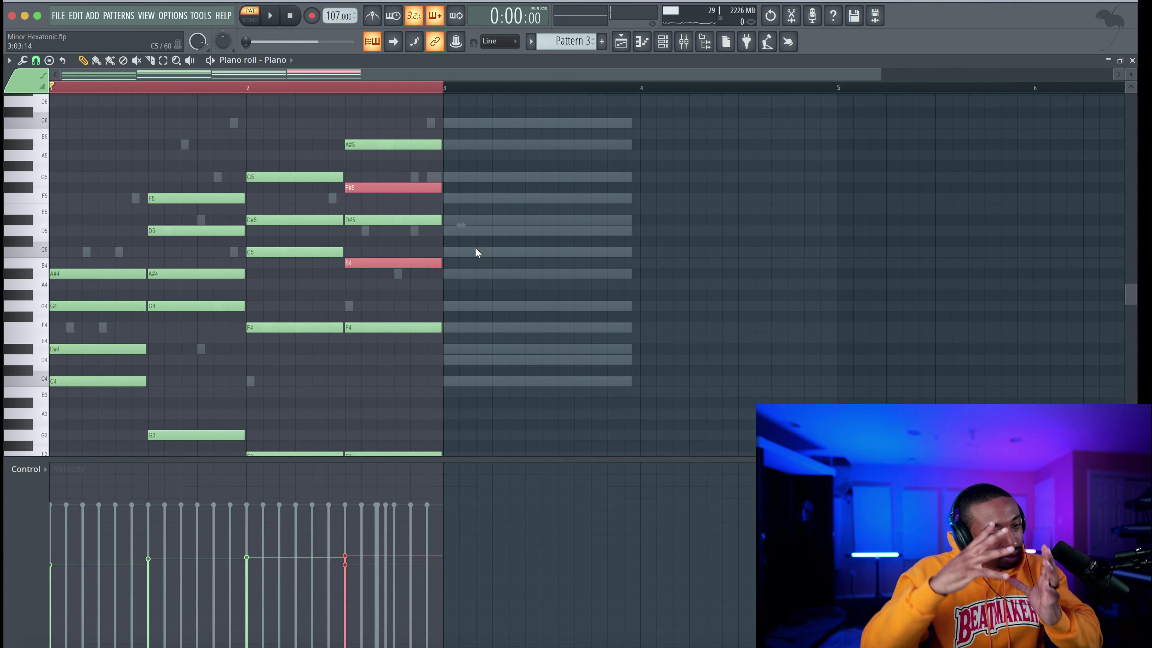
pyautogui.press('space')
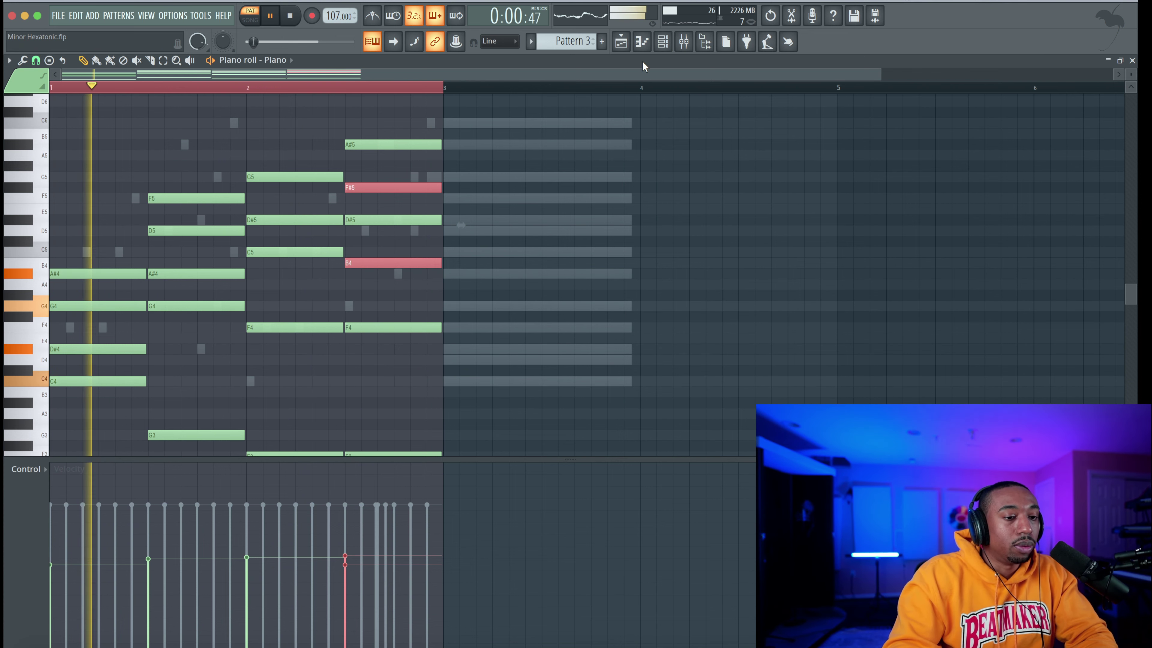
# Check the playlist and channel rack, and reopen the Piano channel's notes
pyautogui.click(621, 41)
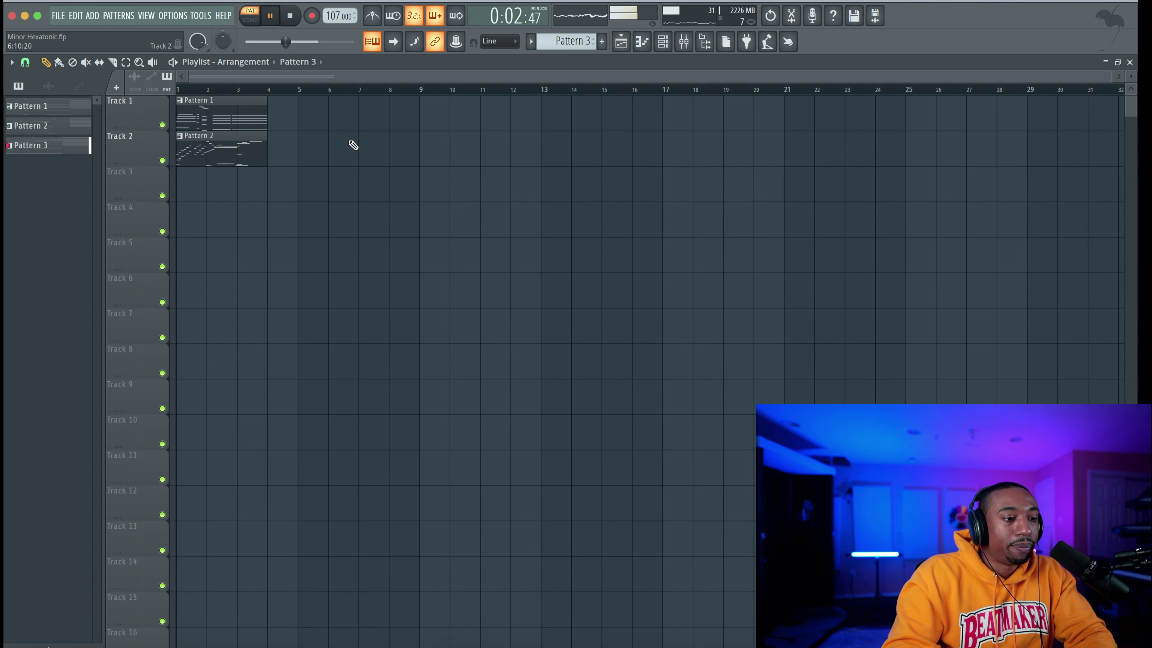
pyautogui.click(662, 42)
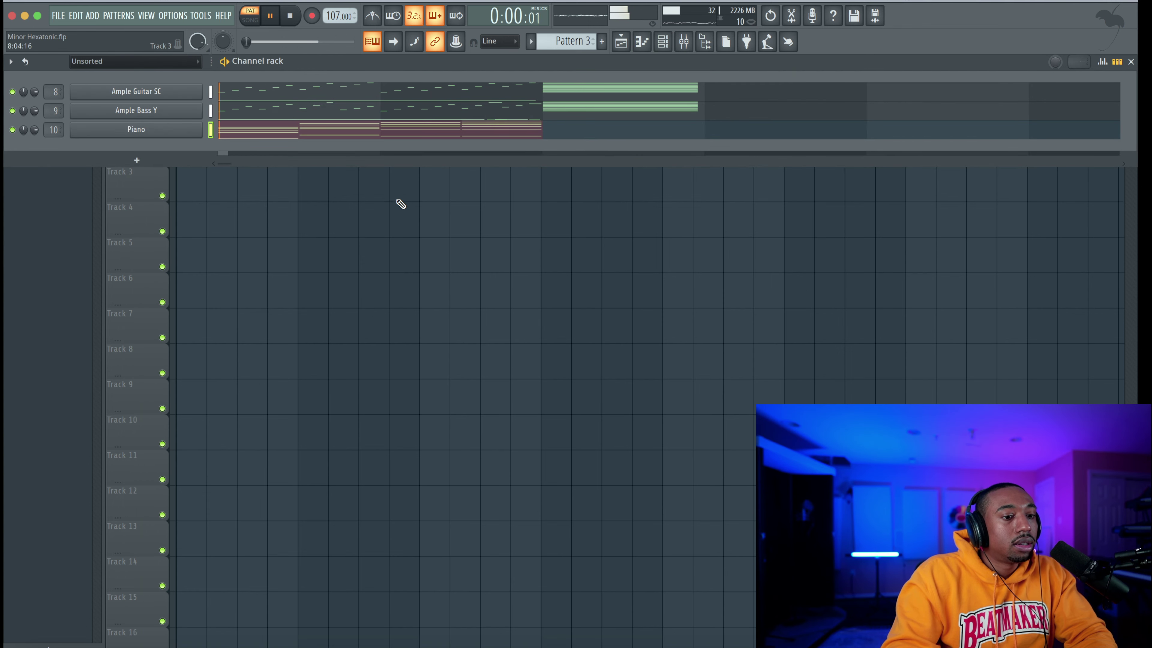
pyautogui.click(417, 132)
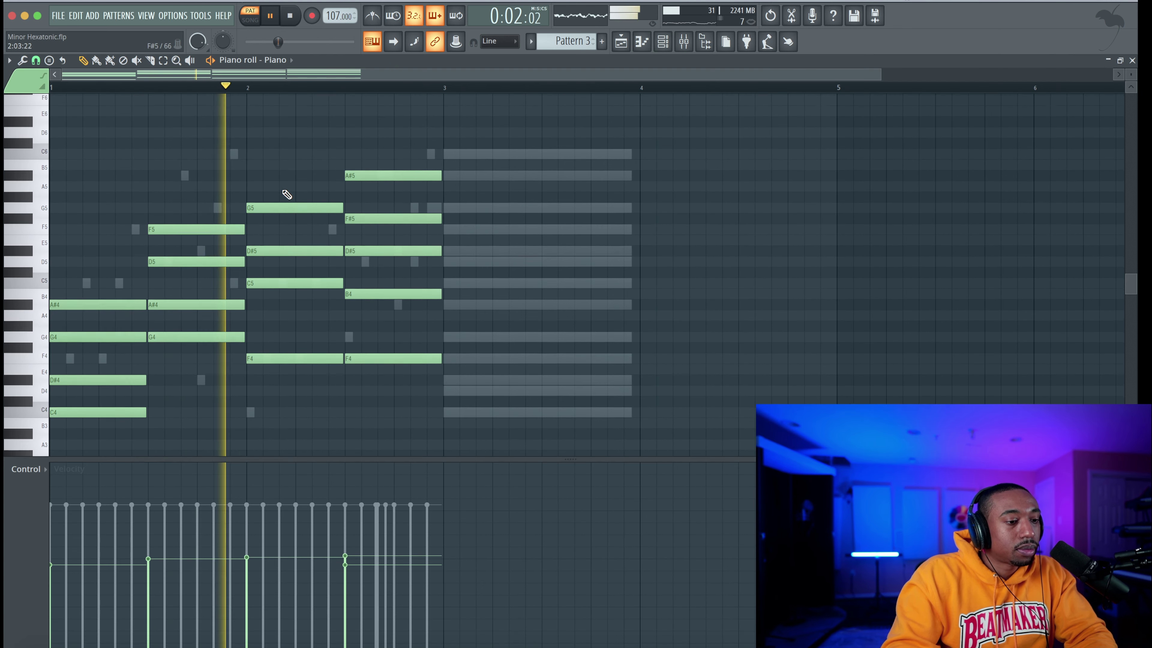
# Add melody notes C6 and G5 over the fourth chord, trimming C6 to about one beat and G5 to end at bar 3
pyautogui.press('space')
pyautogui.click(376, 145)
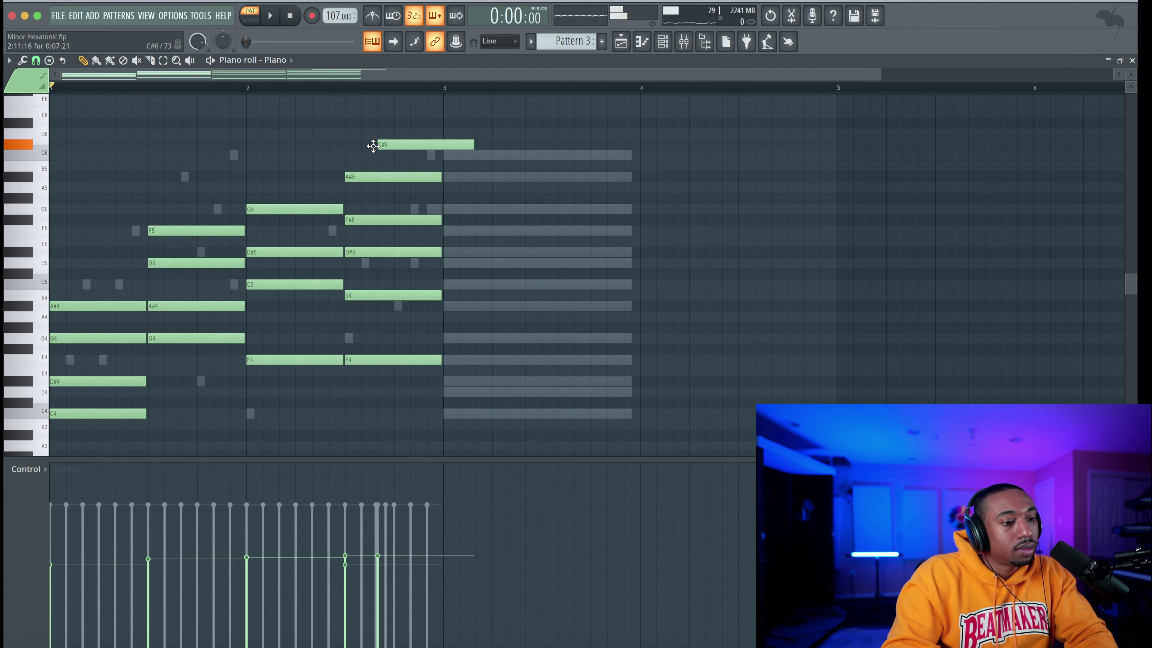
pyautogui.moveTo(372, 145); pyautogui.dragTo(373, 163)
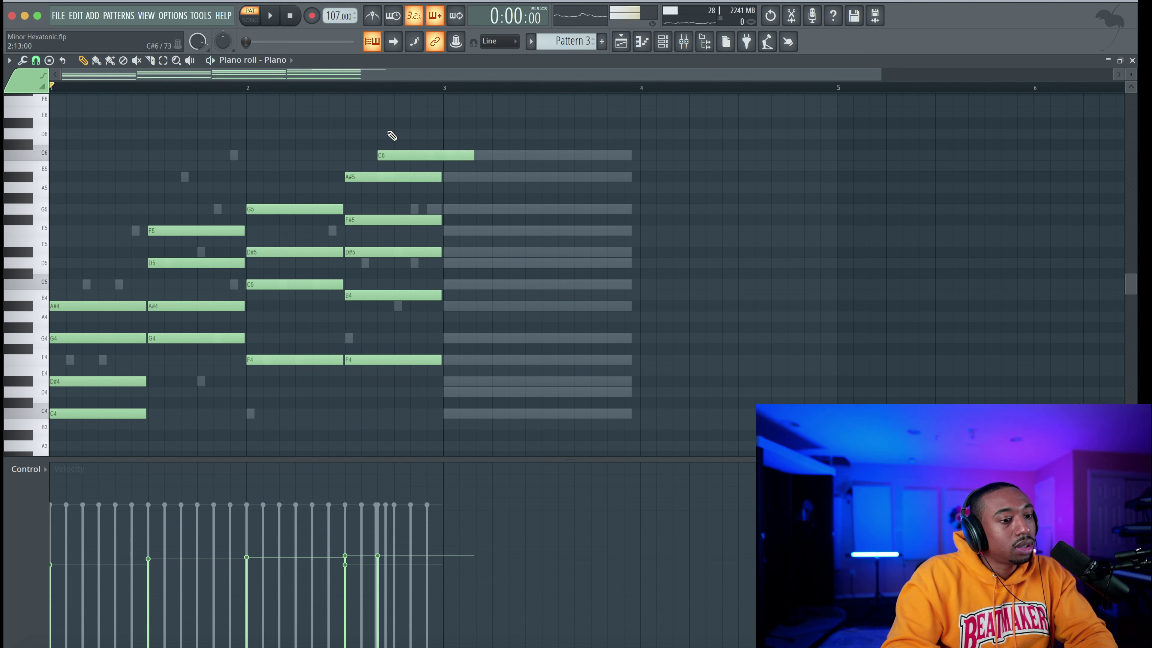
pyautogui.press('space')
pyautogui.press('space')
pyautogui.moveTo(412, 197); pyautogui.dragTo(412, 207)
pyautogui.press('space')
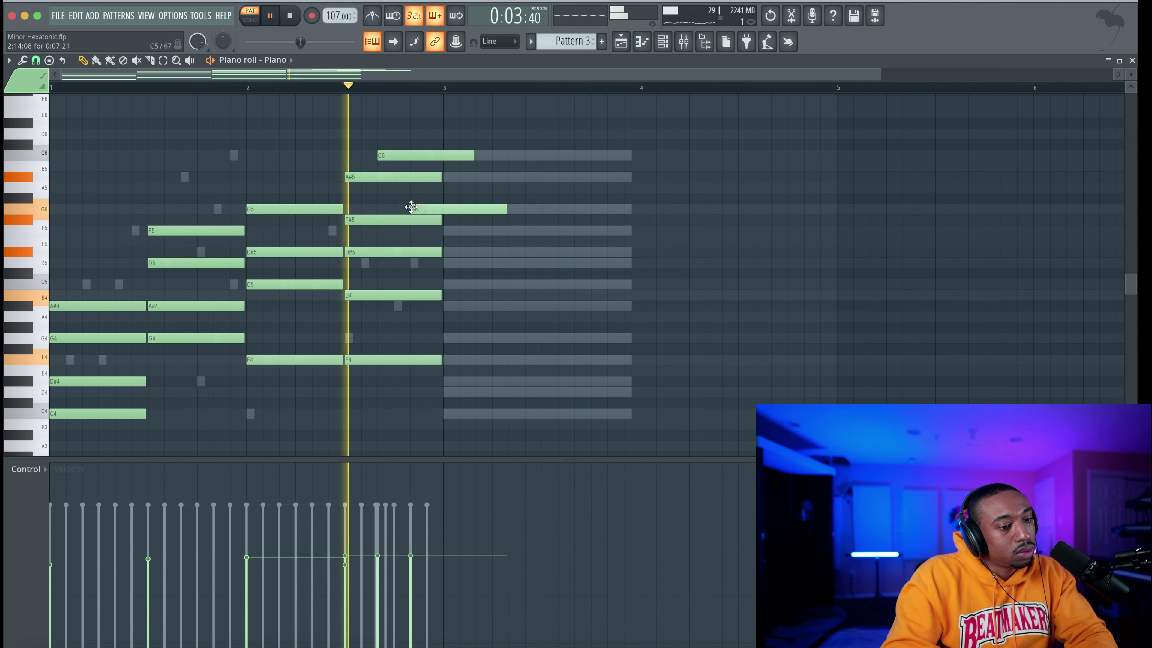
pyautogui.moveTo(502, 209); pyautogui.dragTo(443, 209)
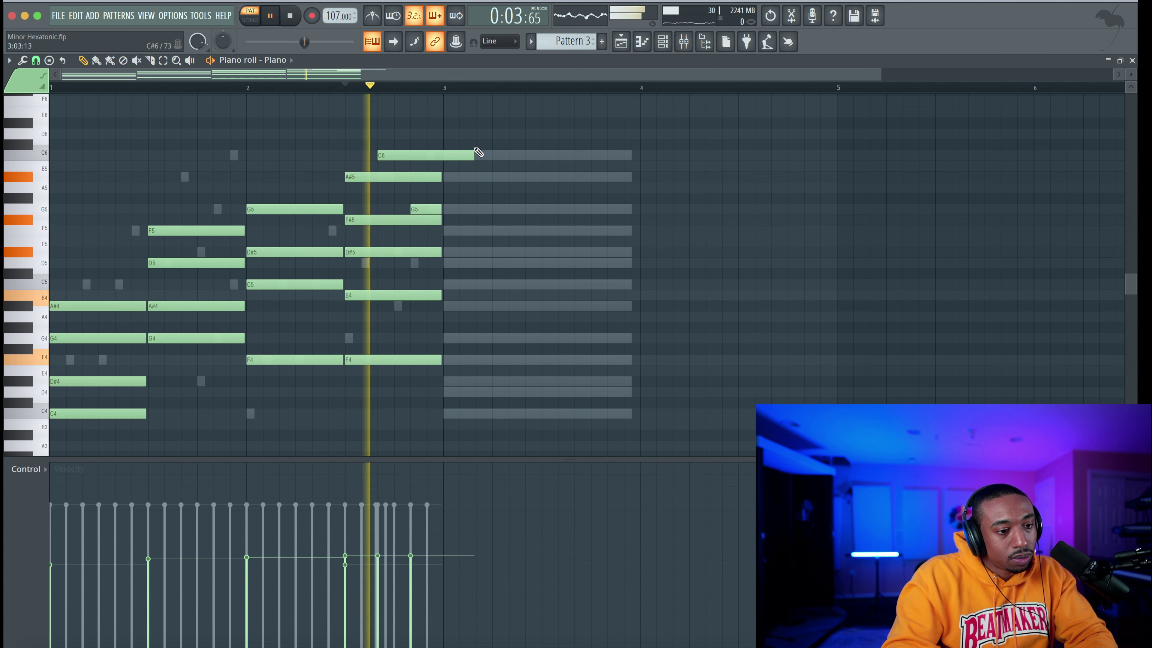
pyautogui.moveTo(473, 155); pyautogui.dragTo(425, 153)
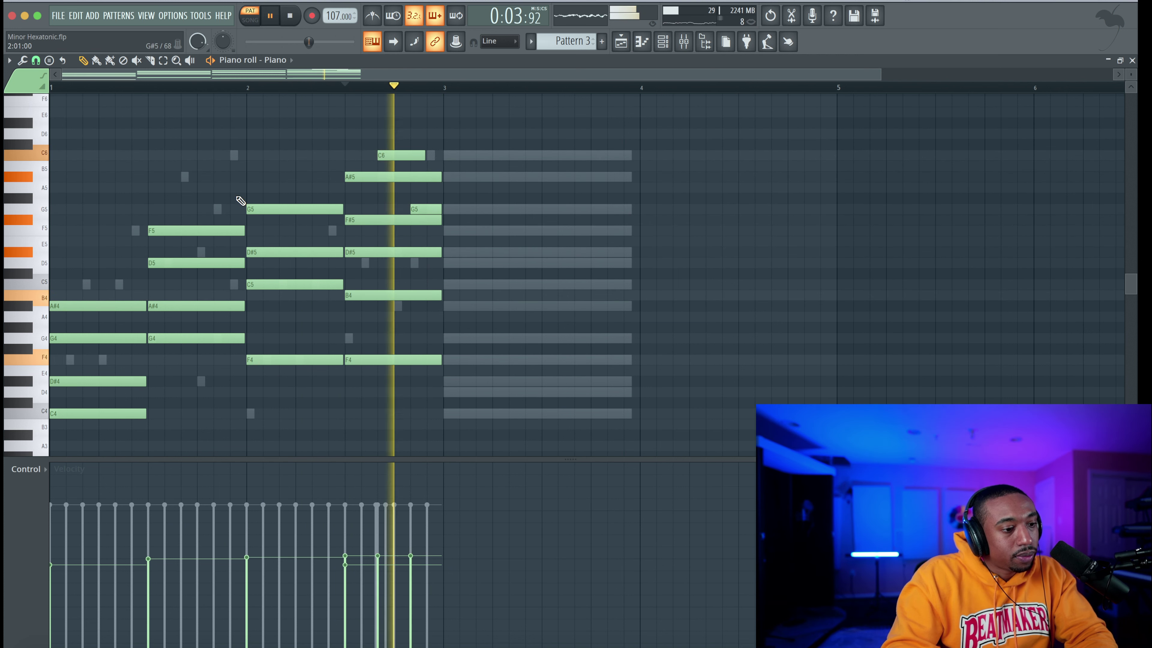
# Add a G5 note about one beat long at the start of the first chord and play the pattern from the beginning
pyautogui.press('space')
pyautogui.click(49, 221)
pyautogui.moveTo(49, 222); pyautogui.dragTo(54, 217)
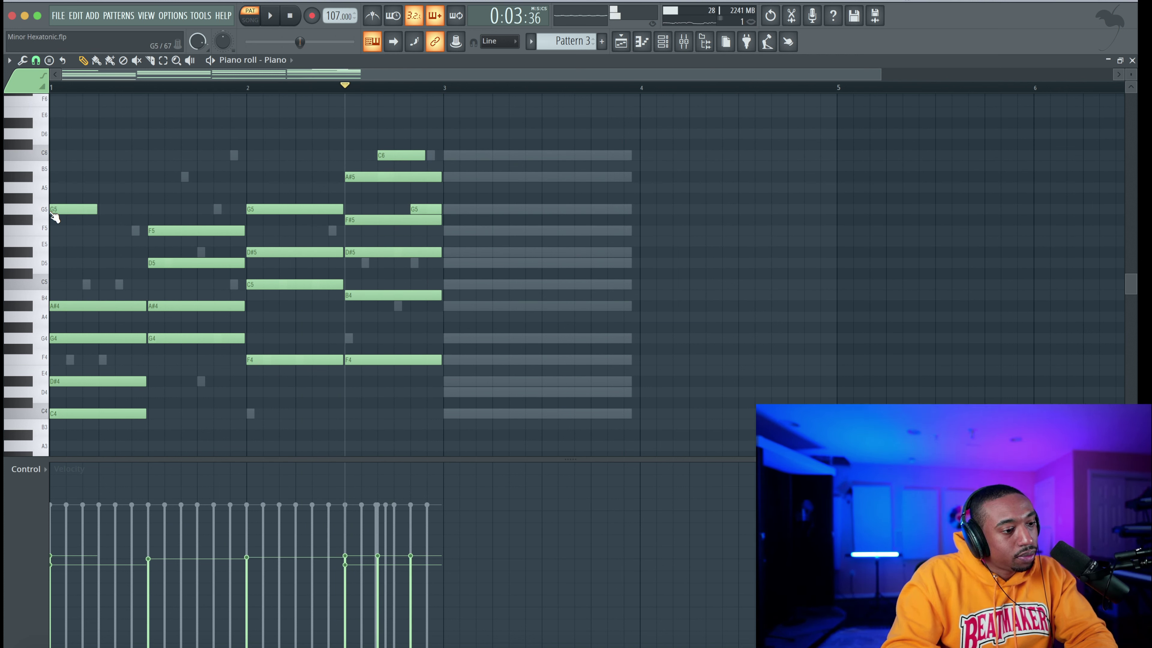
pyautogui.press('space')
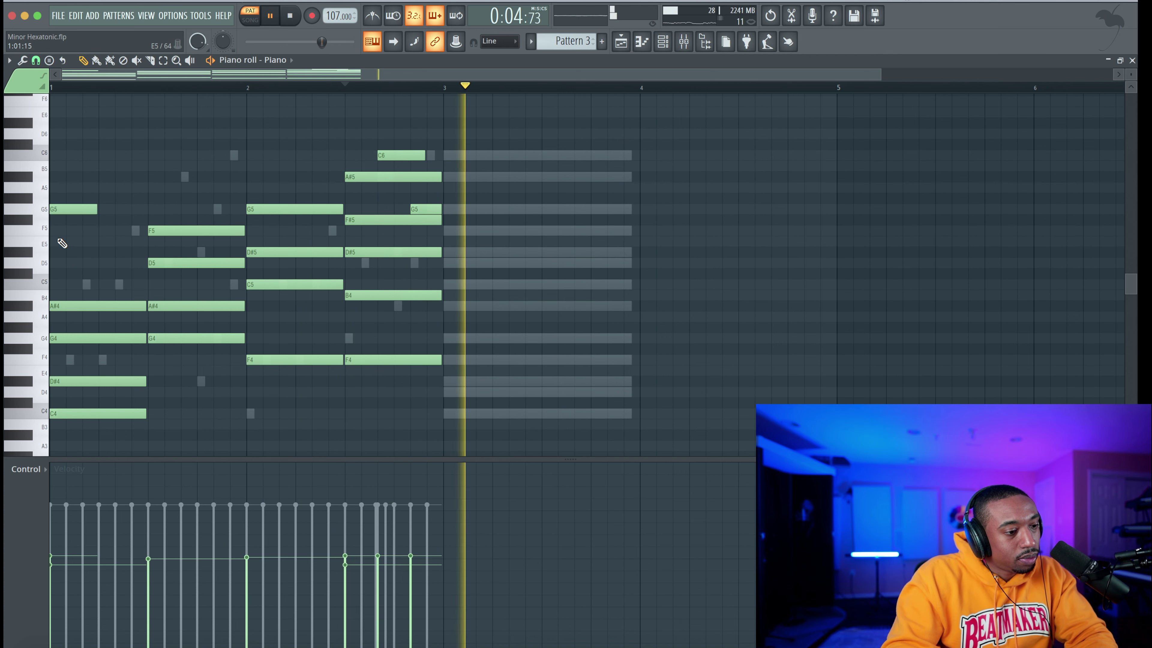
pyautogui.press('space')
pyautogui.click(290, 17)
pyautogui.press('space')
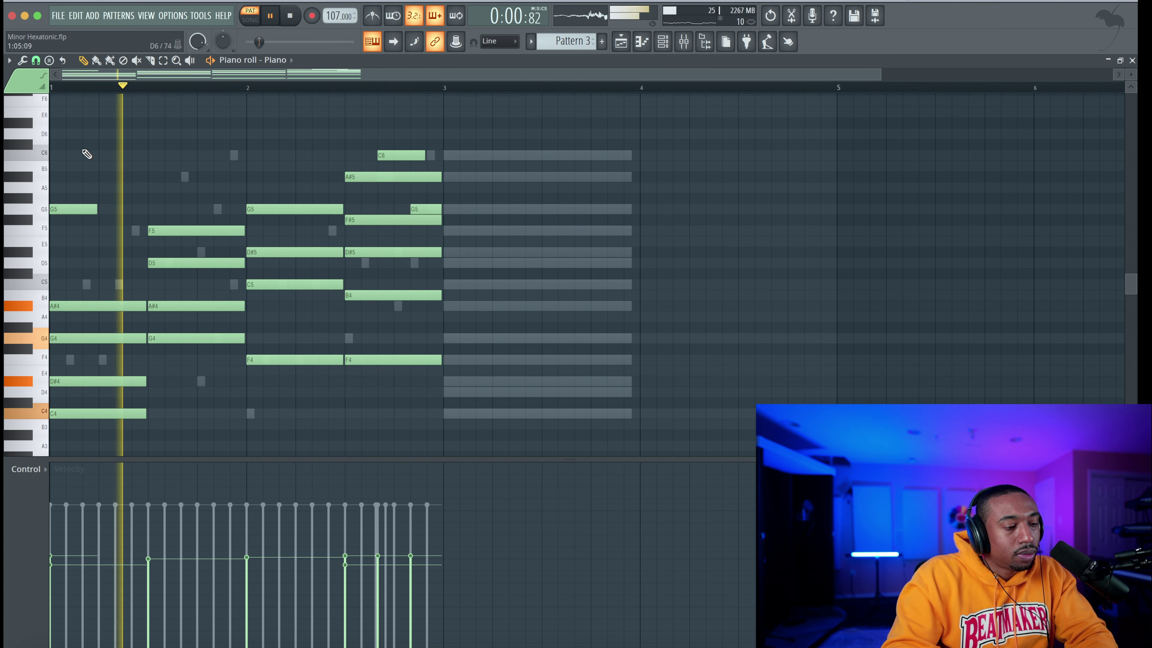
# Examine the first chord's notes with and without the G5 above them, and audition the start of the pattern
pyautogui.press('space')
pyautogui.scroll(-5, 78, 244)
pyautogui.scroll(5, 78, 244)
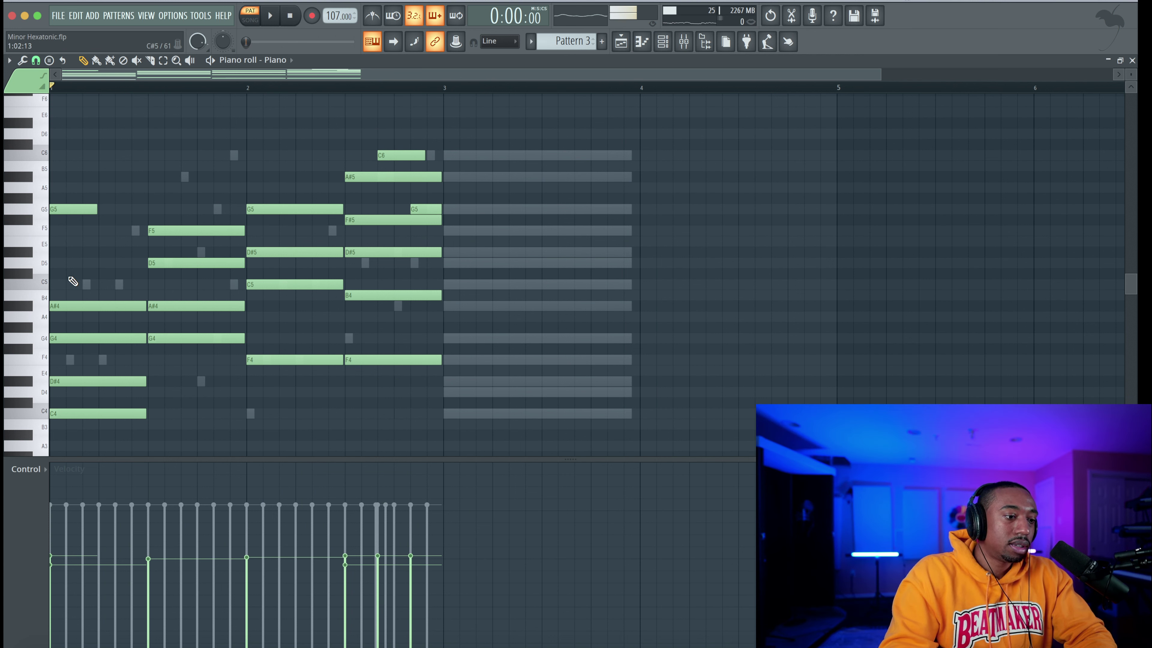
pyautogui.moveTo(70, 429); pyautogui.dragTo(71, 183)
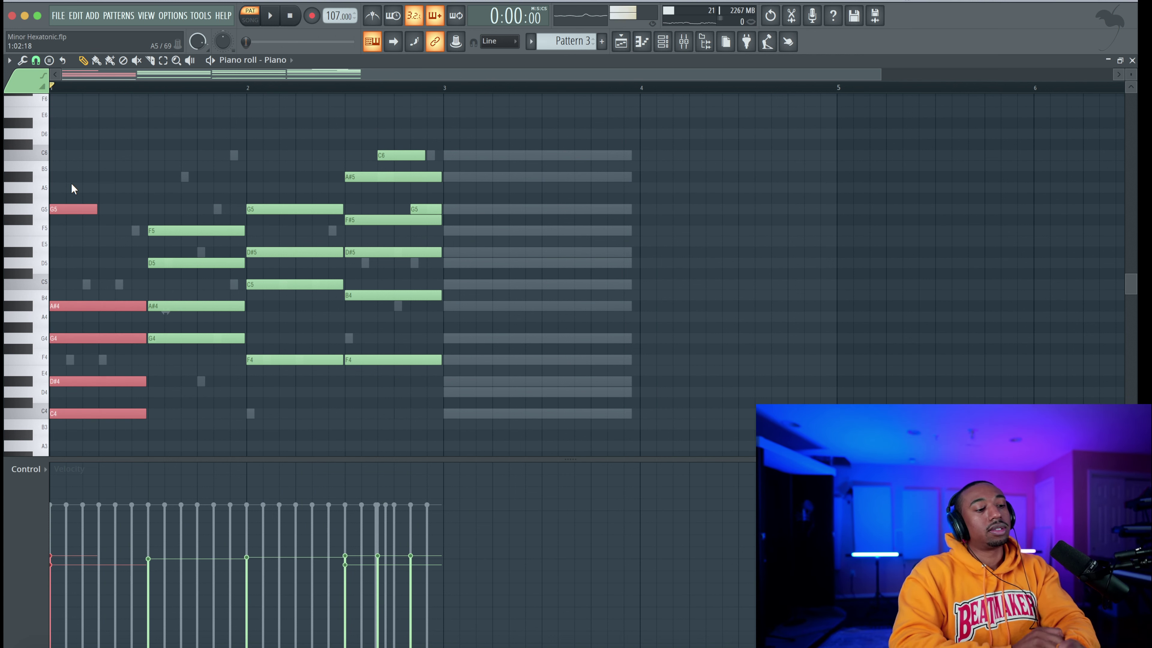
pyautogui.moveTo(87, 429); pyautogui.dragTo(89, 271)
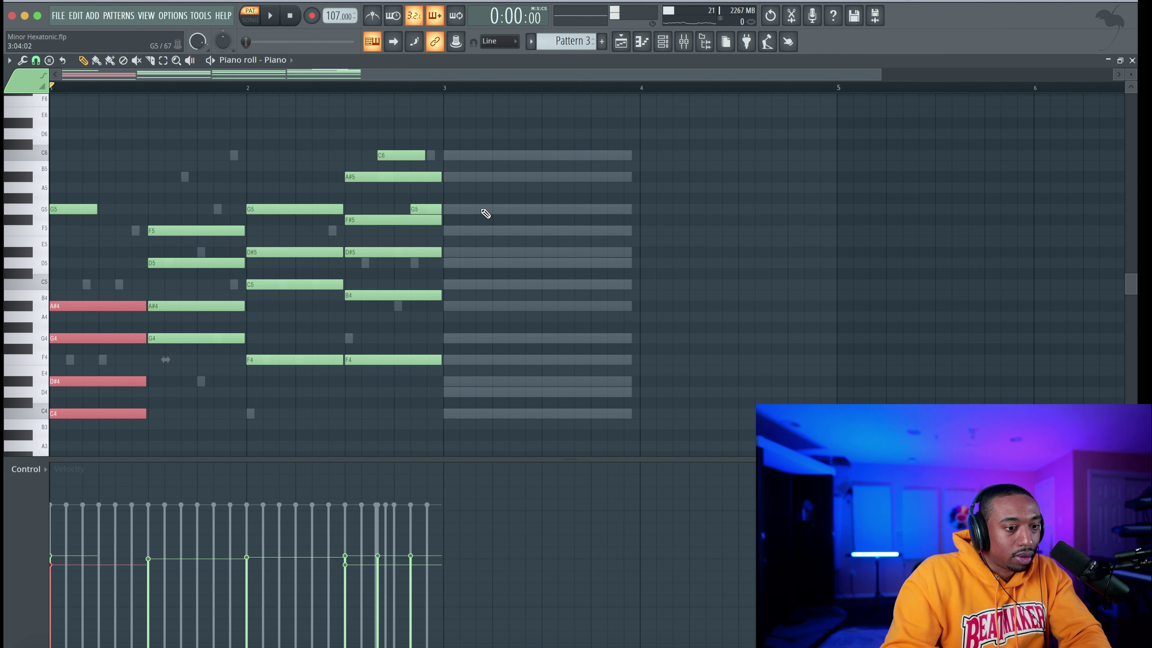
pyautogui.click(107, 339)
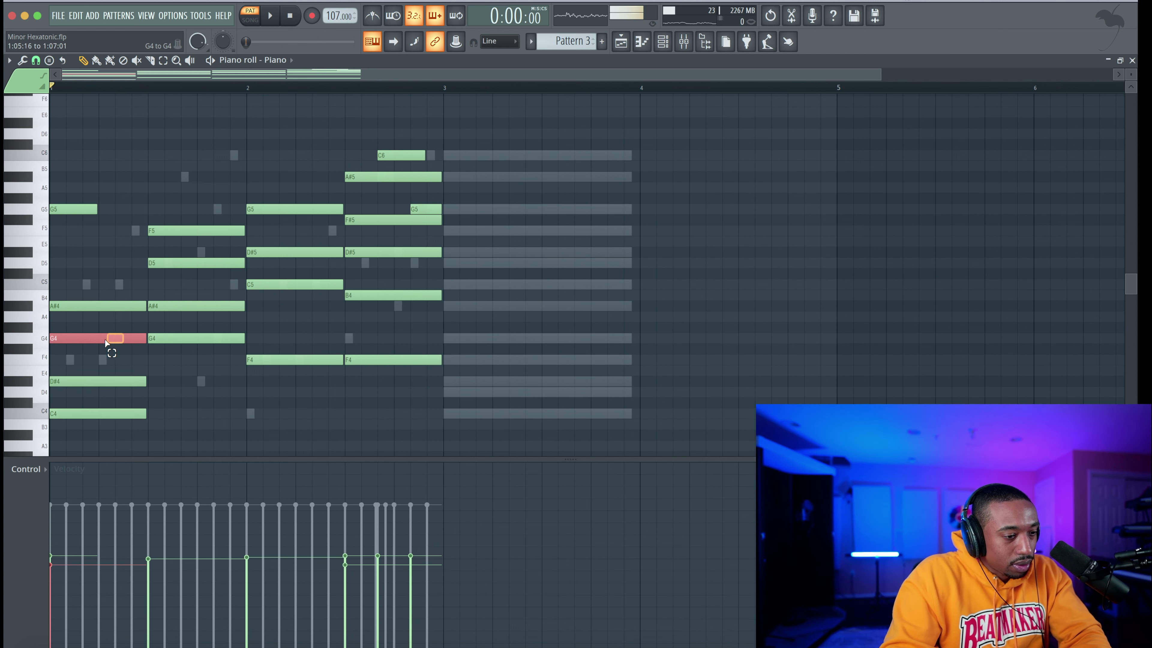
pyautogui.rightClick(88, 229)
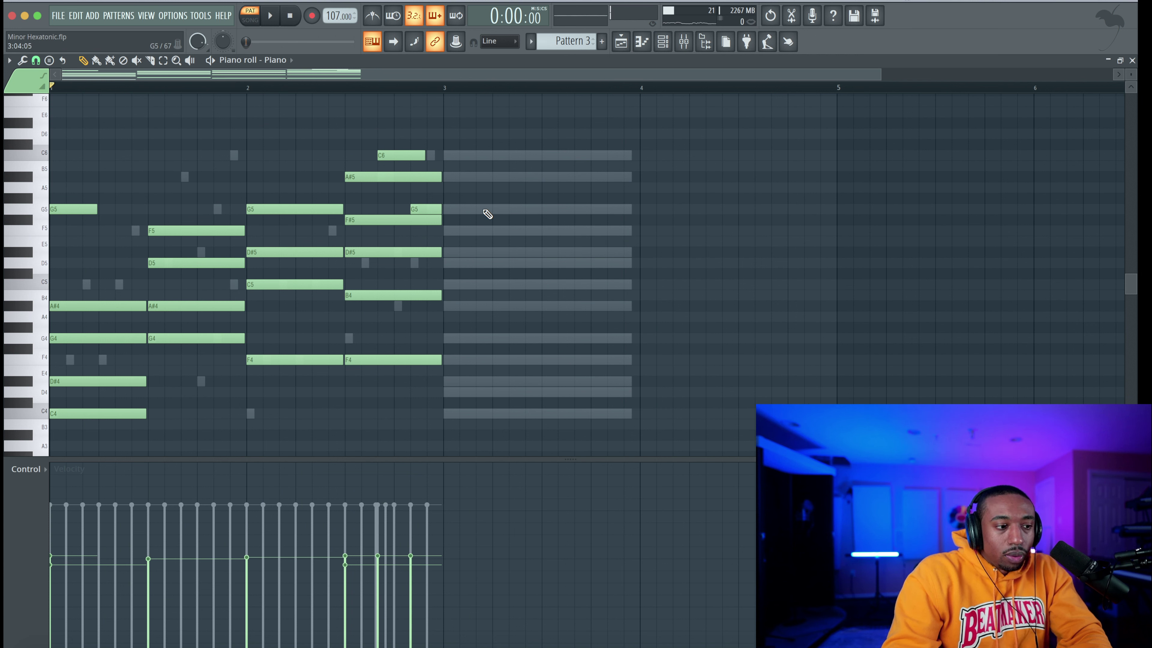
pyautogui.press('space')
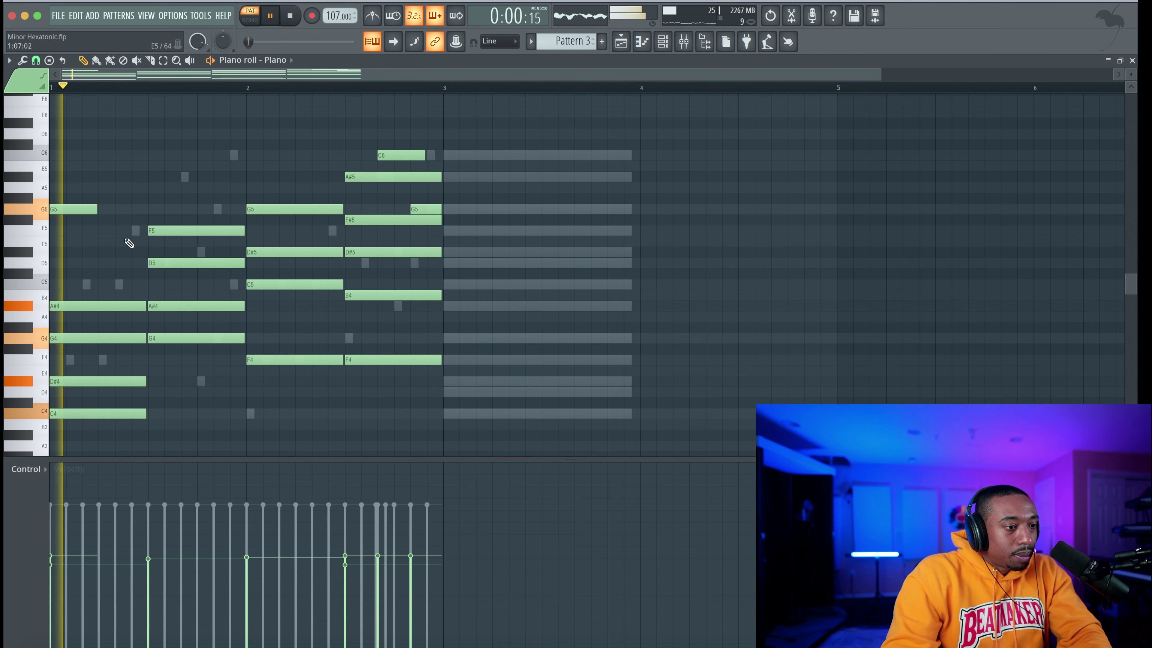
pyautogui.press('space')
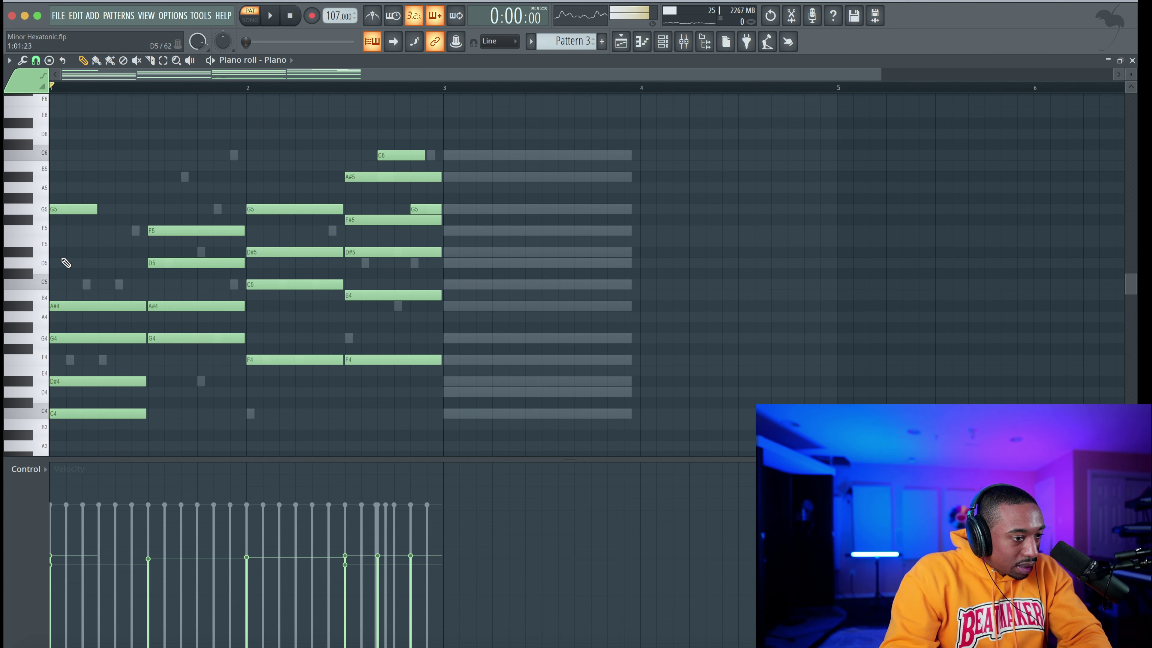
# Add staggered D5, D#5 and F5 notes over the first chord, trim the F5 to the chord's end, and select all three
pyautogui.click(61, 267)
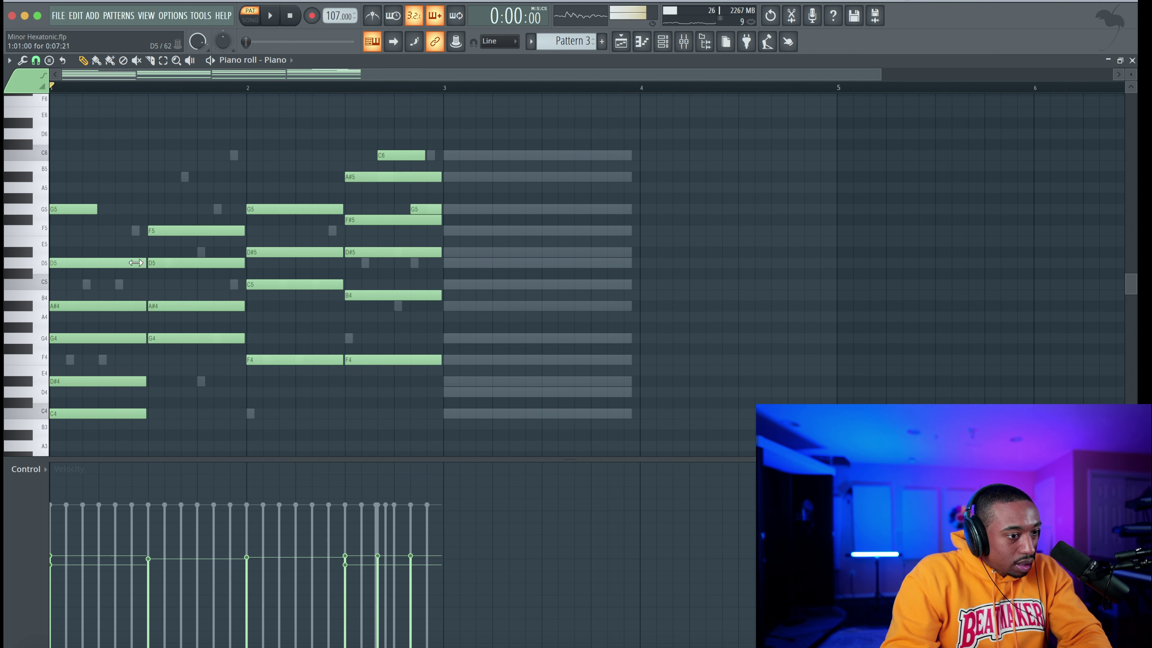
pyautogui.click(86, 253)
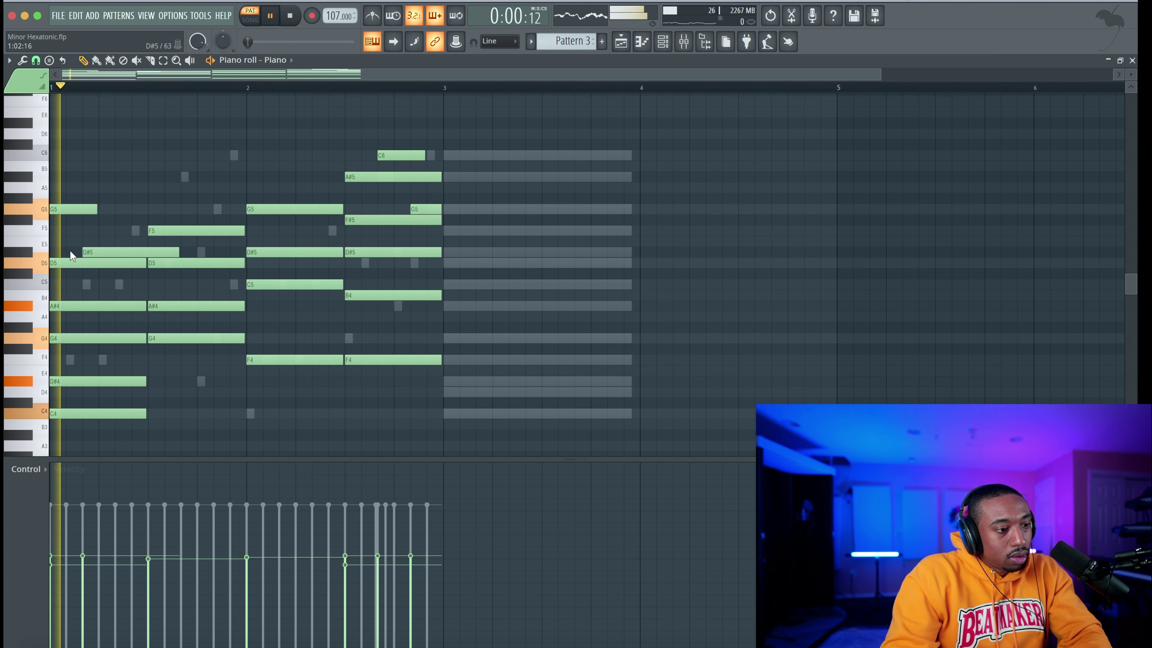
pyautogui.click(116, 231)
pyautogui.press('space')
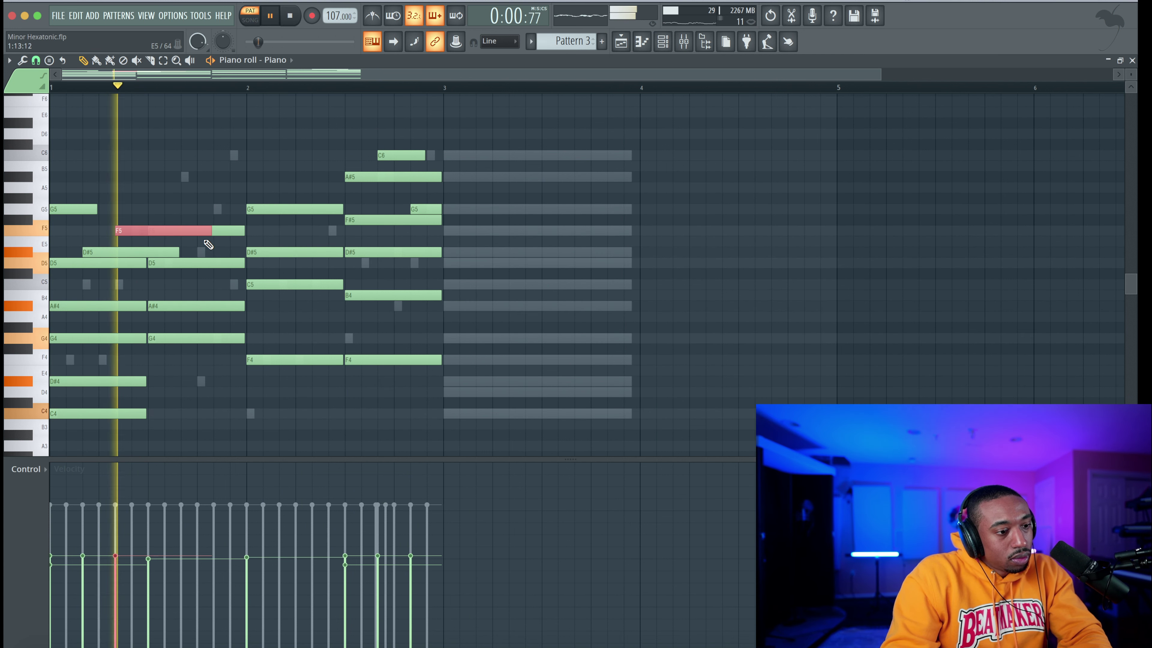
pyautogui.moveTo(208, 232); pyautogui.dragTo(95, 267)
pyautogui.press('space')
pyautogui.moveTo(132, 222); pyautogui.dragTo(126, 240)
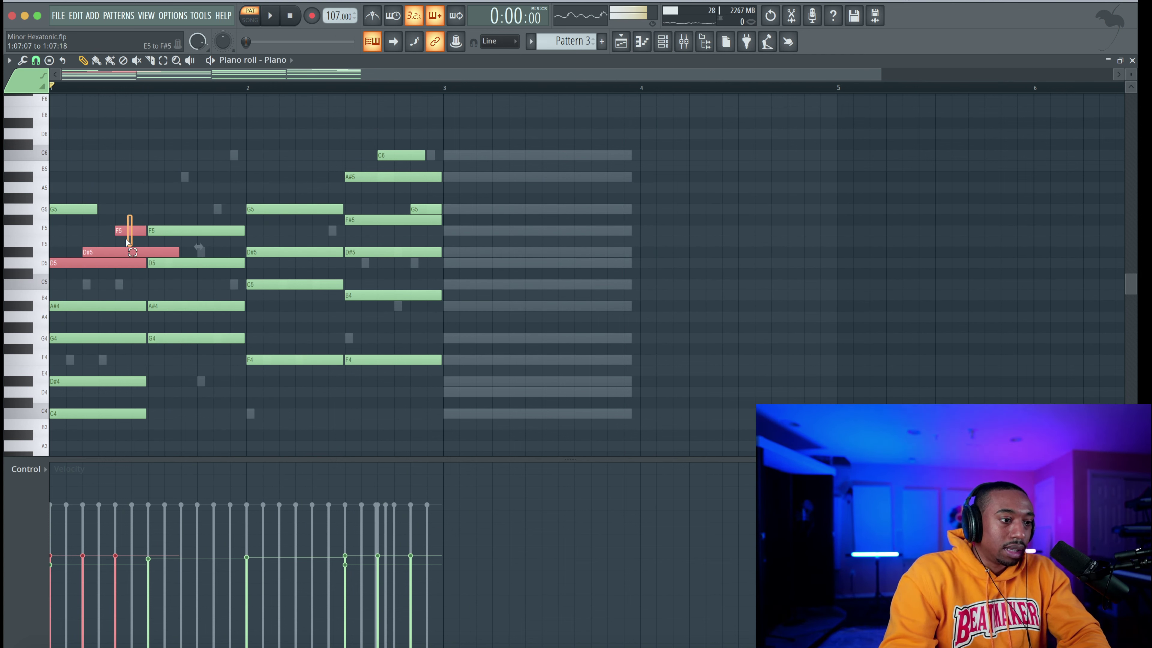
# Add the C6 and short G5 over the fourth chord to the melody-note selection and audition the pattern from the beginning
pyautogui.keyDown('ctrl'); pyautogui.click(380, 155); pyautogui.keyUp('ctrl')
pyautogui.keyDown('ctrl'); pyautogui.click(437, 209); pyautogui.keyUp('ctrl')
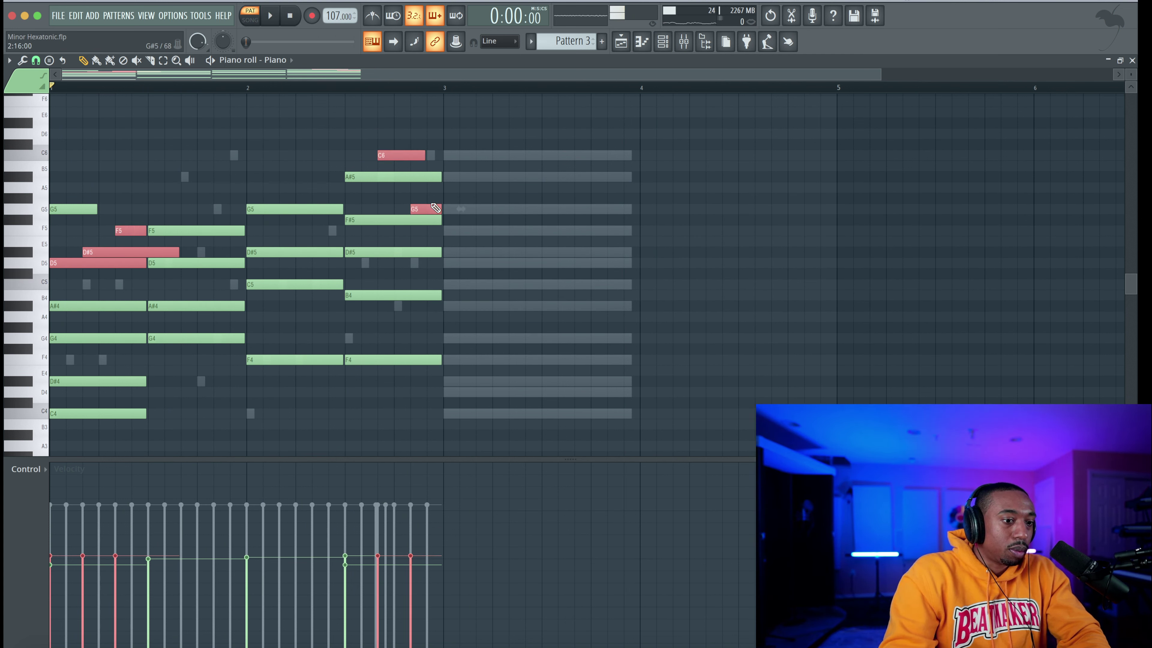
pyautogui.press('space')
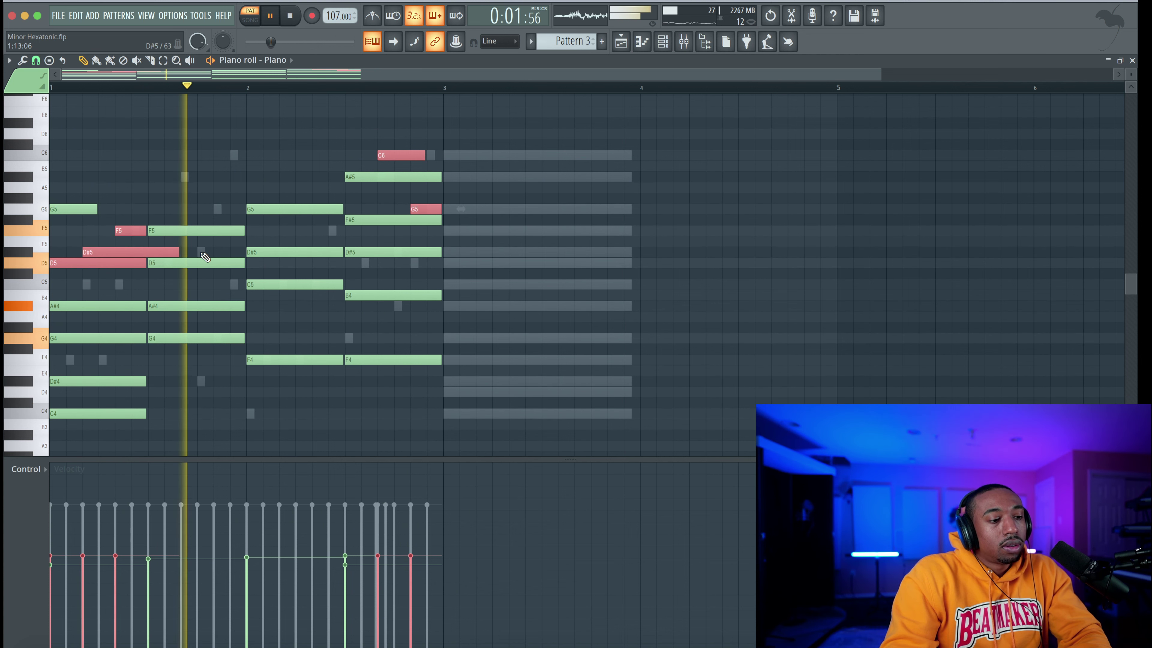
pyautogui.keyDown('ctrl'); pyautogui.click(170, 295); pyautogui.keyUp('ctrl')
pyautogui.moveTo(166, 285)
pyautogui.mouseDown()
pyautogui.moveTo(163, 265)
pyautogui.moveTo(185, 275)
pyautogui.mouseUp()
pyautogui.rightClick(195, 275)
pyautogui.press('space')
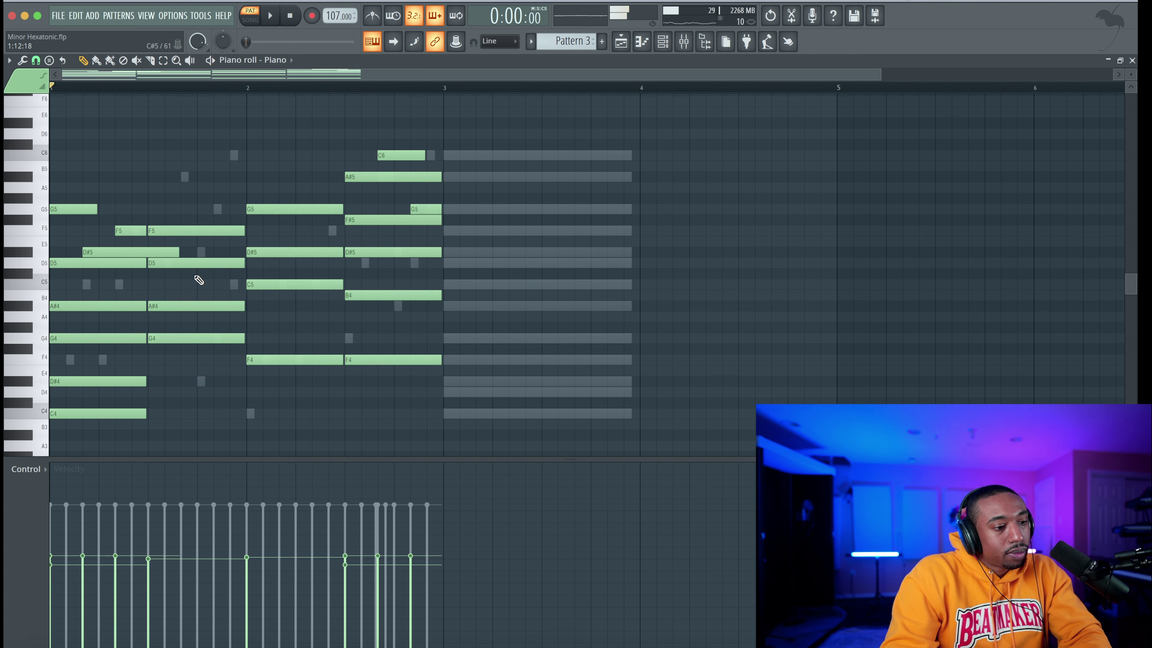
# Lower the second chord's F5 by one octave to F4 and audition the pattern
pyautogui.click(180, 231)
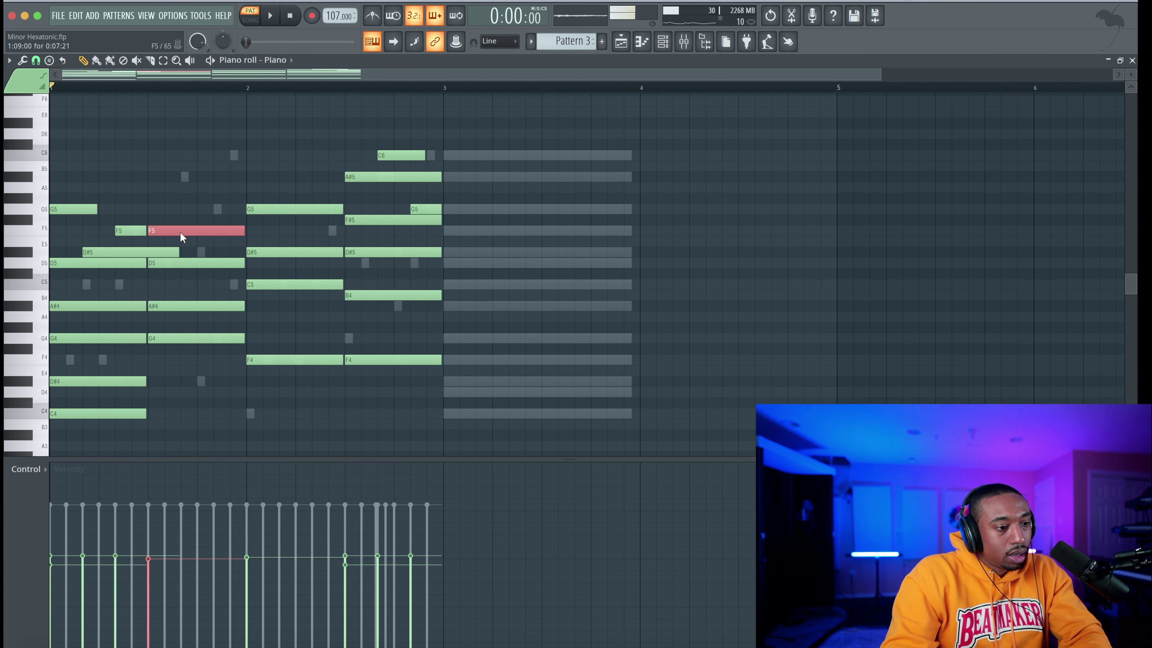
pyautogui.hotkey('ctrl', 'Down')
pyautogui.press('space')
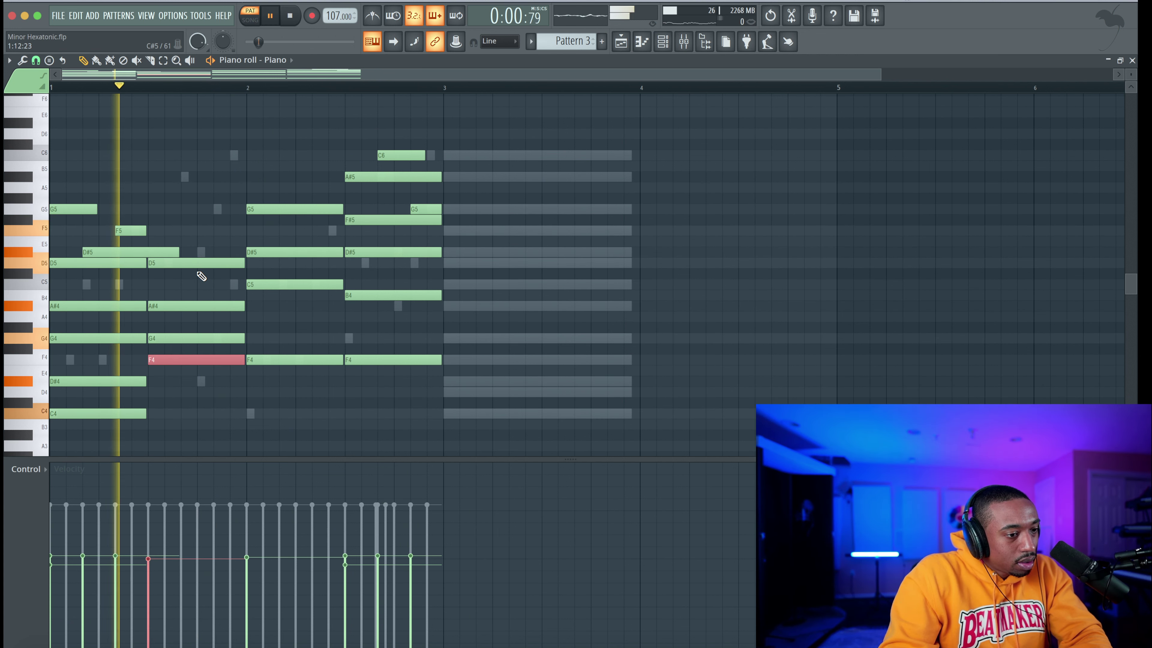
pyautogui.press('space')
# Trim the D#5 to the first chord's end and add a short C5 grace note before a slightly delayed D5 in the second chord
pyautogui.moveTo(176, 251); pyautogui.dragTo(140, 250)
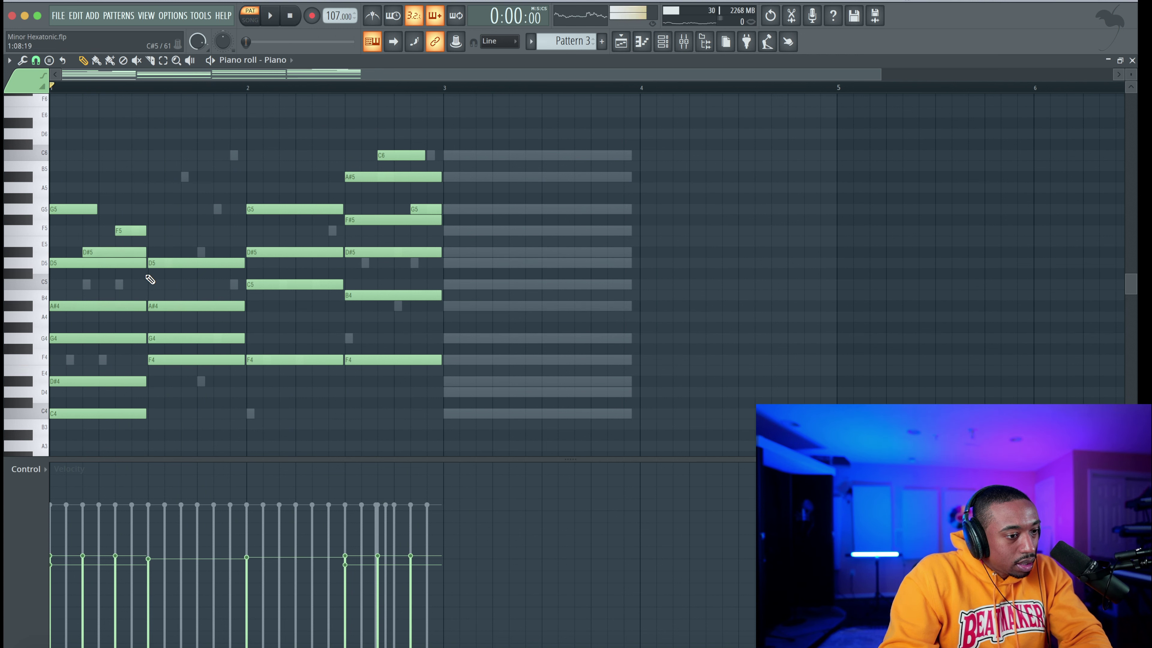
pyautogui.click(155, 284)
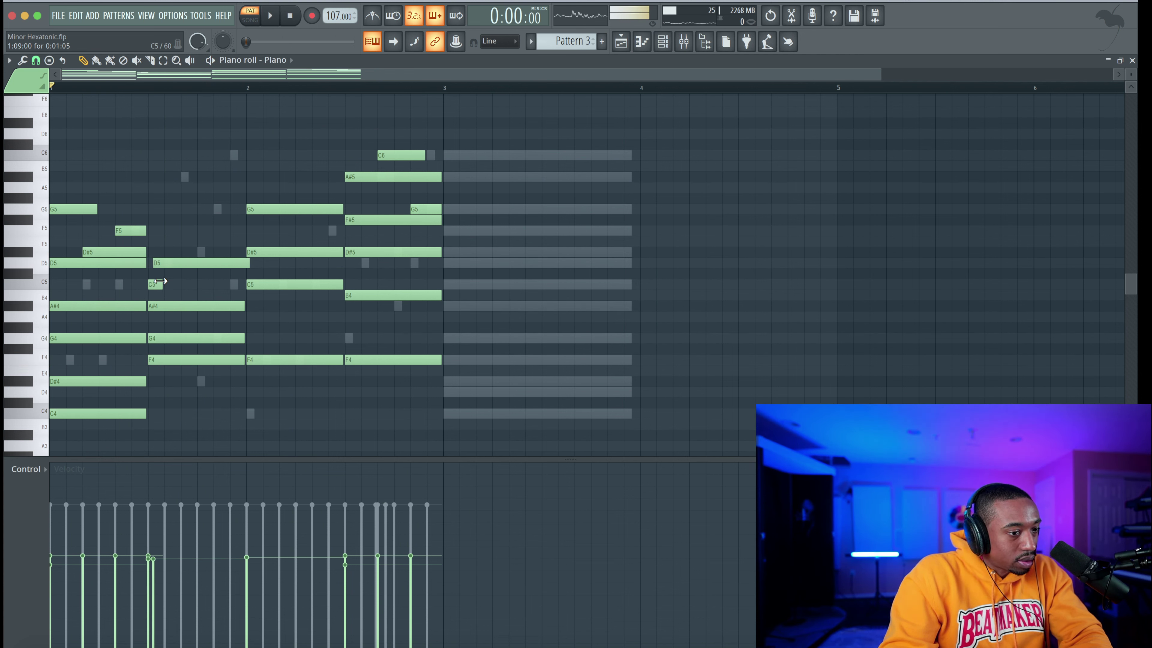
pyautogui.press('space')
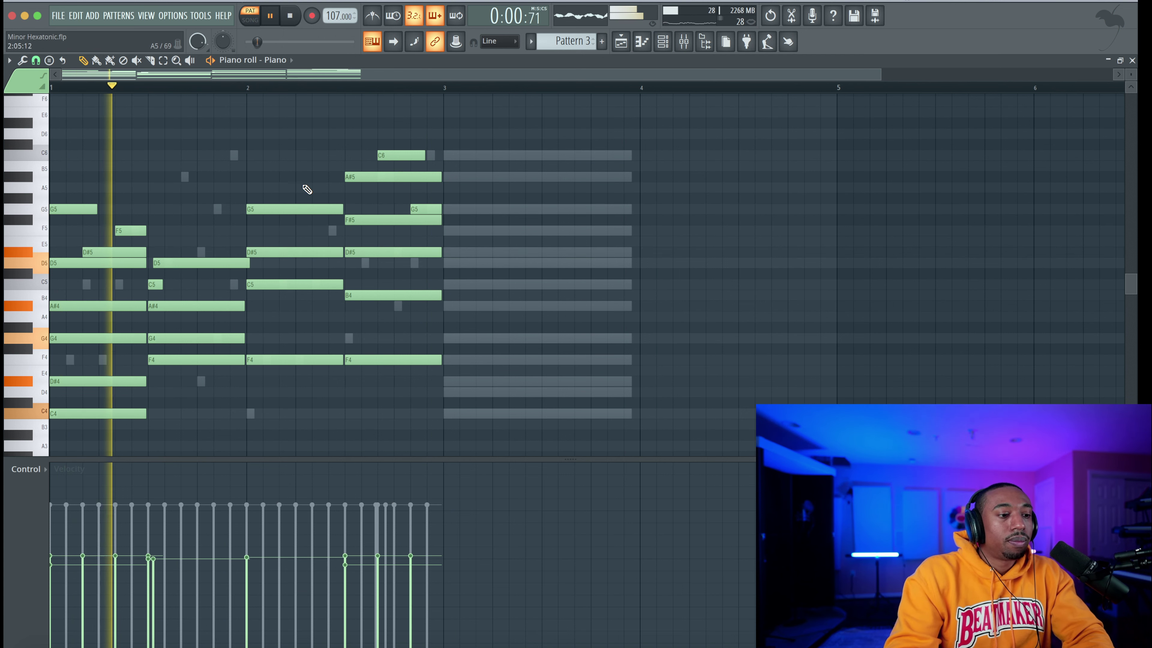
pyautogui.press('space')
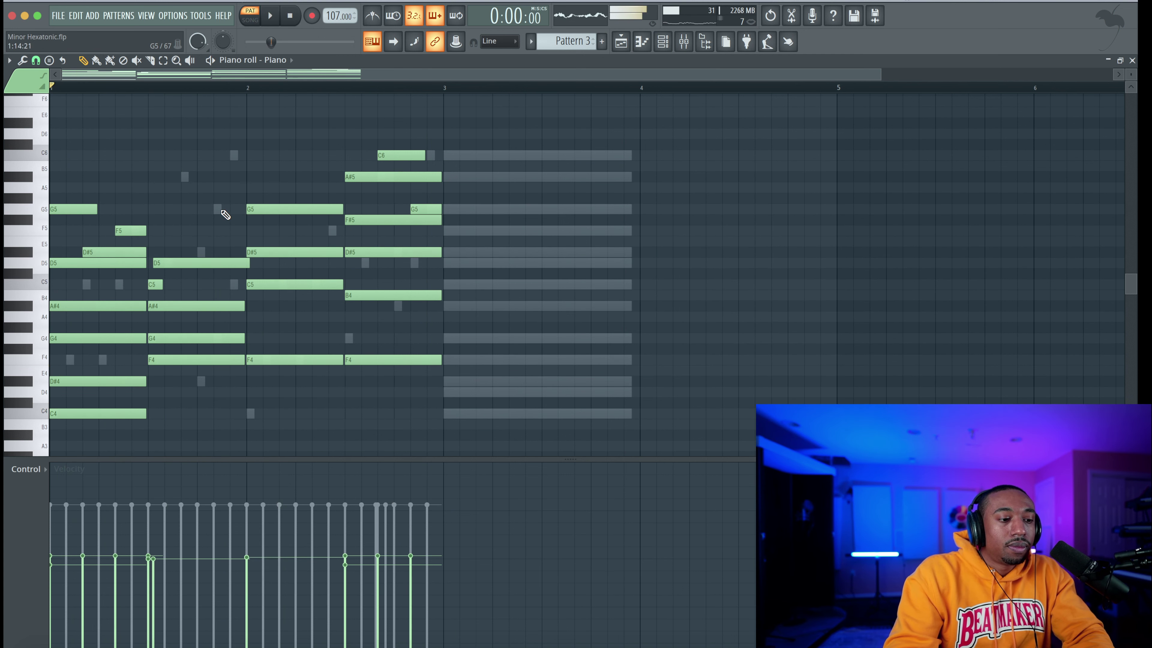
# Add short D#5 and D5 melody notes at the end of the second chord and save the project
pyautogui.moveTo(219, 209); pyautogui.dragTo(232, 259)
pyautogui.hotkey('ctrl', 's')
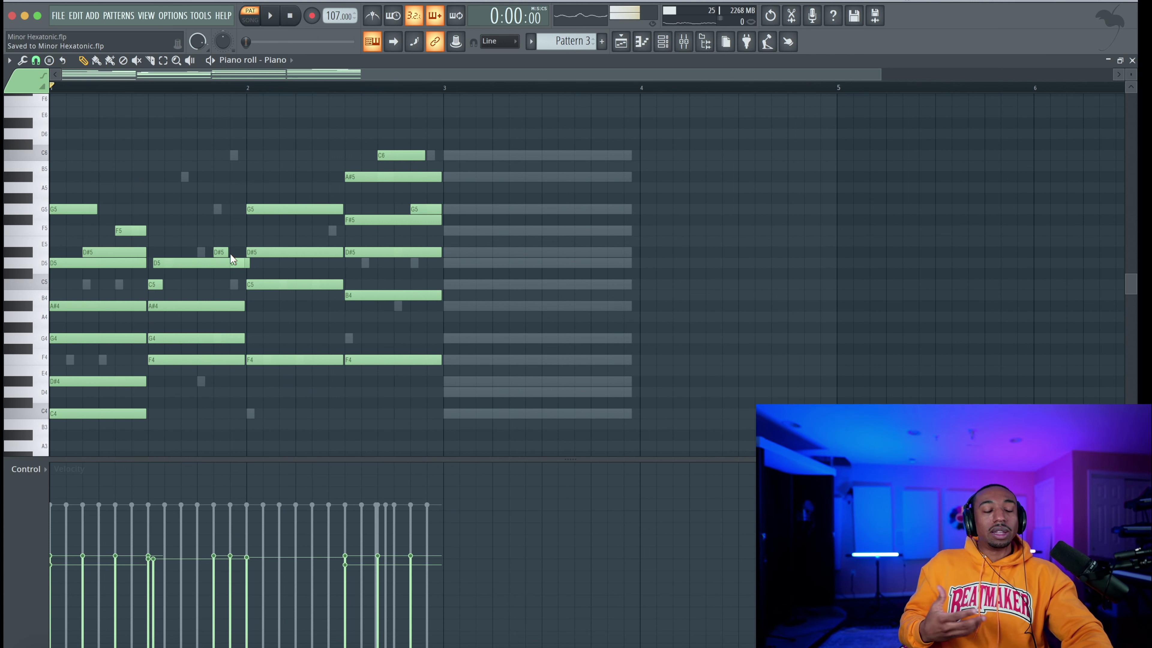
pyautogui.click(1066, 636)
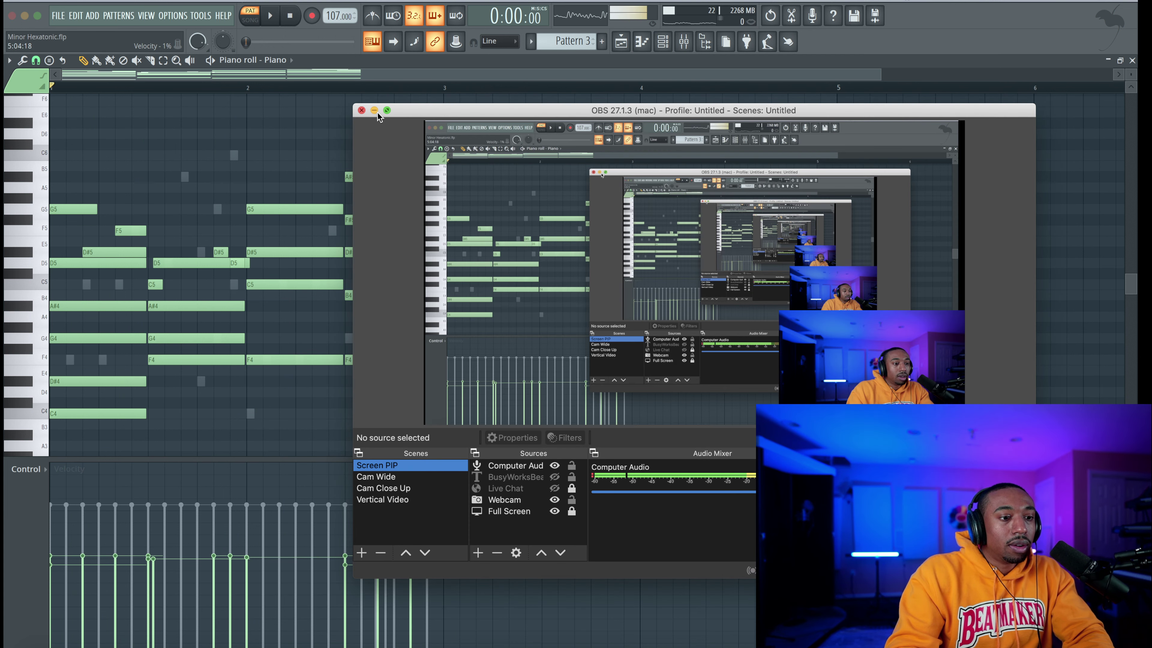
pyautogui.click(375, 111)
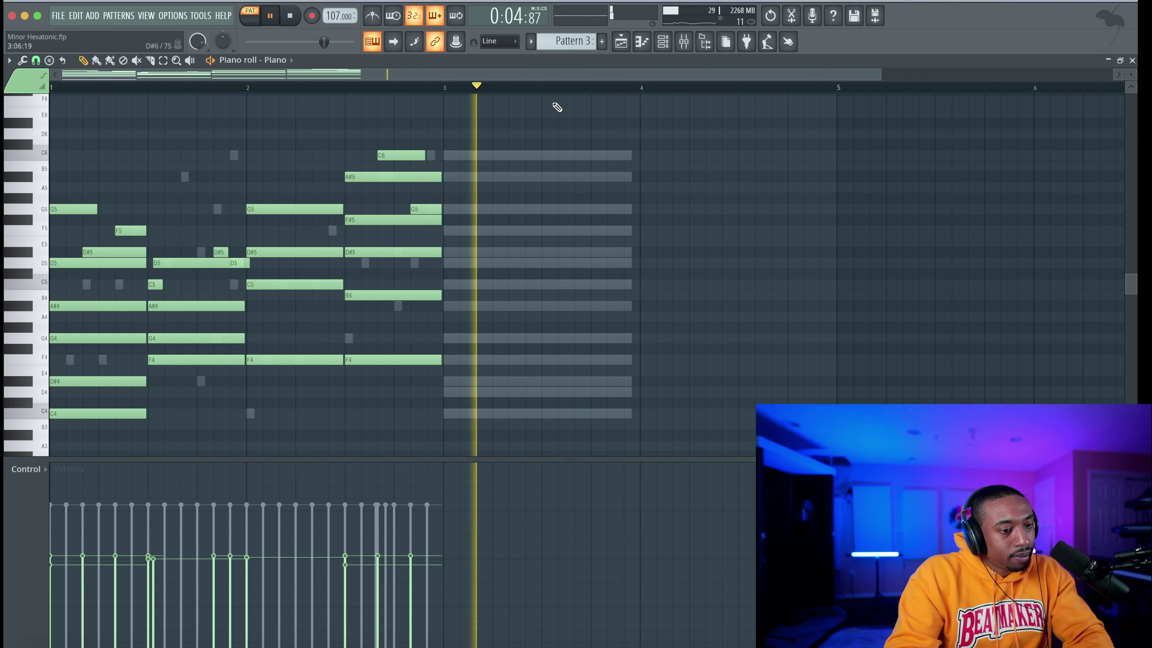
# Show the Playlist in song mode and place a Pattern 3 clip on Track 1 at bar 4, right after Pattern 1
pyautogui.click(642, 41)
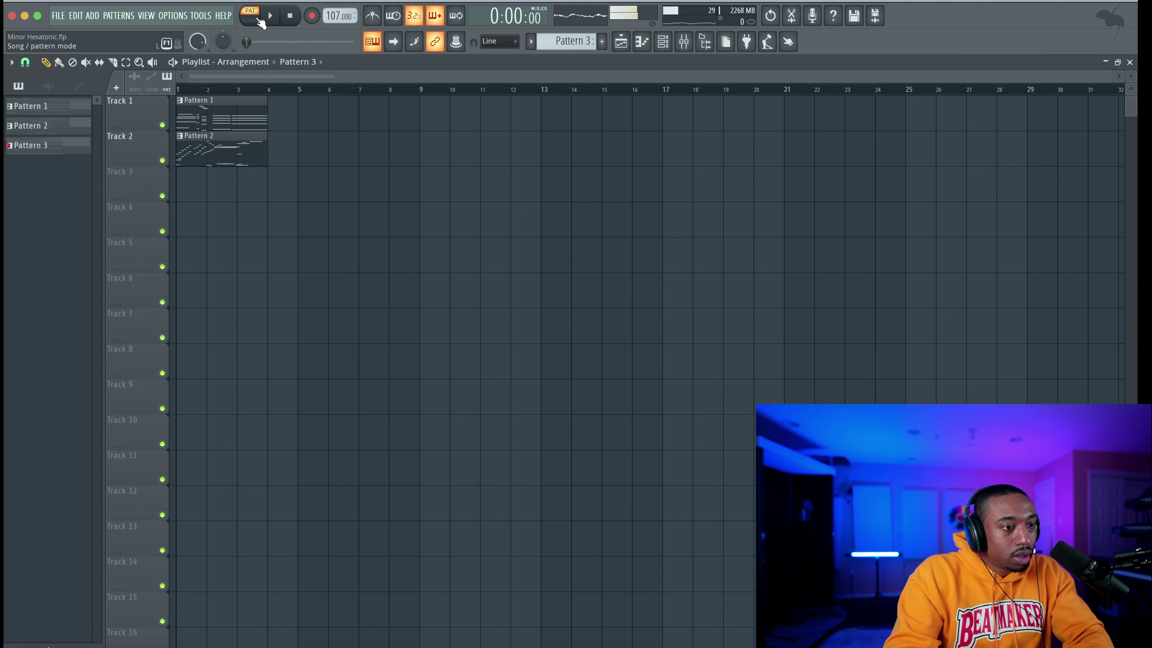
pyautogui.rightClick(237, 126)
pyautogui.rightClick(229, 149)
pyautogui.press('super+z')
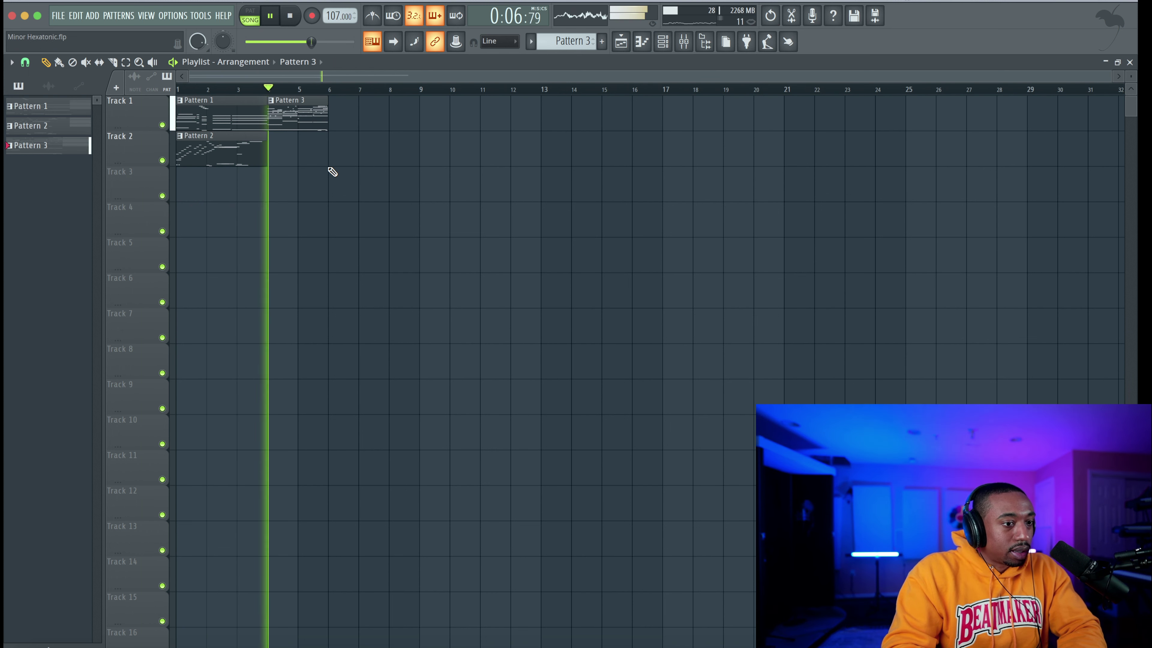
# Add three more Pattern 3 clips back to back on Track 1, from bar 6 to bar 12, and save the project
pyautogui.click(342, 115)
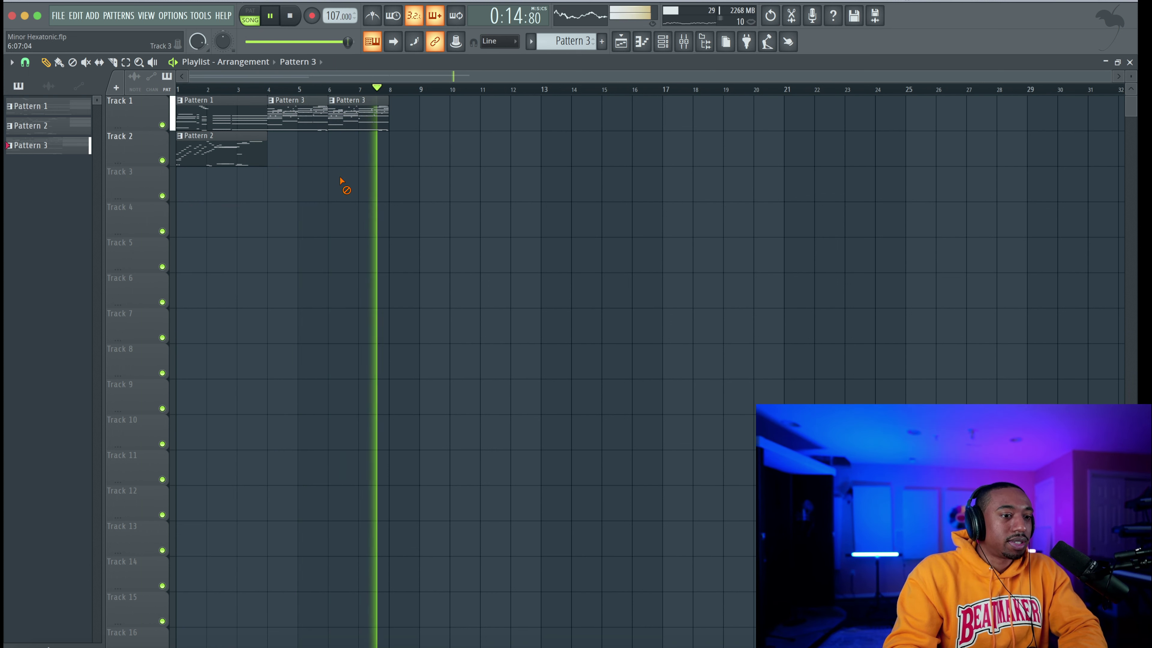
pyautogui.click(437, 113)
pyautogui.moveTo(437, 114); pyautogui.dragTo(420, 117)
pyautogui.click(454, 115)
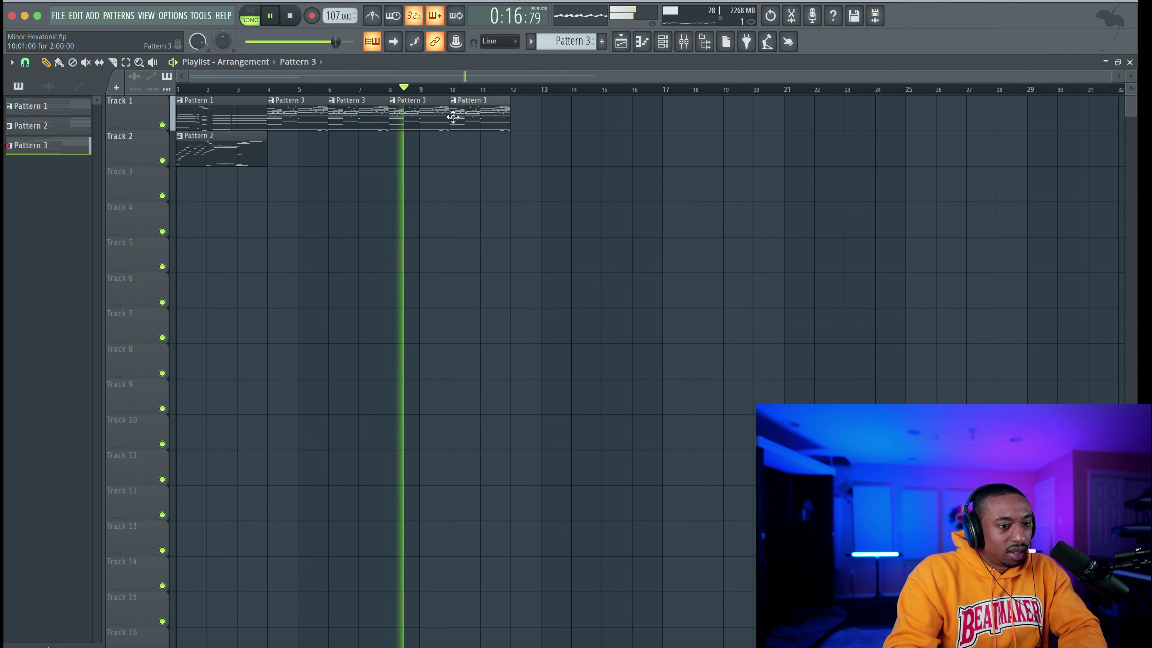
pyautogui.hotkey('ctrl', 's')
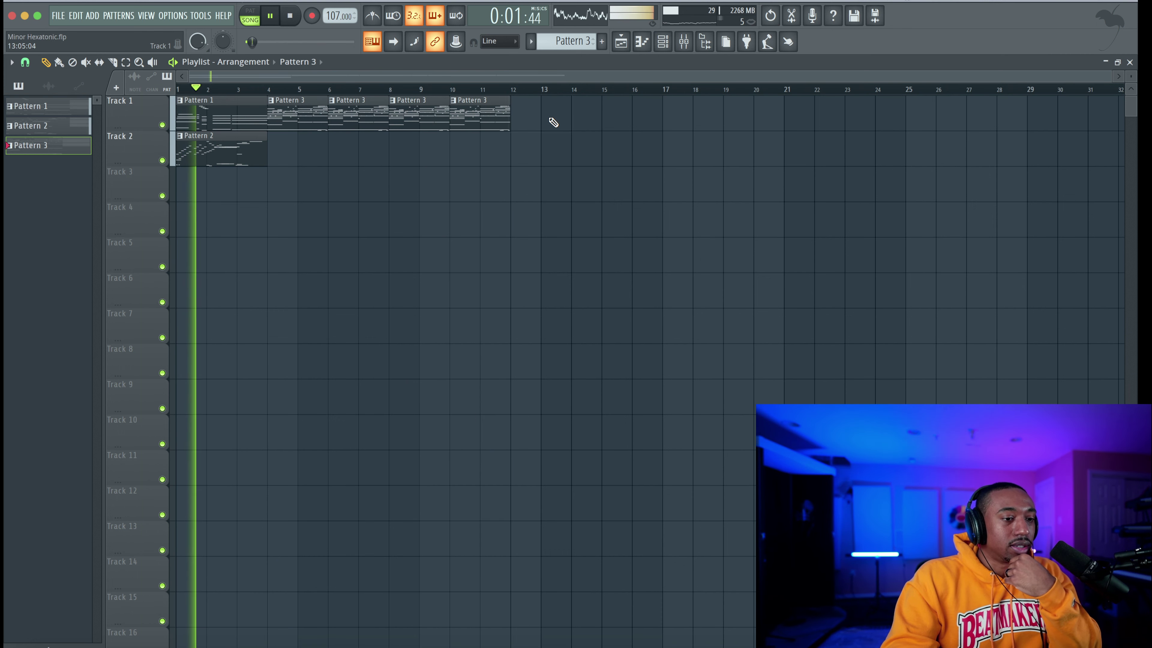
# Save the project and move all four Pattern 3 clips from Track 1 down to Track 3
pyautogui.hotkey('ctrl', 's')
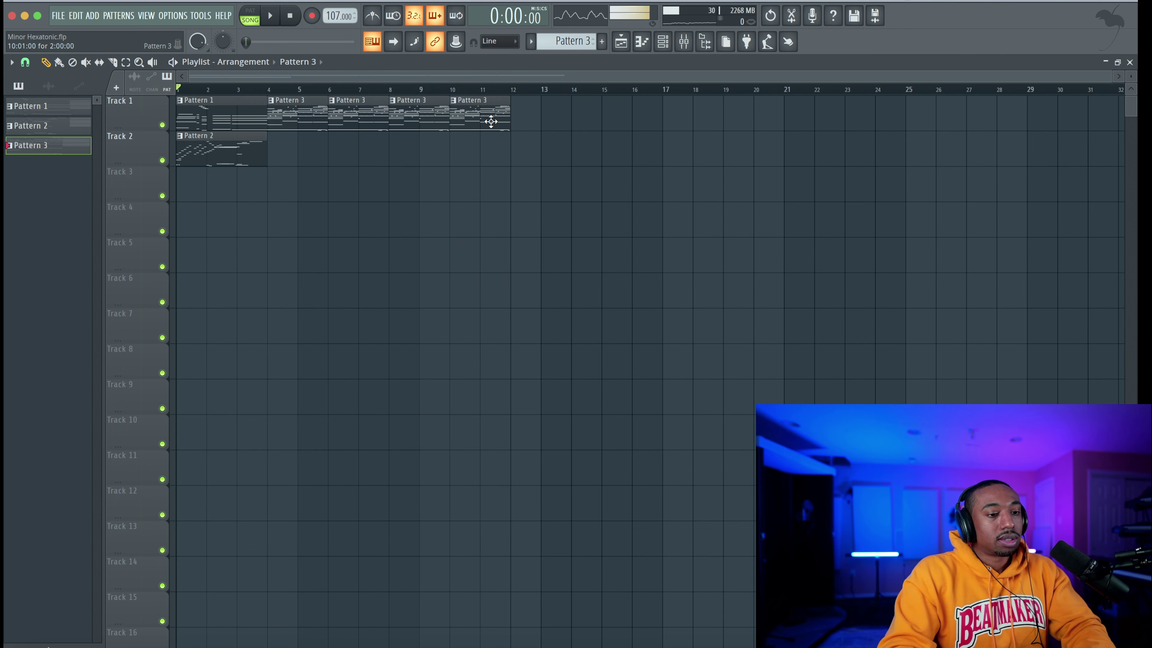
pyautogui.moveTo(331, 109); pyautogui.dragTo(306, 189)
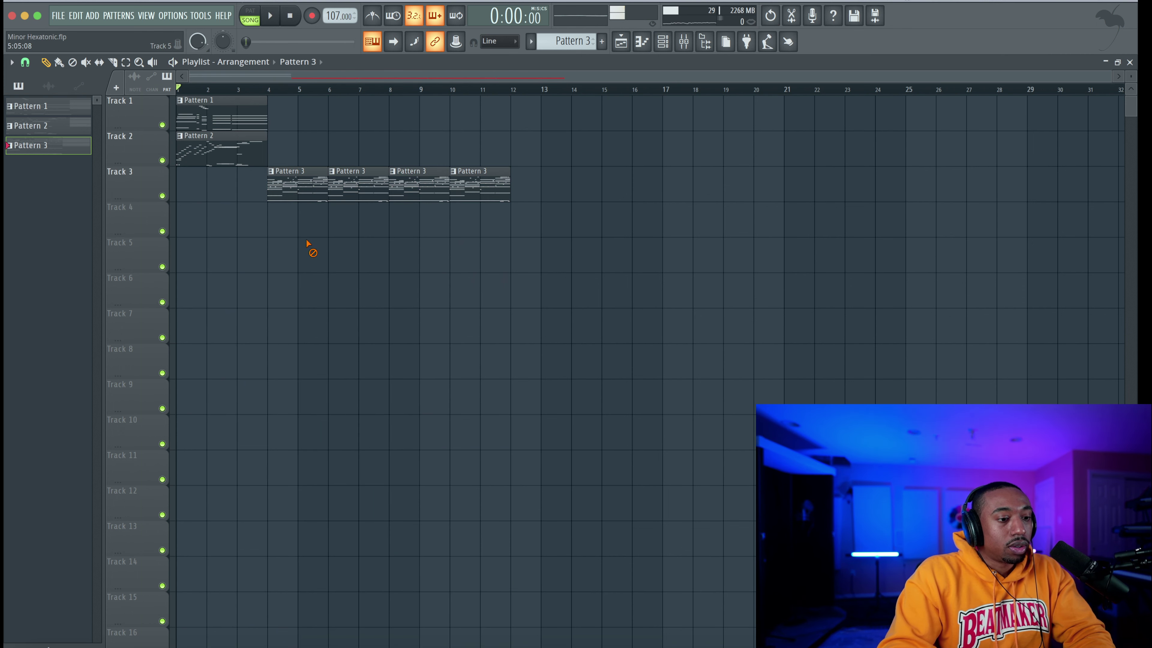